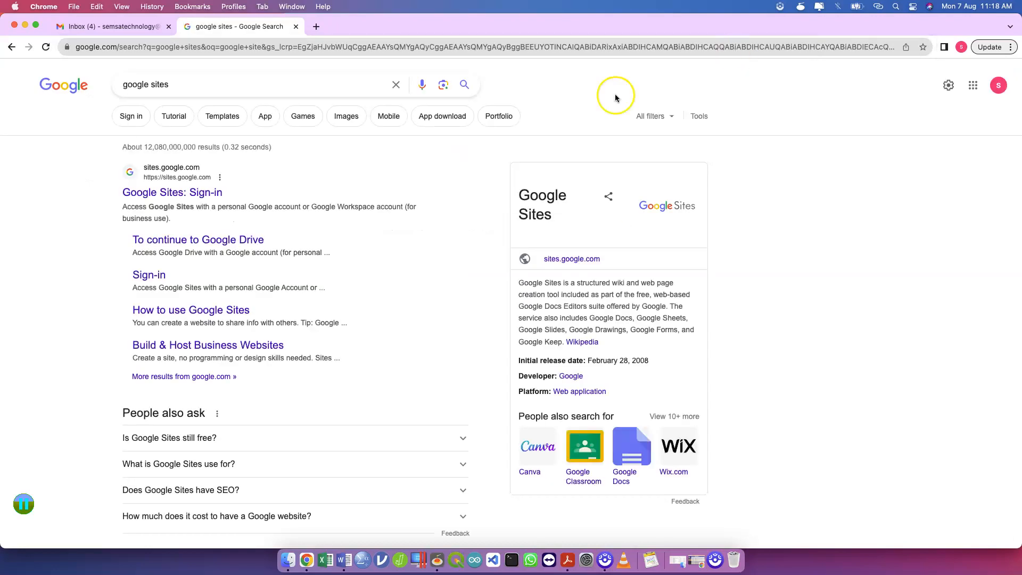
- Open Google Sites from the search results, browse the template gallery and create a blank site
{"action": "left_click", "coordinate": [200, 194]}
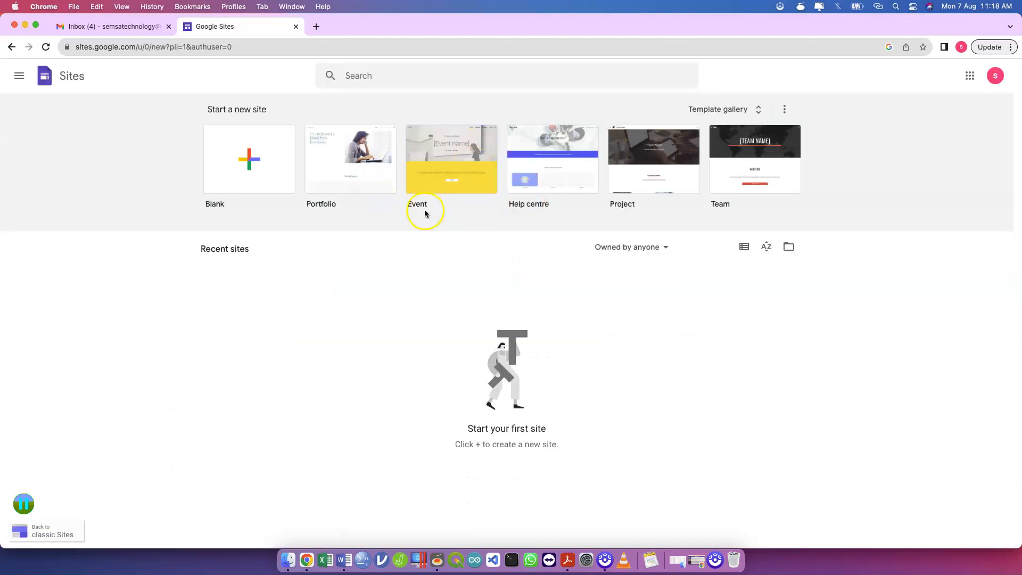
{"action": "left_click", "coordinate": [739, 110]}
{"action": "scroll", "coordinate": [486, 392], "scroll_direction": "down", "scroll_amount": 5}
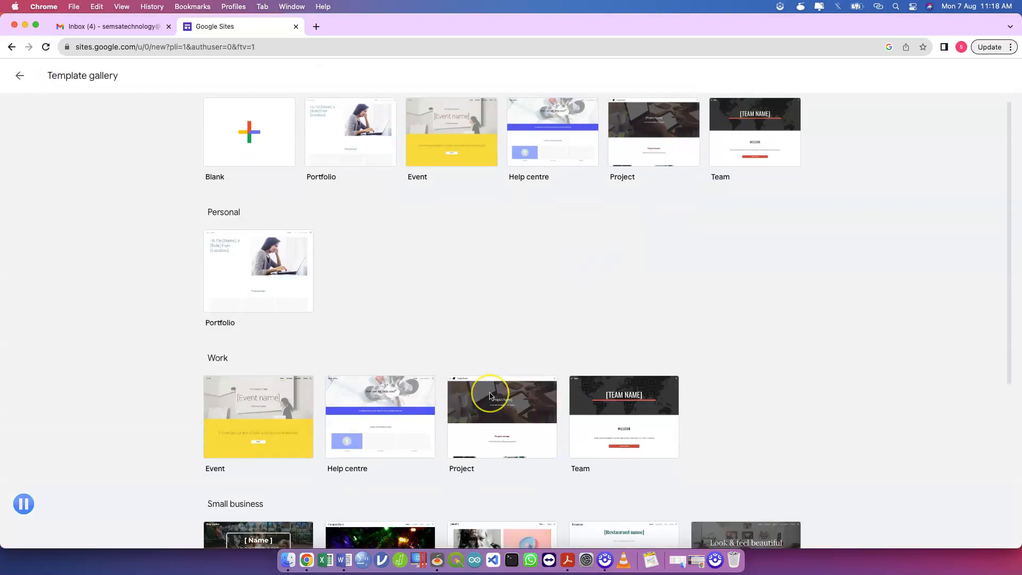
{"action": "scroll", "coordinate": [489, 395], "scroll_direction": "up", "scroll_amount": 5}
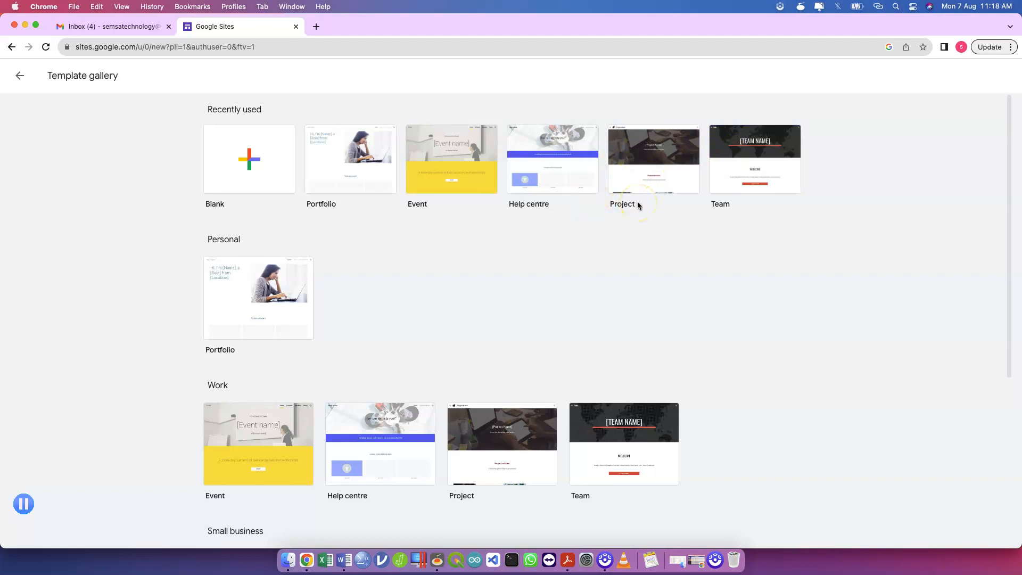
{"action": "left_click", "coordinate": [261, 157]}
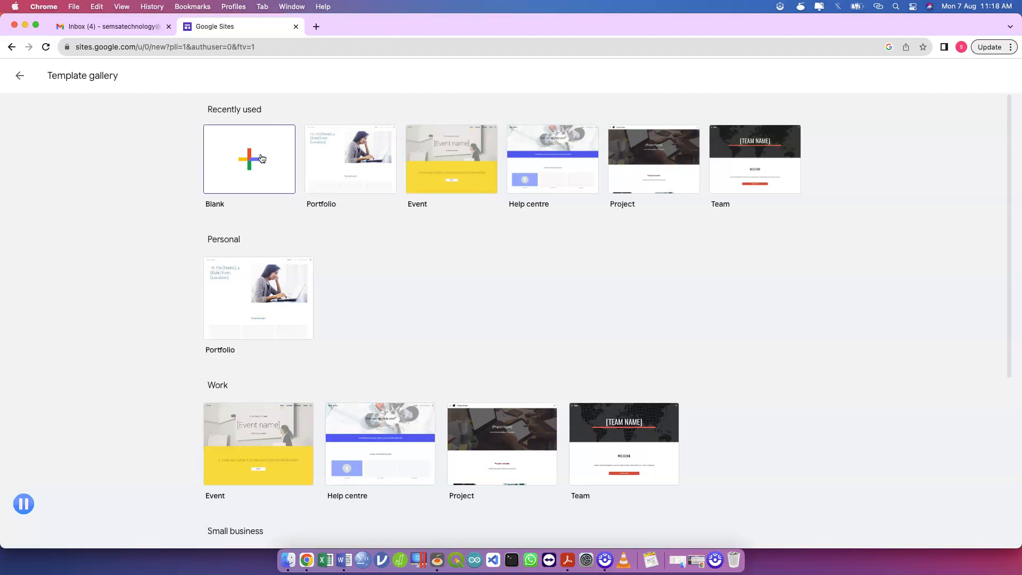
{"action": "left_click", "coordinate": [258, 154]}
{"action": "left_click", "coordinate": [255, 150]}
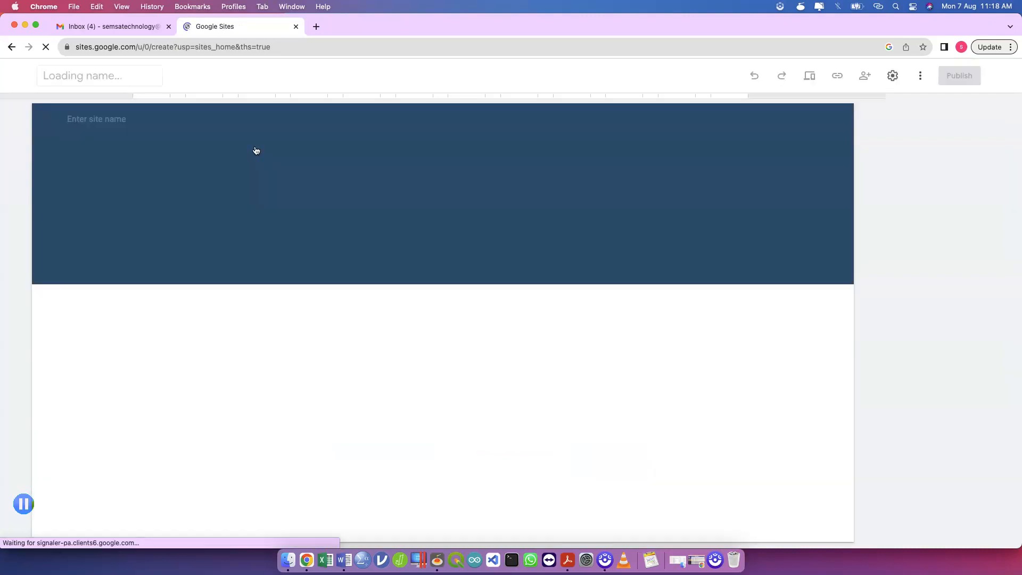
{"action": "left_click", "coordinate": [391, 169]}
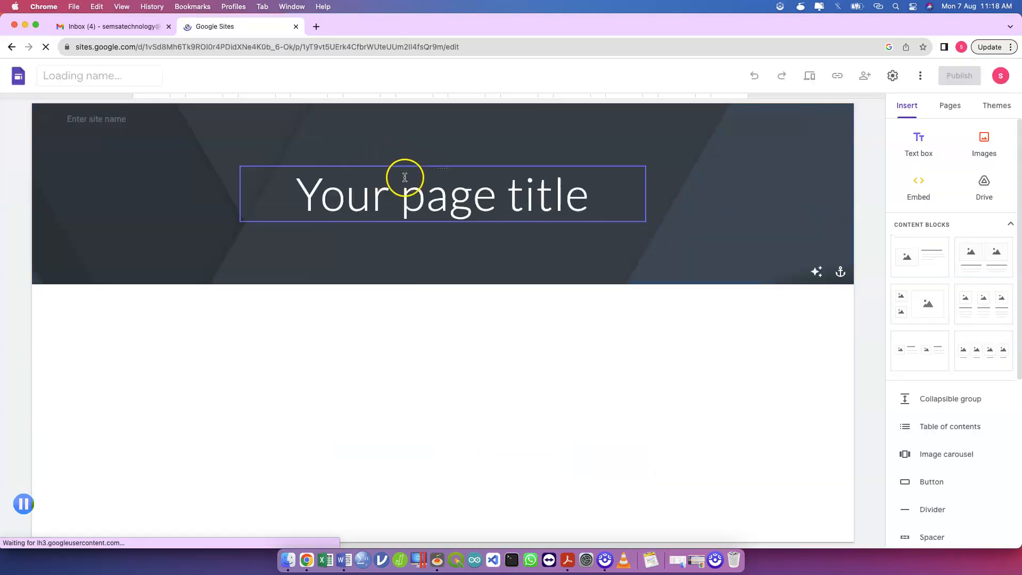
{"action": "left_click", "coordinate": [405, 181]}
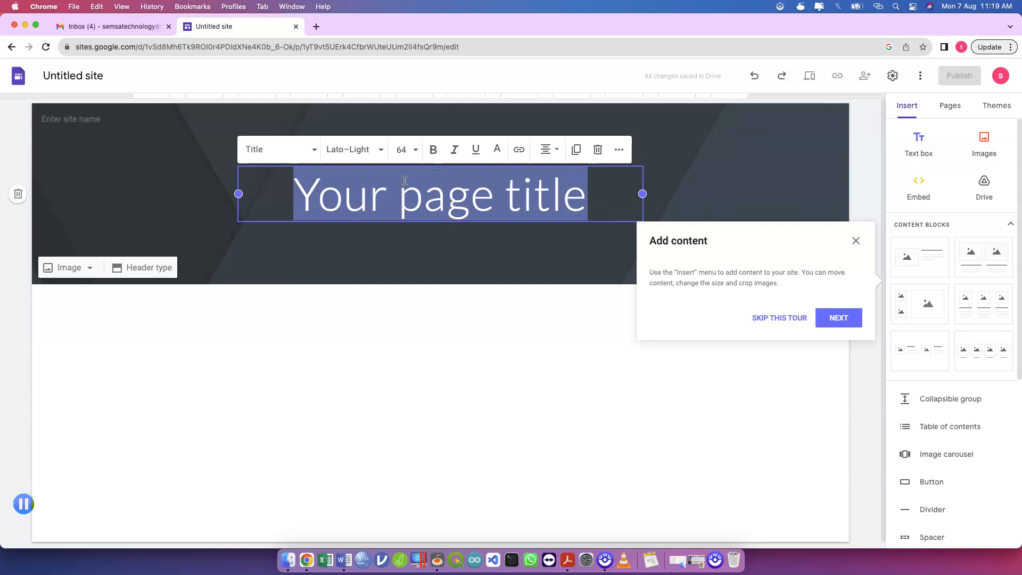
- Rename the untitled site document as "Kau Cinta Aedes Kau Mati"
{"action": "left_click", "coordinate": [89, 77]}
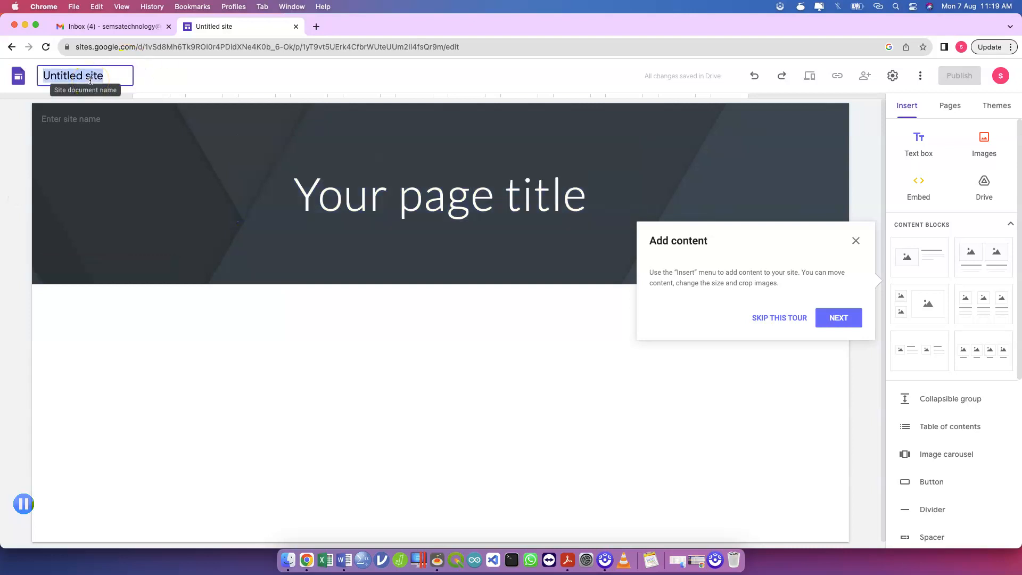
{"action": "type", "text": "Denggi"}
{"action": "key", "text": "super+a"}
{"action": "type", "text": "Kau De"}
{"action": "key", "text": "BackSpace"}
{"action": "key", "text": "BackSpace"}
{"action": "type", "text": "Cinta Denggi"}
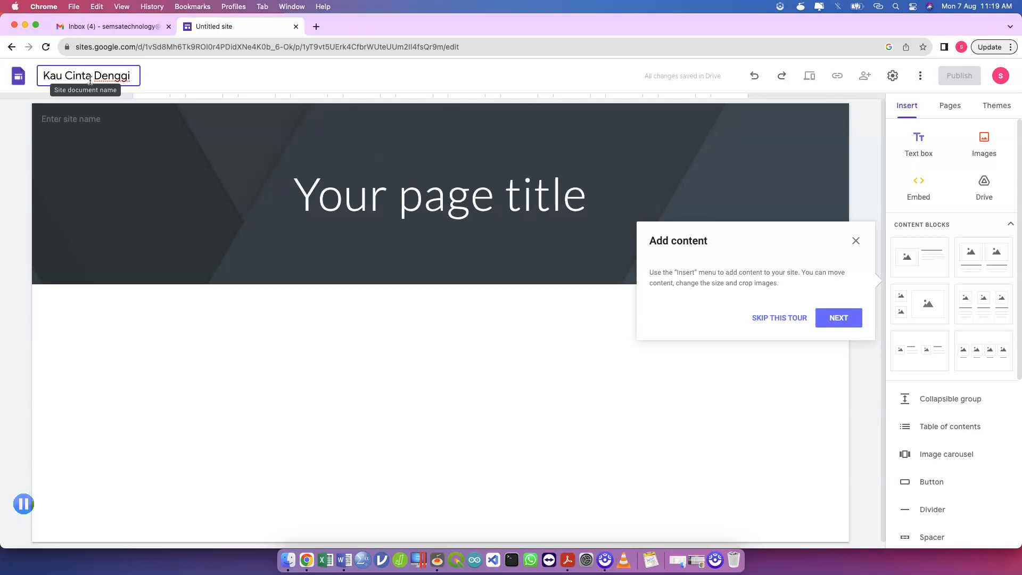
{"action": "key", "text": "BackSpace"}
{"action": "key", "text": "BackSpace"}
{"action": "key", "text": "BackSpace"}
{"action": "key", "text": "BackSpace"}
{"action": "key", "text": "BackSpace"}
{"action": "key", "text": "BackSpace"}
{"action": "key", "text": "BackSpace"}
{"action": "type", "text": "Aedes Kau Mati"}
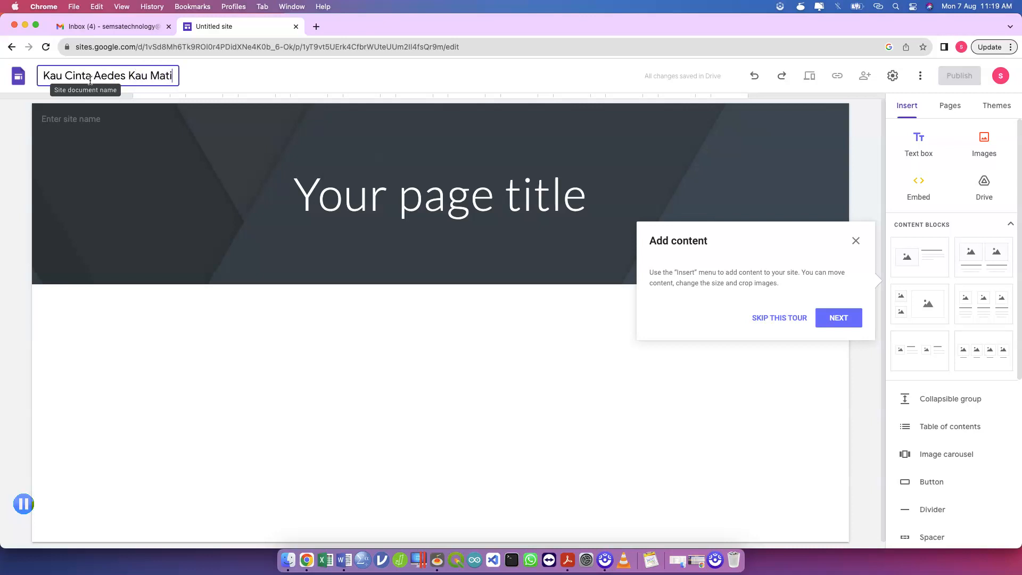
{"action": "left_click", "coordinate": [323, 175]}
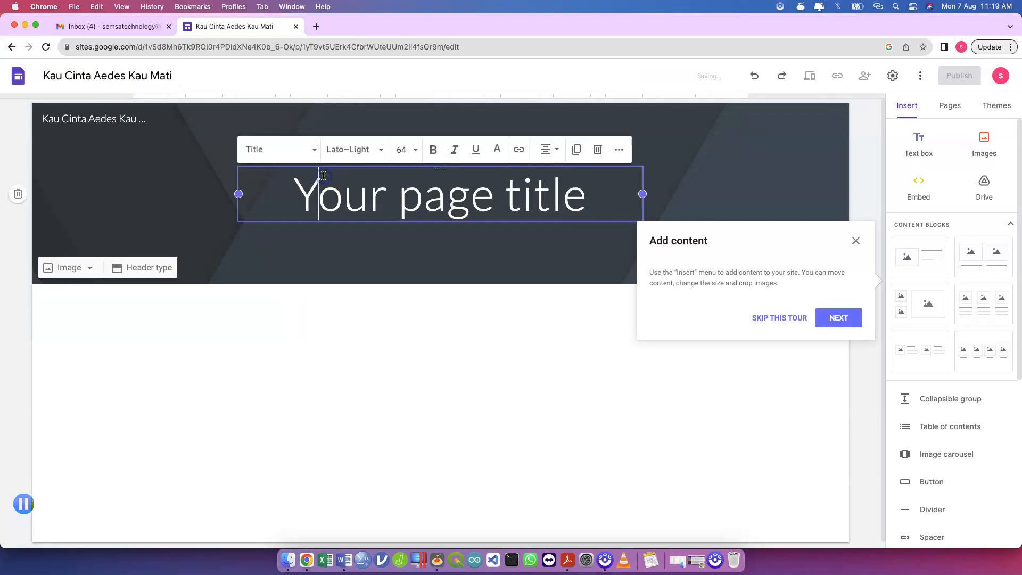
- Shorten the site document name to "Cinta Aedes Kau Mati"
{"action": "left_click", "coordinate": [123, 110]}
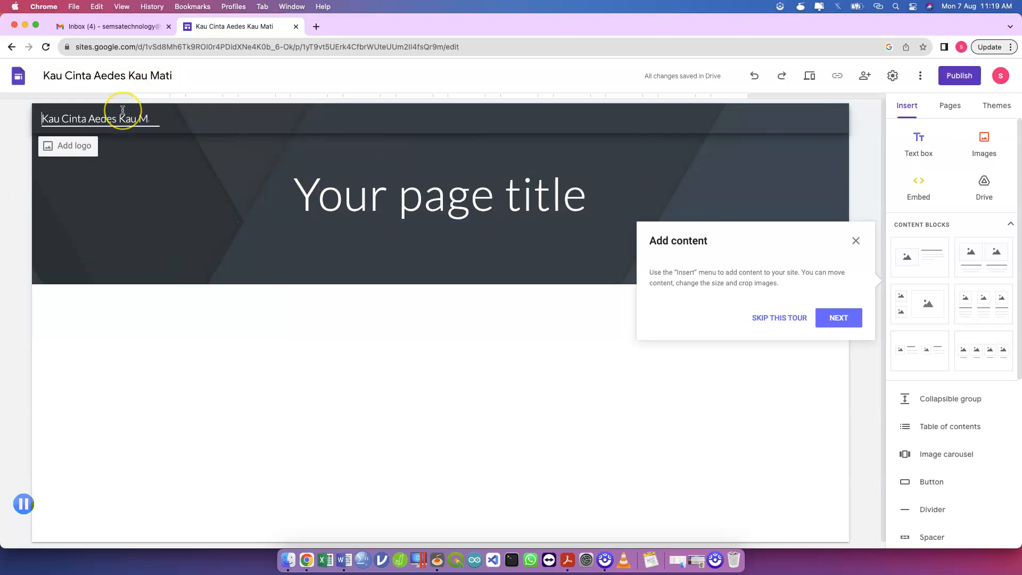
{"action": "left_click", "coordinate": [56, 75]}
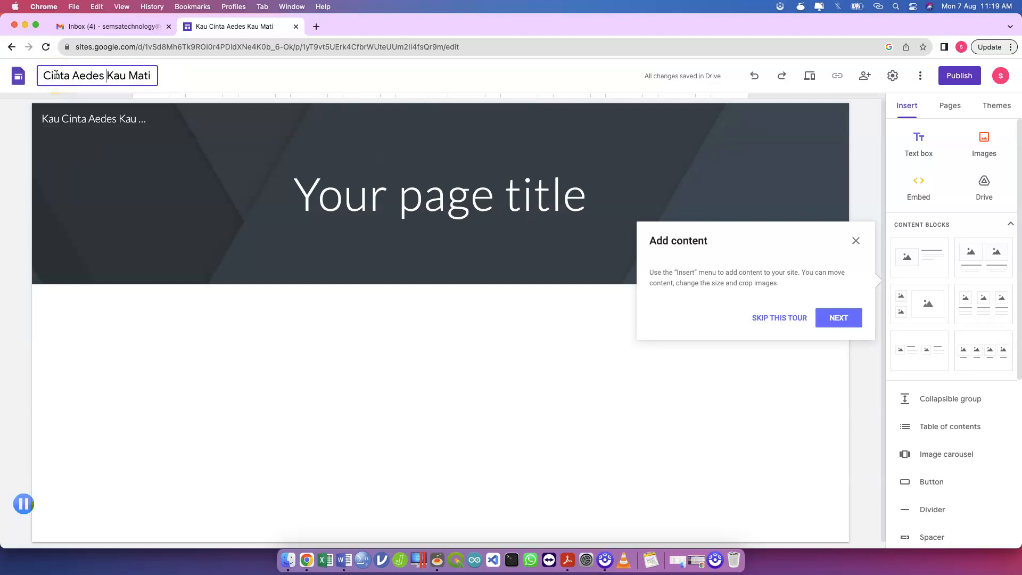
{"action": "left_click", "coordinate": [85, 162]}
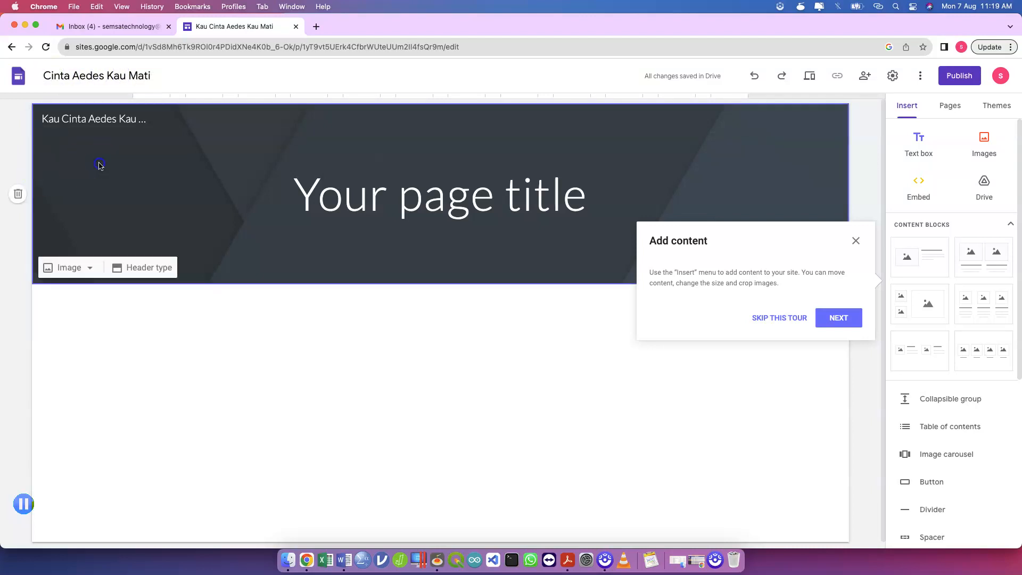
- Replace the site name in the page header with "Promosi Kesihatan"
{"action": "double_click", "coordinate": [106, 117]}
{"action": "triple_click", "coordinate": [107, 116]}
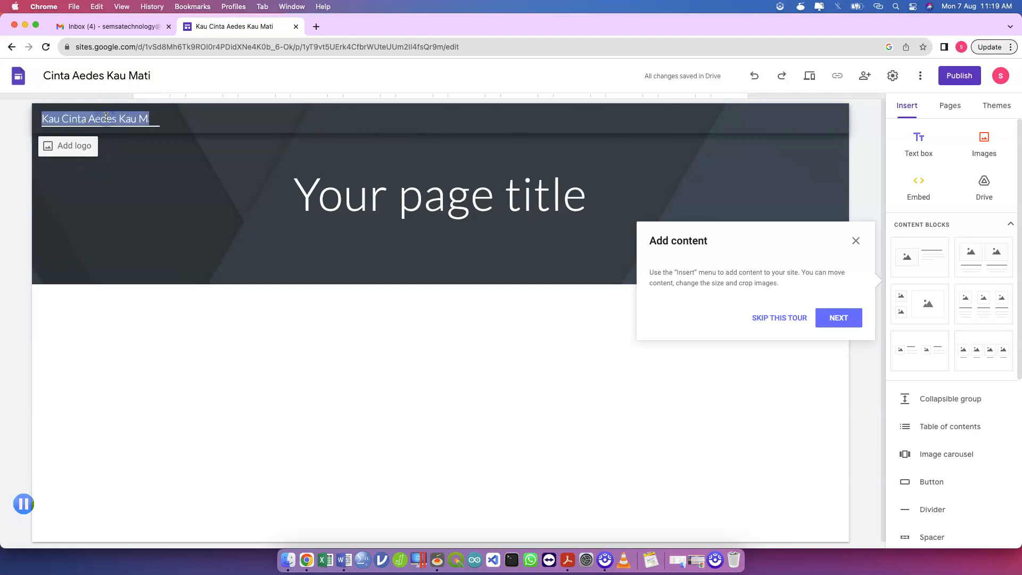
{"action": "type", "text": "Promos"}
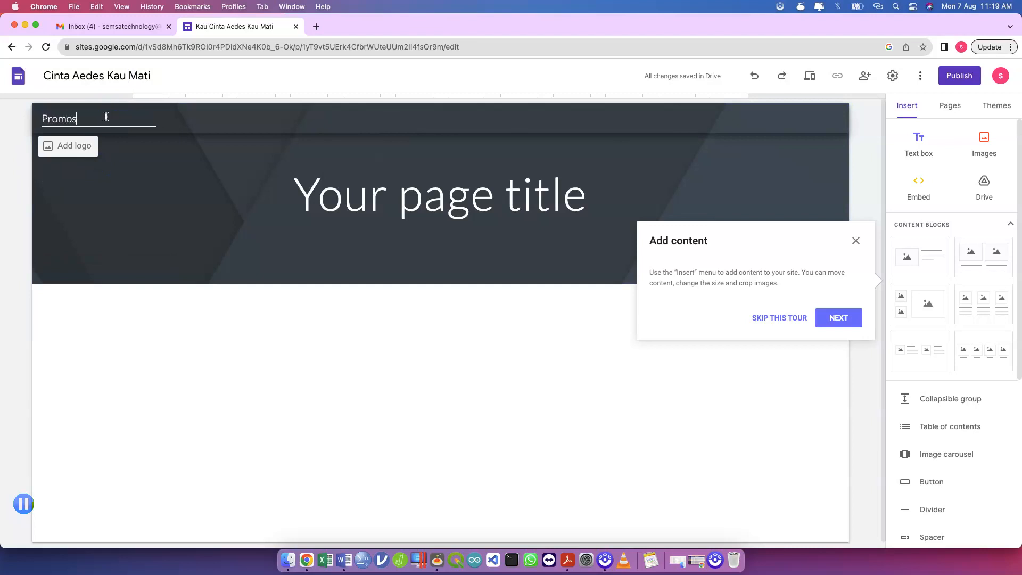
{"action": "type", "text": "i Kesihatan Pe"}
{"action": "key", "text": "BackSpace"}
{"action": "key", "text": "BackSpace"}
{"action": "key", "text": "BackSpace"}
- Replace the placeholder page title with "Penyakit Demam Denggi"
{"action": "left_click", "coordinate": [407, 190]}
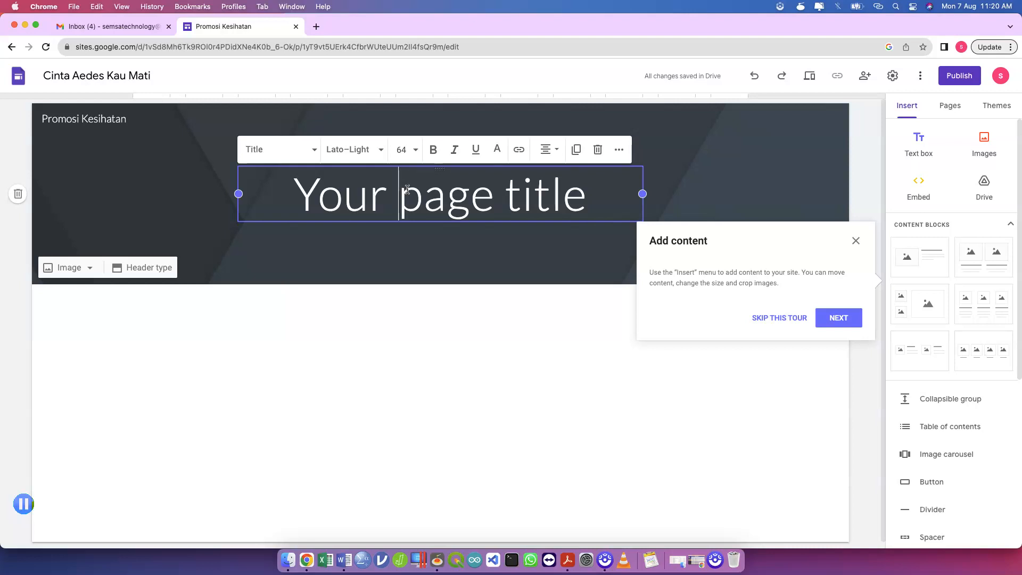
{"action": "triple_click", "coordinate": [408, 189]}
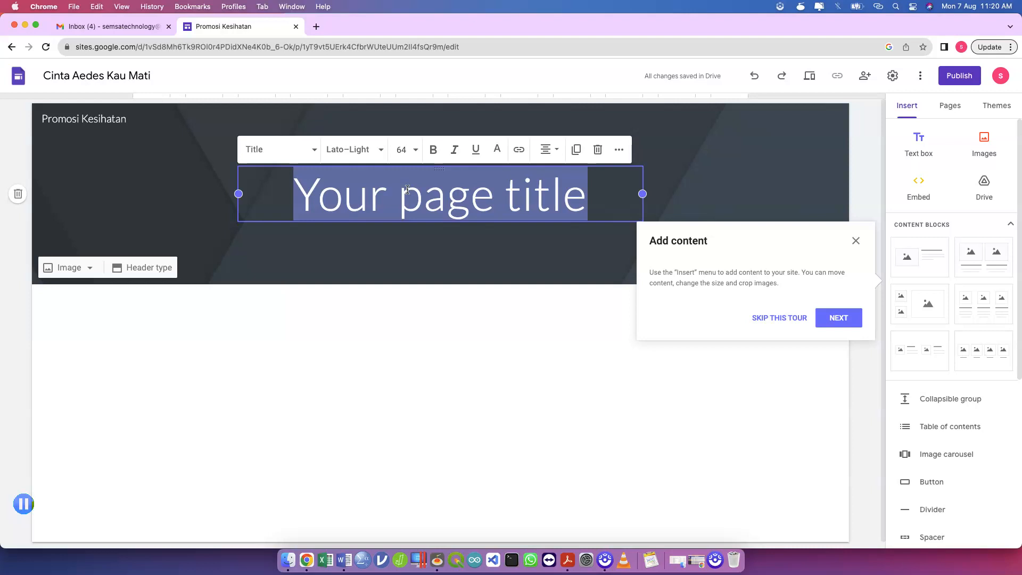
{"action": "type", "text": "Denggi is"}
{"action": "key", "text": "BackSpace"}
{"action": "key", "text": "BackSpace"}
{"action": "key", "text": "BackSpace"}
{"action": "key", "text": "BackSpace"}
{"action": "triple_click", "coordinate": [408, 189]}
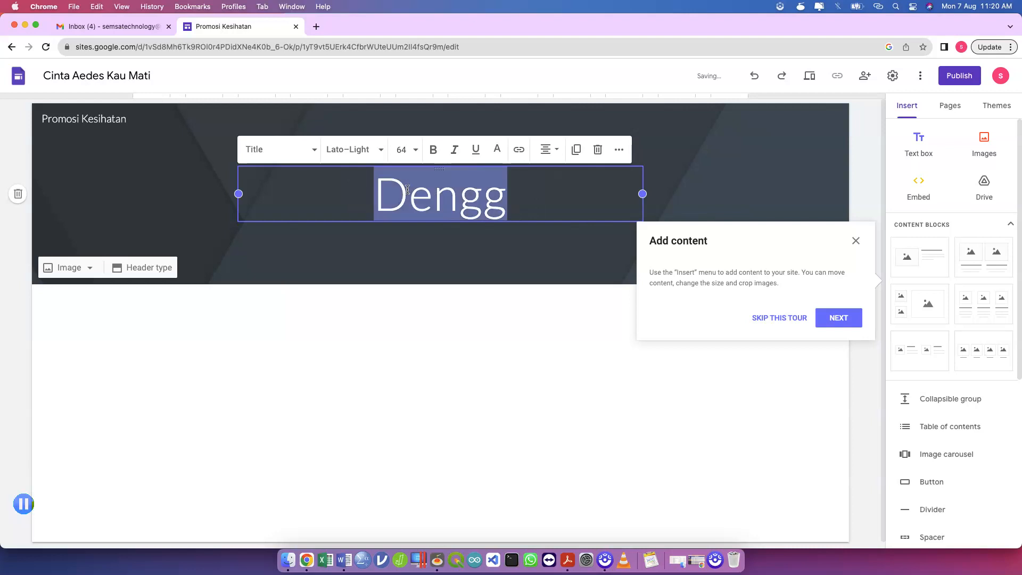
{"action": "type", "text": "Penyakit Demam "}
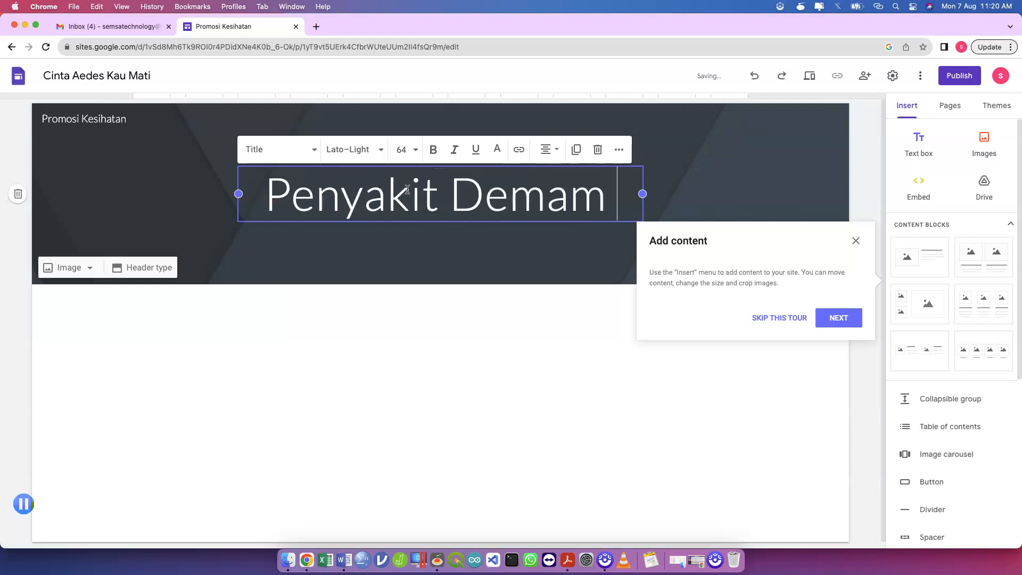
{"action": "type", "text": "Denggi"}
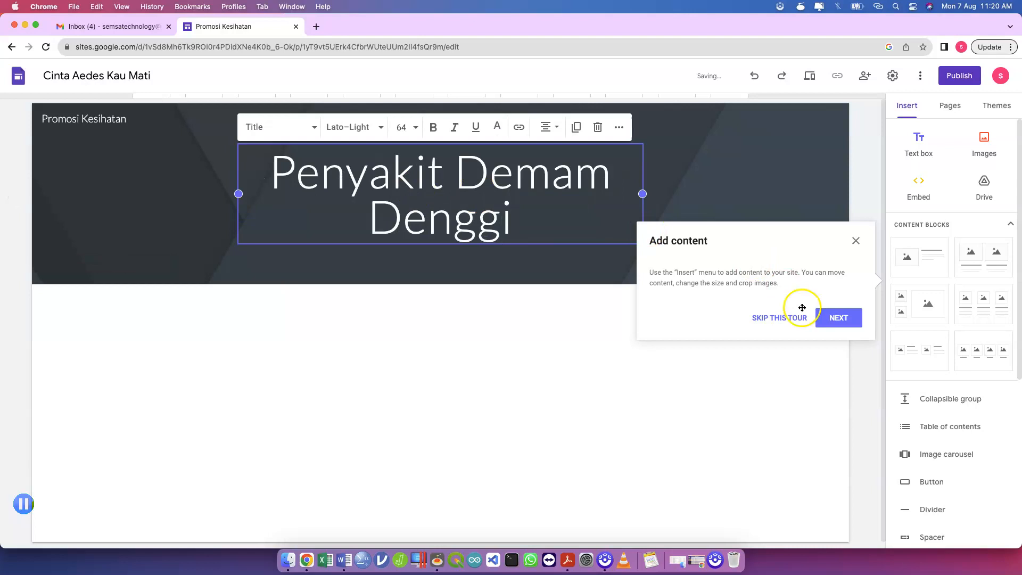
- Close the Add content tour and shorten the page title to "Demam Denggi"
{"action": "left_click", "coordinate": [855, 241]}
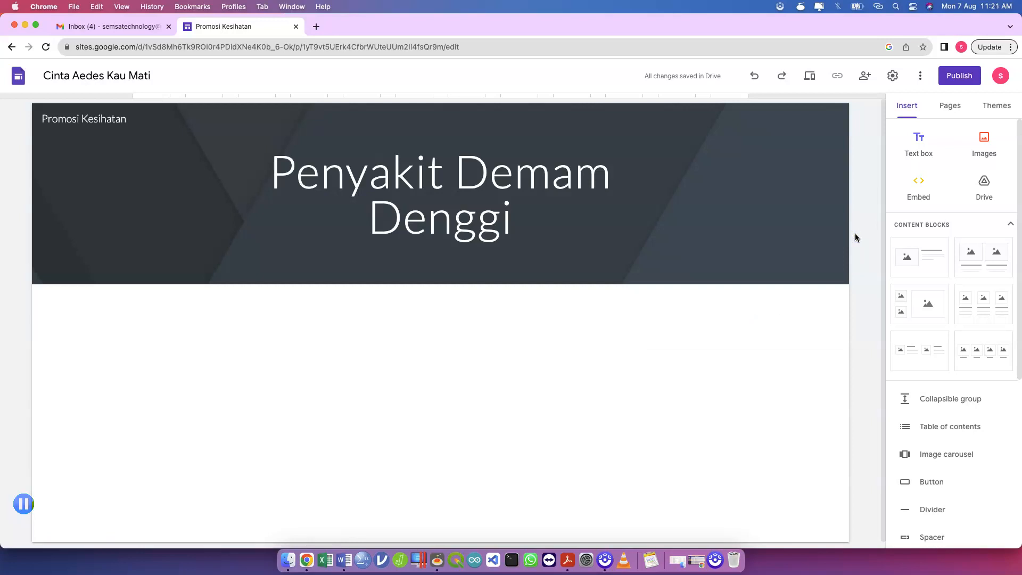
{"action": "left_click_drag", "start_coordinate": [461, 169], "coordinate": [271, 178]}
{"action": "key", "text": "BackSpace"}
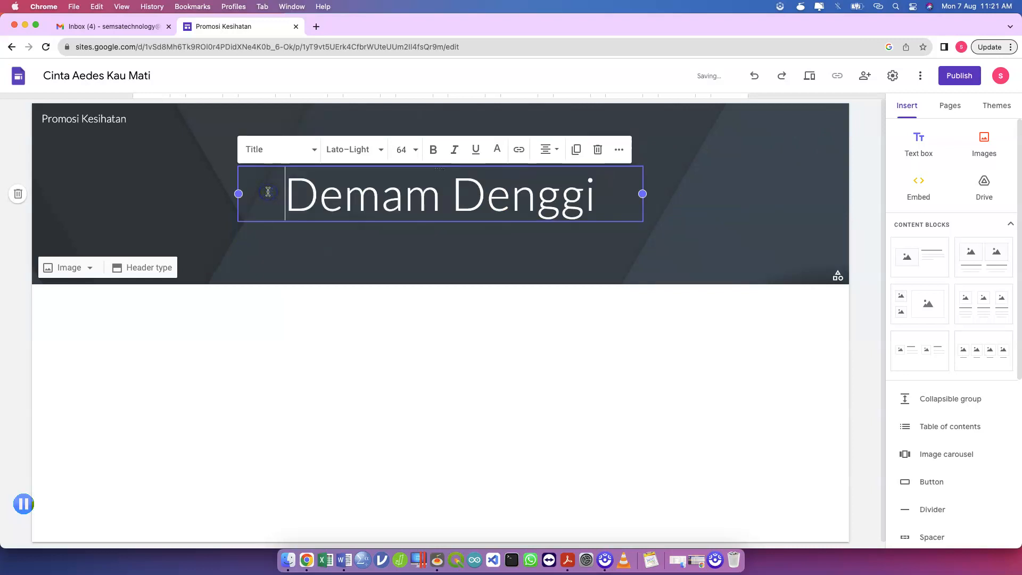
{"action": "left_click", "coordinate": [492, 297]}
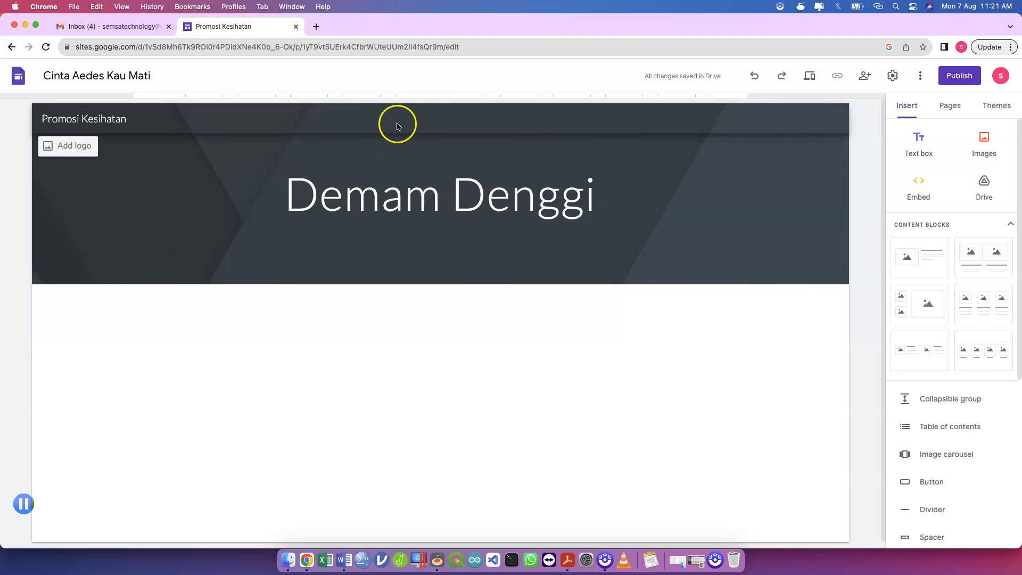
- Add a footer to the page with the text "Created By:" followed by the creator's short name without a title
{"action": "scroll", "coordinate": [364, 322], "scroll_direction": "down", "scroll_amount": 1}
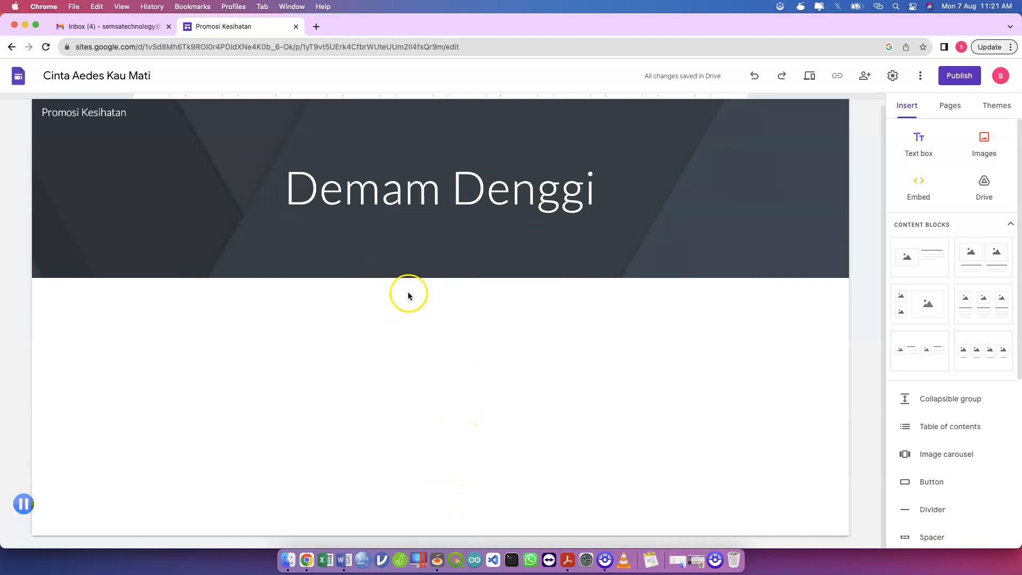
{"action": "mouse_move", "coordinate": [445, 530]}
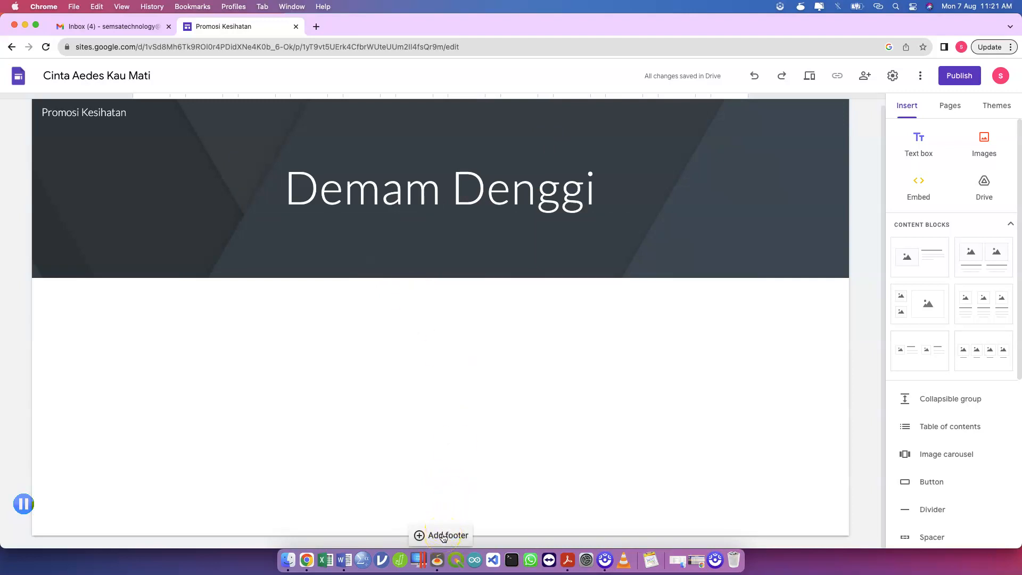
{"action": "left_click", "coordinate": [444, 535]}
{"action": "left_click", "coordinate": [400, 494]}
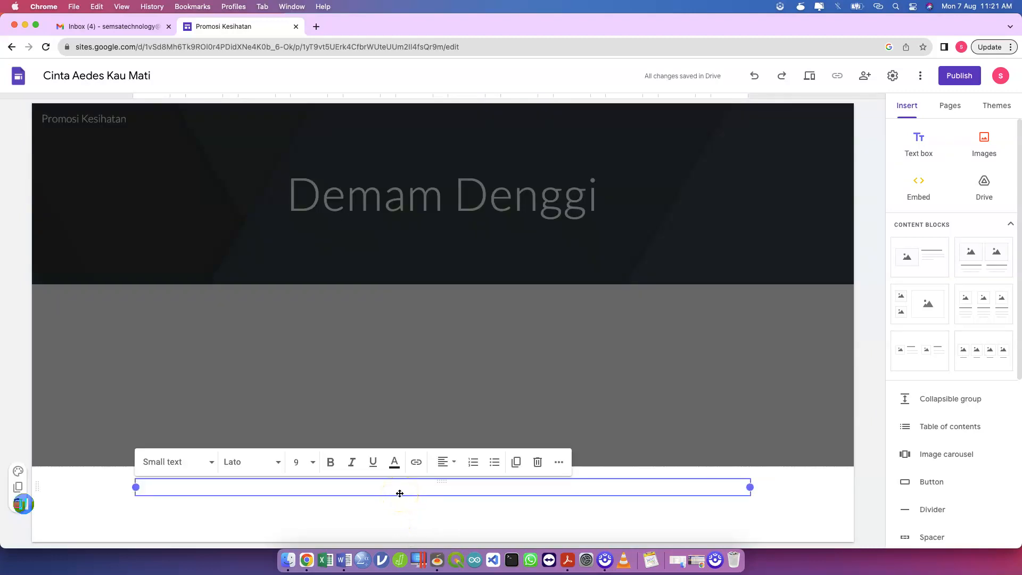
{"action": "type", "text": "Created By: Dr. SAI"}
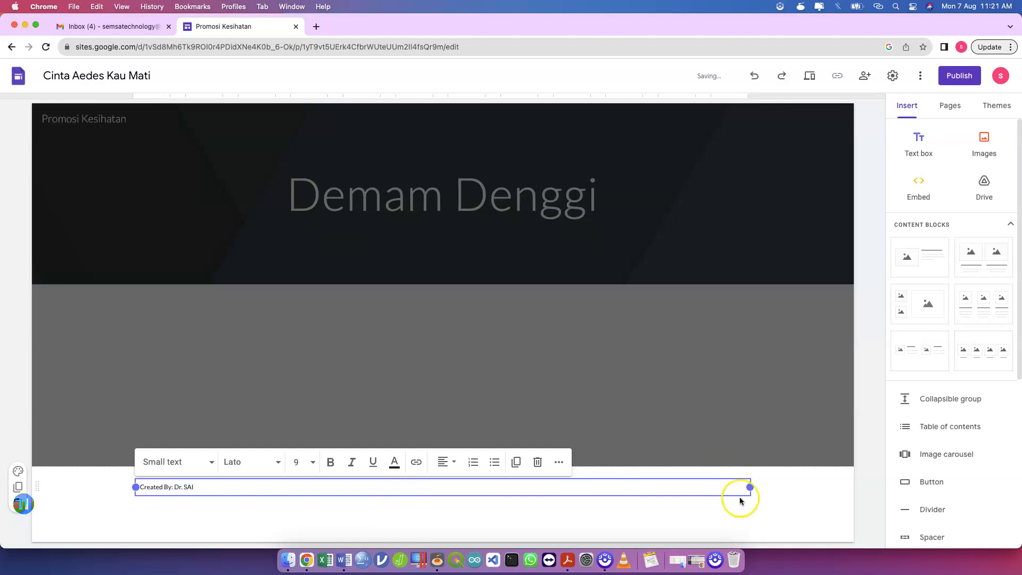
{"action": "key", "text": "BackSpace"}
{"action": "key", "text": "BackSpace"}
{"action": "key", "text": "BackSpace"}
{"action": "key", "text": "BackSpace"}
{"action": "key", "text": "BackSpace"}
{"action": "key", "text": "BackSpace"}
{"action": "key", "text": "BackSpace"}
{"action": "type", "text": "SAI"}
{"action": "left_click", "coordinate": [554, 514]}
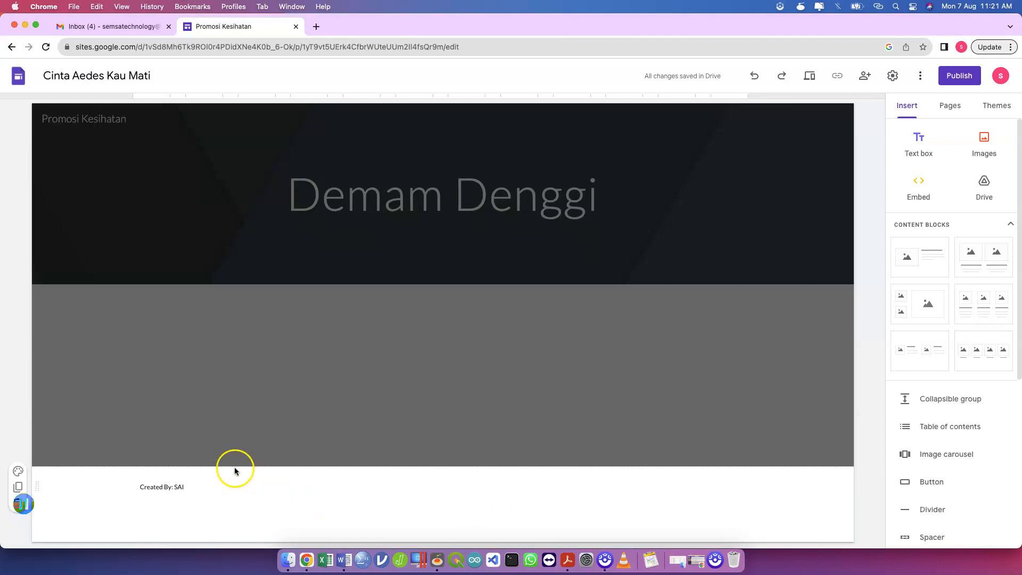
- Add a second footer line reading "Link:" followed by the creator's Linktree address
{"action": "left_click", "coordinate": [216, 484]}
{"action": "left_click", "coordinate": [200, 485]}
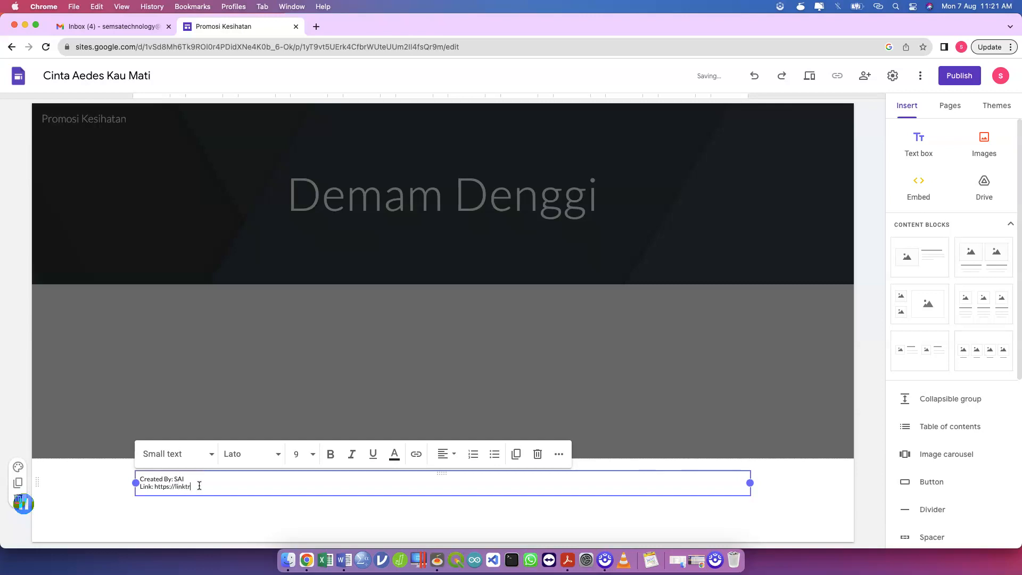
{"action": "type", "text": "lsa"}
{"action": "left_click", "coordinate": [474, 516]}
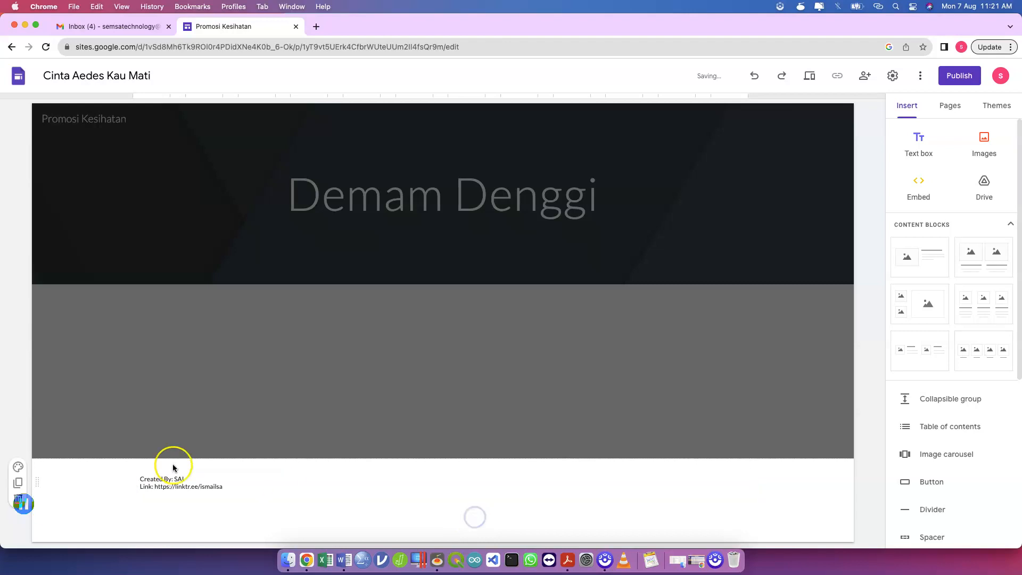
- Apply the Style 2 section colour to the footer
{"action": "scroll", "coordinate": [176, 448], "scroll_direction": "up", "scroll_amount": 2}
{"action": "scroll", "coordinate": [211, 450], "scroll_direction": "up", "scroll_amount": 5}
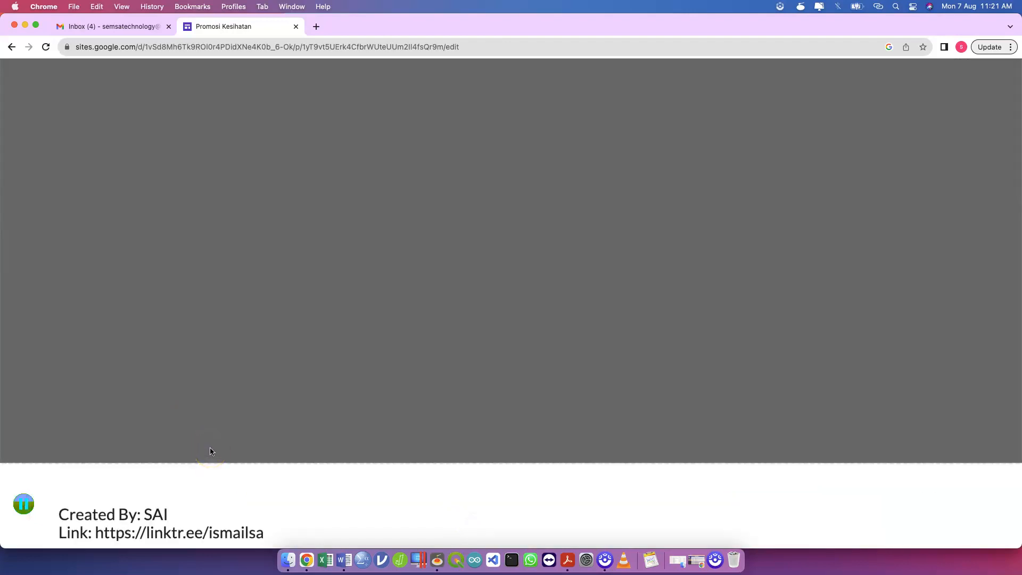
{"action": "scroll", "coordinate": [211, 452], "scroll_direction": "down", "scroll_amount": 7}
{"action": "left_click", "coordinate": [244, 479]}
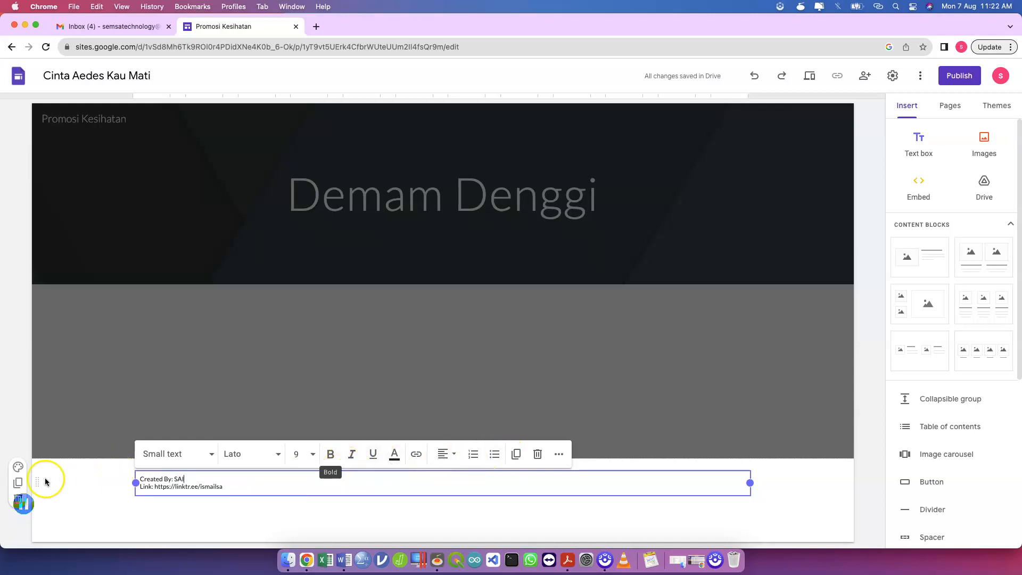
{"action": "left_click", "coordinate": [18, 467]}
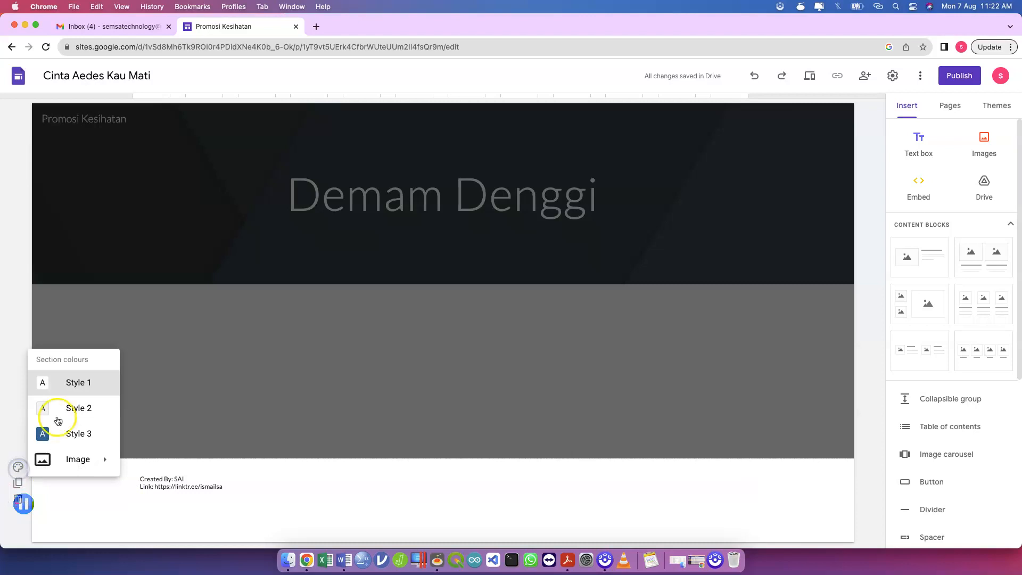
{"action": "left_click", "coordinate": [76, 408]}
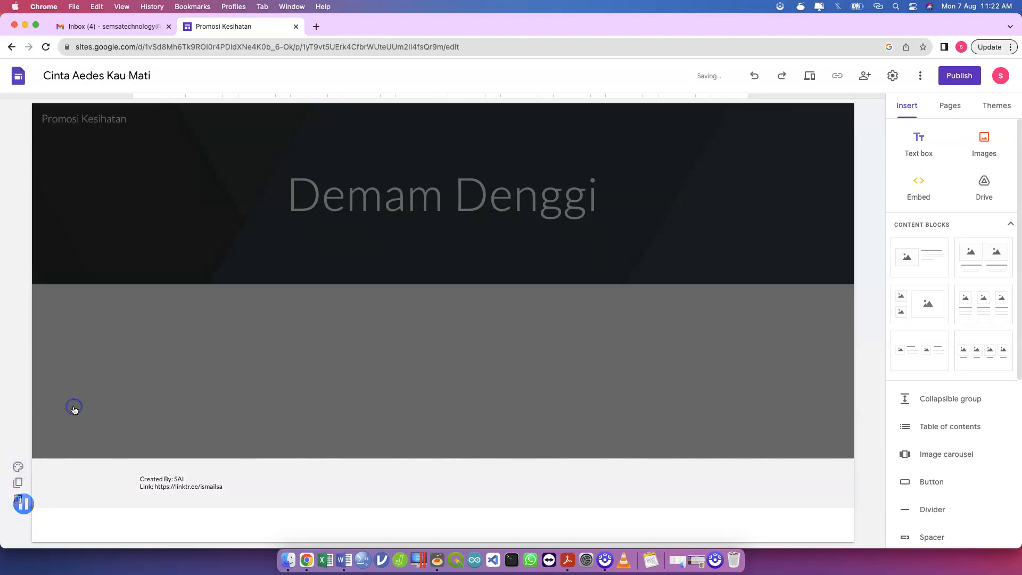
- Apply the blue section colour style to the footer
{"action": "left_click", "coordinate": [17, 467]}
{"action": "left_click", "coordinate": [78, 432]}
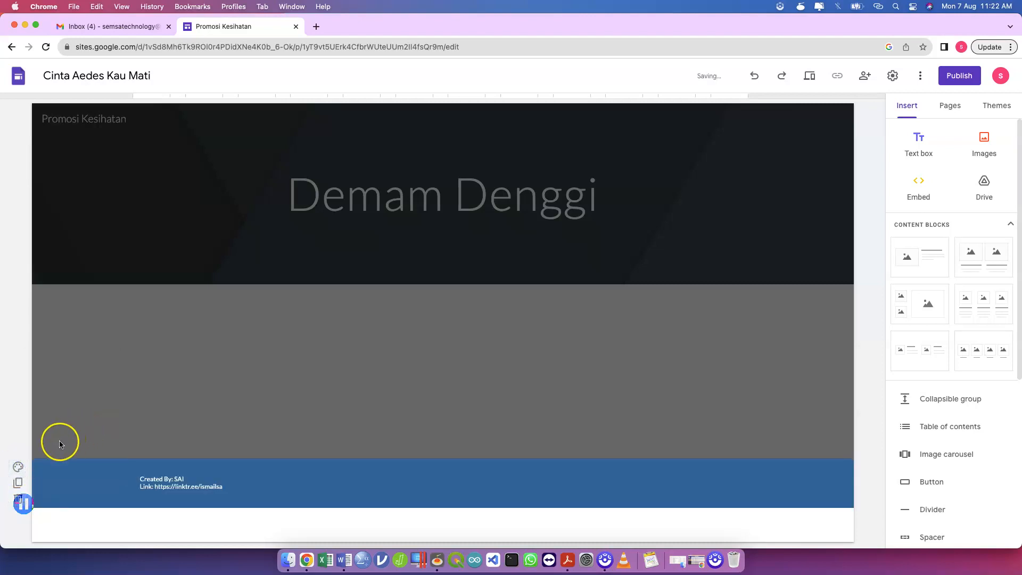
{"action": "left_click", "coordinate": [274, 354]}
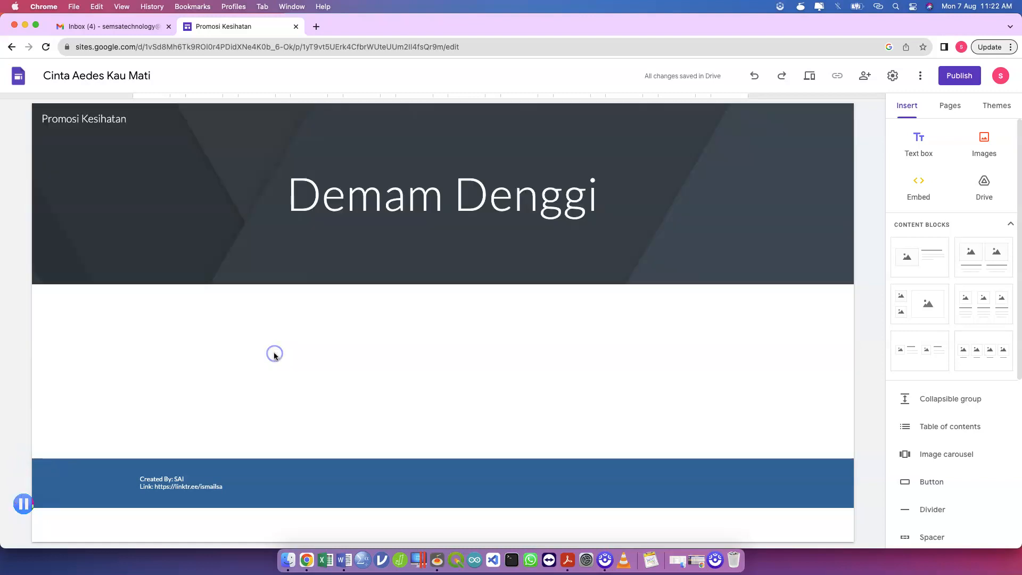
{"action": "mouse_move", "coordinate": [299, 464]}
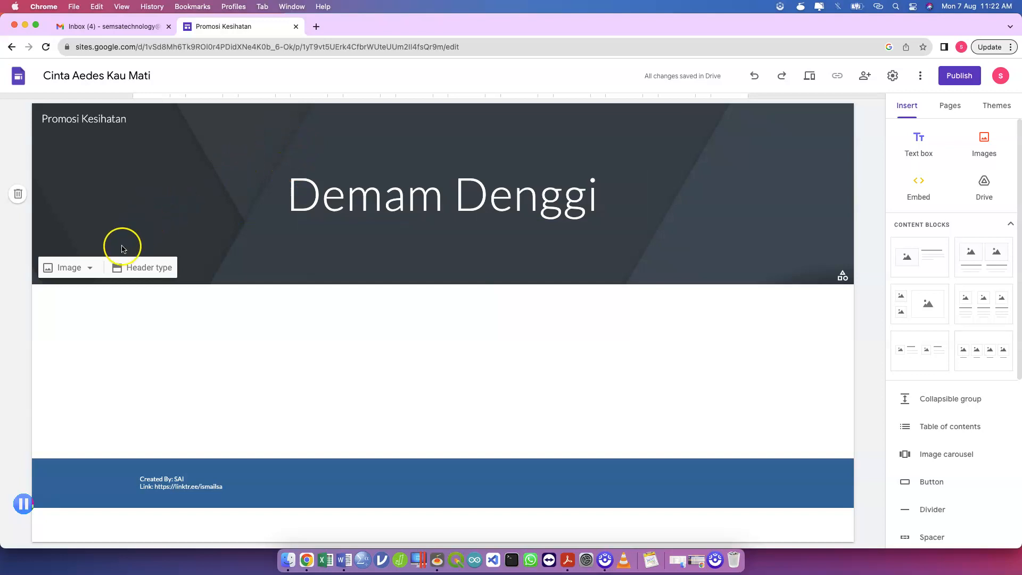
- Try the Cover and Large banner header types, and return the page header to Banner
{"action": "left_click", "coordinate": [128, 268]}
{"action": "left_click", "coordinate": [163, 267]}
{"action": "left_click", "coordinate": [301, 358]}
{"action": "left_click", "coordinate": [238, 176]}
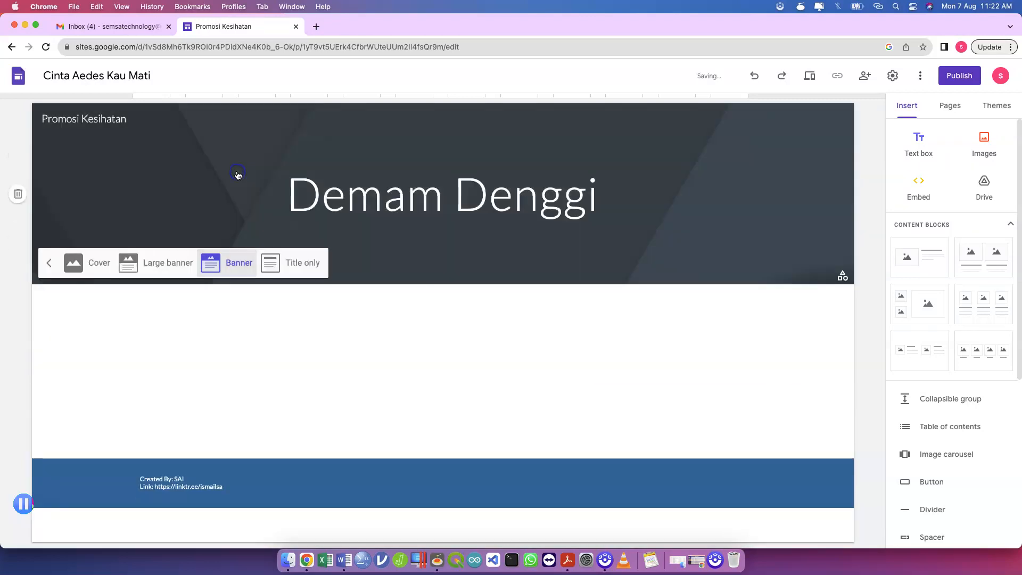
{"action": "left_click", "coordinate": [90, 267]}
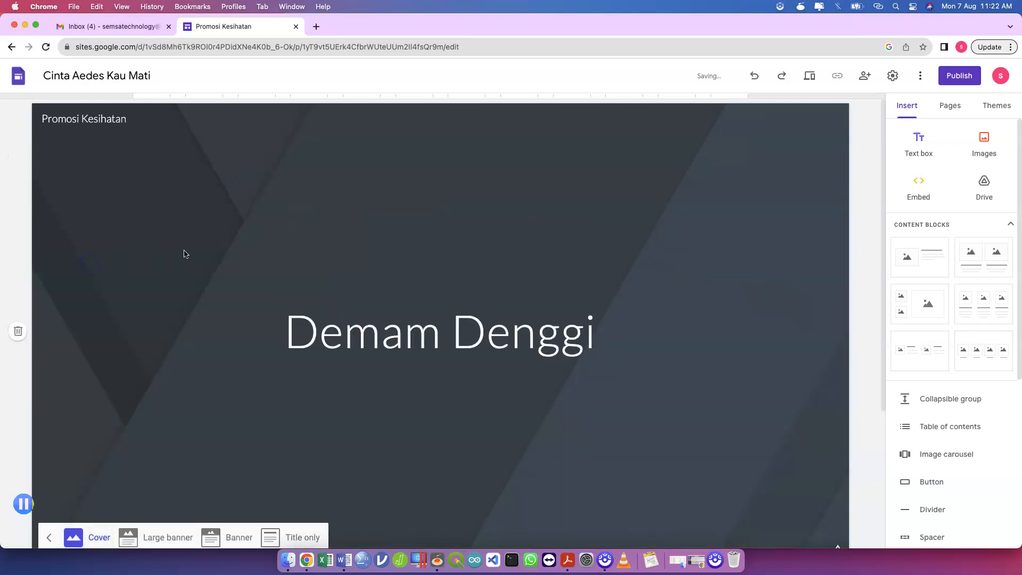
{"action": "scroll", "coordinate": [230, 261], "scroll_direction": "down", "scroll_amount": 3}
{"action": "left_click", "coordinate": [160, 340]}
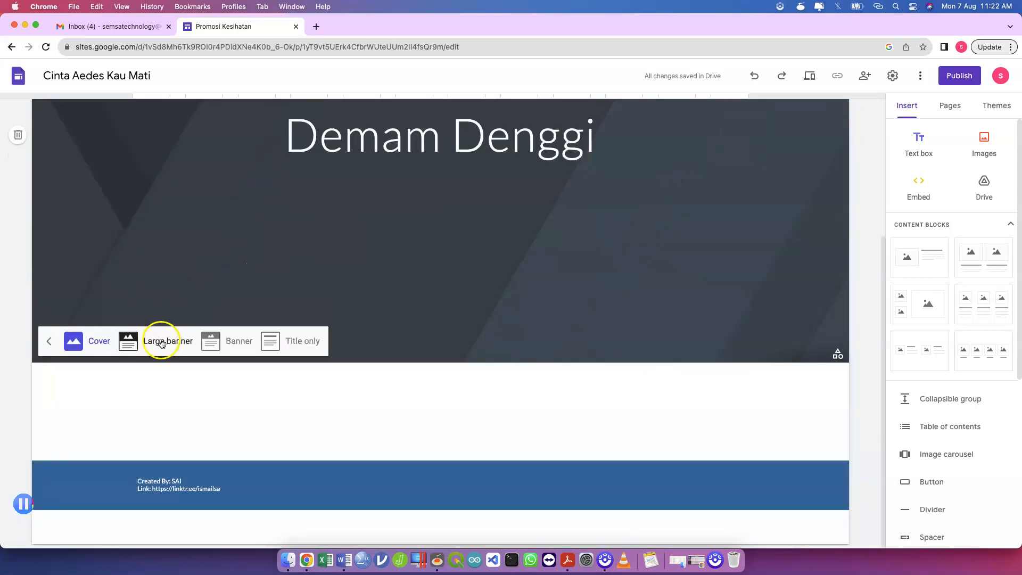
{"action": "left_click", "coordinate": [292, 283]}
{"action": "left_click", "coordinate": [238, 340]}
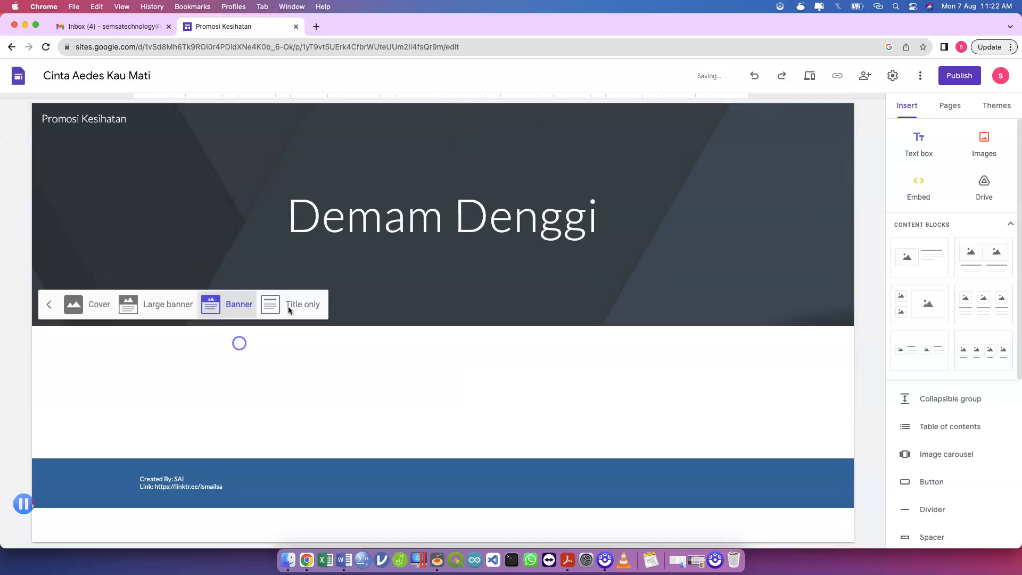
- Try the Diplomat, Aristotle and Vision themes on the site, and return to the Simple theme
{"action": "left_click", "coordinate": [842, 275]}
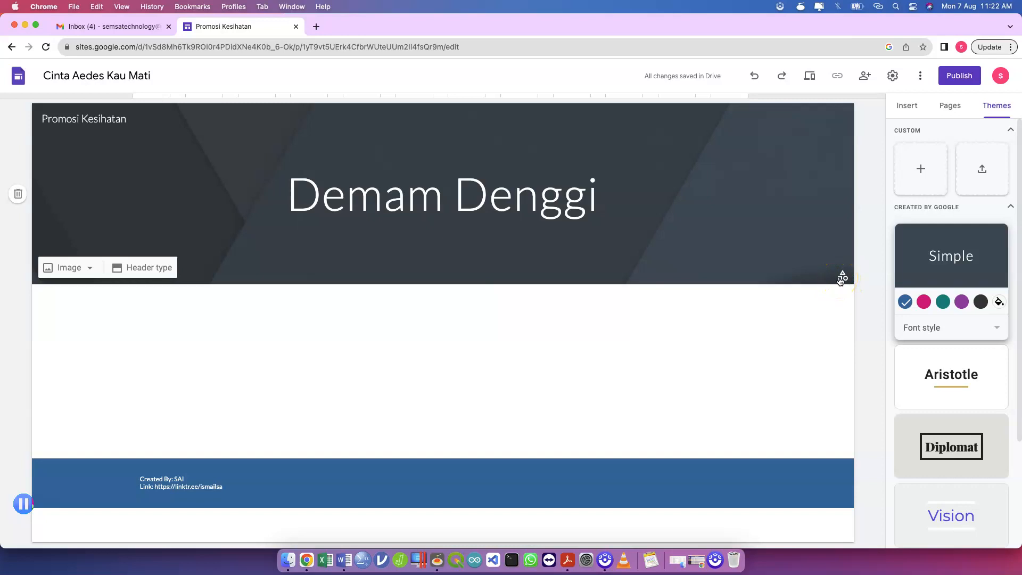
{"action": "scroll", "coordinate": [841, 280], "scroll_direction": "up", "scroll_amount": 5}
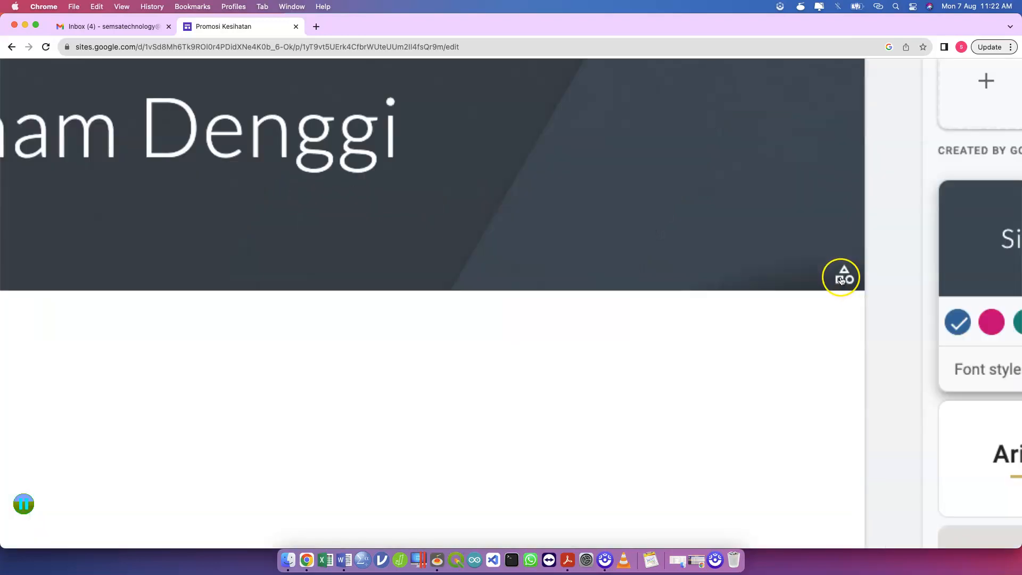
{"action": "scroll", "coordinate": [842, 280], "scroll_direction": "up", "scroll_amount": 2}
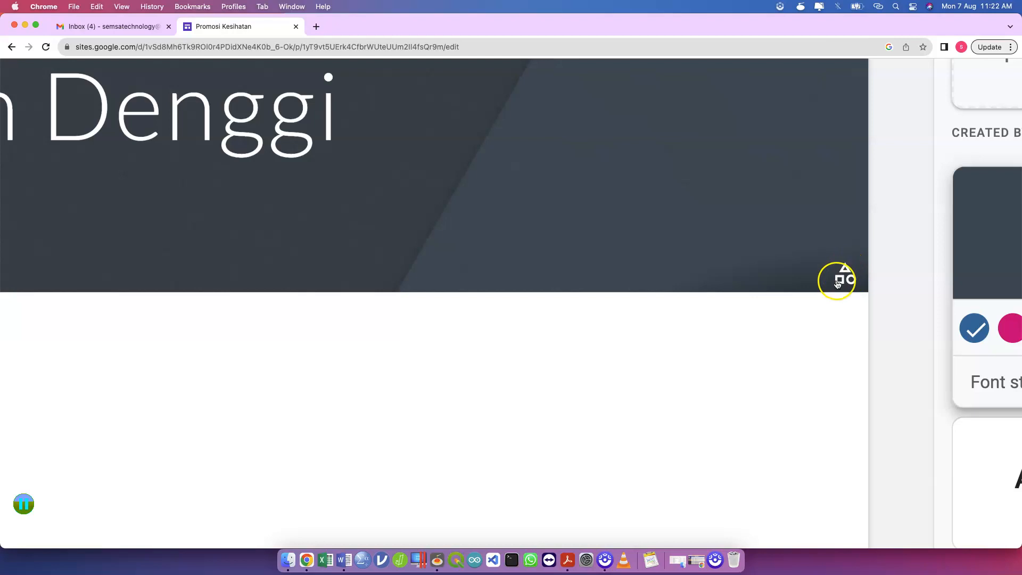
{"action": "scroll", "coordinate": [838, 284], "scroll_direction": "down", "scroll_amount": 7}
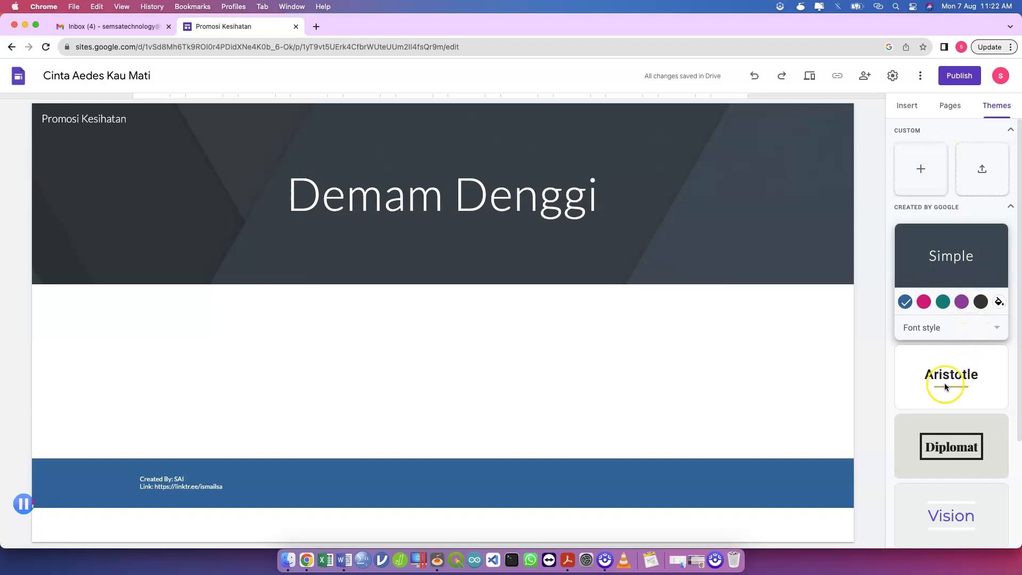
{"action": "left_click", "coordinate": [943, 445]}
{"action": "left_click", "coordinate": [986, 325]}
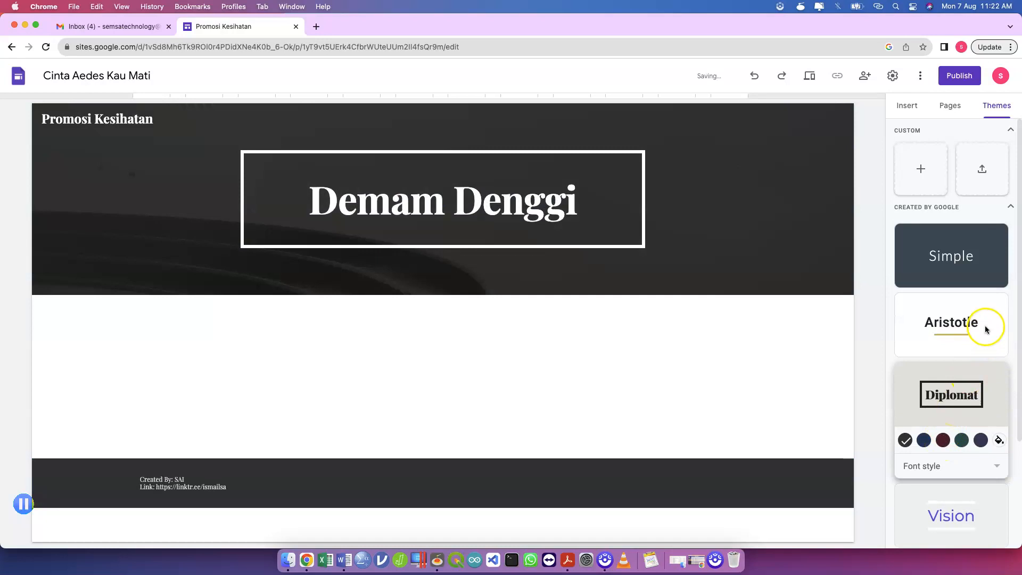
{"action": "left_click", "coordinate": [934, 539]}
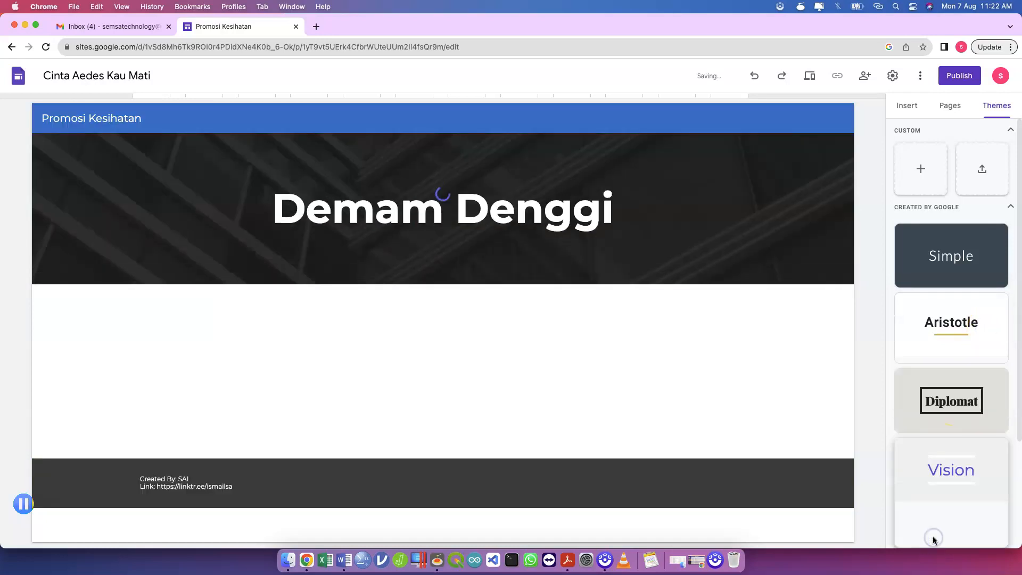
{"action": "left_click", "coordinate": [975, 236]}
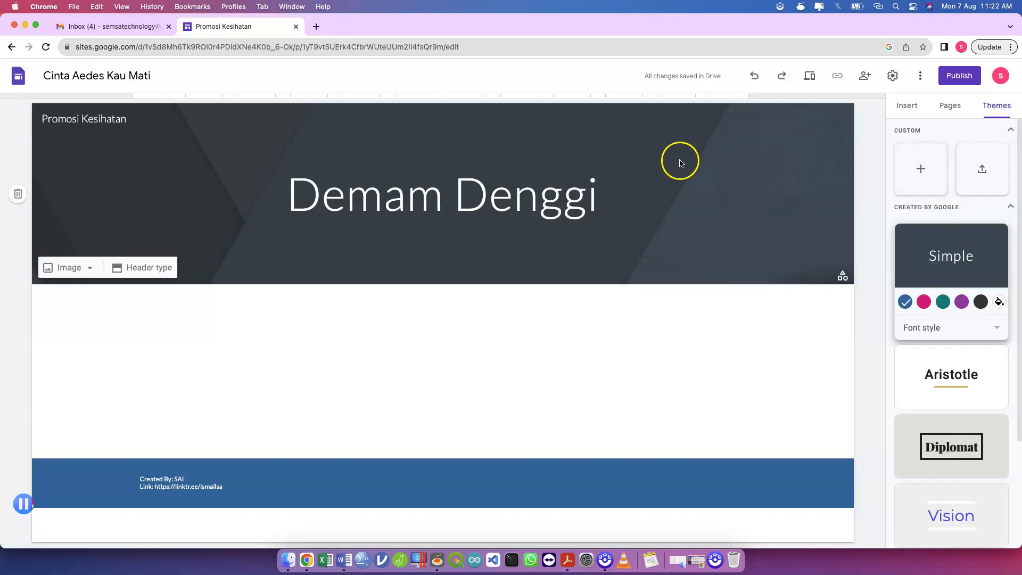
{"action": "left_click", "coordinate": [78, 267]}
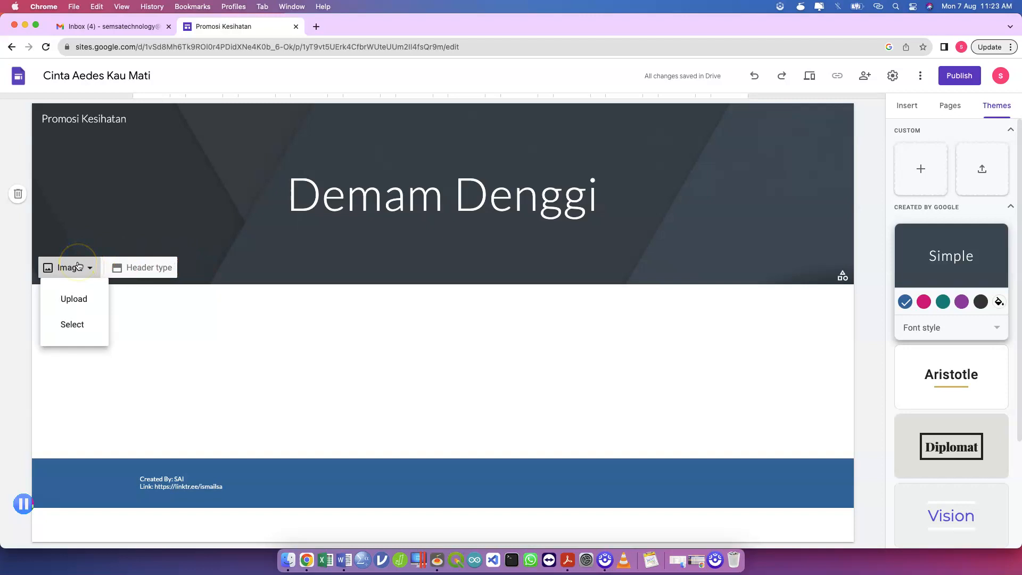
{"action": "left_click", "coordinate": [73, 307]}
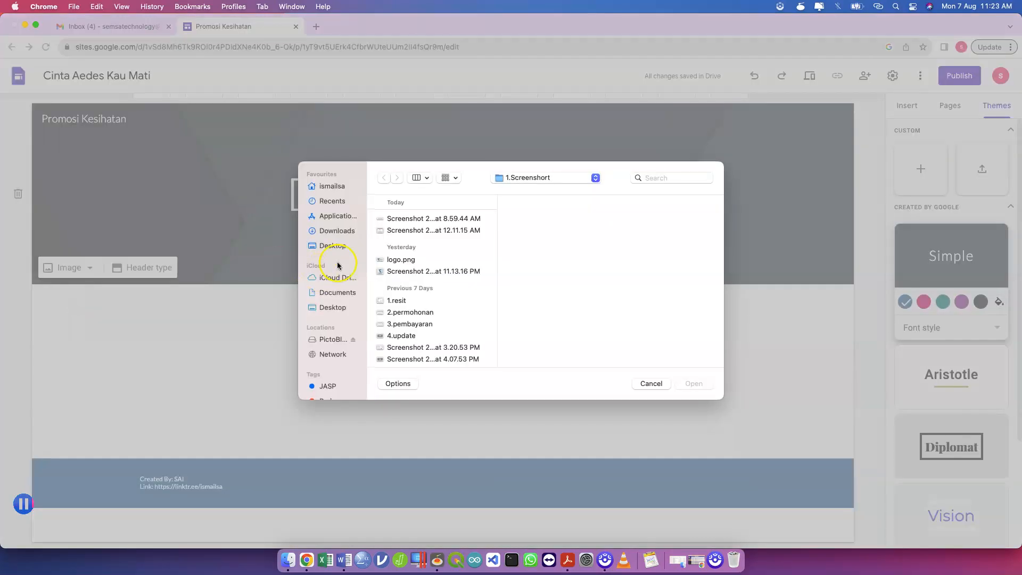
{"action": "left_click", "coordinate": [645, 385]}
- Start choosing an existing image for the header, going through the available image sources to Google Drive
{"action": "left_click", "coordinate": [86, 267]}
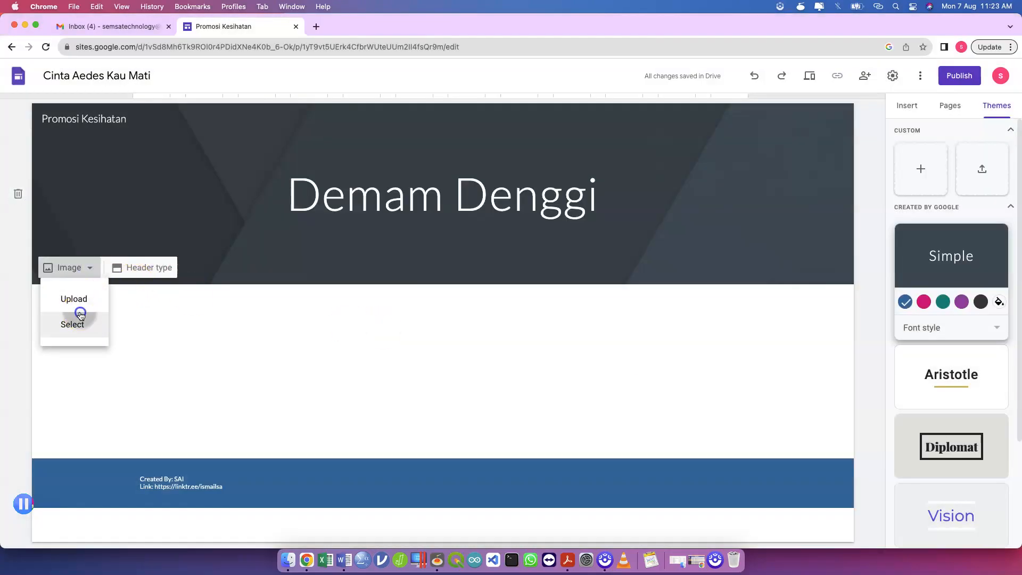
{"action": "left_click", "coordinate": [81, 316]}
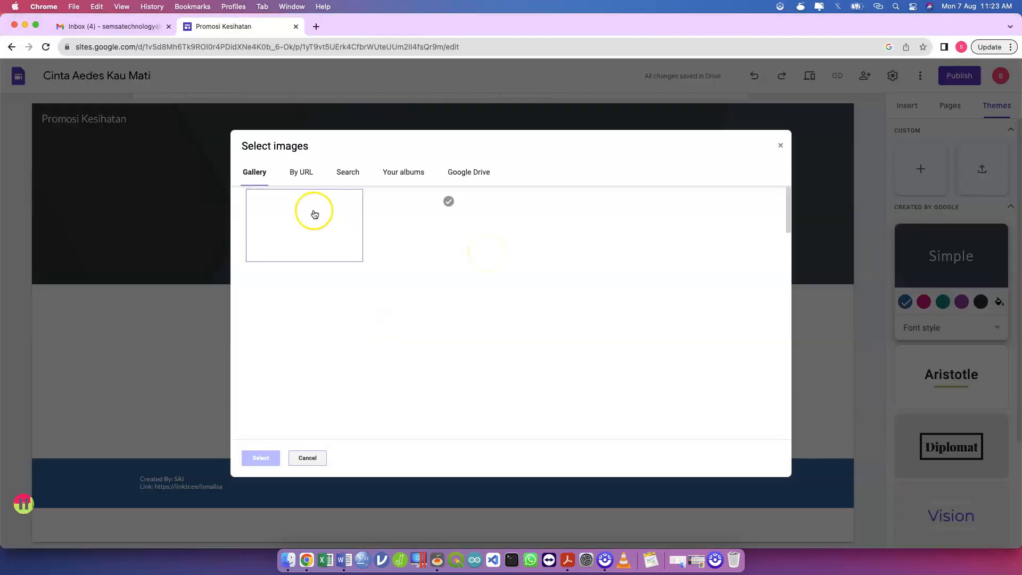
{"action": "left_click", "coordinate": [315, 169]}
{"action": "left_click", "coordinate": [348, 172]}
{"action": "left_click", "coordinate": [405, 171]}
{"action": "left_click", "coordinate": [458, 171]}
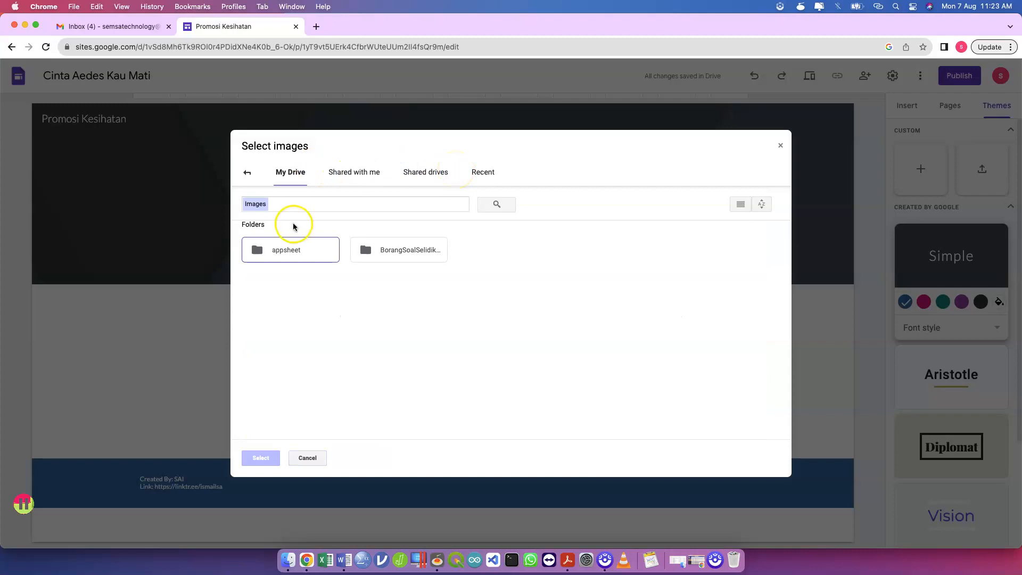
- Browse the data folder inside the appsheet Drive folder for a header image, and return to My Drive
{"action": "double_click", "coordinate": [292, 251]}
{"action": "double_click", "coordinate": [304, 262]}
{"action": "double_click", "coordinate": [294, 265]}
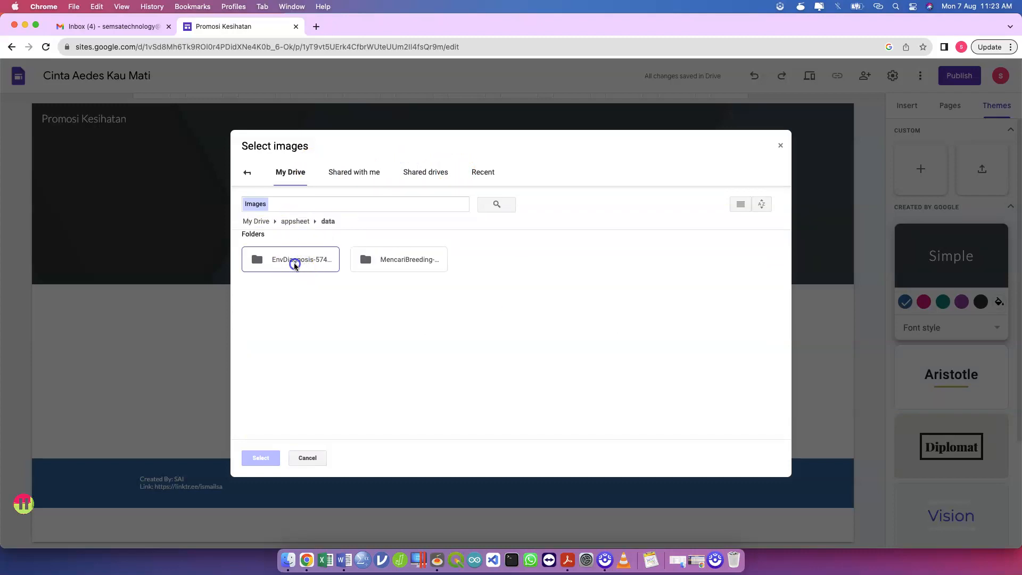
{"action": "left_click", "coordinate": [290, 222]}
{"action": "left_click", "coordinate": [263, 224]}
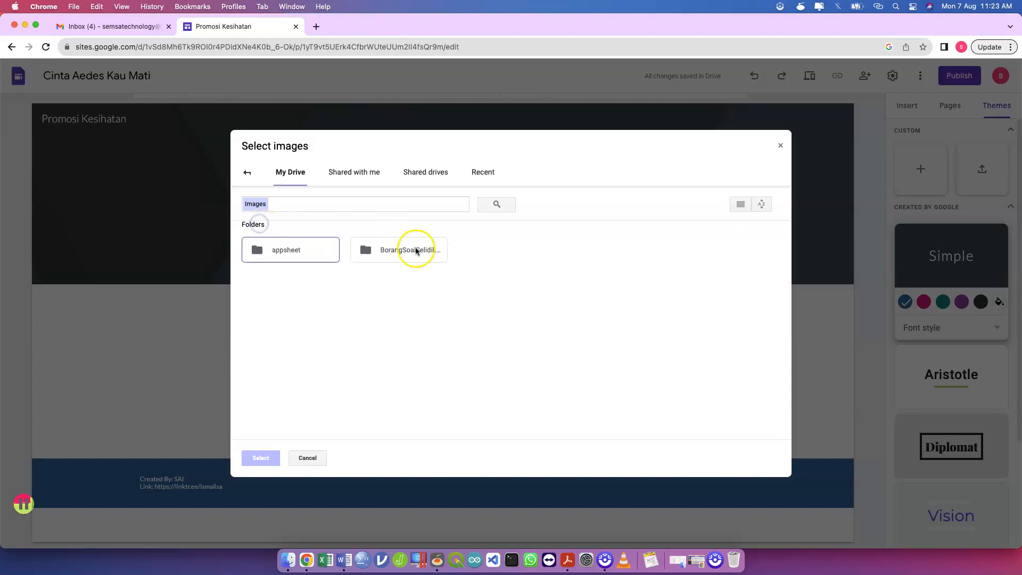
- Set the header image to the third picture in the EnvDiagnosis_Images folder inside BorangSoalSelidik
{"action": "double_click", "coordinate": [422, 261]}
{"action": "double_click", "coordinate": [318, 259]}
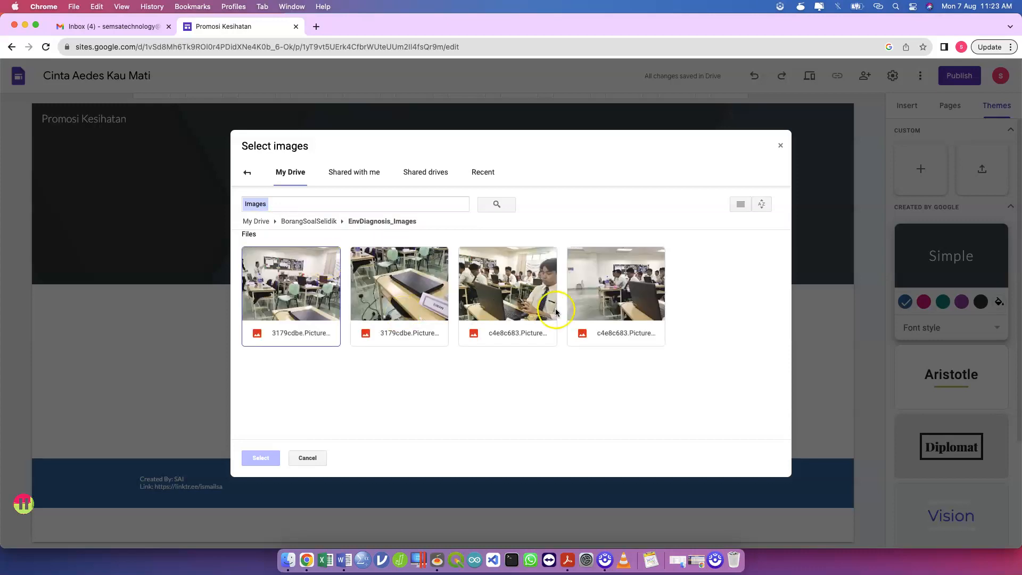
{"action": "left_click", "coordinate": [510, 295]}
{"action": "left_click", "coordinate": [272, 458]}
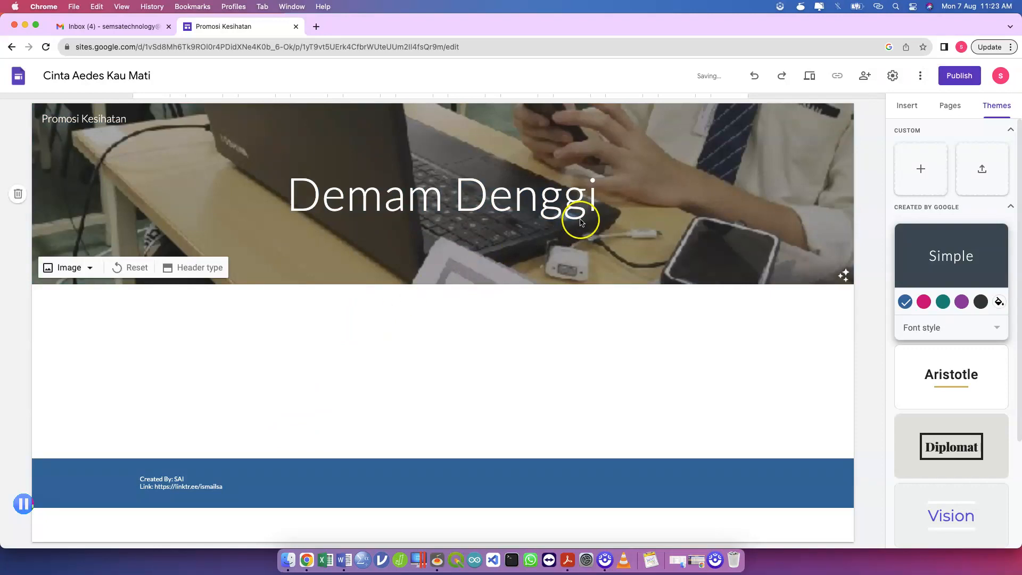
- Try anchoring the header image to the top, the left, the right and the top right
{"action": "left_click", "coordinate": [648, 197]}
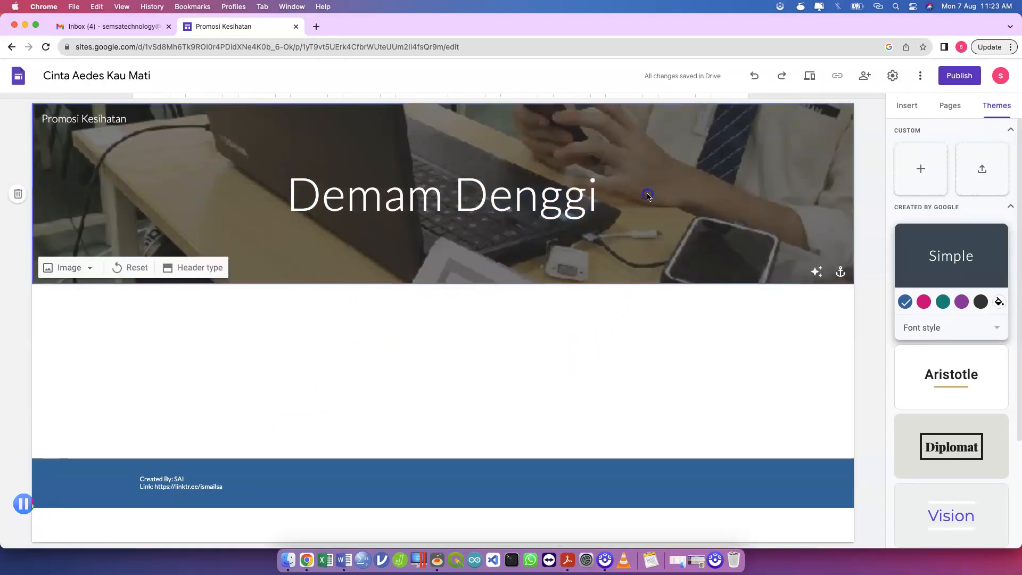
{"action": "left_click", "coordinate": [840, 272]}
{"action": "left_click", "coordinate": [794, 324]}
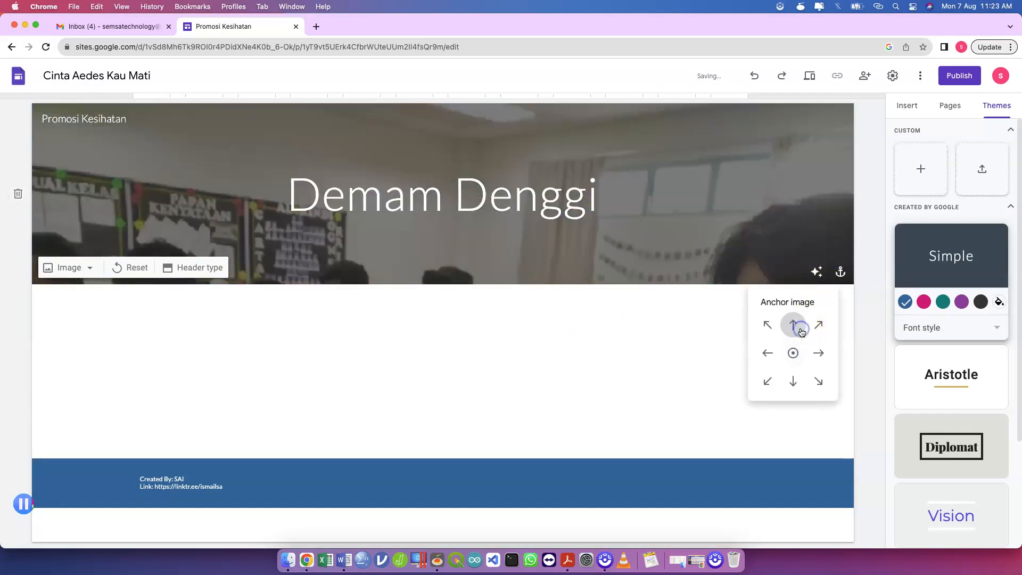
{"action": "left_click", "coordinate": [769, 356]}
{"action": "left_click", "coordinate": [819, 353]}
{"action": "left_click", "coordinate": [814, 330]}
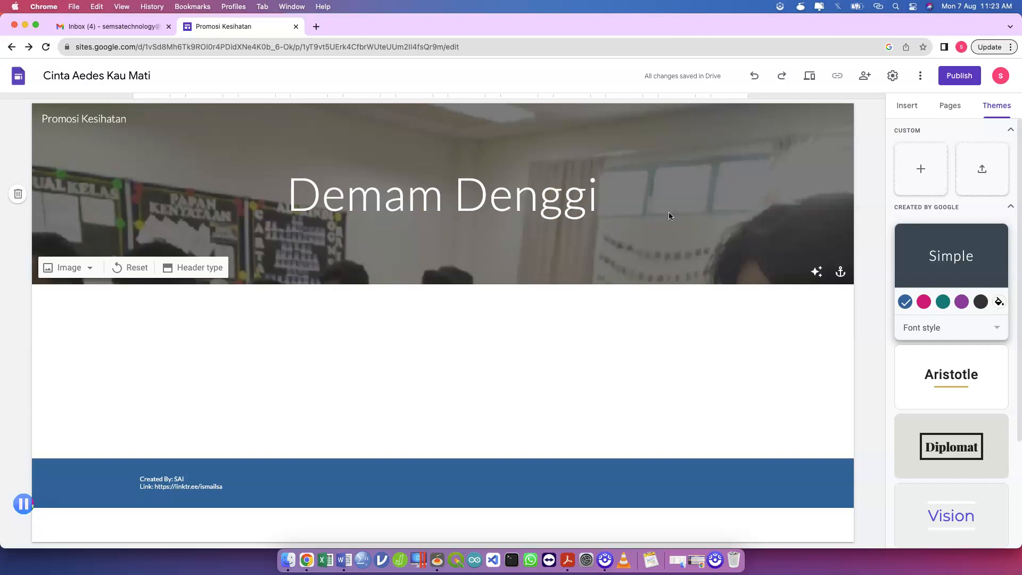
- Switch the header image's readability adjustment off and on again, and anchor the image to the centre
{"action": "left_click", "coordinate": [816, 270]}
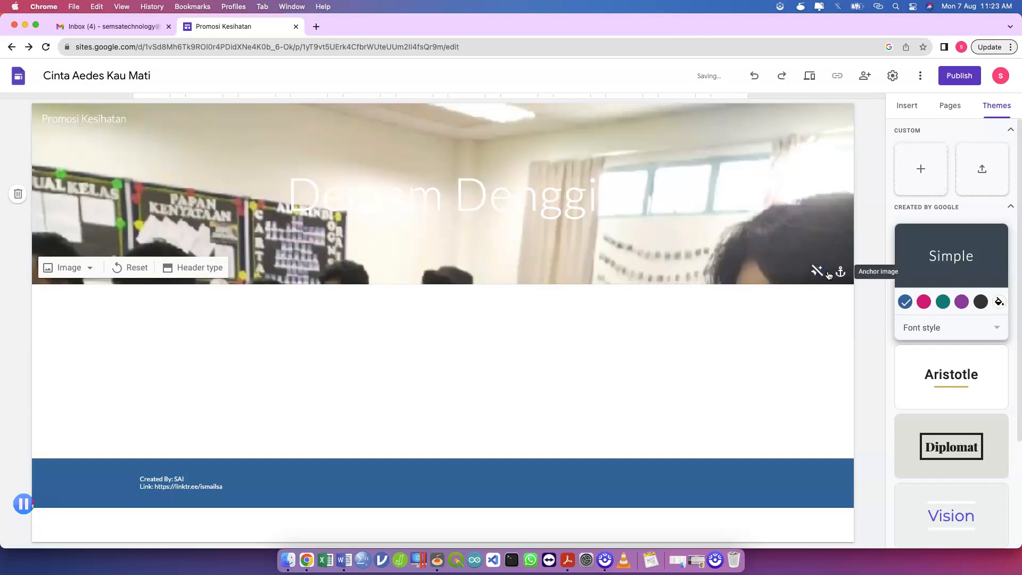
{"action": "left_click", "coordinate": [817, 271]}
{"action": "left_click", "coordinate": [841, 273]}
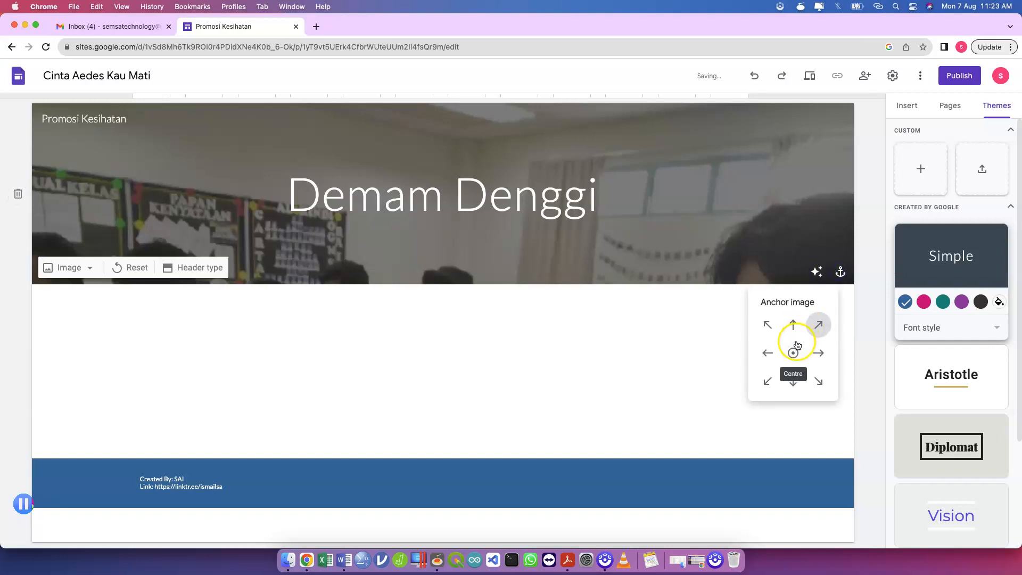
{"action": "left_click", "coordinate": [795, 349]}
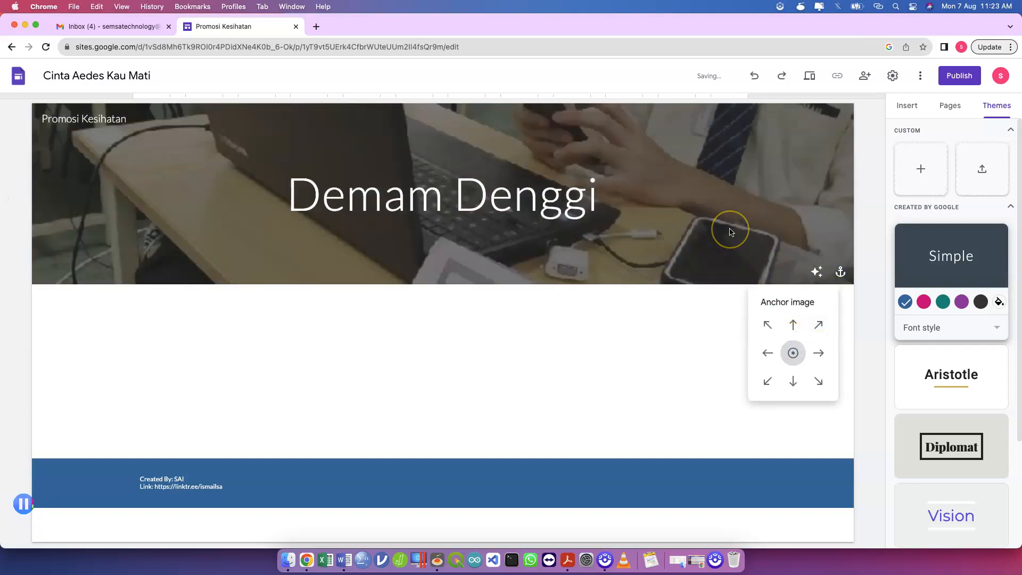
{"action": "left_click", "coordinate": [559, 294]}
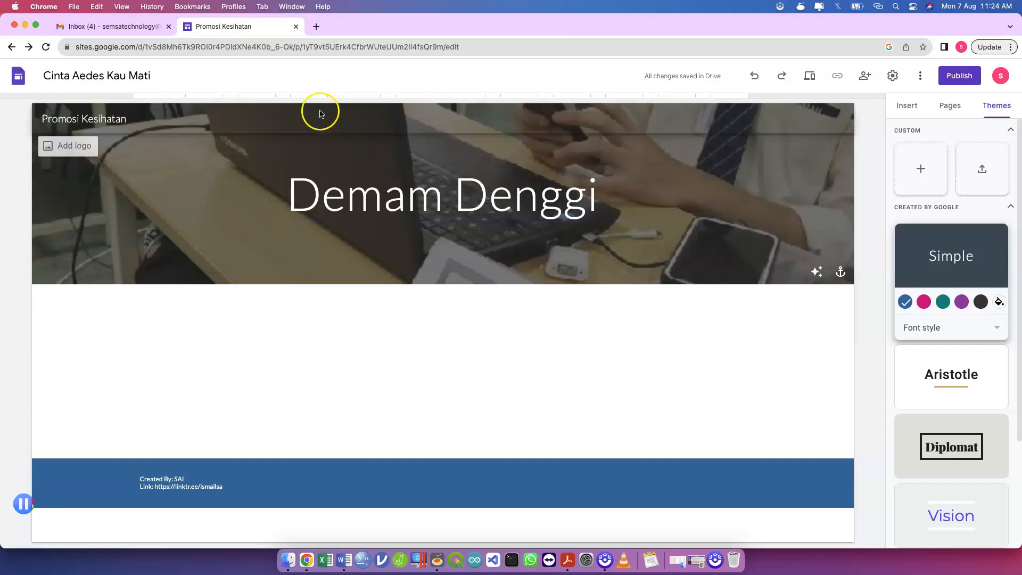
- Rename the site document as "Kenali Saya"
{"action": "left_click", "coordinate": [78, 76]}
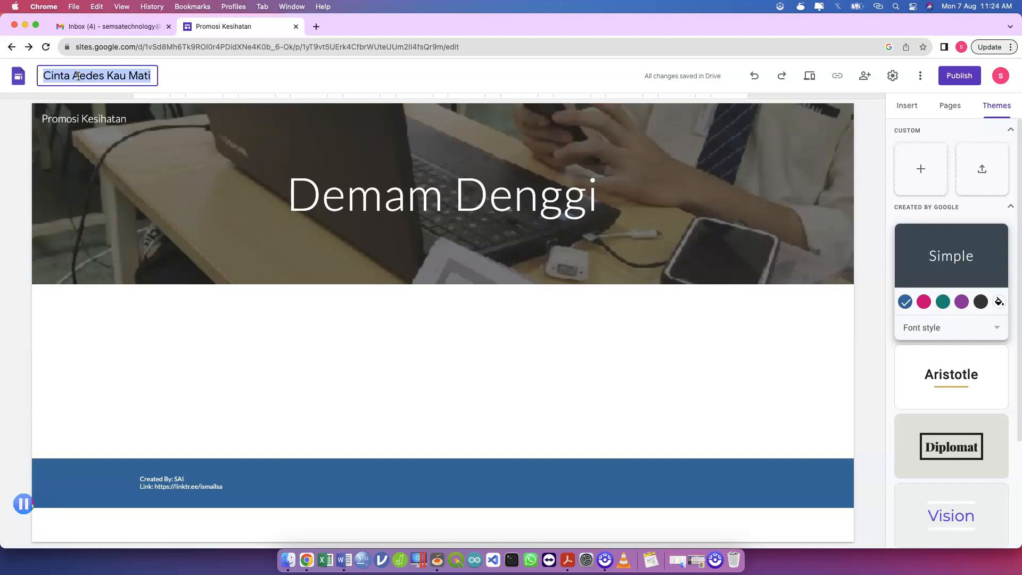
{"action": "type", "text": "Kenali"}
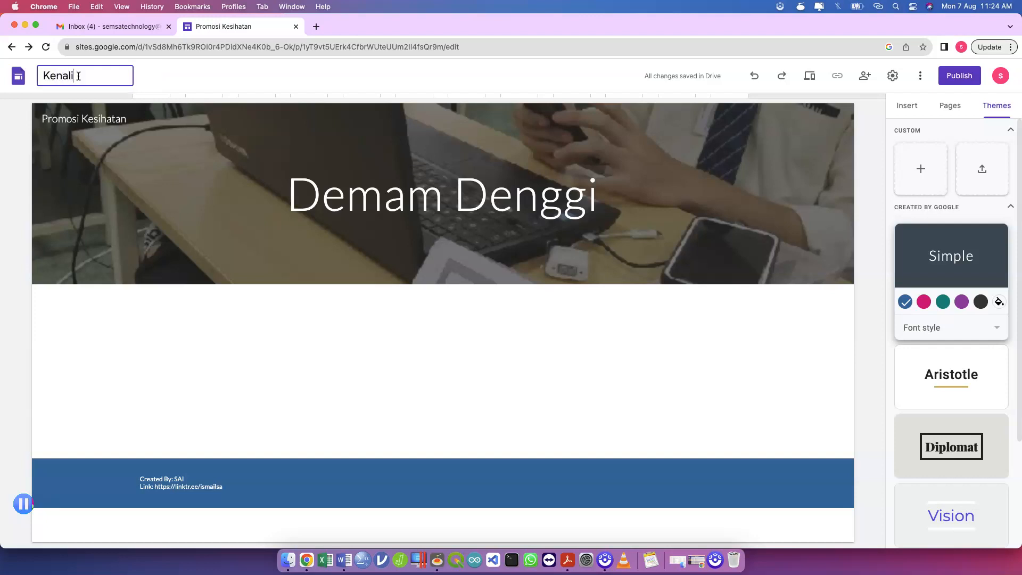
{"action": "type", "text": " Saya"}
- Replace the page title in the header with the creator's name, without a title
{"action": "triple_click", "coordinate": [373, 199]}
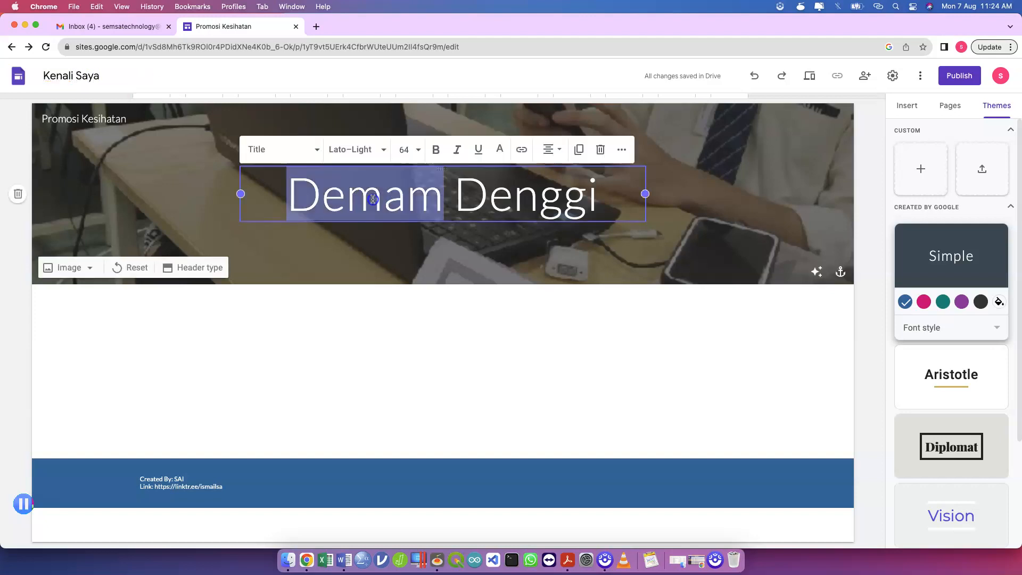
{"action": "type", "text": "SDr."}
{"action": "key", "text": "BackSpace"}
{"action": "key", "text": "BackSpace"}
{"action": "key", "text": "BackSpace"}
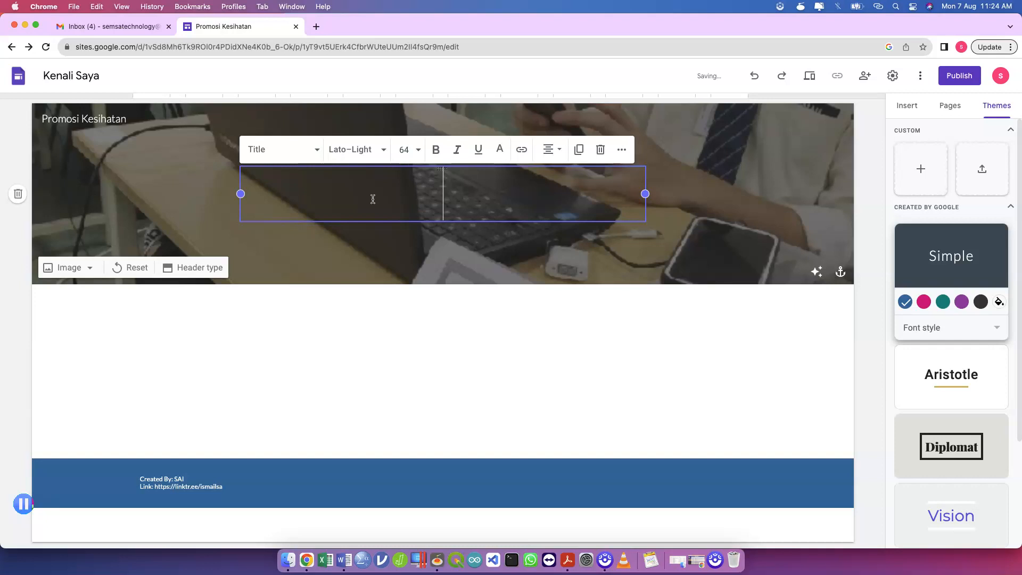
{"action": "type", "text": "Ismail SA"}
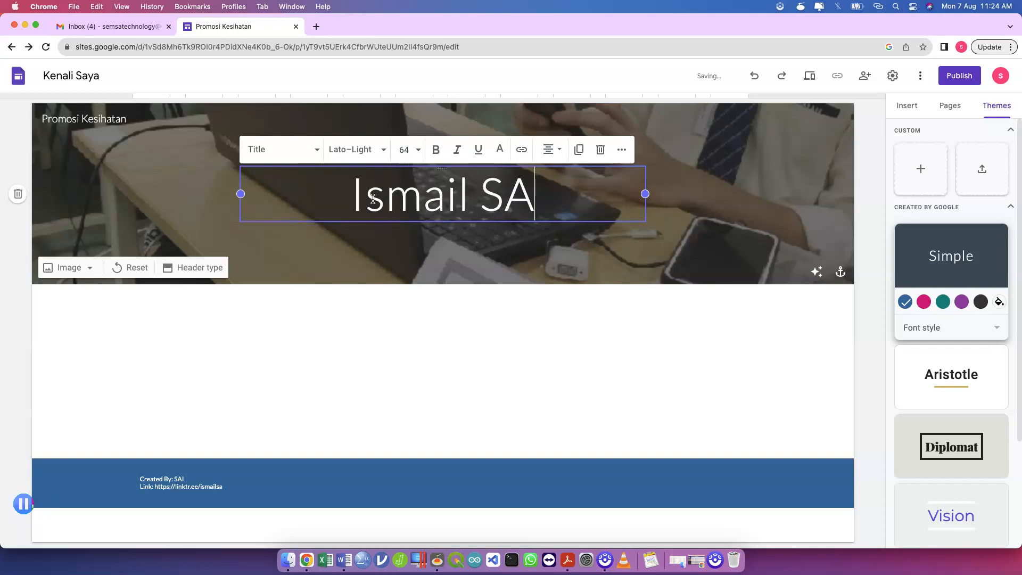
- Append ", PhD" to the creator's name in the header's page title
{"action": "type", "text": ", PhD"}
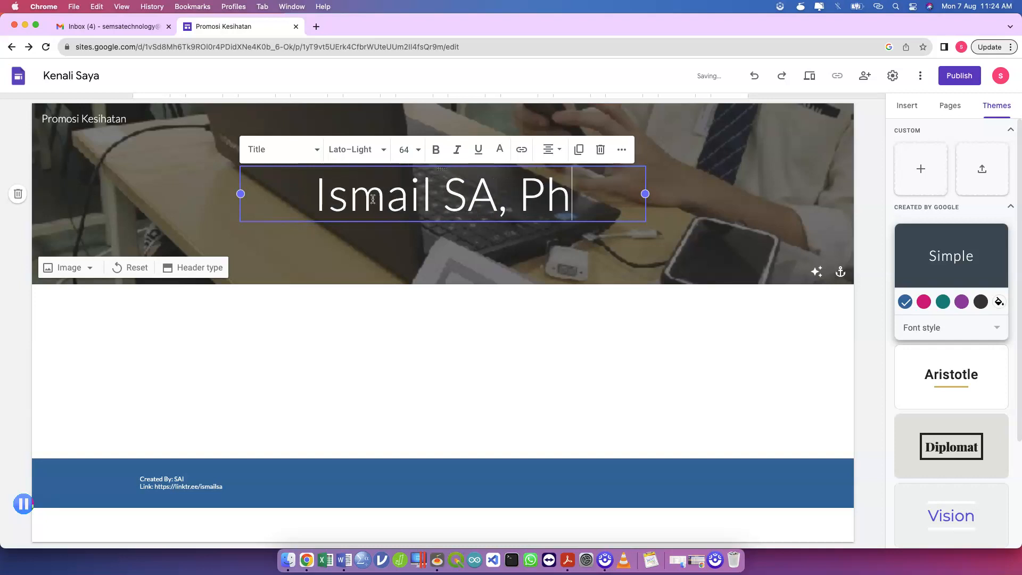
{"action": "left_click", "coordinate": [332, 326]}
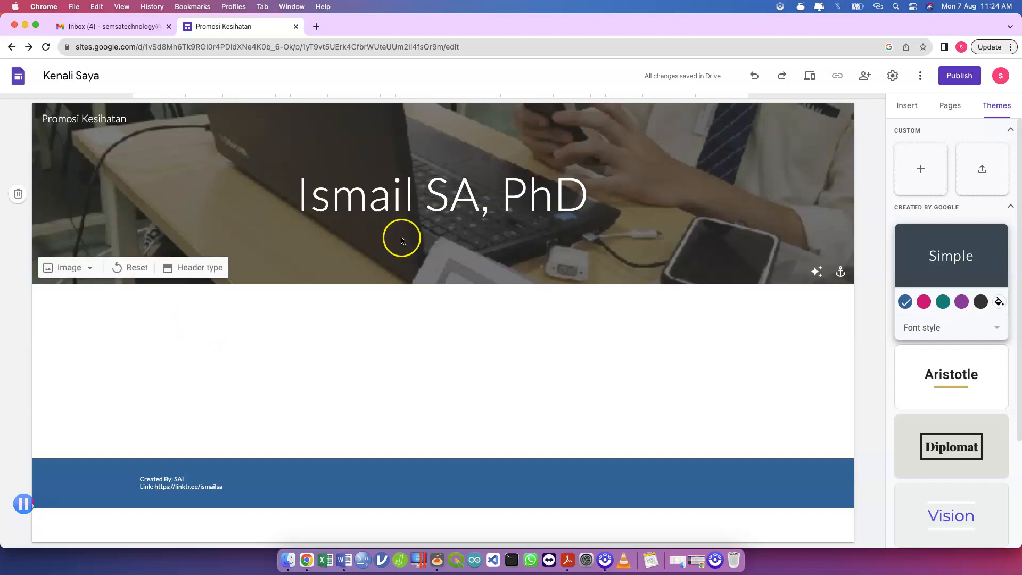
{"action": "left_click", "coordinate": [990, 181]}
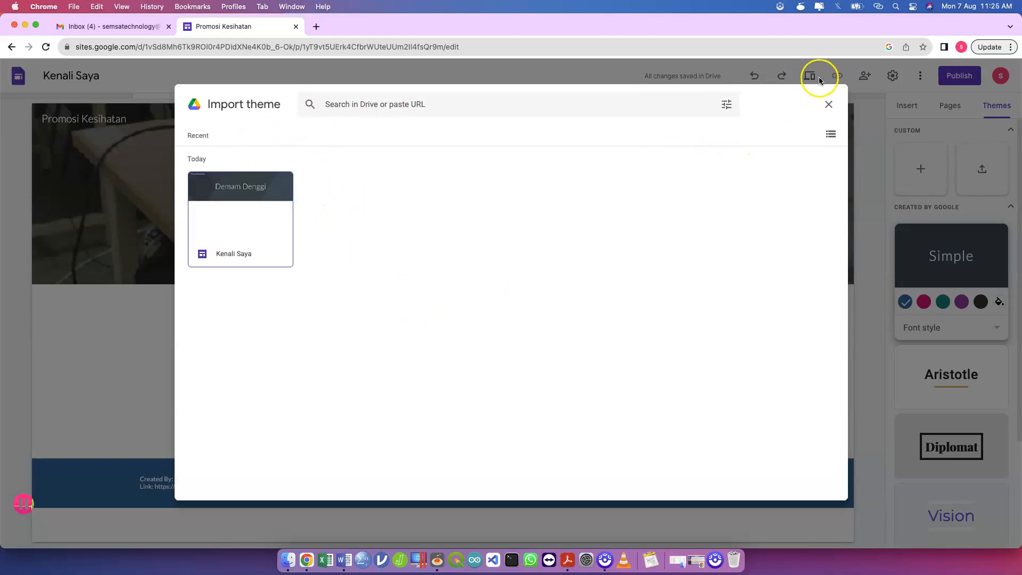
{"action": "left_click", "coordinate": [829, 104]}
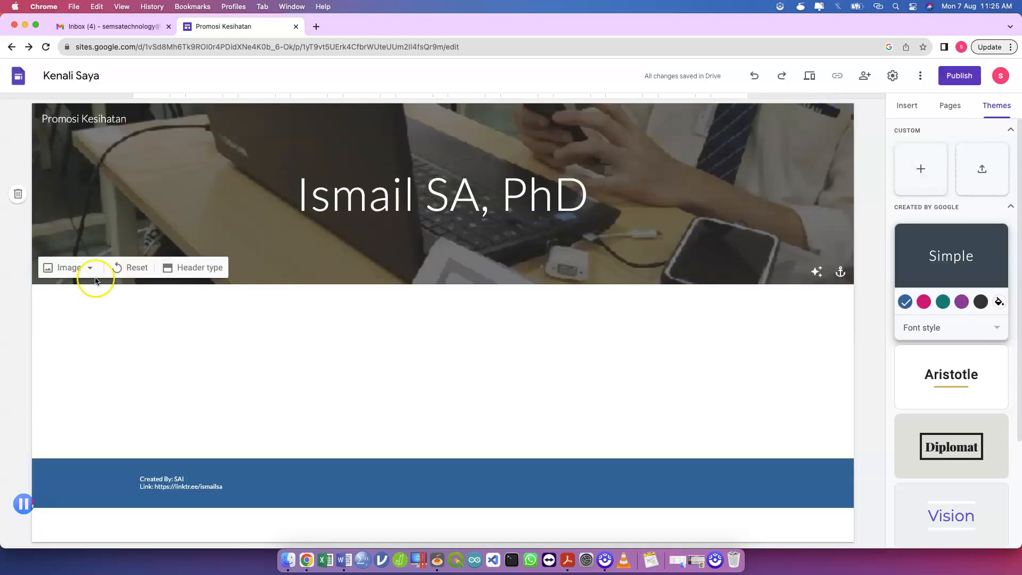
{"action": "left_click", "coordinate": [68, 267]}
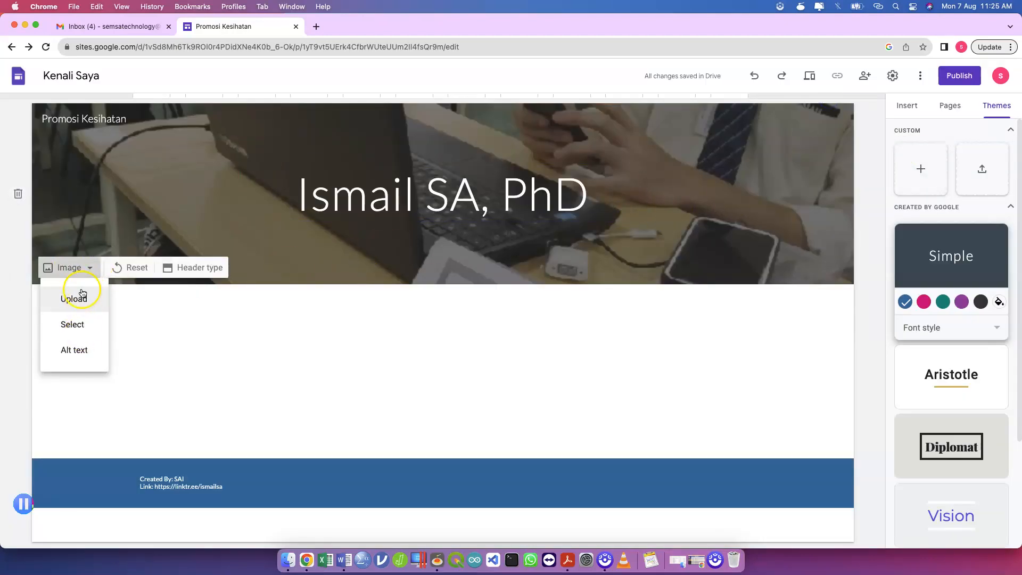
{"action": "left_click", "coordinate": [87, 272]}
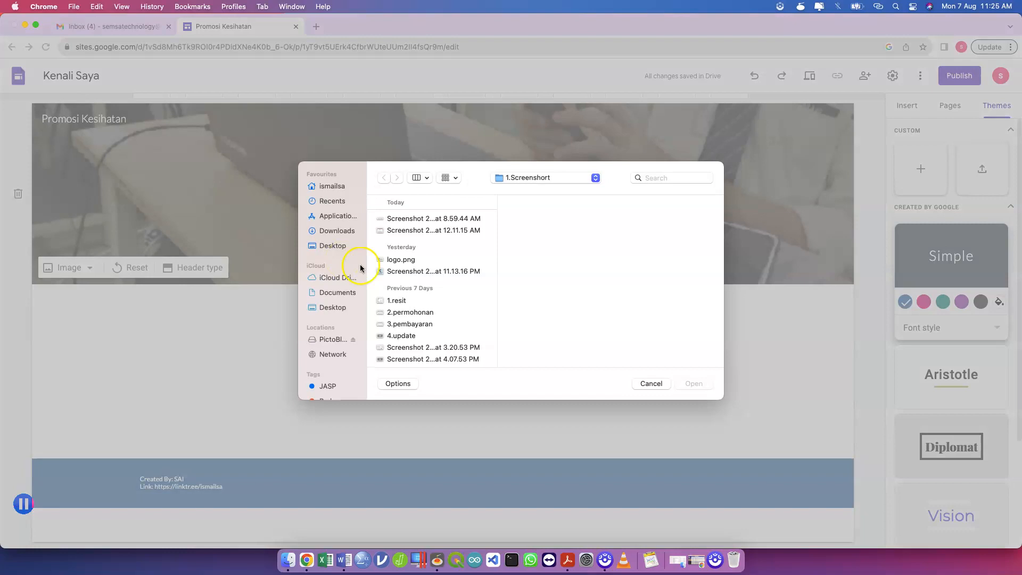
{"action": "left_click", "coordinate": [650, 384]}
- Switch to Finder and locate image.jpg in the CERT folder
{"action": "left_click", "coordinate": [288, 560]}
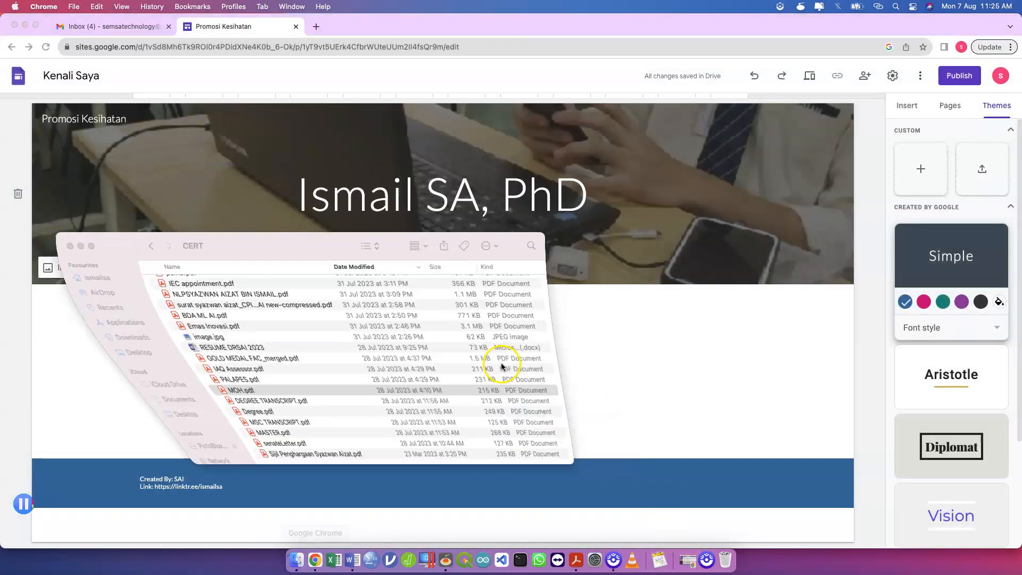
{"action": "left_click_drag", "start_coordinate": [423, 250], "coordinate": [892, 422]}
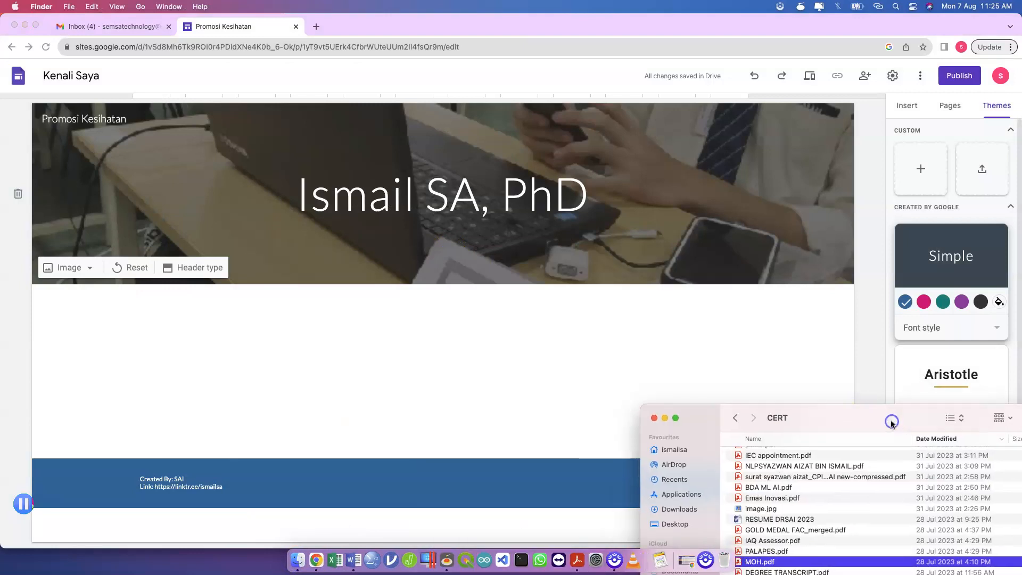
{"action": "left_click", "coordinate": [767, 508]}
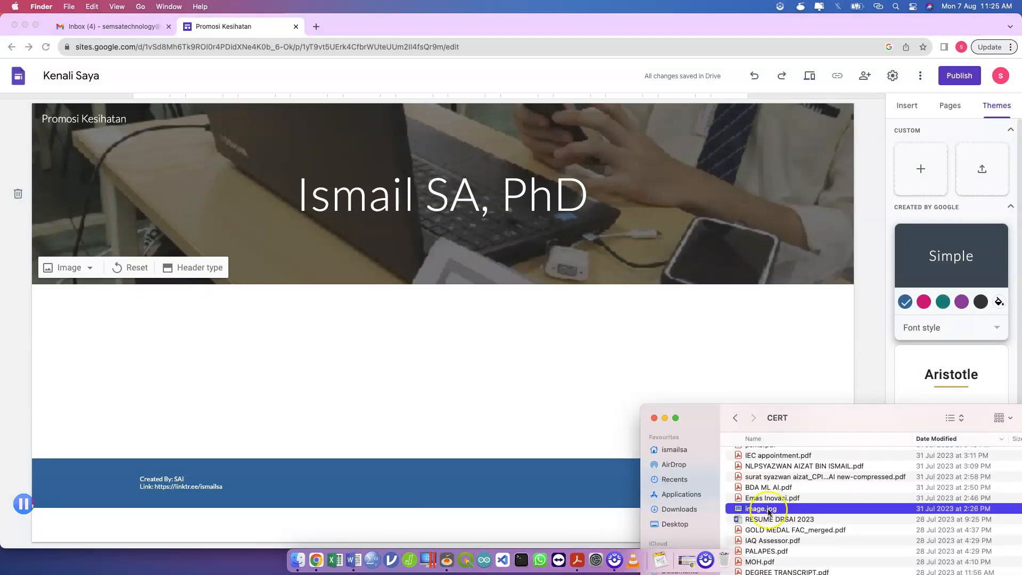
- Upload image.jpg from the CERT folder in Downloads as the new header image
{"action": "left_click", "coordinate": [67, 269]}
{"action": "left_click", "coordinate": [67, 269]}
{"action": "left_click", "coordinate": [80, 302]}
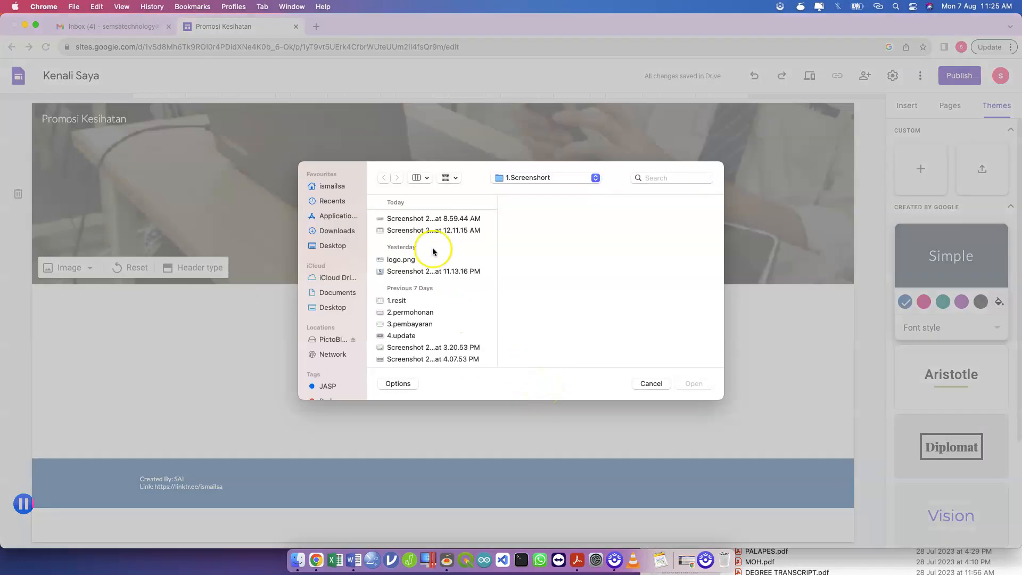
{"action": "left_click", "coordinate": [343, 232]}
{"action": "type", "text": "cert"}
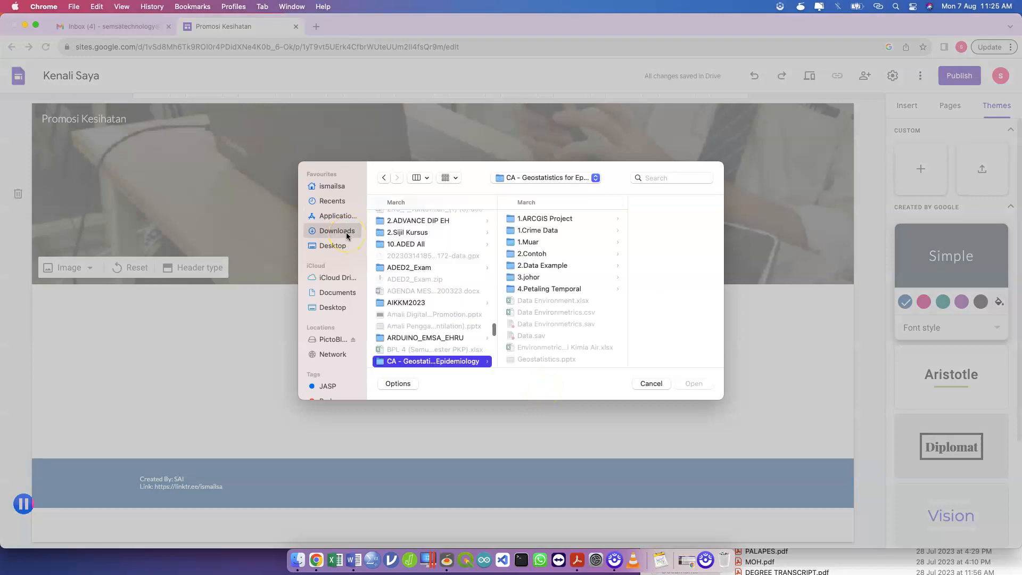
{"action": "left_click", "coordinate": [535, 359]}
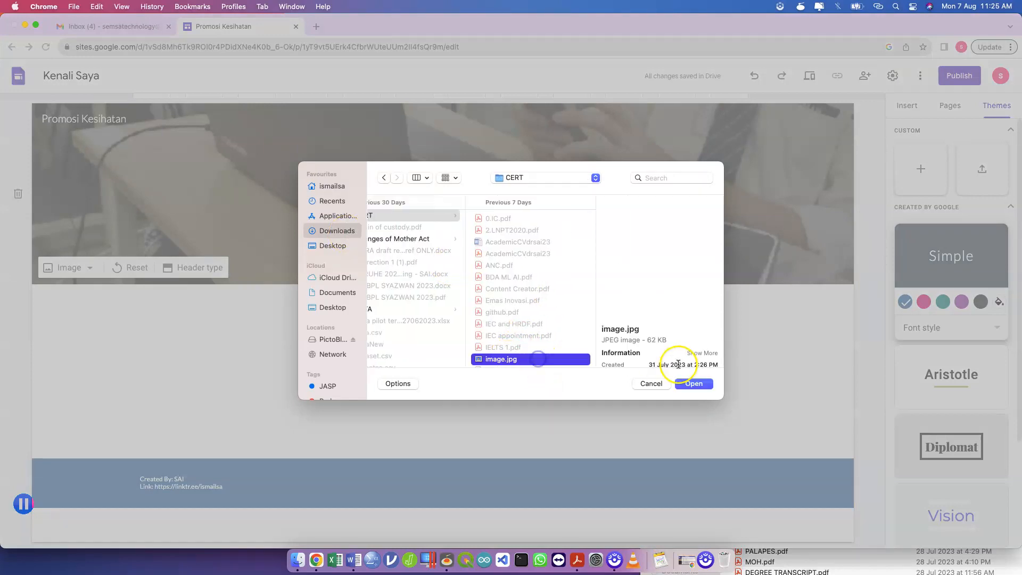
{"action": "left_click", "coordinate": [690, 384]}
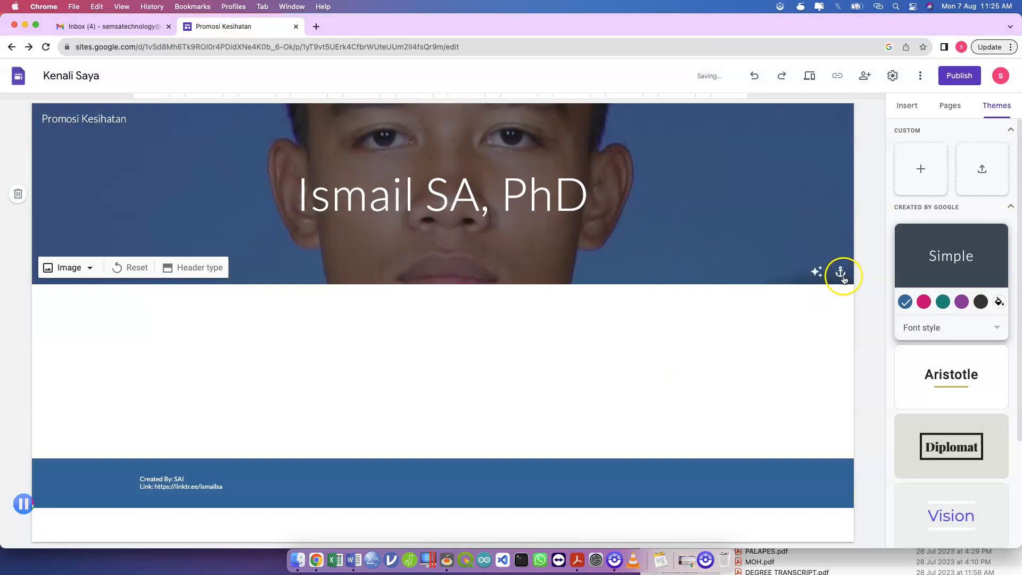
- Try anchoring the header image to the top and the bottom, and return it to the centre
{"action": "left_click", "coordinate": [841, 272]}
{"action": "left_click", "coordinate": [794, 326]}
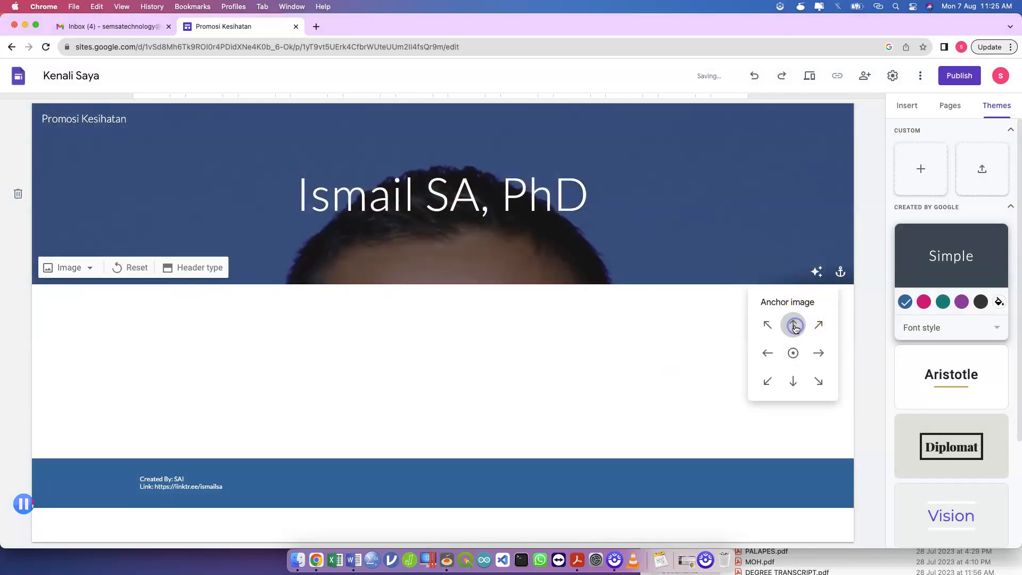
{"action": "left_click", "coordinate": [793, 382]}
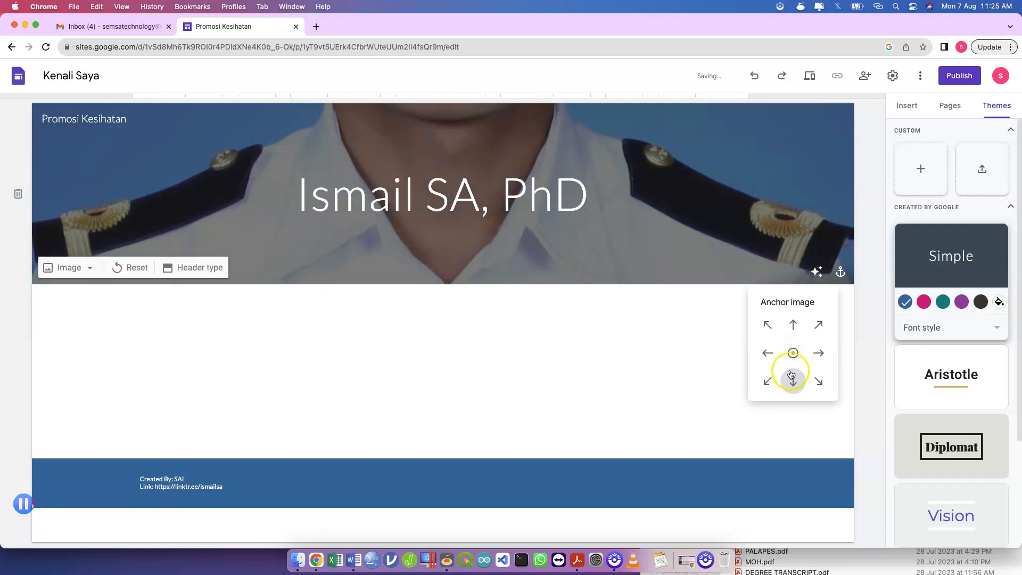
{"action": "left_click", "coordinate": [793, 353]}
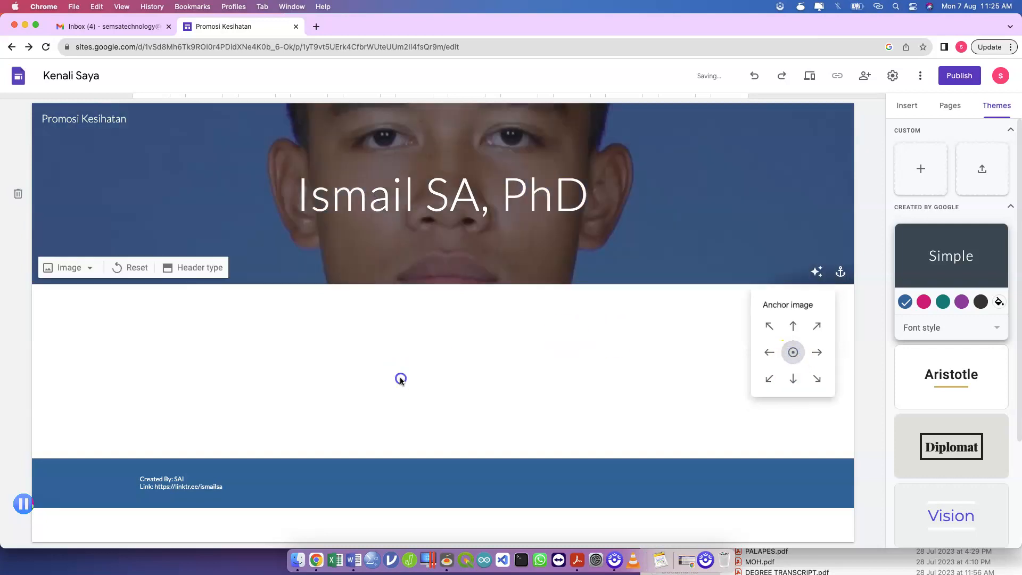
{"action": "left_click", "coordinate": [400, 380]}
{"action": "left_click", "coordinate": [267, 356]}
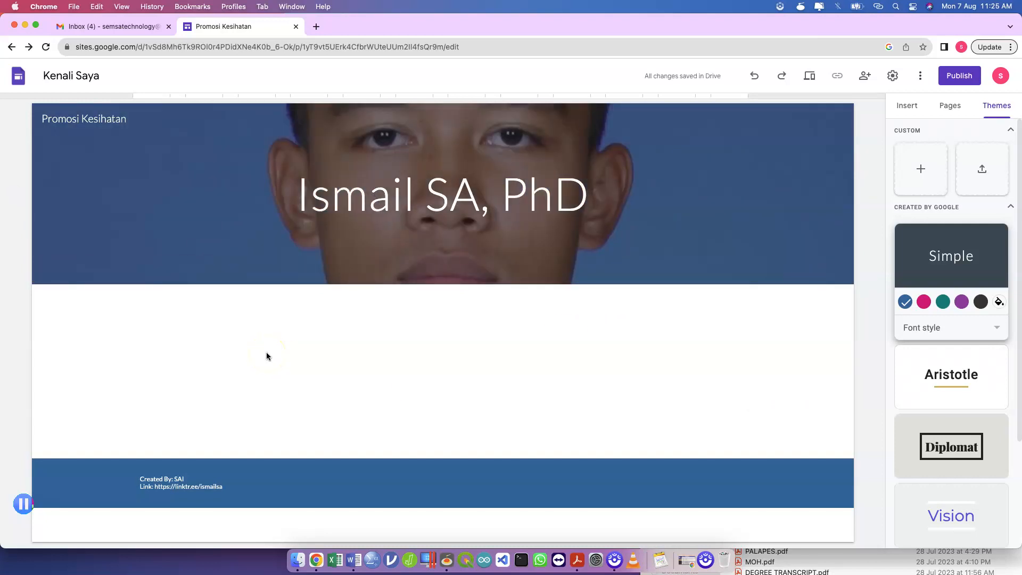
- Replace the site name in the header with "My Blog"
{"action": "left_click", "coordinate": [128, 112]}
{"action": "type", "text": "My Blog"}
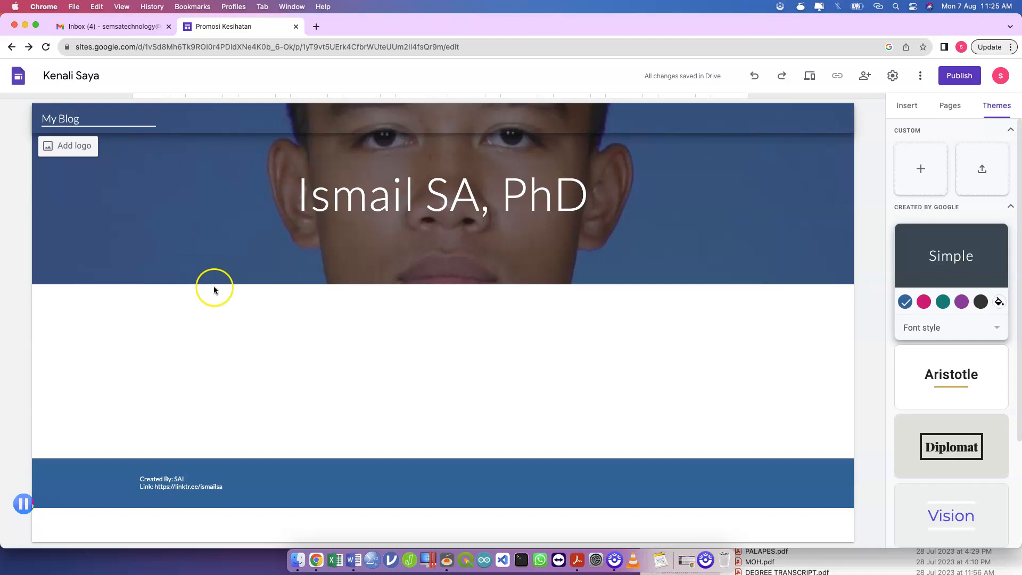
{"action": "left_click", "coordinate": [217, 315]}
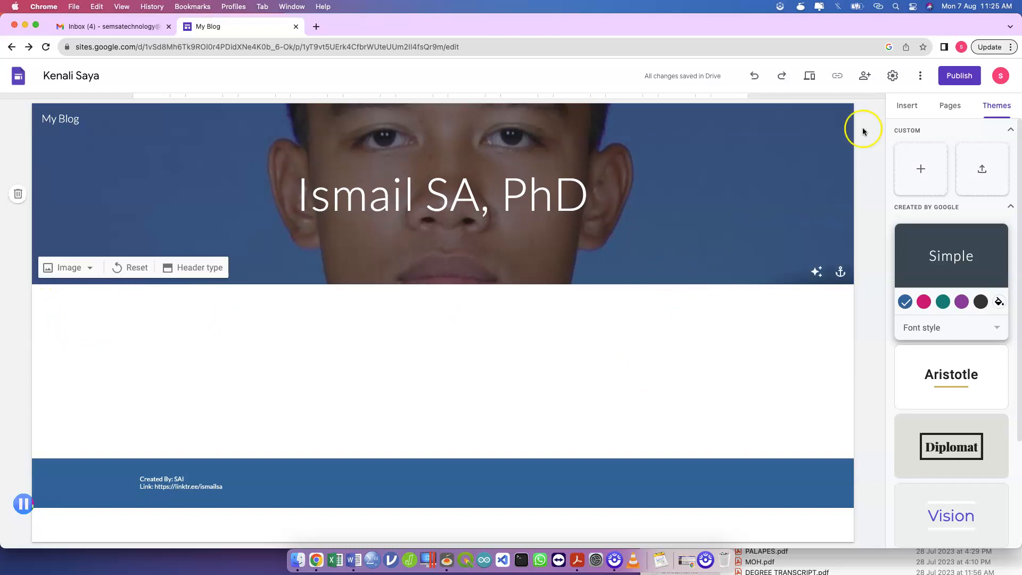
- Check the site's page list and bring up the insertable content options
{"action": "left_click", "coordinate": [909, 105]}
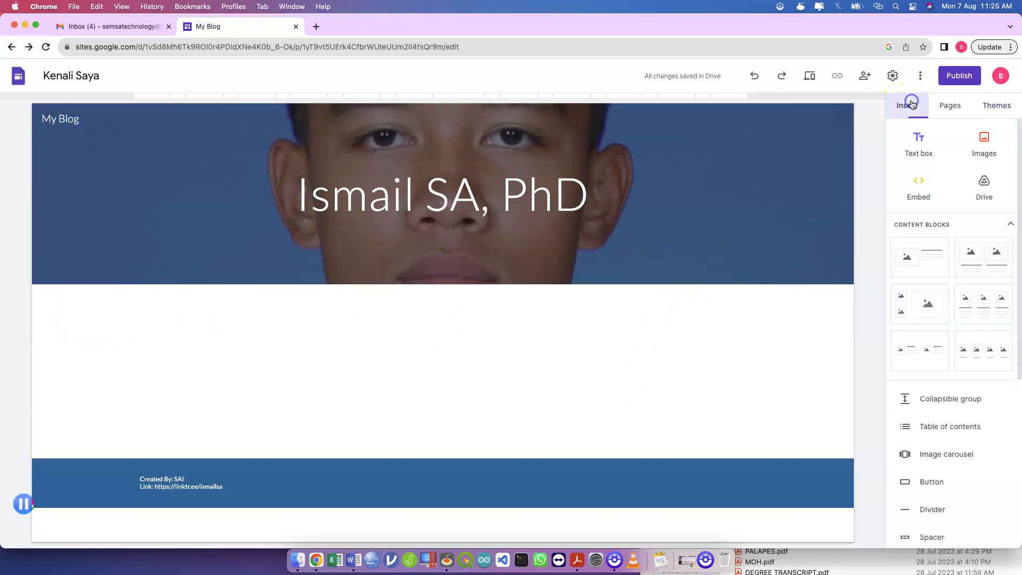
{"action": "left_click", "coordinate": [951, 107]}
{"action": "left_click", "coordinate": [911, 106]}
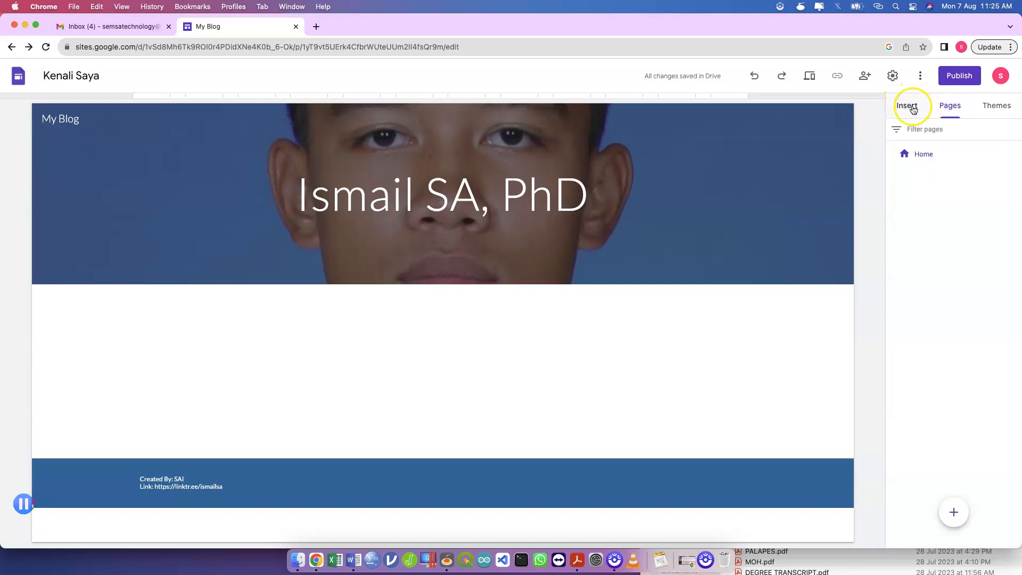
{"action": "left_click", "coordinate": [914, 113]}
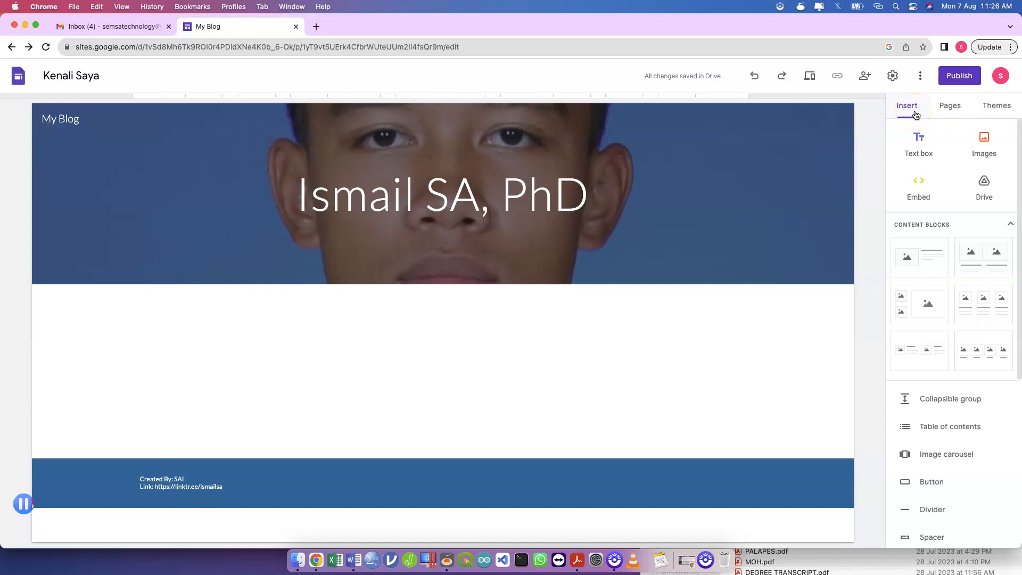
- Preview the site in the phone, tablet and large-screen views, and return to editing
{"action": "left_click", "coordinate": [810, 77]}
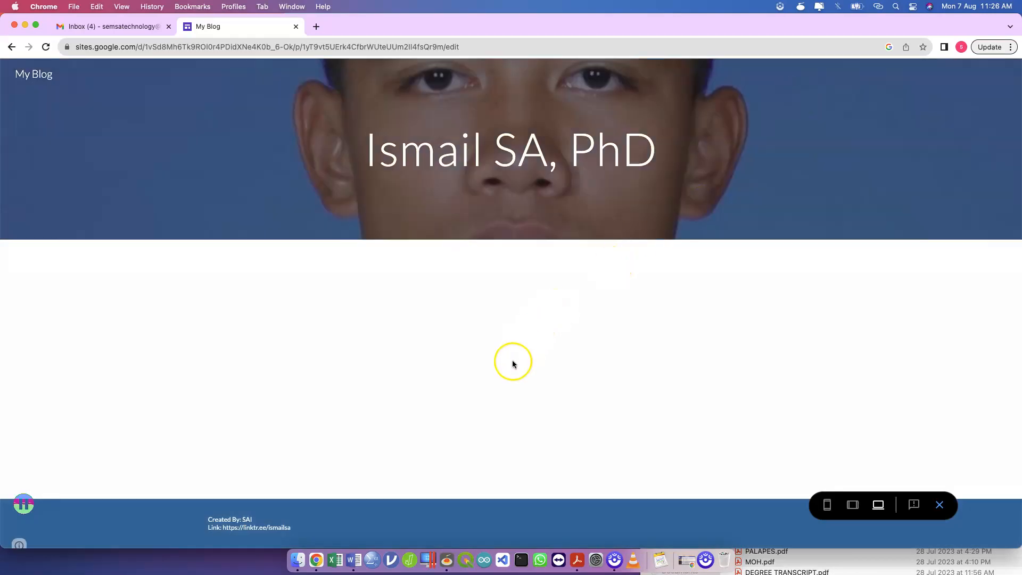
{"action": "left_click", "coordinate": [834, 502]}
{"action": "left_click", "coordinate": [853, 507]}
{"action": "left_click", "coordinate": [878, 506]}
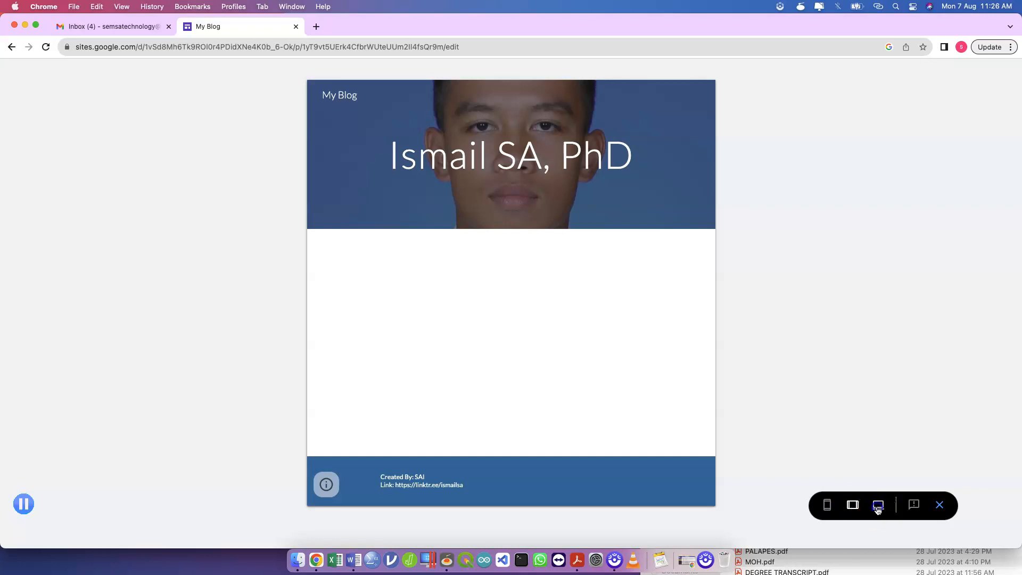
{"action": "left_click", "coordinate": [853, 505]}
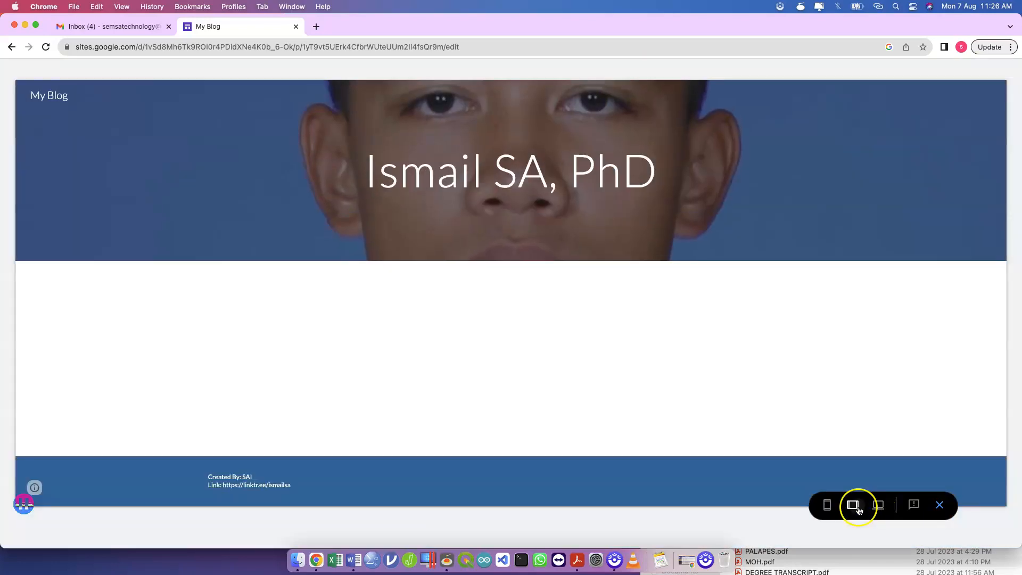
{"action": "left_click", "coordinate": [830, 506]}
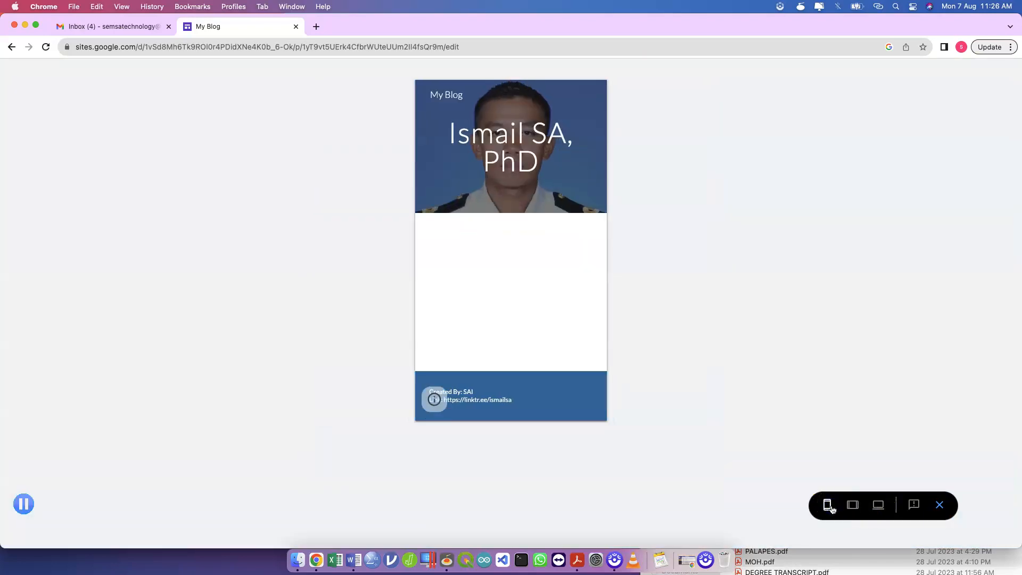
{"action": "left_click", "coordinate": [852, 506]}
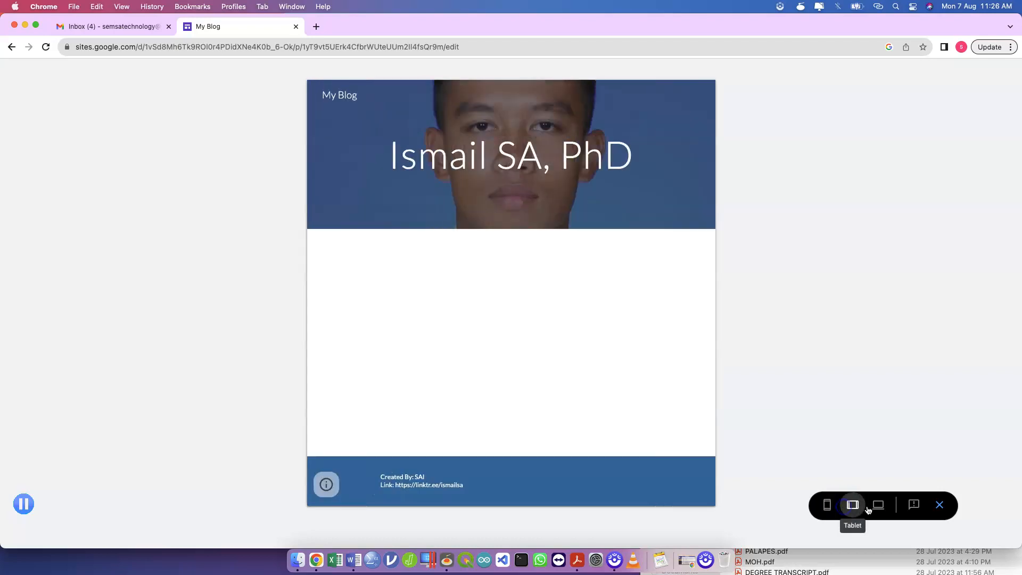
{"action": "left_click", "coordinate": [878, 506]}
{"action": "left_click", "coordinate": [938, 506]}
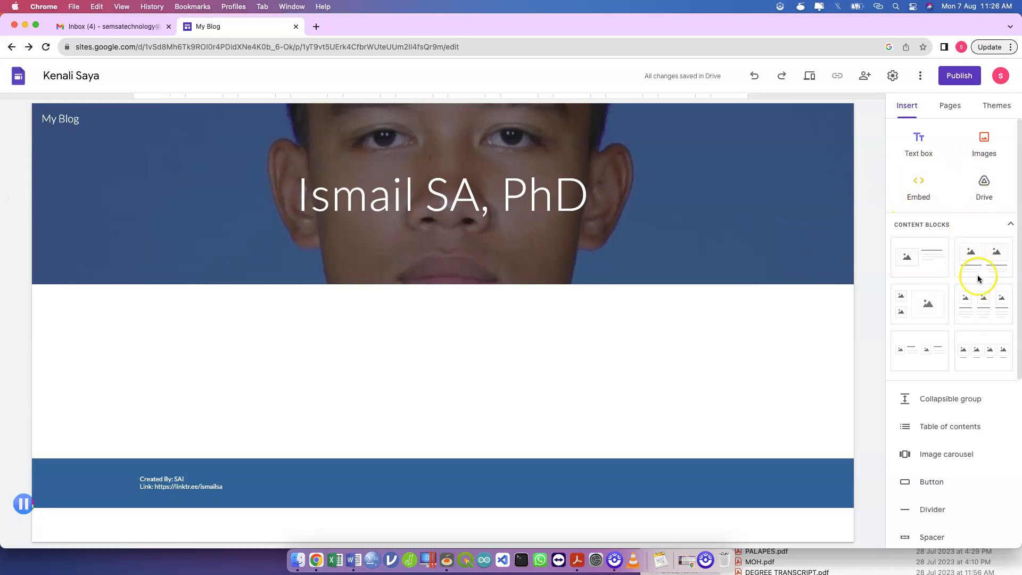
- Add a three-column image-and-text content block below the header and title its columns Academic, Hobby and Work
{"action": "left_click", "coordinate": [991, 316]}
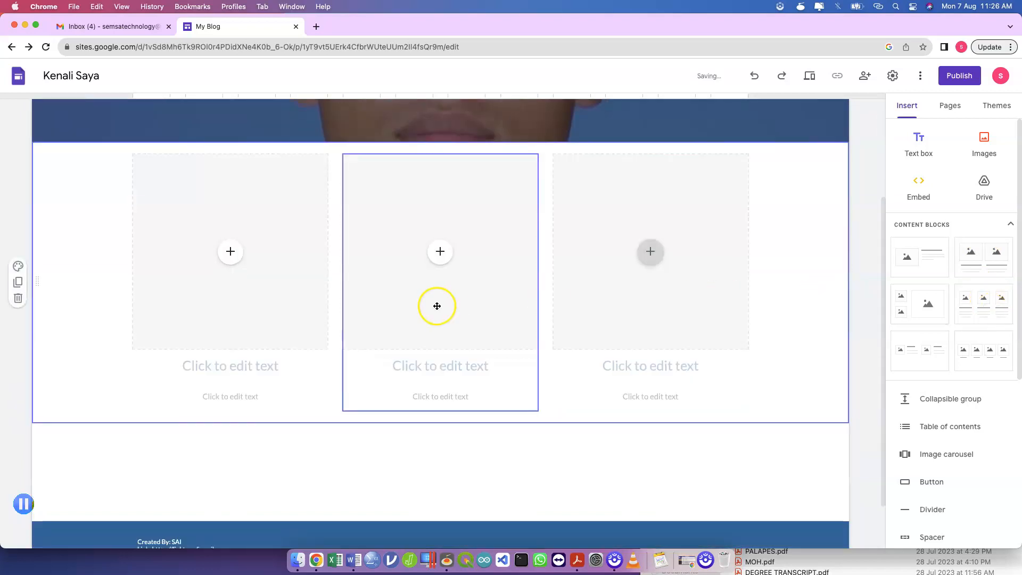
{"action": "left_click", "coordinate": [267, 367]}
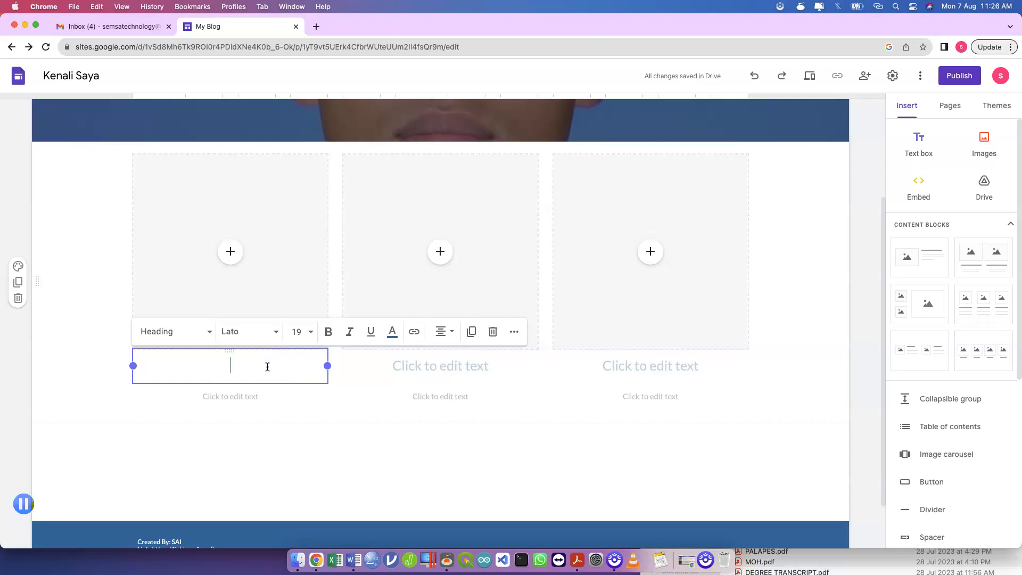
{"action": "type", "text": "Academic"}
{"action": "left_click", "coordinate": [457, 377]}
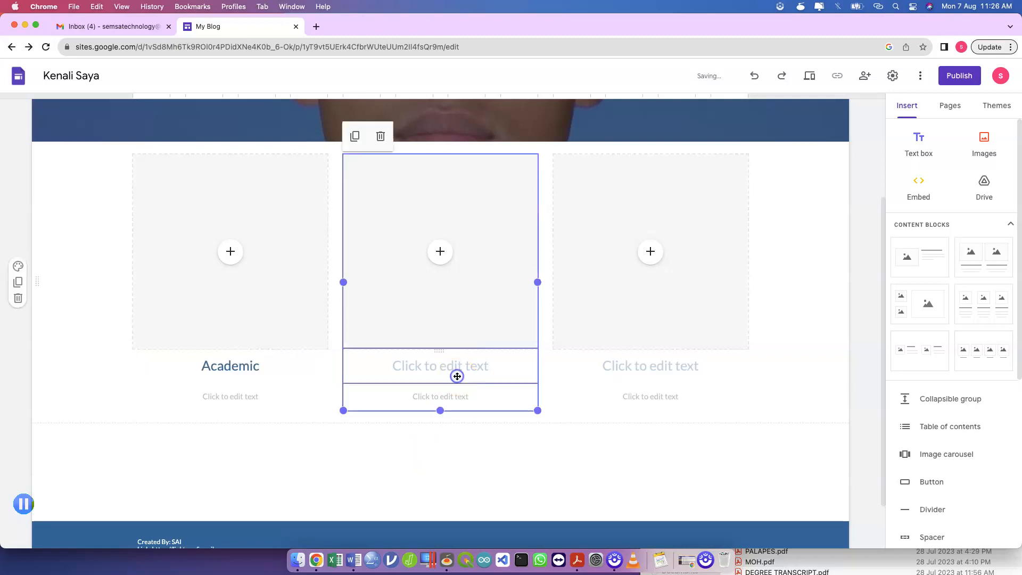
{"action": "left_click", "coordinate": [451, 362]}
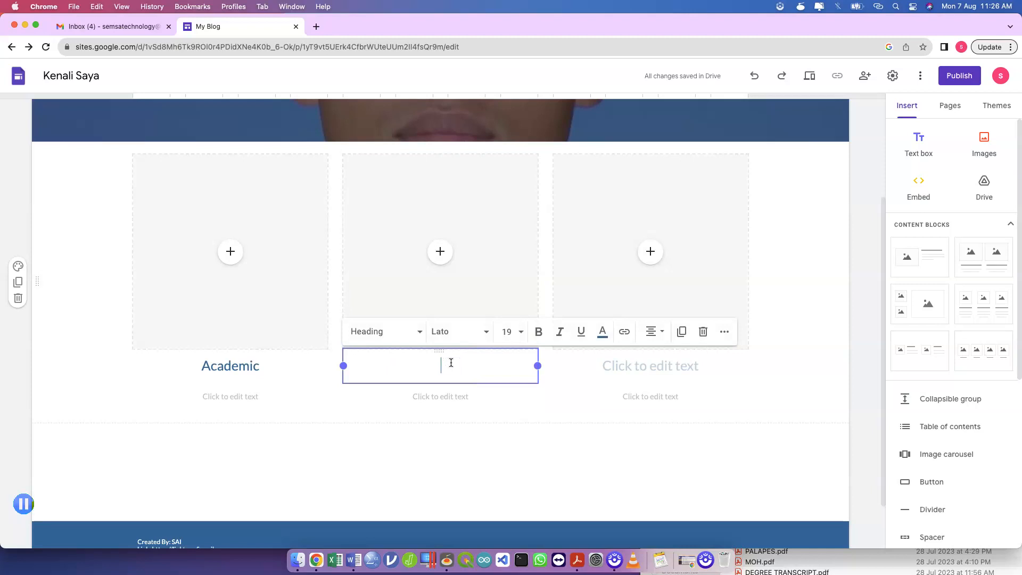
{"action": "left_click", "coordinate": [632, 395]}
{"action": "left_click", "coordinate": [659, 366]}
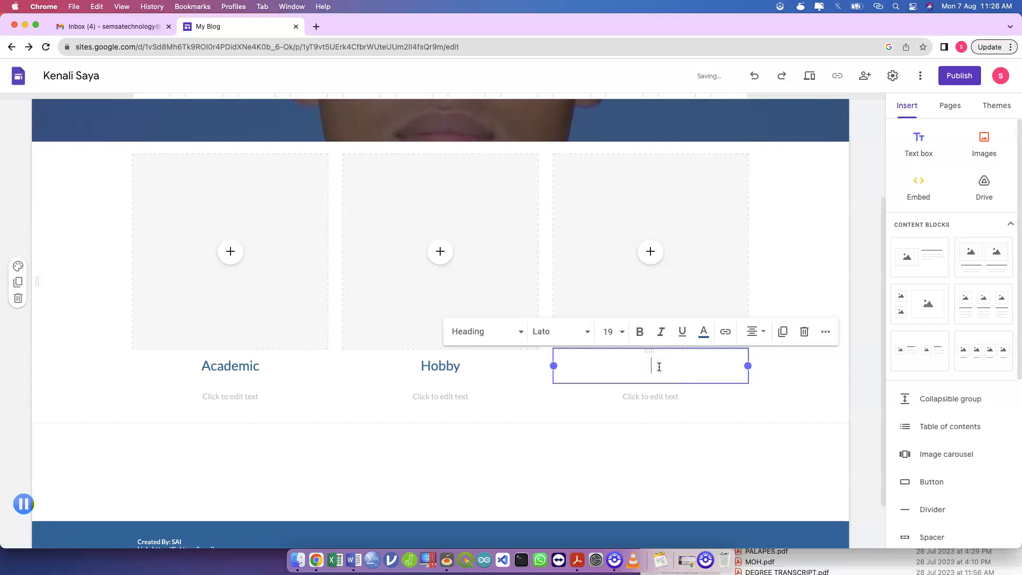
{"action": "type", "text": "Work"}
- Enter "CLICK HERE TO LEARN MORE" as the text under the Academic heading and copy it
{"action": "left_click", "coordinate": [224, 403]}
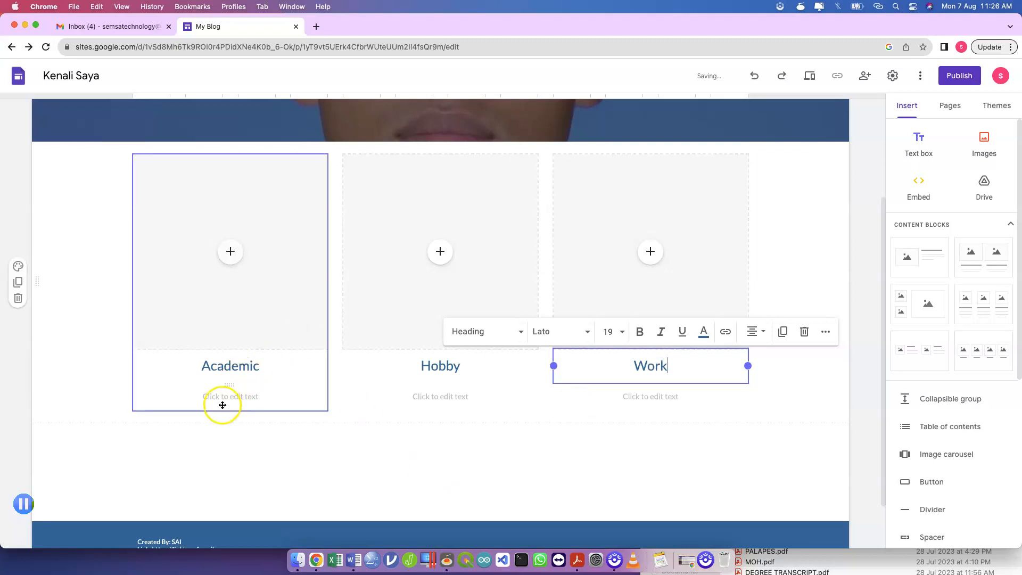
{"action": "left_click", "coordinate": [229, 403]}
{"action": "type", "text": "CL"}
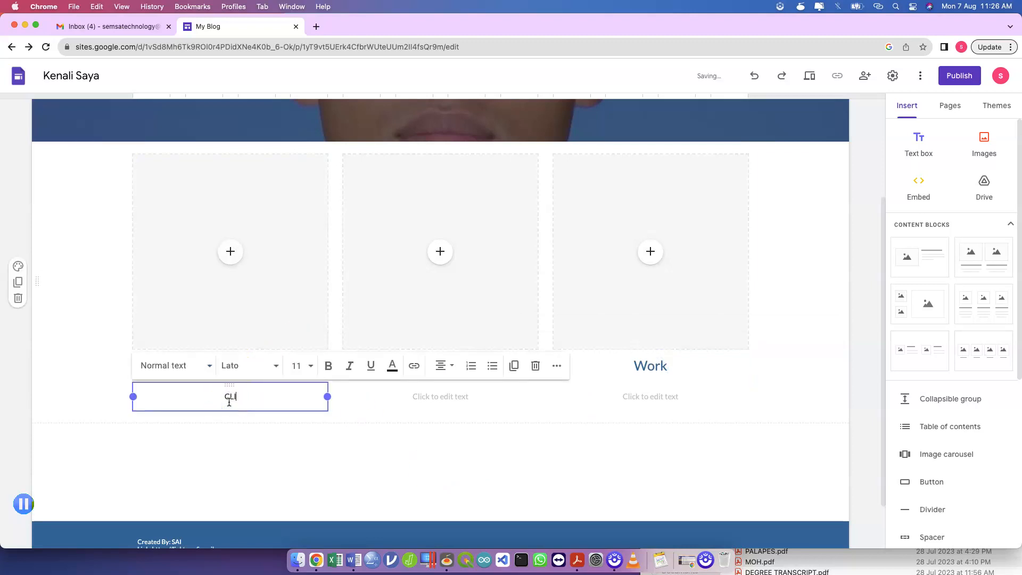
{"action": "type", "text": "ICK HERE TO LEARN MORE"}
{"action": "key", "text": "super+a"}
{"action": "key", "text": "super+c"}
- Paste the copied text under the Hobby and Work headings, removing the extra blank line in each
{"action": "left_click", "coordinate": [418, 398]}
{"action": "left_click", "coordinate": [419, 397]}
{"action": "key", "text": "super+v"}
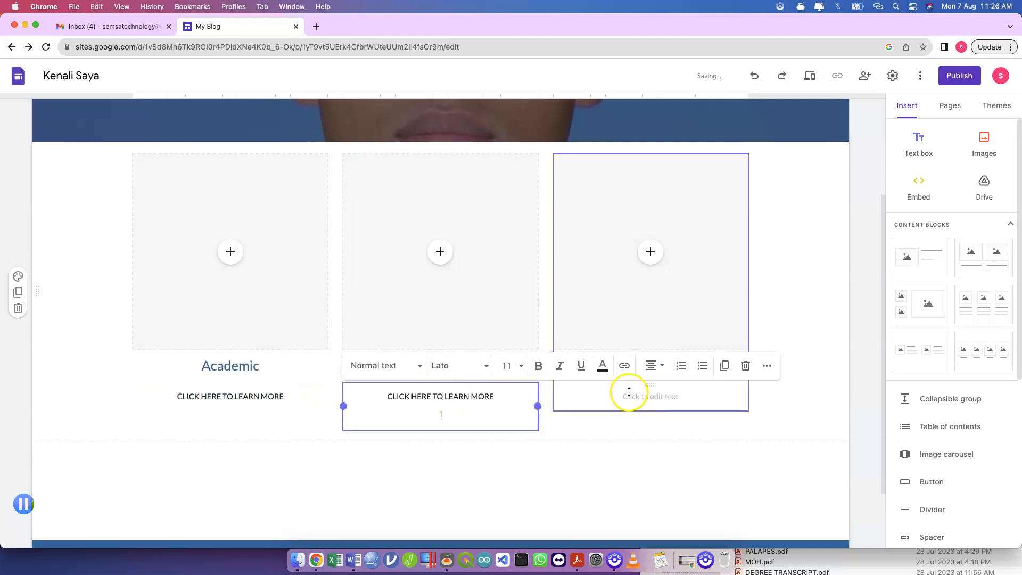
{"action": "key", "text": "BackSpace"}
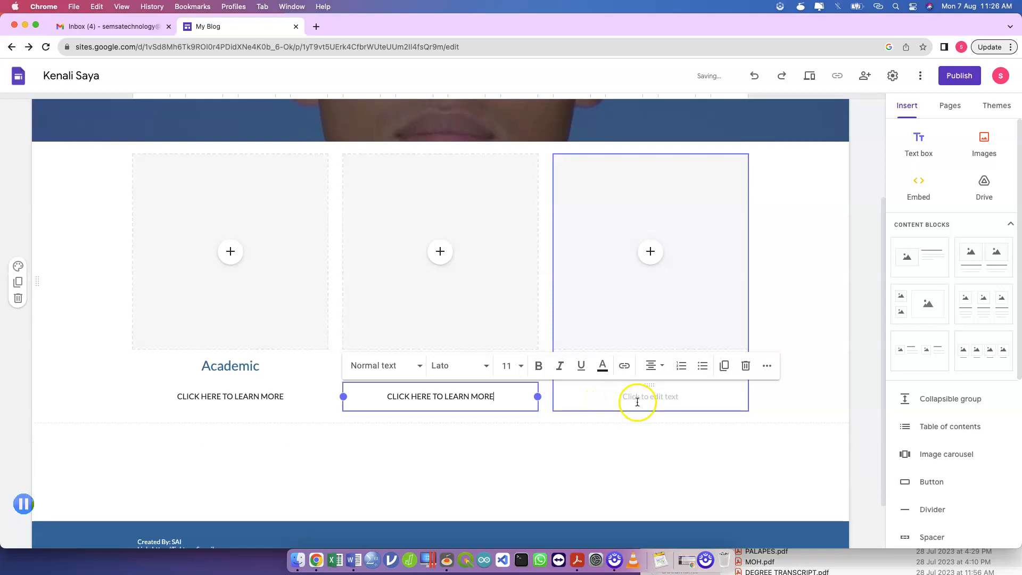
{"action": "left_click", "coordinate": [638, 402]}
{"action": "key", "text": "super+v"}
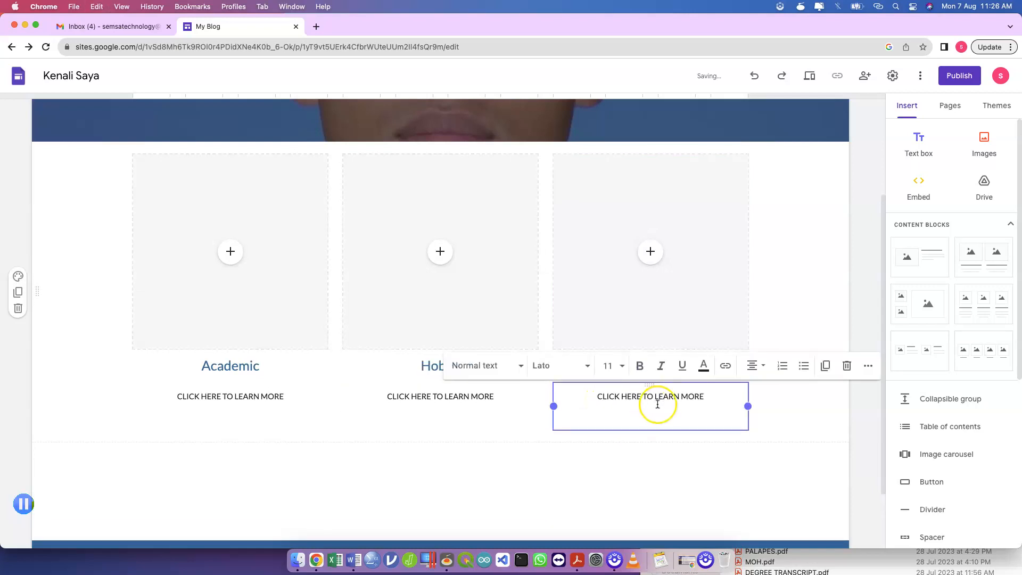
{"action": "key", "text": "BackSpace"}
{"action": "left_click", "coordinate": [599, 460]}
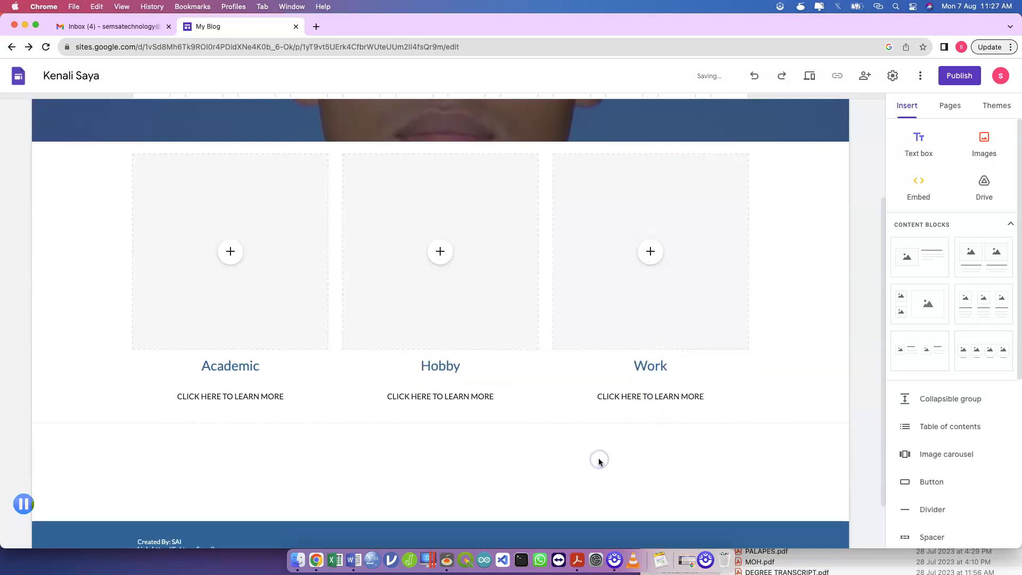
- Fill the Academic column's image placeholder with the word-cloud tablet picture from a Google Images search for "academic"
{"action": "scroll", "coordinate": [487, 475], "scroll_direction": "up", "scroll_amount": 2}
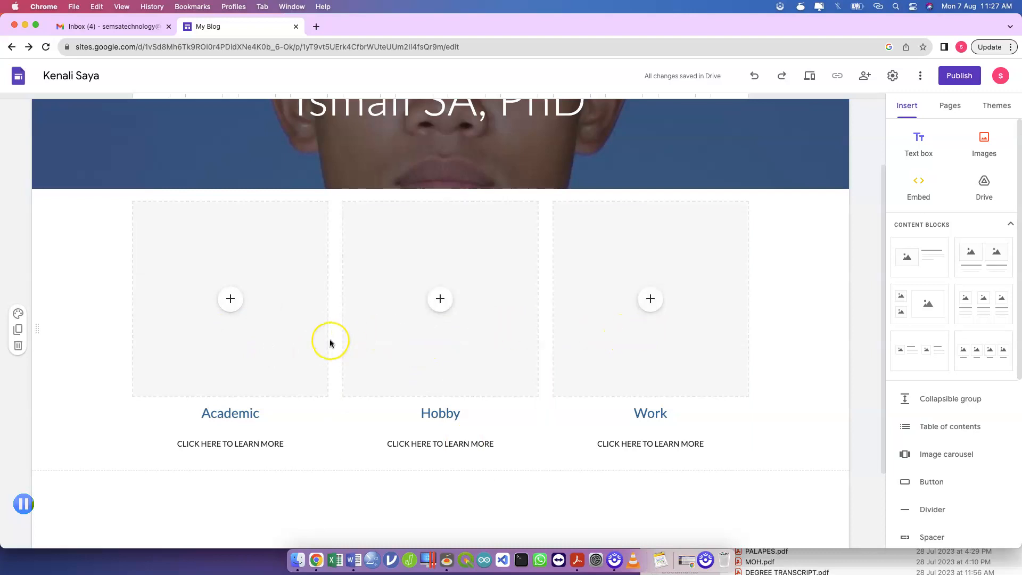
{"action": "left_click", "coordinate": [264, 334]}
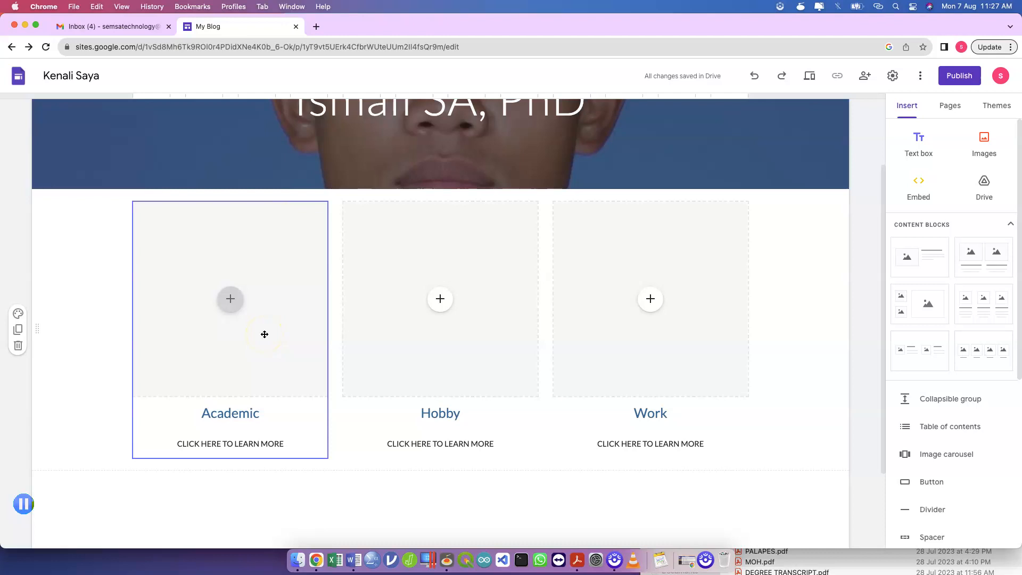
{"action": "left_click", "coordinate": [232, 302]}
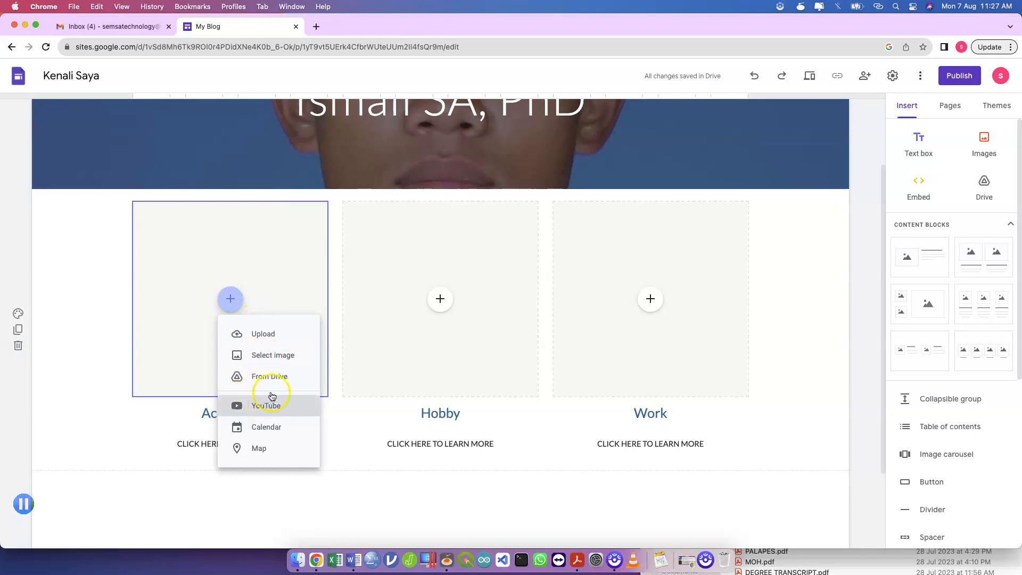
{"action": "left_click", "coordinate": [292, 361]}
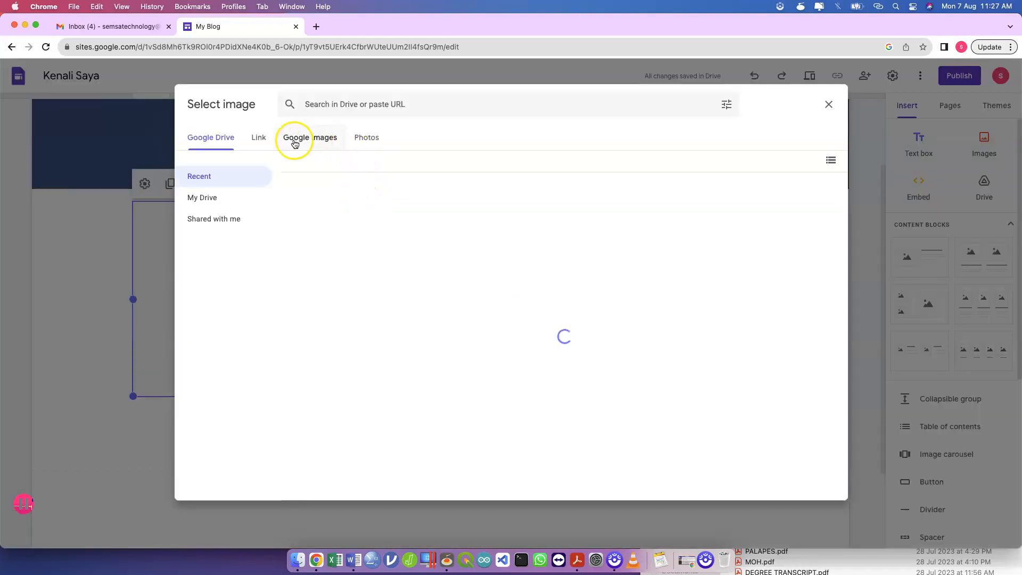
{"action": "left_click", "coordinate": [305, 139]}
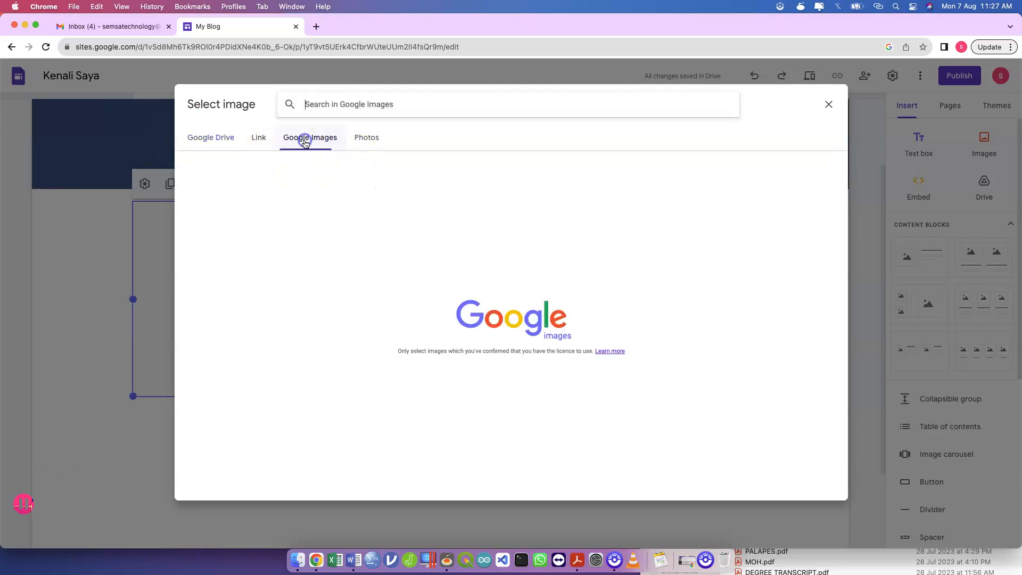
{"action": "left_click", "coordinate": [416, 109]}
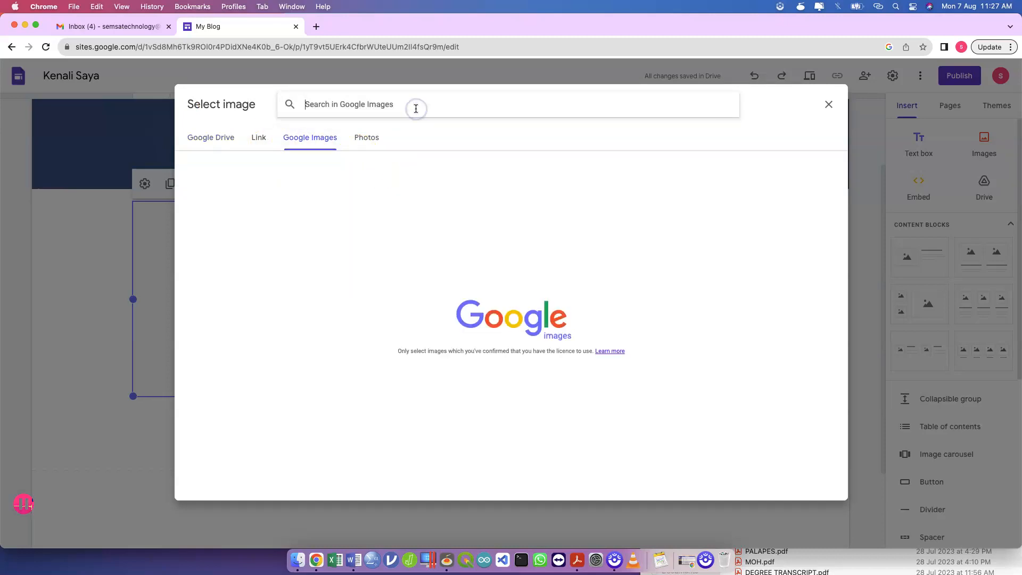
{"action": "type", "text": "phd"}
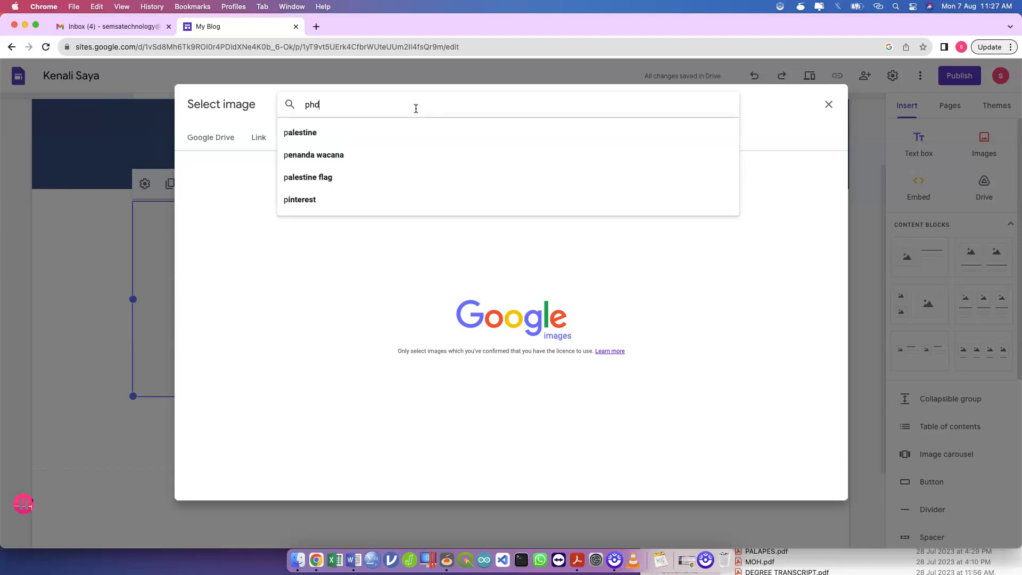
{"action": "type", "text": "academic"}
{"action": "key", "text": "Return"}
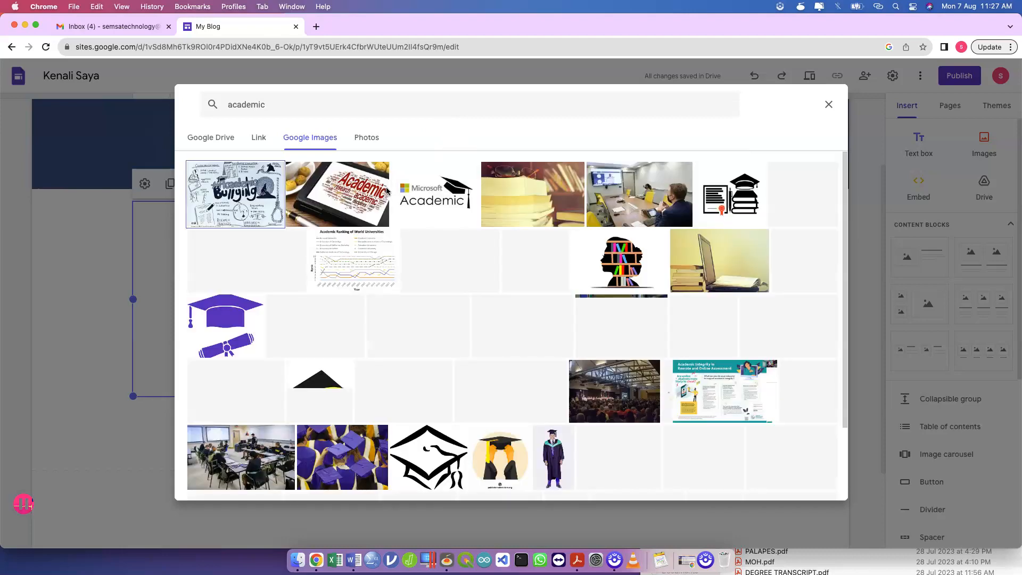
{"action": "left_click", "coordinate": [352, 224]}
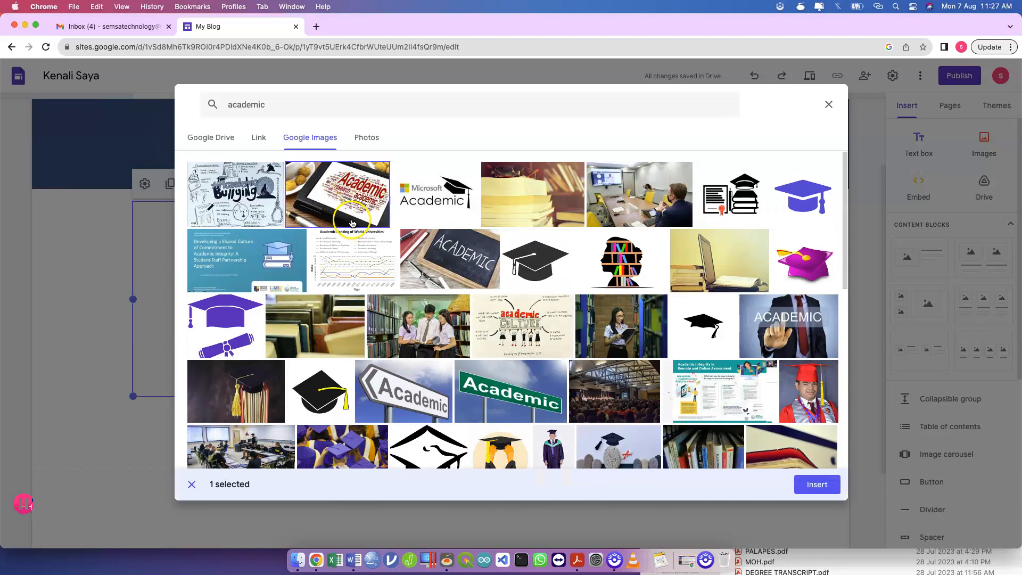
{"action": "left_click", "coordinate": [817, 483]}
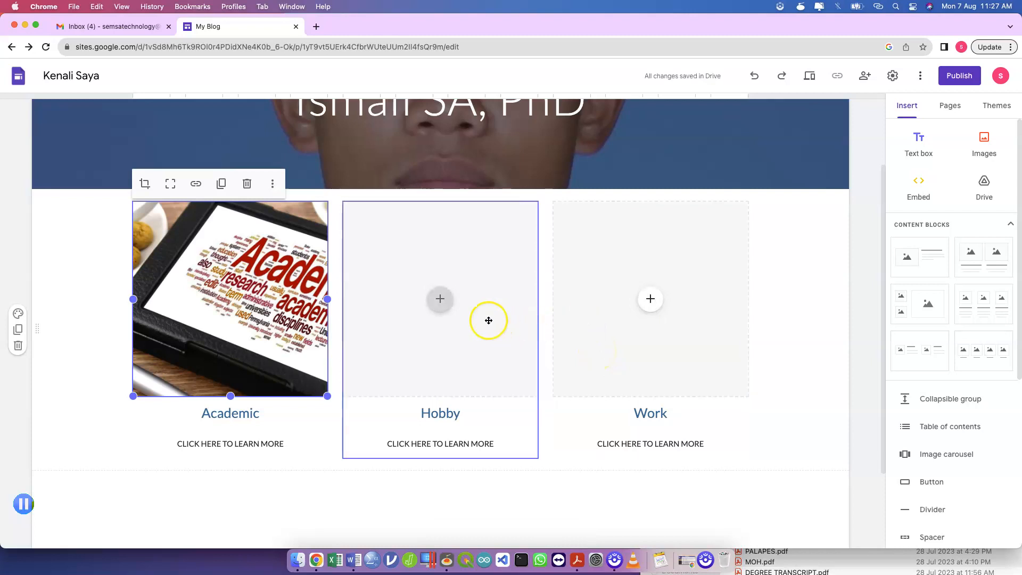
{"action": "left_click_drag", "start_coordinate": [240, 319], "coordinate": [189, 292]}
- Fill the Hobby column's image placeholder with the picture of a wired board and green LCD from a Google Images search for "arduino"
{"action": "left_click", "coordinate": [439, 297]}
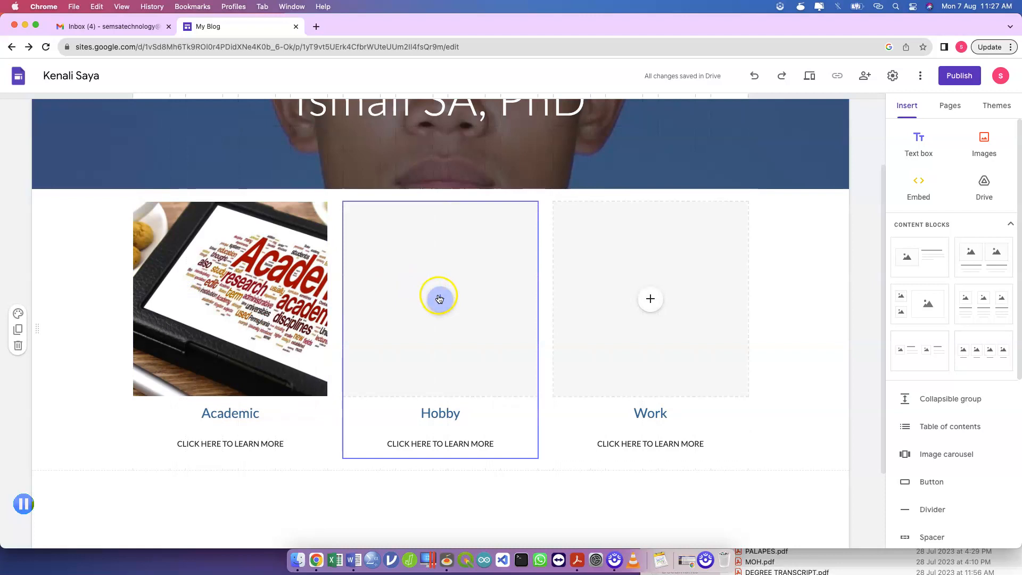
{"action": "left_click", "coordinate": [482, 356]}
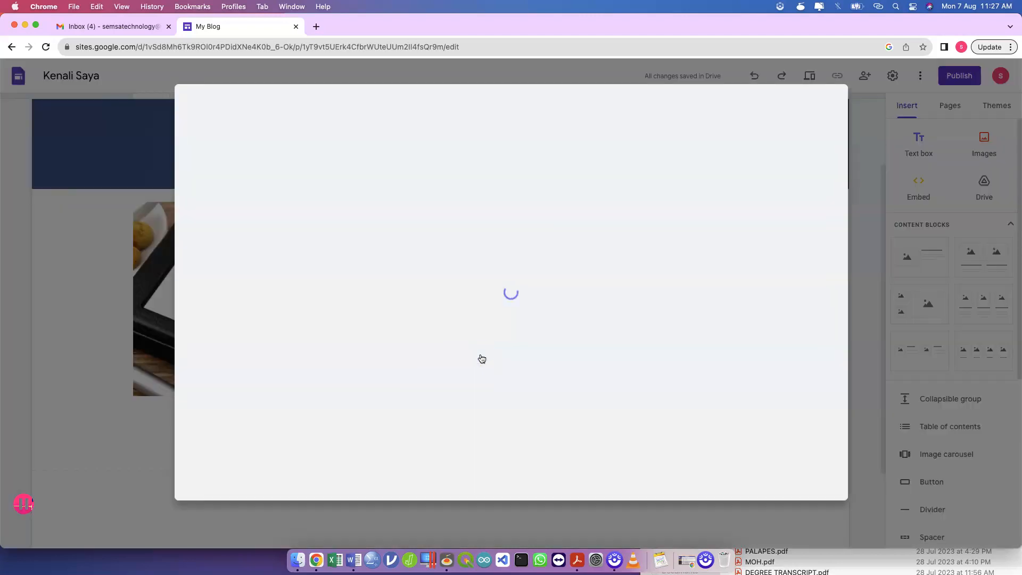
{"action": "left_click", "coordinate": [501, 109]}
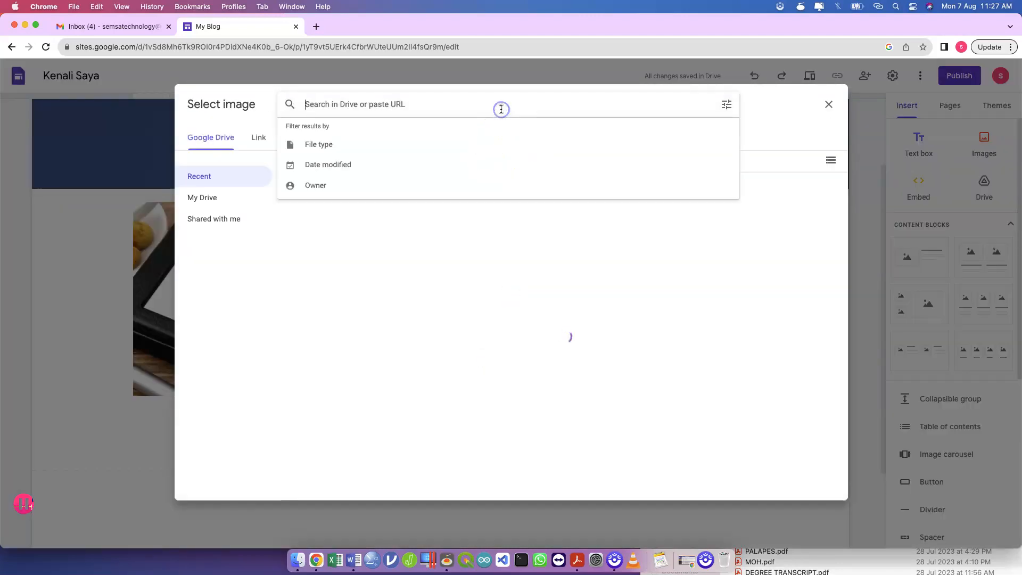
{"action": "type", "text": "Arduino"}
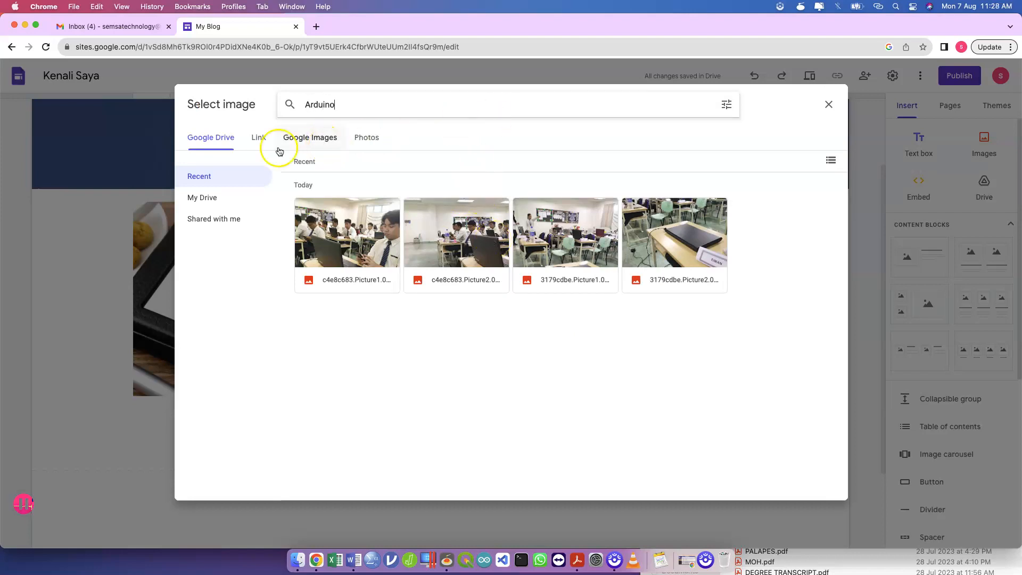
{"action": "left_click", "coordinate": [262, 142]}
{"action": "left_click", "coordinate": [307, 140]}
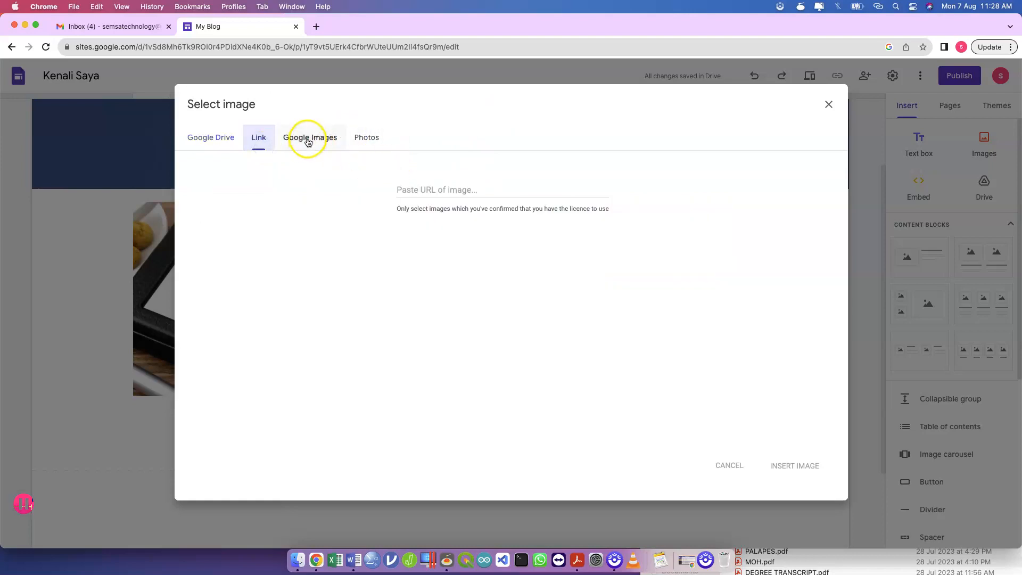
{"action": "type", "text": "arduino"}
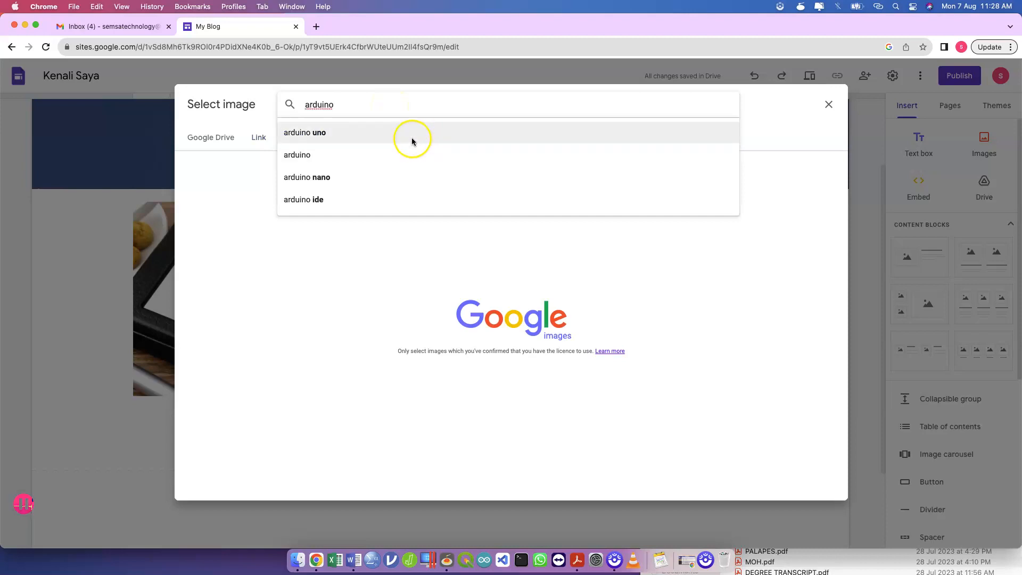
{"action": "left_click", "coordinate": [414, 154]}
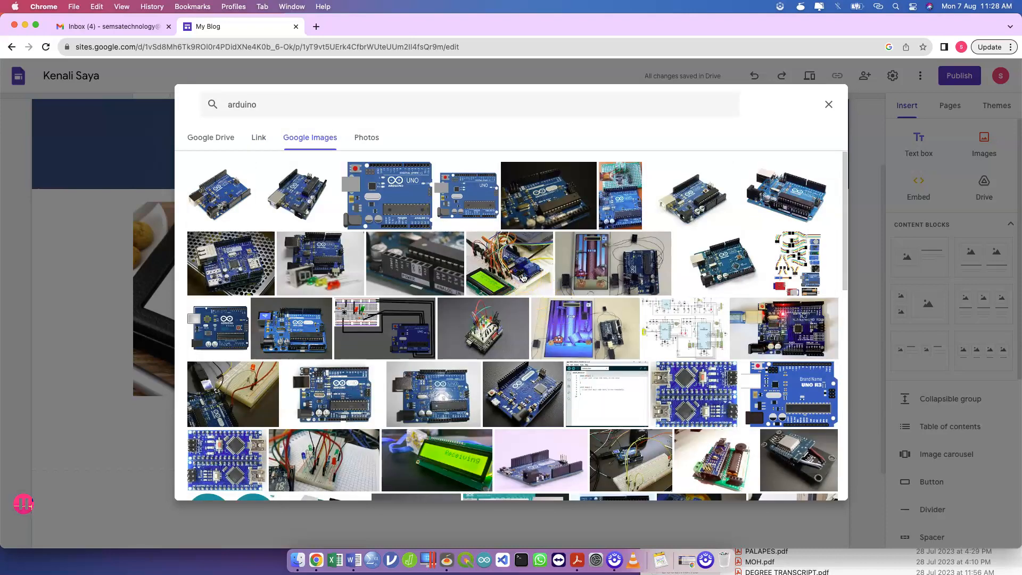
{"action": "left_click", "coordinate": [523, 278]}
{"action": "left_click", "coordinate": [814, 485]}
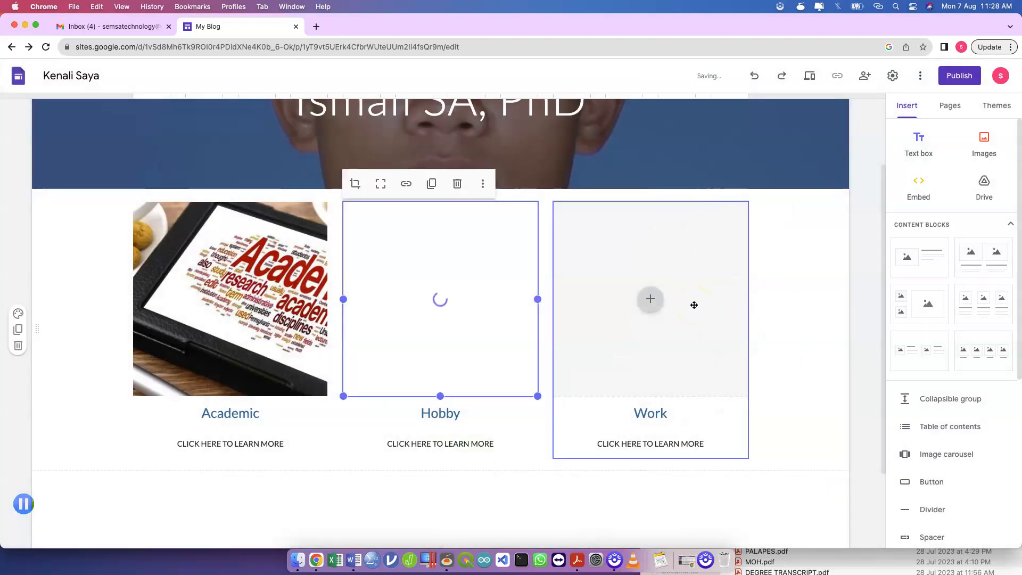
- Fill the Work column's image placeholder with the blue wheeled robot picture from a Google Images search for "academia"
{"action": "left_click", "coordinate": [652, 299]}
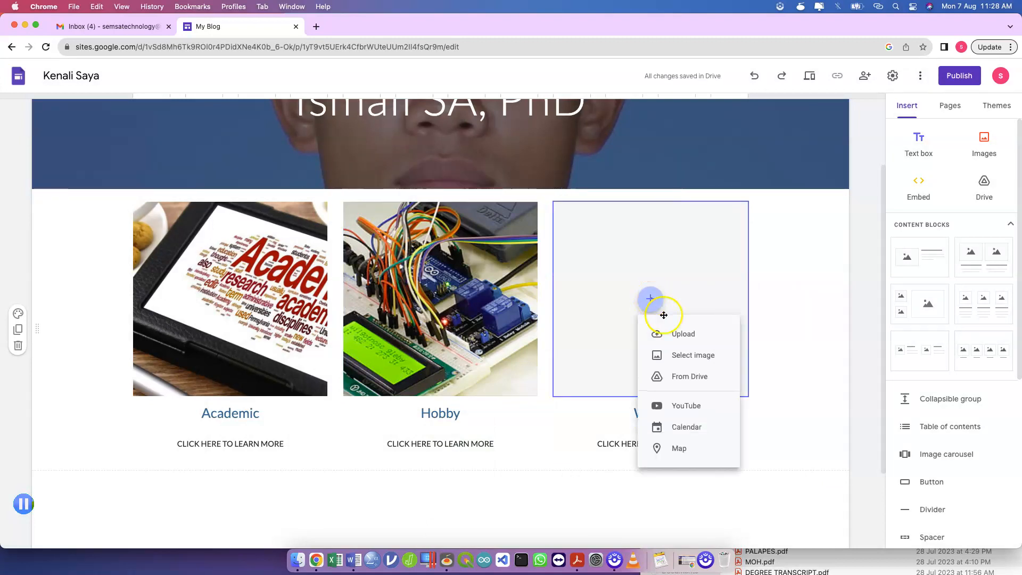
{"action": "left_click", "coordinate": [676, 355]}
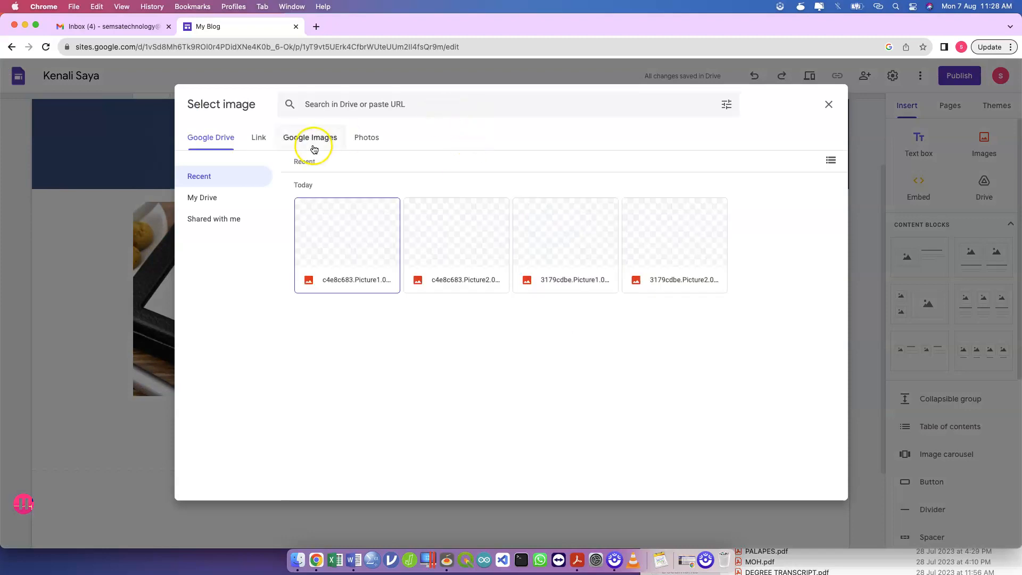
{"action": "left_click", "coordinate": [311, 138]}
{"action": "type", "text": "academia"}
{"action": "key", "text": "Return"}
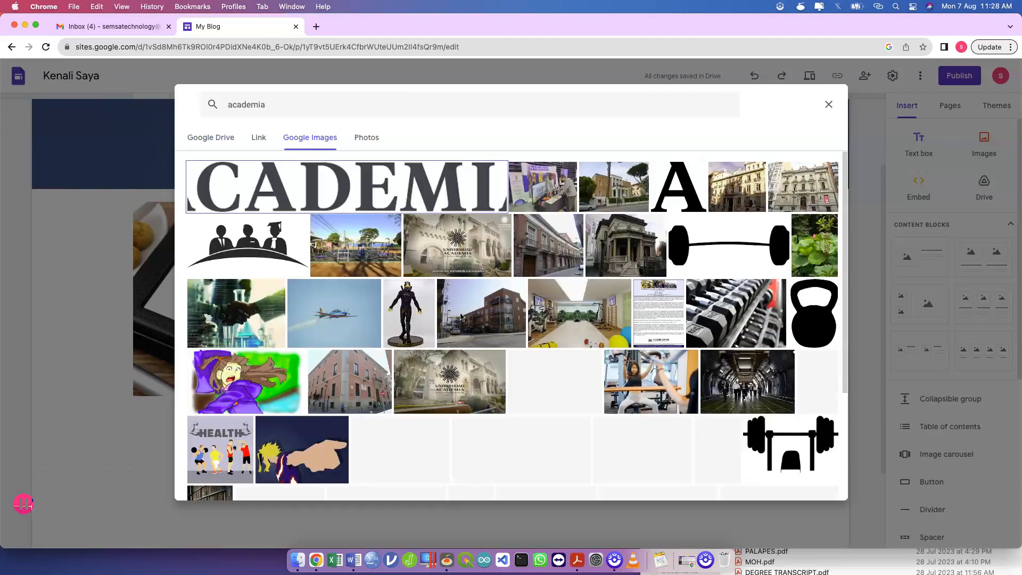
{"action": "scroll", "coordinate": [610, 375], "scroll_direction": "down", "scroll_amount": 2}
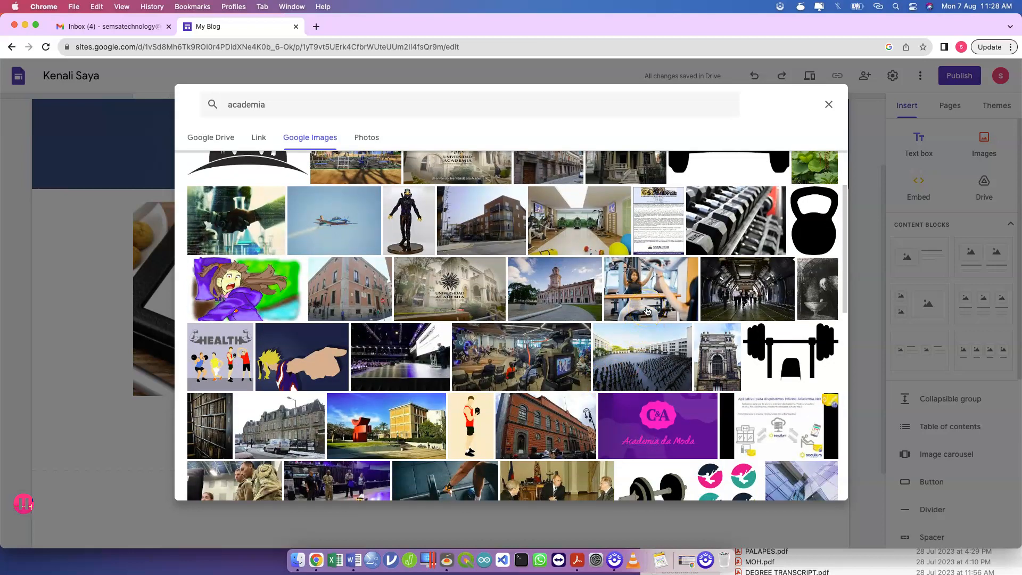
{"action": "scroll", "coordinate": [563, 445], "scroll_direction": "down", "scroll_amount": 5}
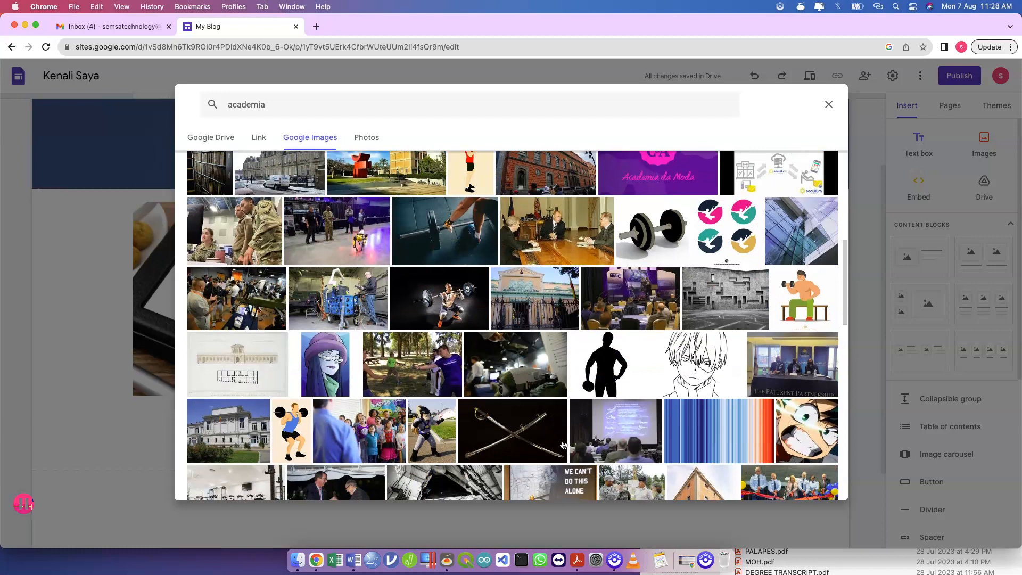
{"action": "left_click", "coordinate": [351, 320]}
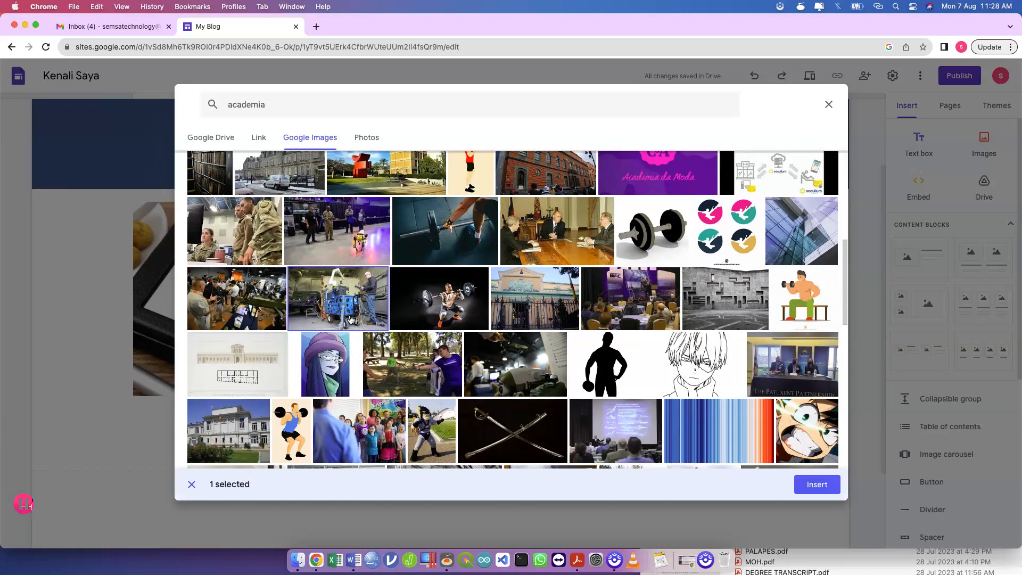
{"action": "left_click", "coordinate": [816, 482]}
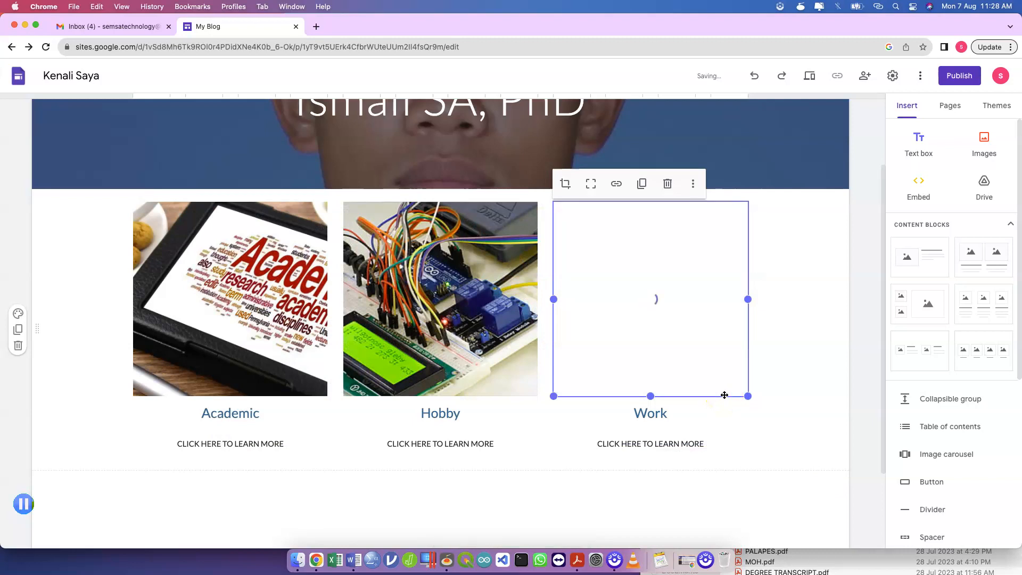
{"action": "left_click", "coordinate": [829, 395]}
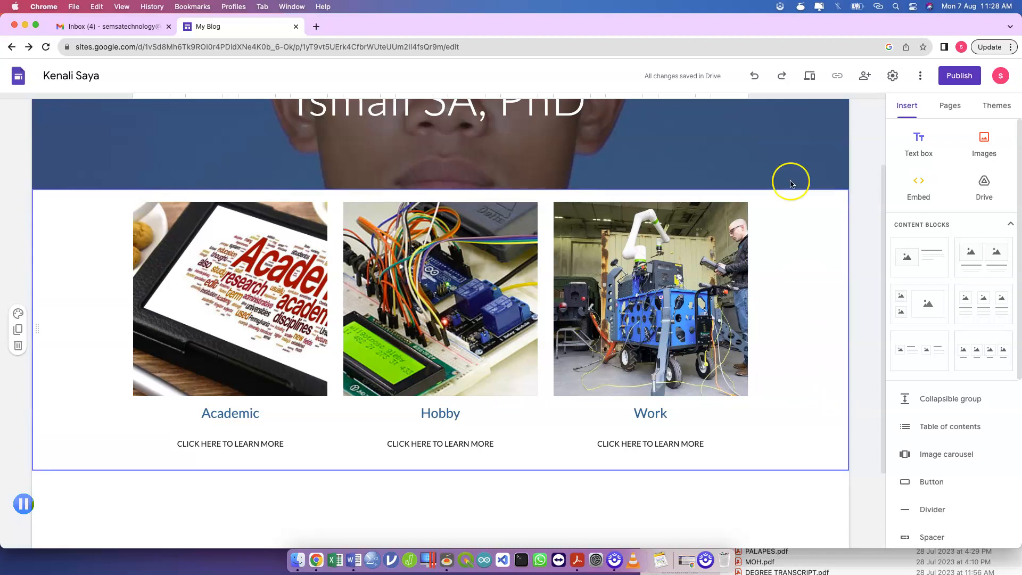
{"action": "left_click", "coordinate": [871, 146]}
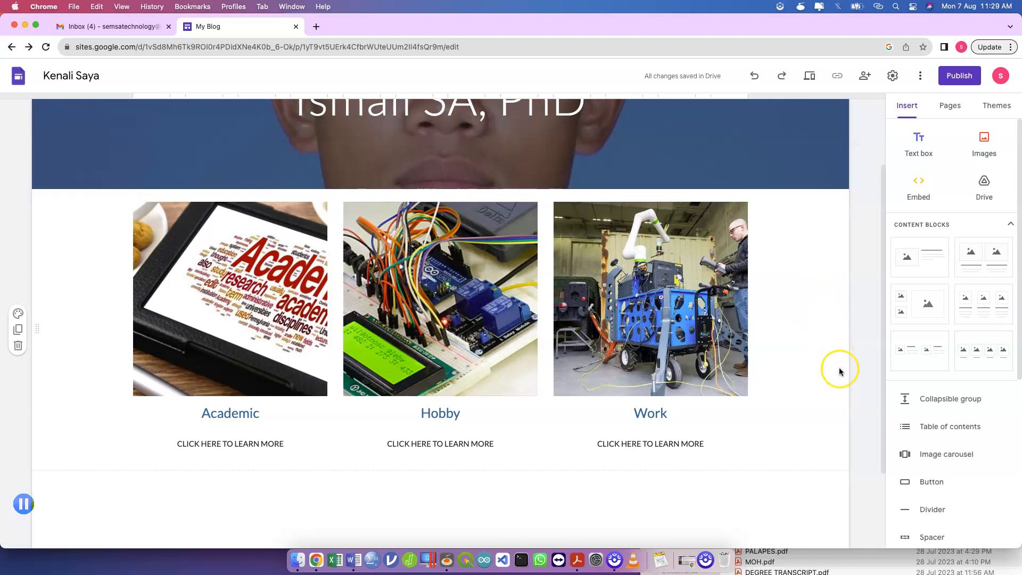
{"action": "scroll", "coordinate": [840, 371], "scroll_direction": "down", "scroll_amount": 2}
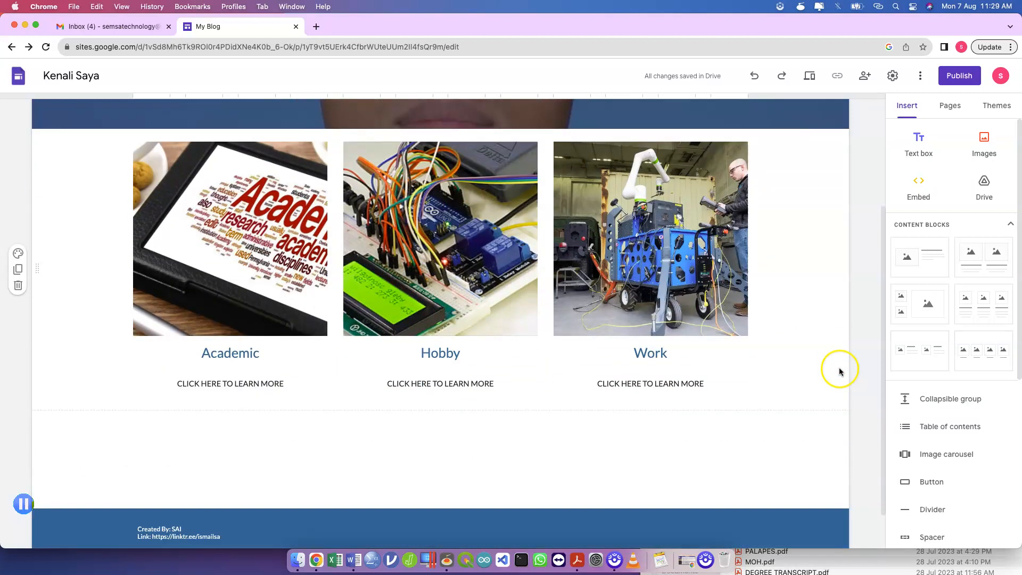
{"action": "left_click", "coordinate": [926, 458]}
{"action": "left_click", "coordinate": [925, 454]}
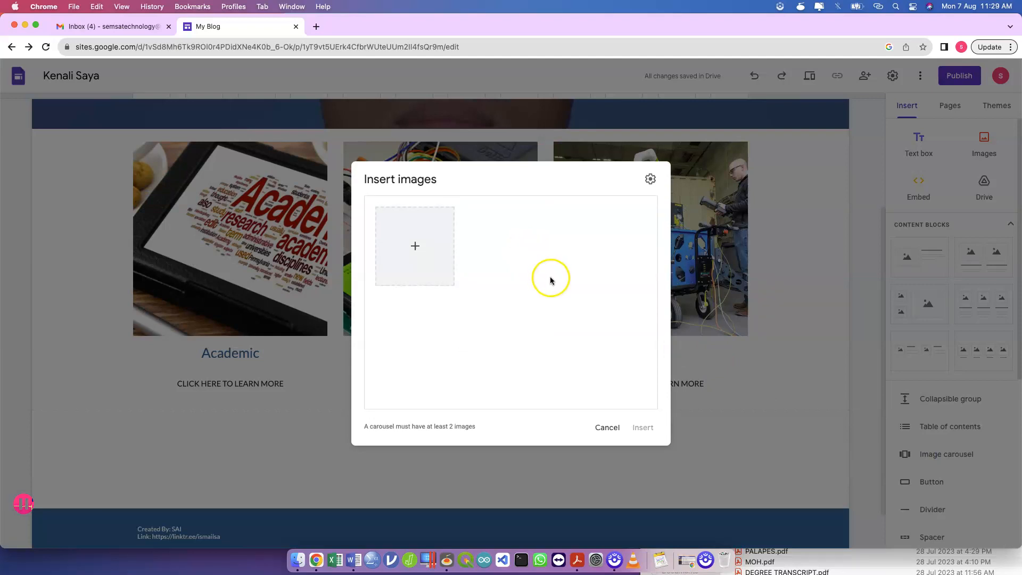
{"action": "left_click", "coordinate": [607, 428]}
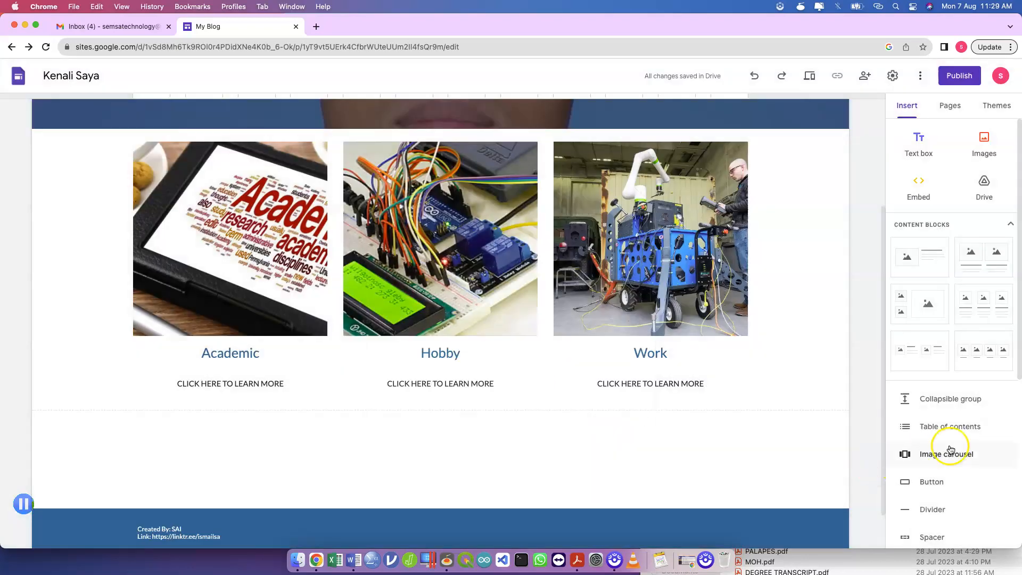
{"action": "left_click", "coordinate": [921, 516]}
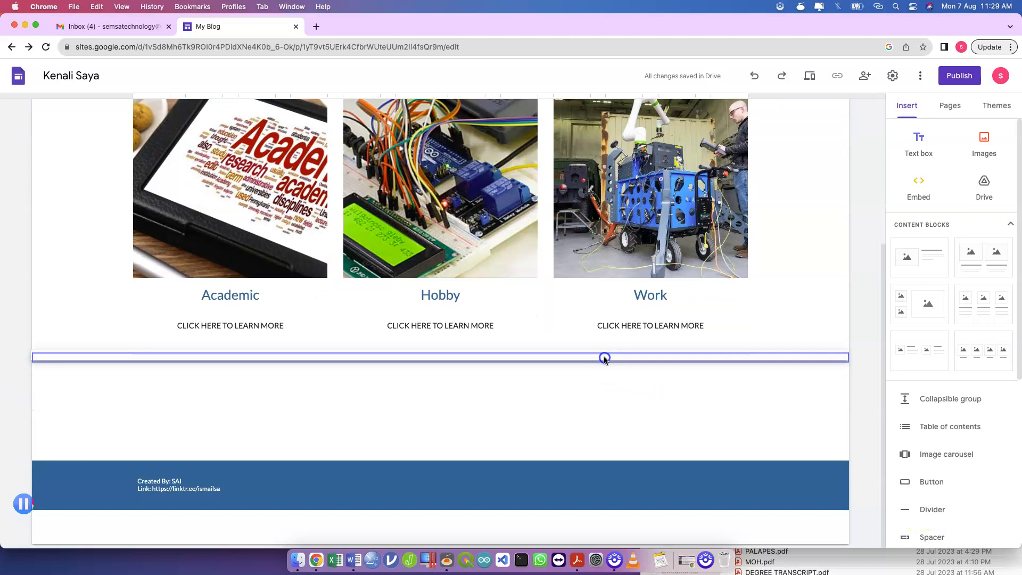
{"action": "left_click", "coordinate": [932, 484]}
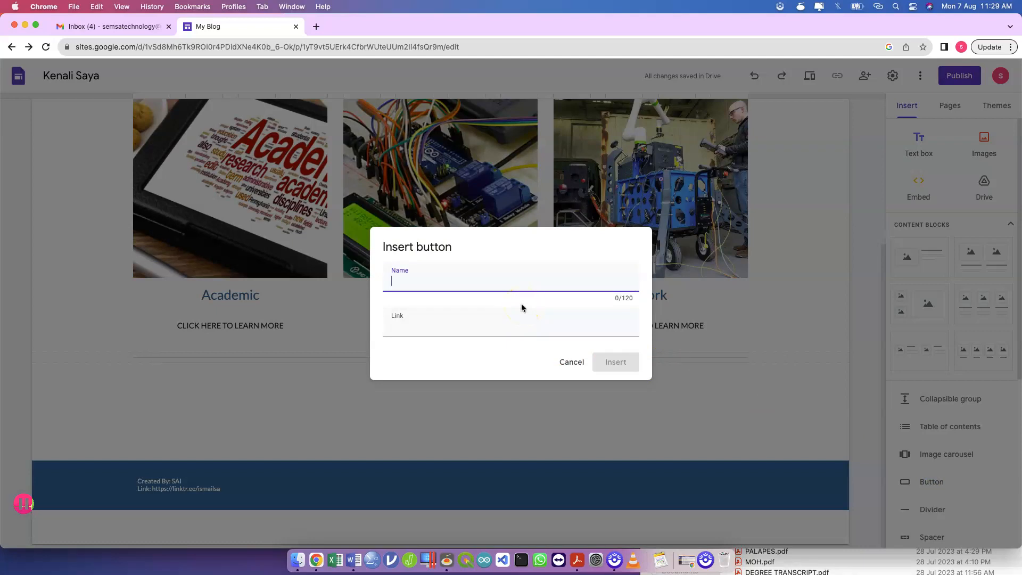
{"action": "type", "text": "Contact Me"}
{"action": "left_click", "coordinate": [536, 331]}
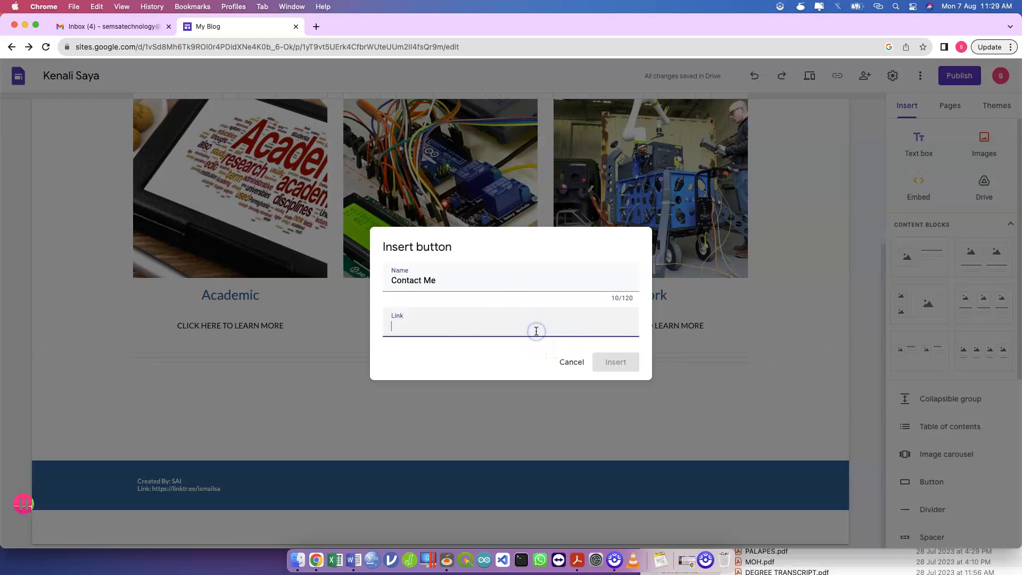
{"action": "type", "text": "http"}
{"action": "type", "text": "://"}
{"action": "left_click", "coordinate": [562, 314]}
{"action": "key", "text": "BackSpace"}
{"action": "key", "text": "BackSpace"}
{"action": "type", "text": "s://ibes.illkmsb.edu.my"}
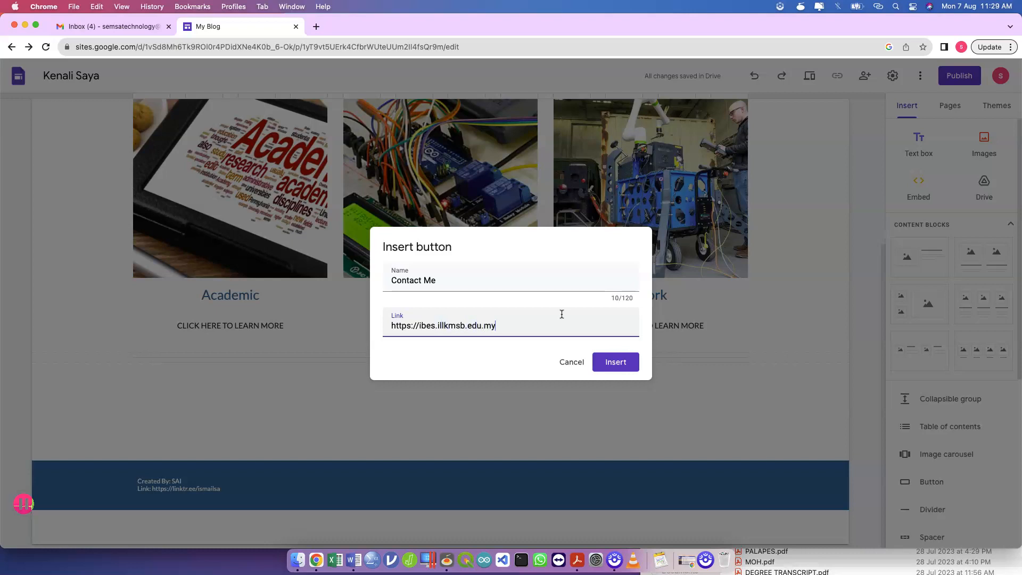
{"action": "left_click", "coordinate": [618, 362]}
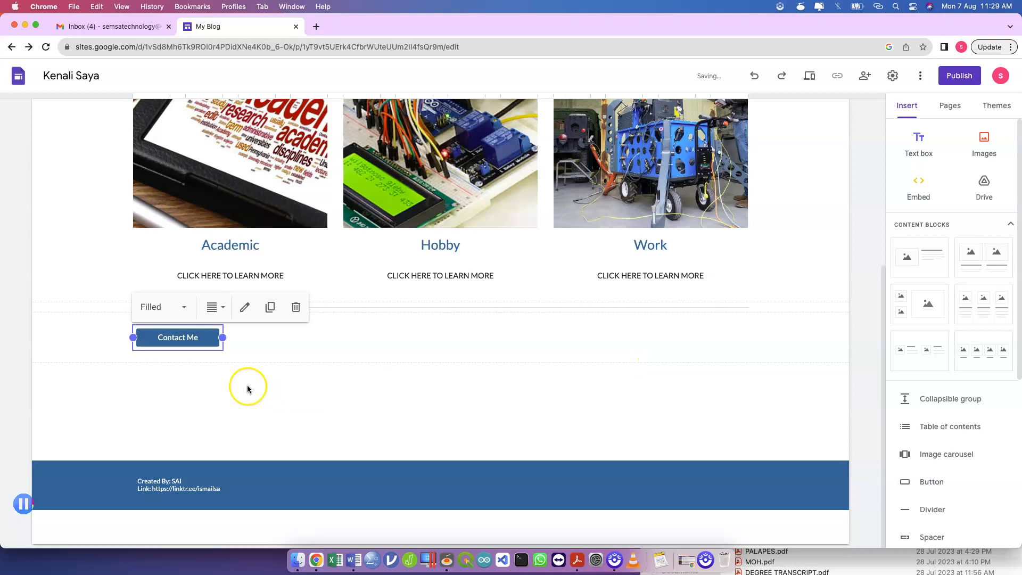
- Duplicate the Contact Me button twice, placing one copy beside the original and the other centred under the Work column
{"action": "left_click", "coordinate": [248, 389]}
{"action": "left_click", "coordinate": [218, 332]}
{"action": "left_click", "coordinate": [269, 307]}
{"action": "left_click_drag", "start_coordinate": [205, 328], "coordinate": [320, 301]}
{"action": "left_click", "coordinate": [311, 339]}
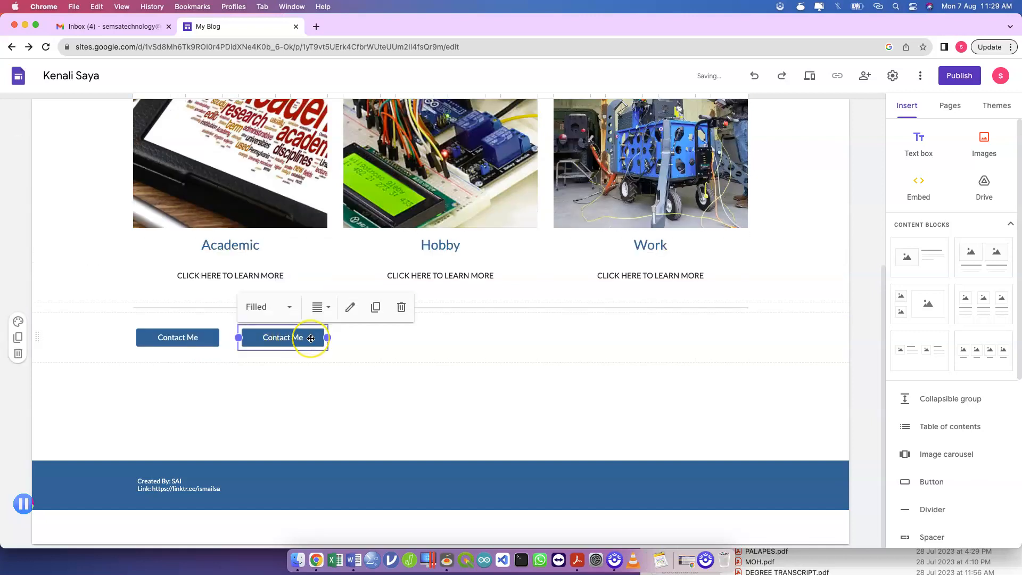
{"action": "key", "text": "super+d"}
{"action": "left_click_drag", "start_coordinate": [209, 343], "coordinate": [395, 284]}
{"action": "left_click_drag", "start_coordinate": [388, 338], "coordinate": [654, 338]}
- Centre the other two Contact Me buttons under the Hobby and Academic columns
{"action": "left_click", "coordinate": [286, 337]}
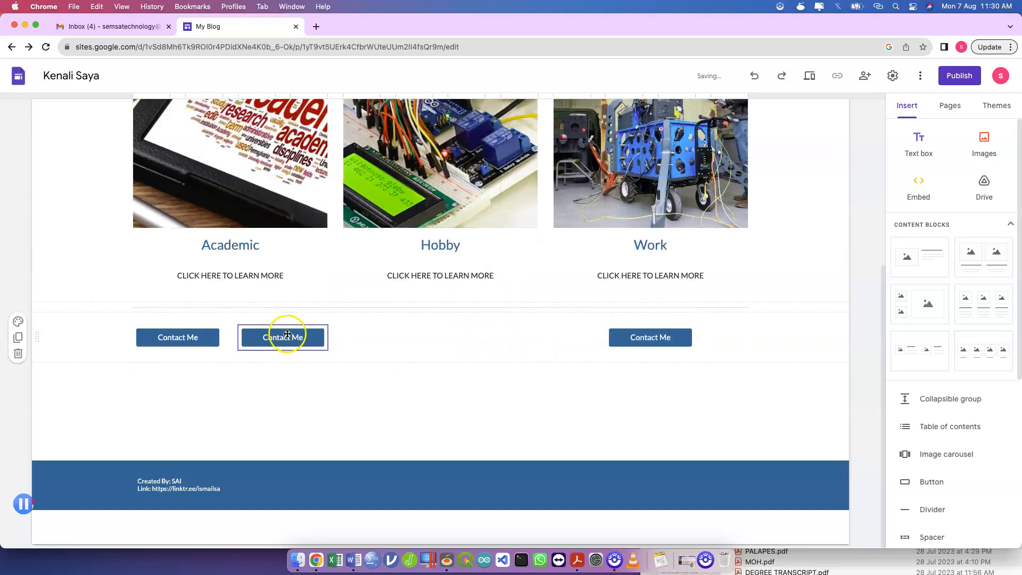
{"action": "left_click_drag", "start_coordinate": [289, 339], "coordinate": [445, 341]}
{"action": "left_click", "coordinate": [186, 354]}
{"action": "left_click_drag", "start_coordinate": [185, 341], "coordinate": [267, 345]}
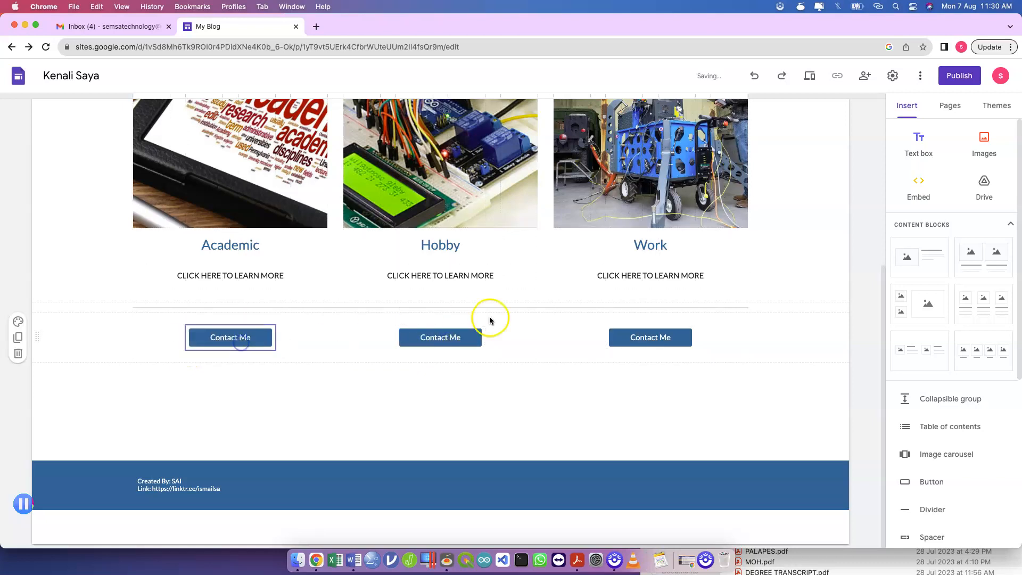
{"action": "left_click", "coordinate": [509, 444]}
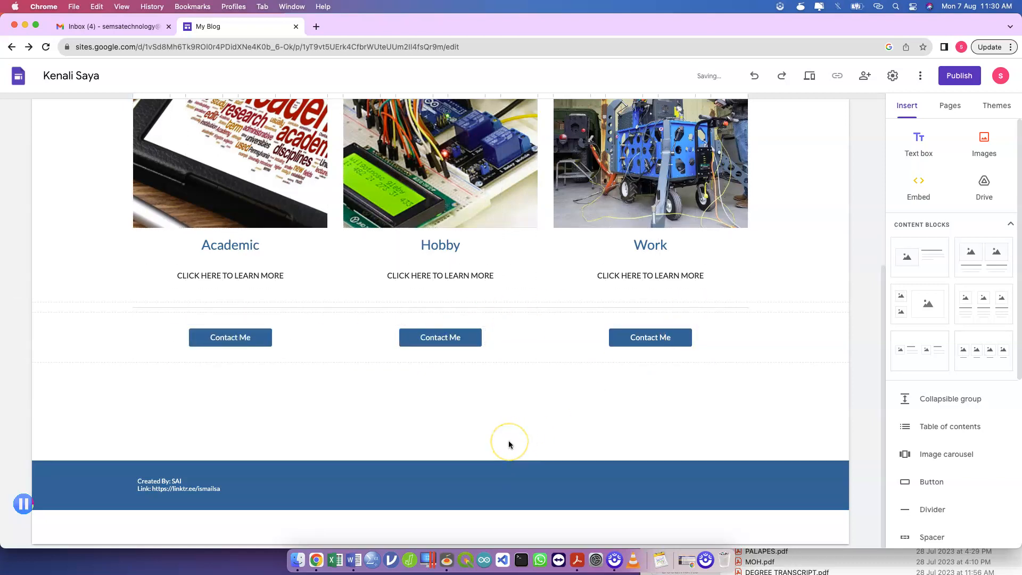
- Rename the button under the Hobby column as "My Research"
{"action": "left_click", "coordinate": [463, 343]}
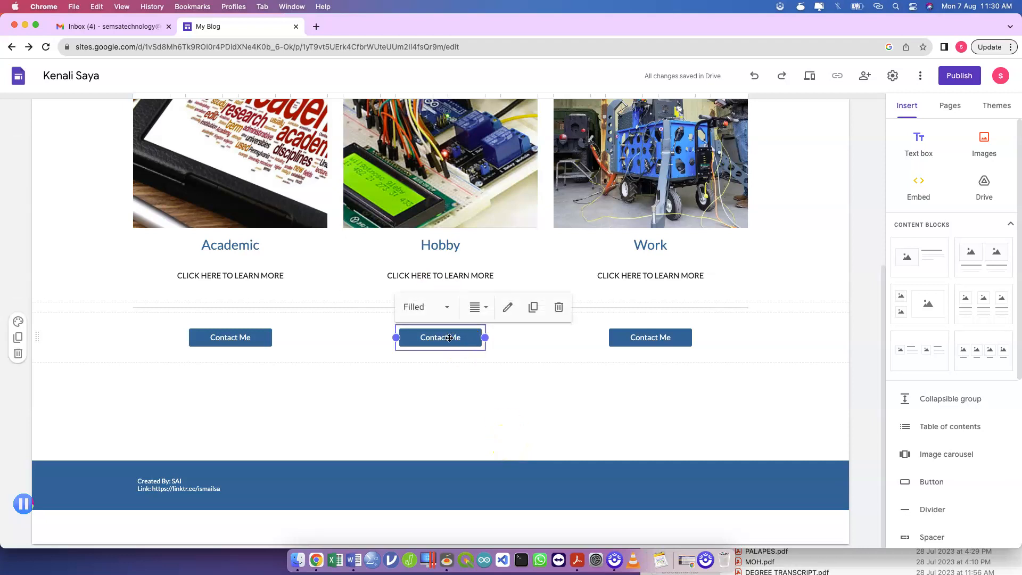
{"action": "left_click", "coordinate": [507, 305]}
{"action": "triple_click", "coordinate": [457, 276]}
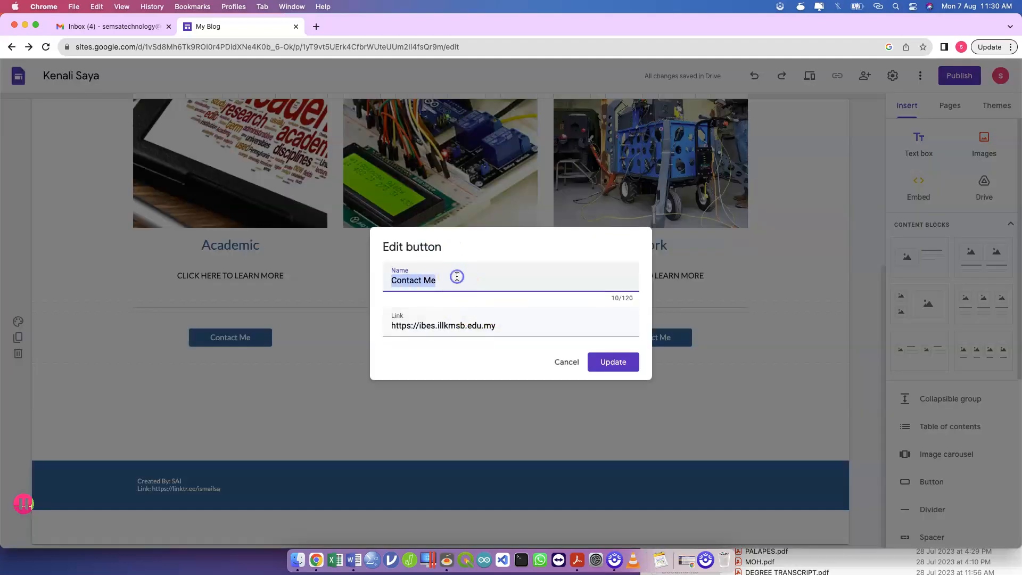
{"action": "type", "text": "My"}
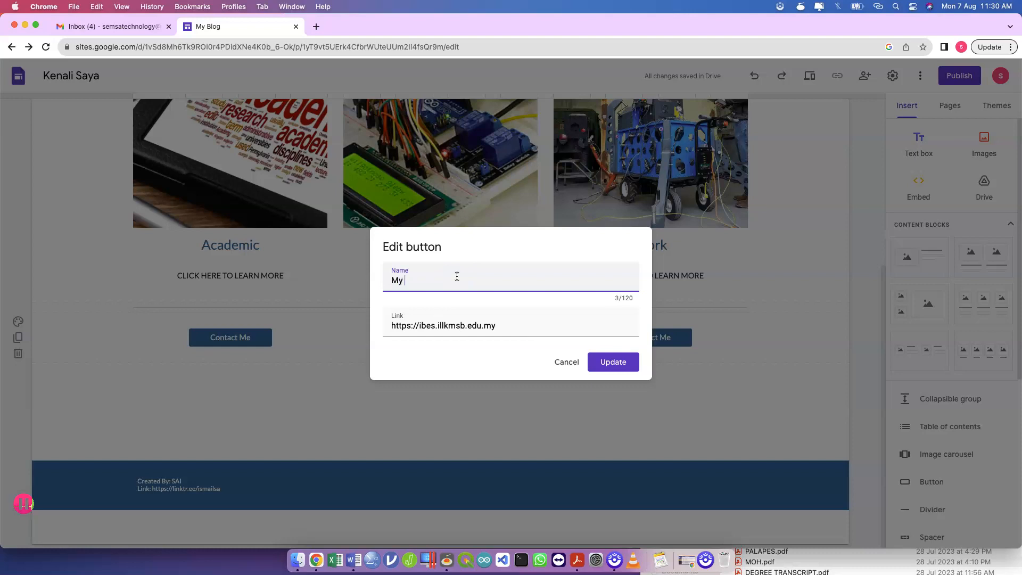
{"action": "type", "text": " Research"}
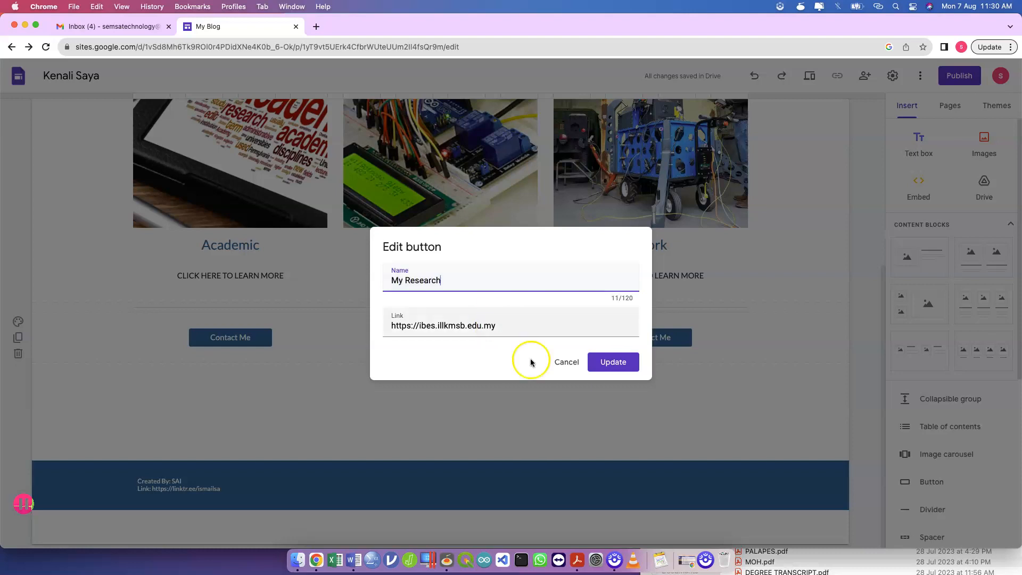
{"action": "left_click", "coordinate": [607, 361]}
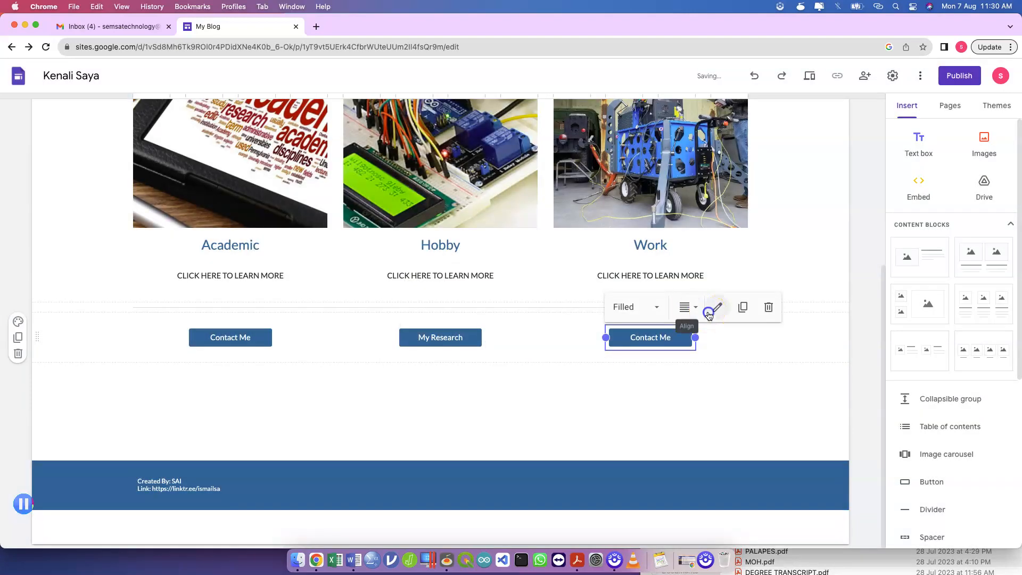
- Rename the button under the Work column as "My Consultation"
{"action": "left_click", "coordinate": [710, 313]}
{"action": "type", "text": "My Consultation"}
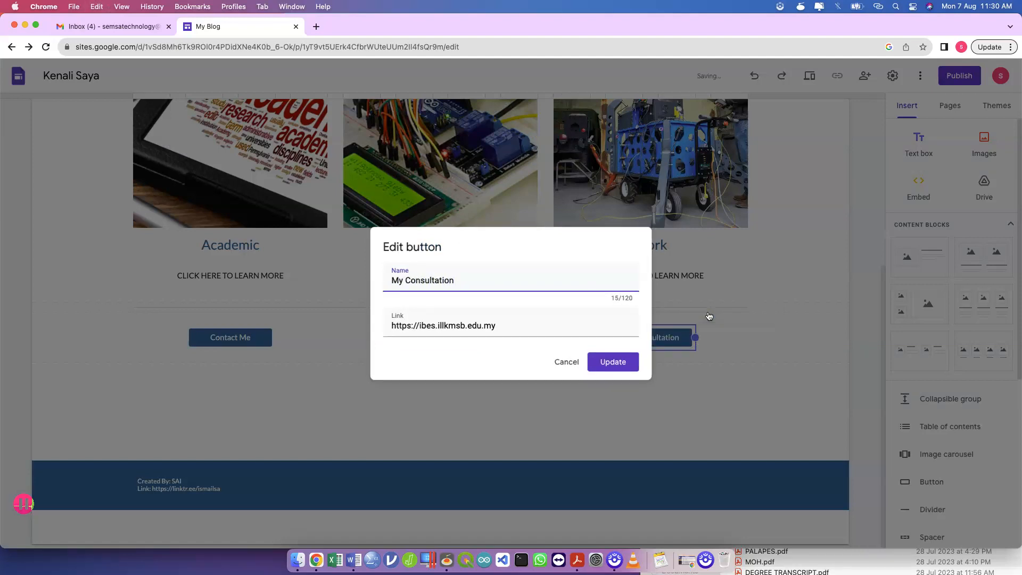
{"action": "key", "text": "Return"}
{"action": "left_click", "coordinate": [655, 426]}
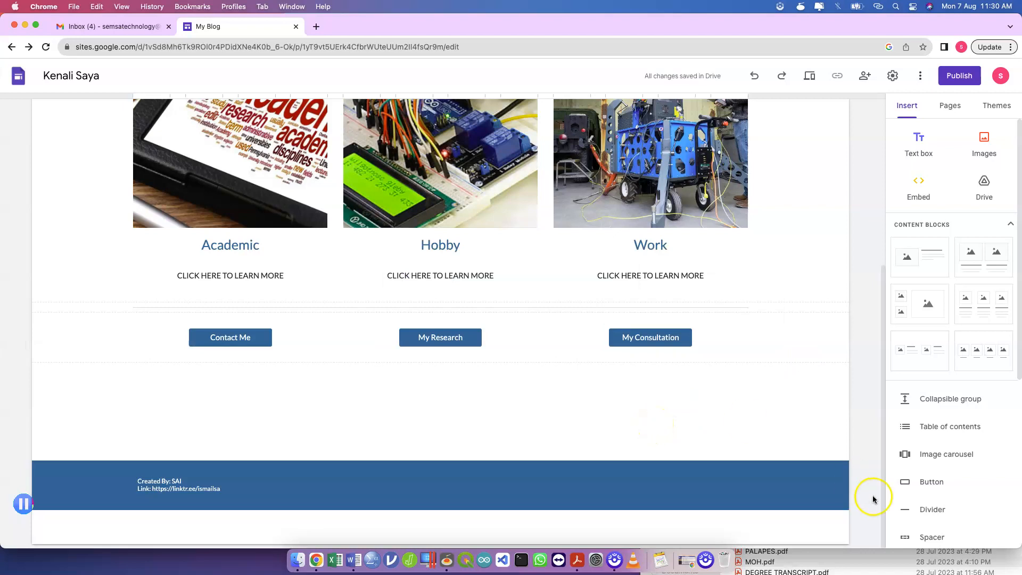
- Start an image carousel with uploaded images, browsing to the Emas Akhir folder inside MyINSTINCT23 in Downloads
{"action": "scroll", "coordinate": [931, 482], "scroll_direction": "down", "scroll_amount": 2}
{"action": "scroll", "coordinate": [931, 482], "scroll_direction": "down", "scroll_amount": 1}
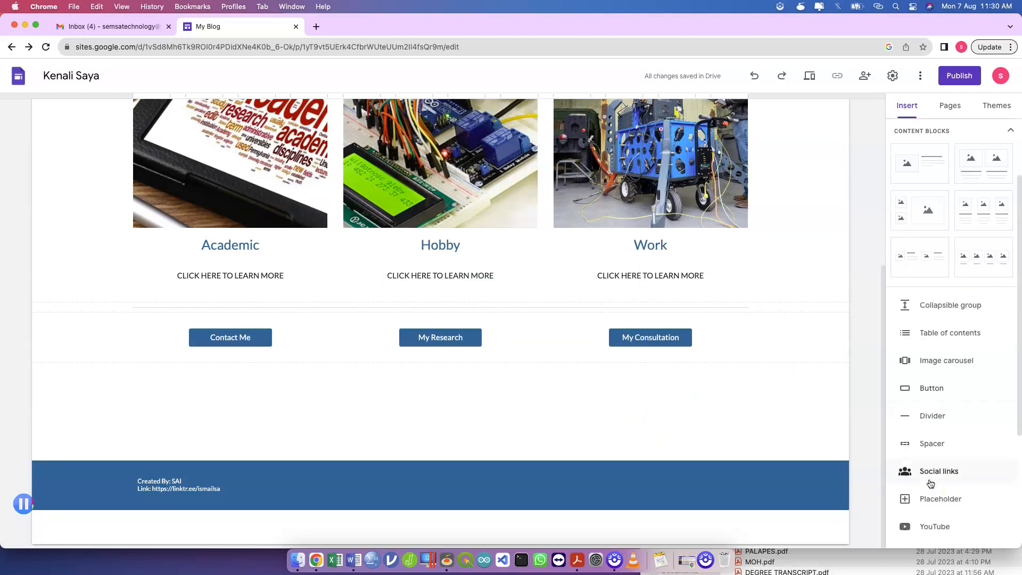
{"action": "left_click", "coordinate": [938, 360]}
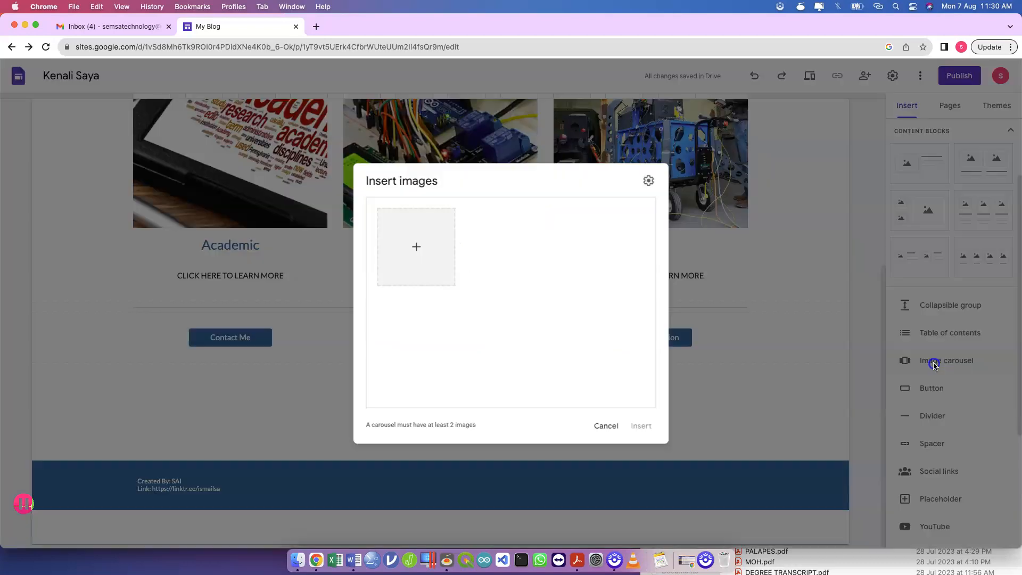
{"action": "left_click", "coordinate": [415, 246]}
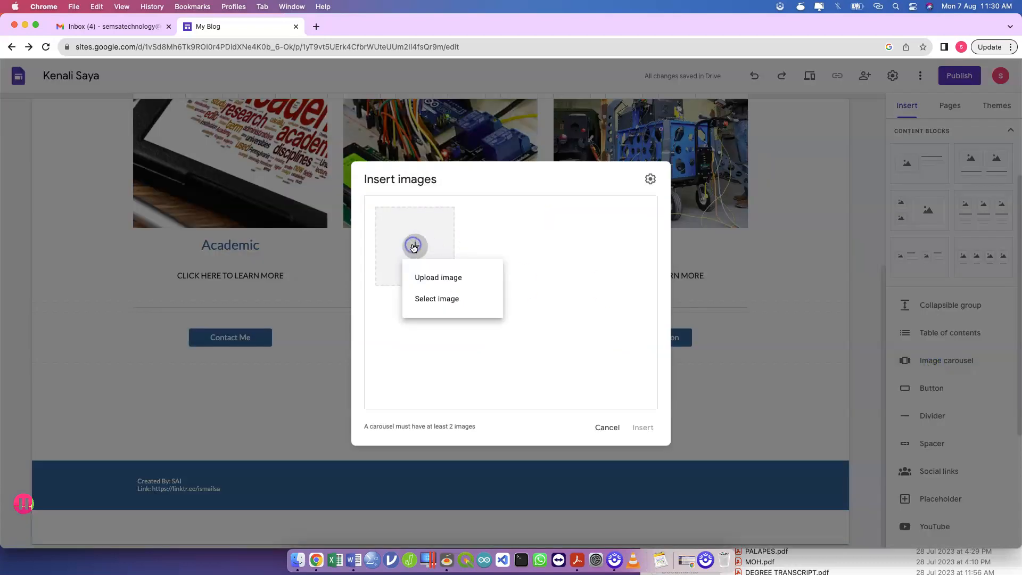
{"action": "left_click", "coordinate": [432, 277]}
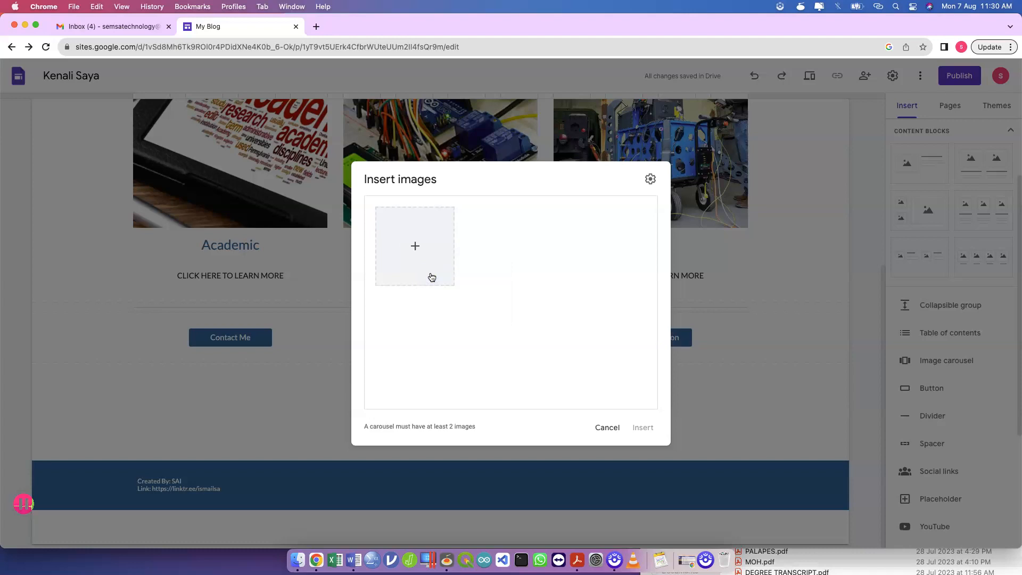
{"action": "scroll", "coordinate": [431, 319], "scroll_direction": "down", "scroll_amount": 3}
{"action": "scroll", "coordinate": [432, 323], "scroll_direction": "up", "scroll_amount": 3}
{"action": "left_click", "coordinate": [353, 230]}
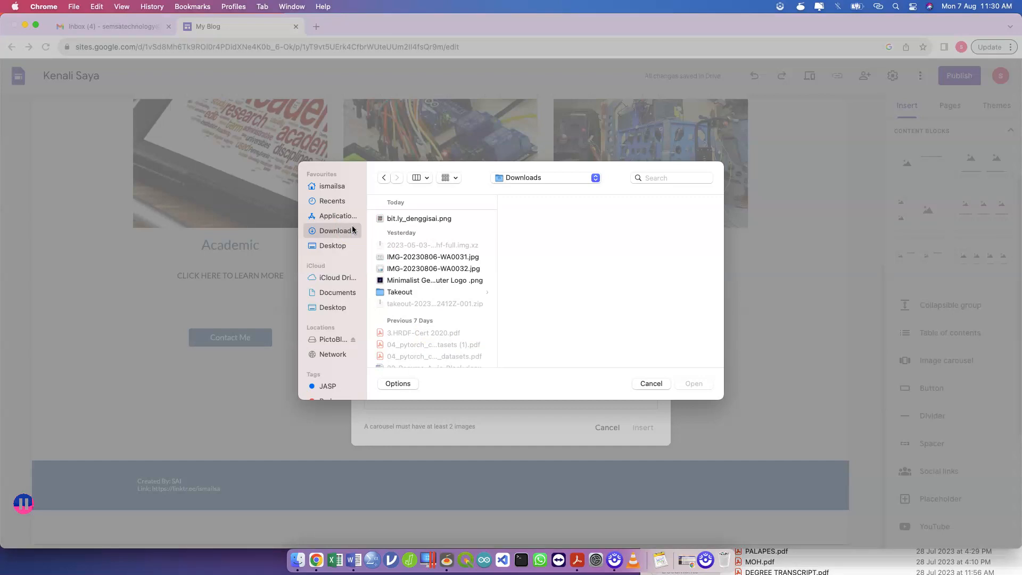
{"action": "type", "text": "myi"}
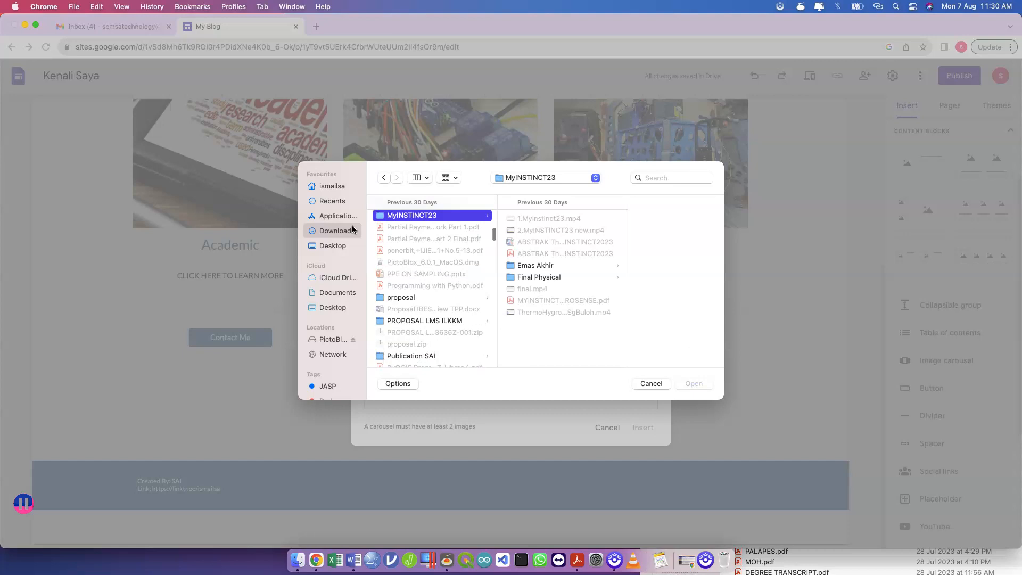
{"action": "left_click", "coordinate": [574, 266]}
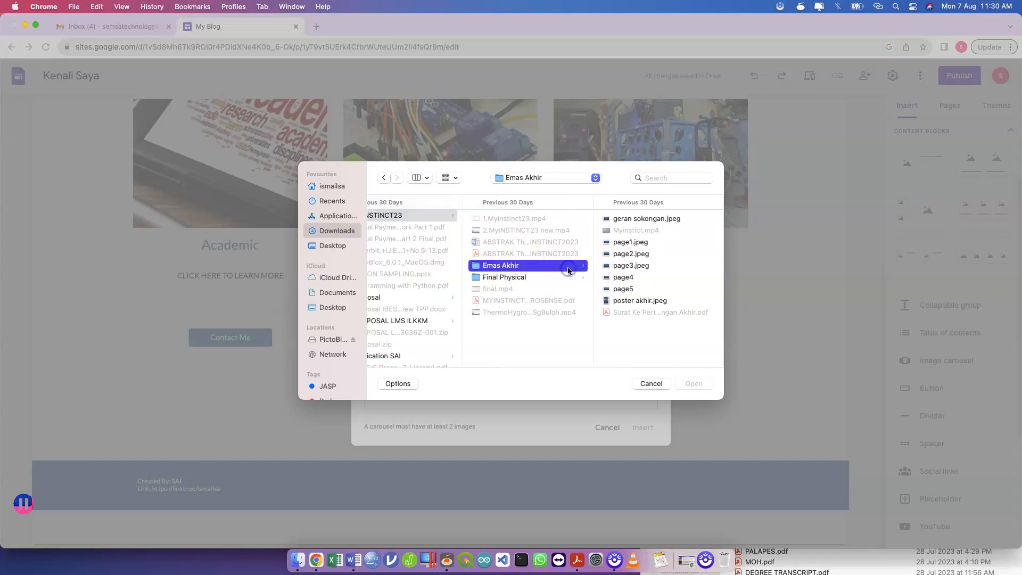
- Upload page1.jpeg, page2.jpeg, page3.jpeg, page4 and page5 to the carousel and insert it on the page
{"action": "left_click", "coordinate": [637, 246]}
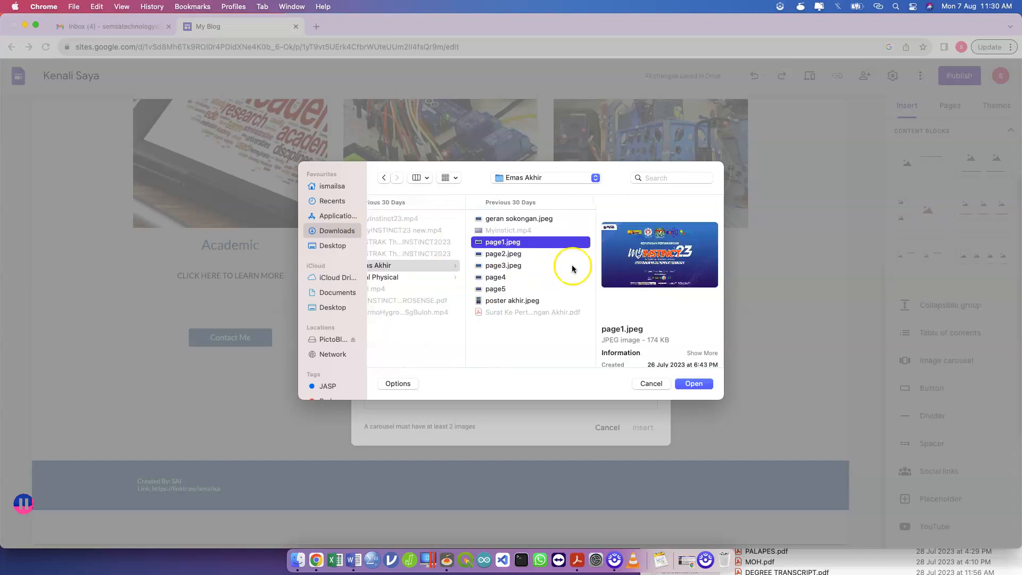
{"action": "left_click", "coordinate": [539, 258], "text": "shift"}
{"action": "left_click", "coordinate": [534, 265], "text": "shift"}
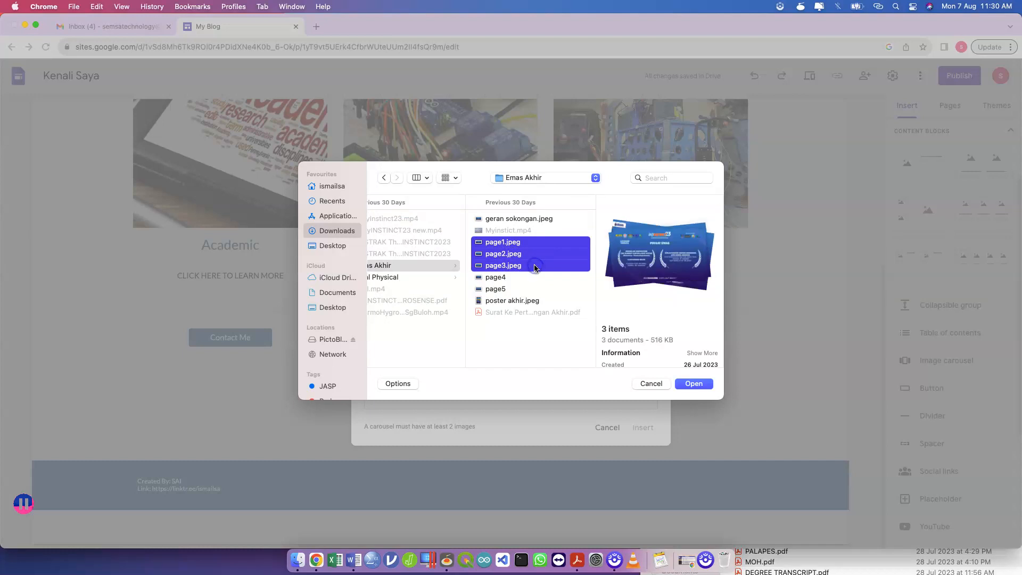
{"action": "left_click", "coordinate": [520, 277], "text": "shift"}
{"action": "left_click", "coordinate": [521, 288], "text": "shift"}
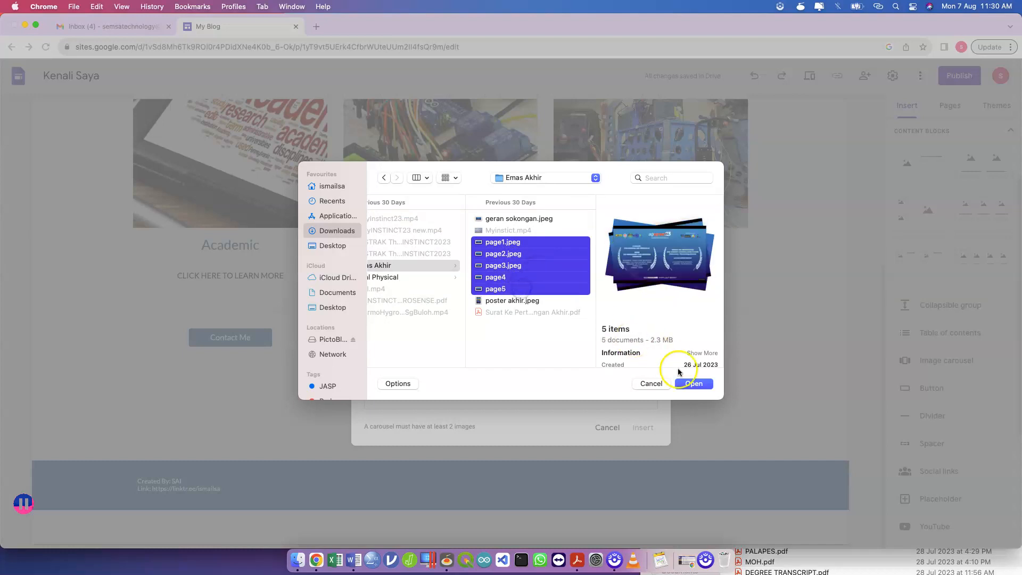
{"action": "left_click", "coordinate": [695, 384]}
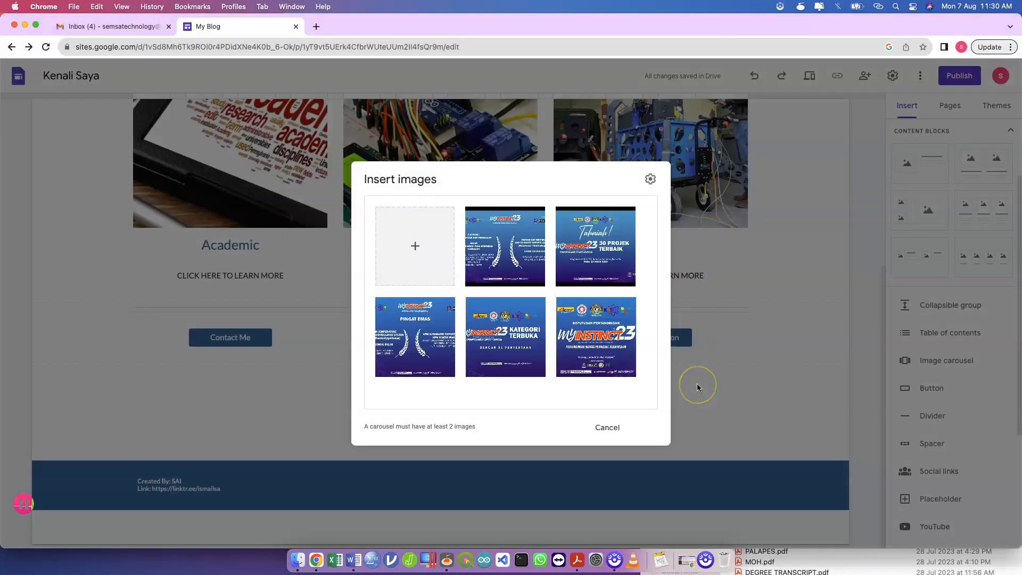
{"action": "left_click", "coordinate": [647, 428]}
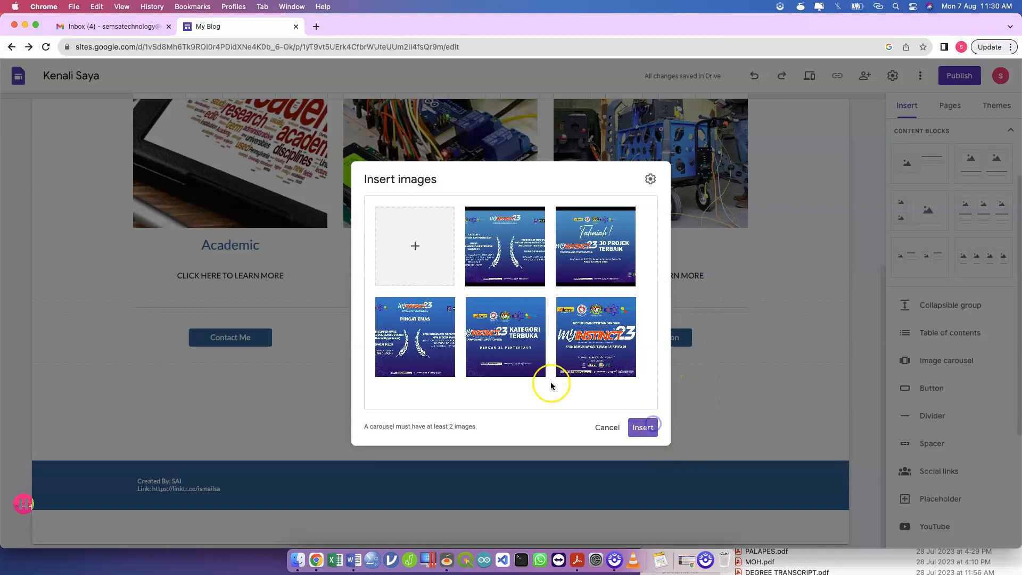
- Move the image carousel from below the buttons into the header banner, centred under the page title
{"action": "scroll", "coordinate": [506, 302], "scroll_direction": "up", "scroll_amount": 2}
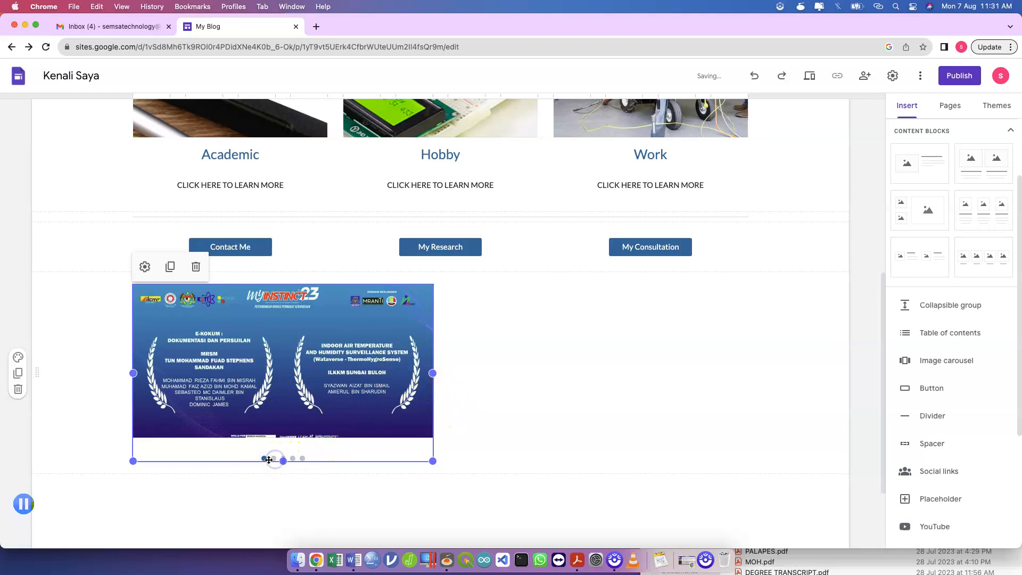
{"action": "scroll", "coordinate": [324, 399], "scroll_direction": "up", "scroll_amount": 5}
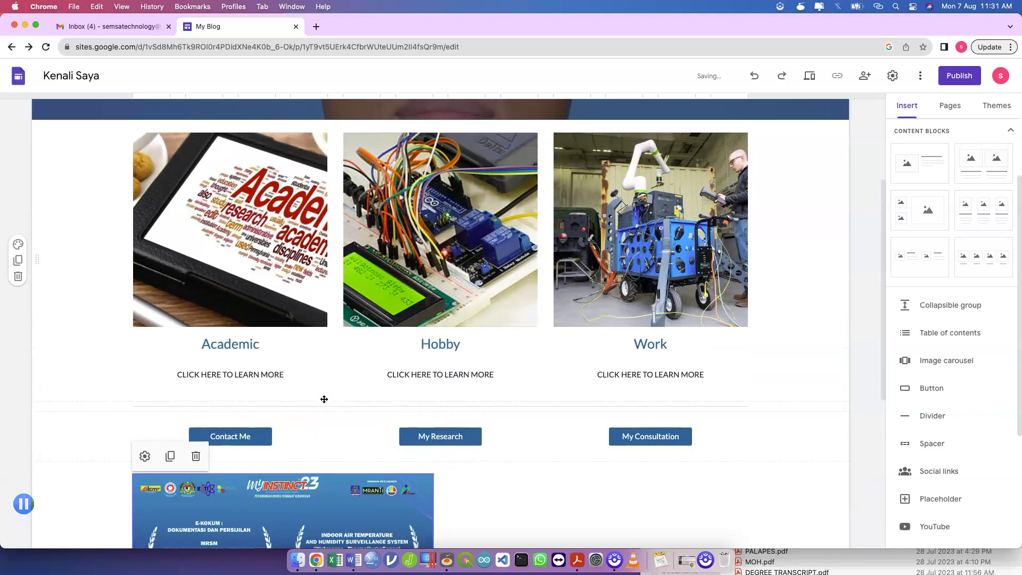
{"action": "left_click_drag", "start_coordinate": [280, 509], "coordinate": [408, 216]}
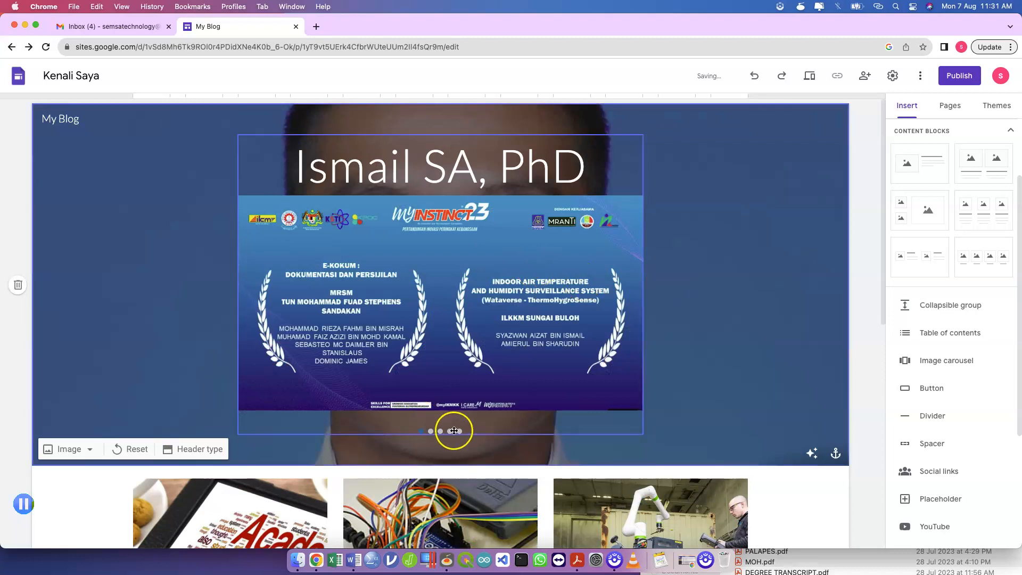
{"action": "left_click", "coordinate": [447, 277]}
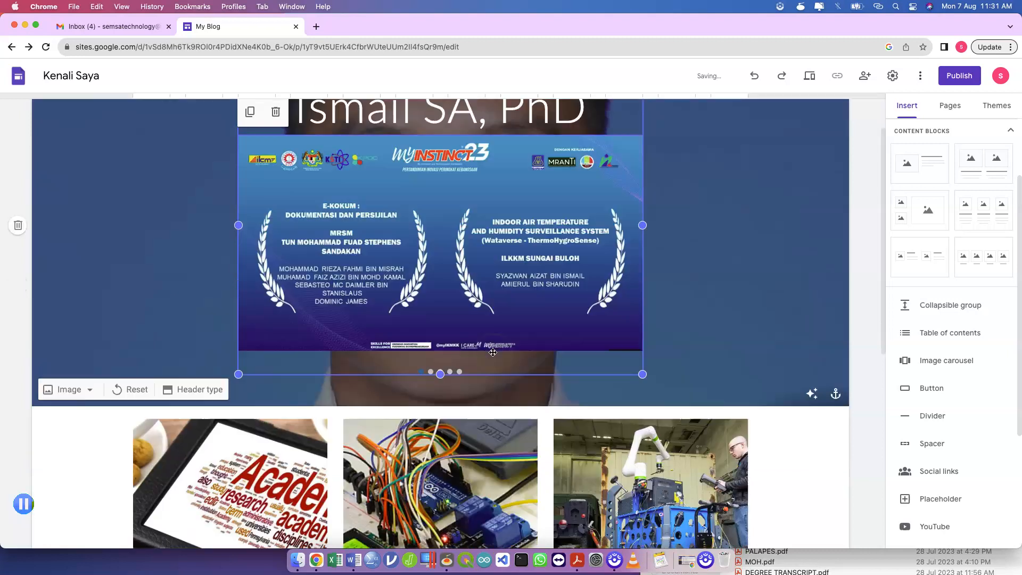
- Enable auto-start for the header's image carousel and set its transition speed to Fast
{"action": "scroll", "coordinate": [504, 254], "scroll_direction": "down", "scroll_amount": 2}
{"action": "double_click", "coordinate": [504, 253]}
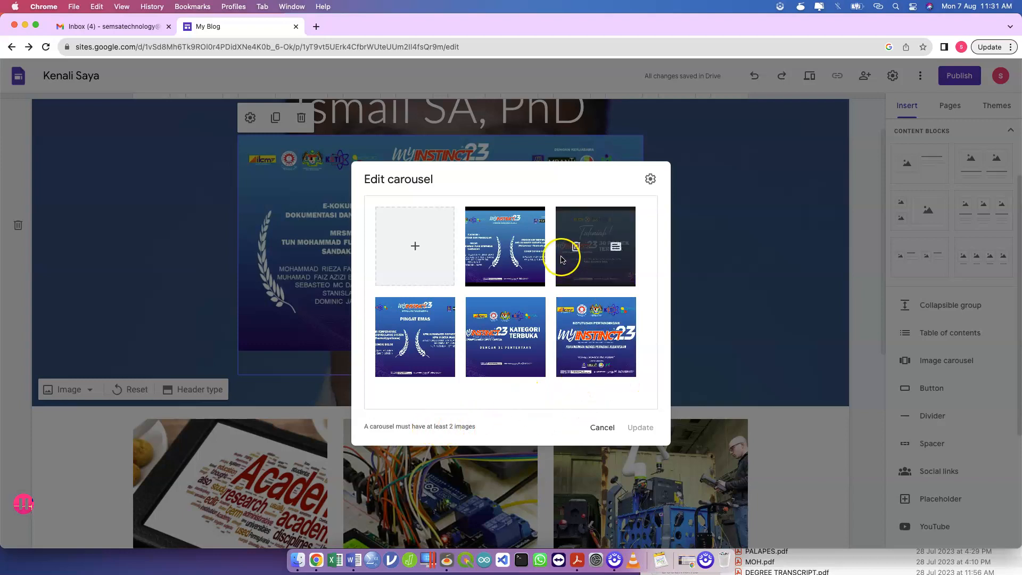
{"action": "left_click", "coordinate": [655, 179]}
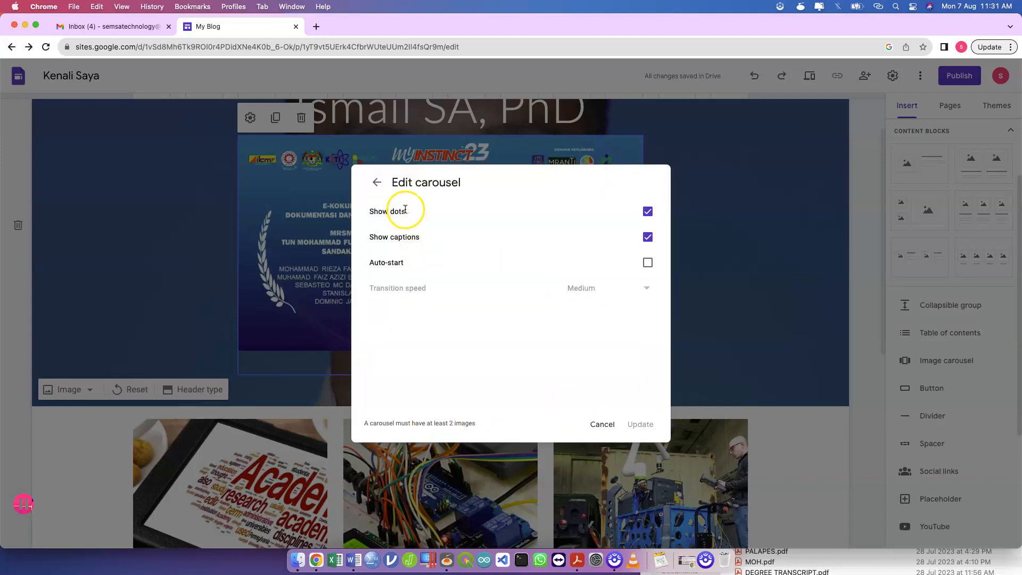
{"action": "left_click", "coordinate": [648, 262]}
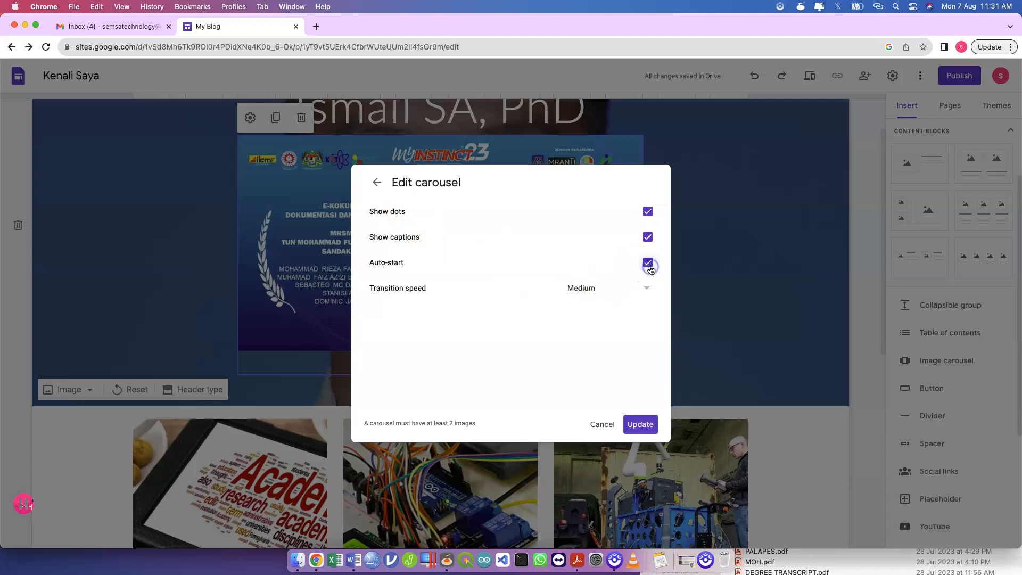
{"action": "left_click", "coordinate": [620, 294]}
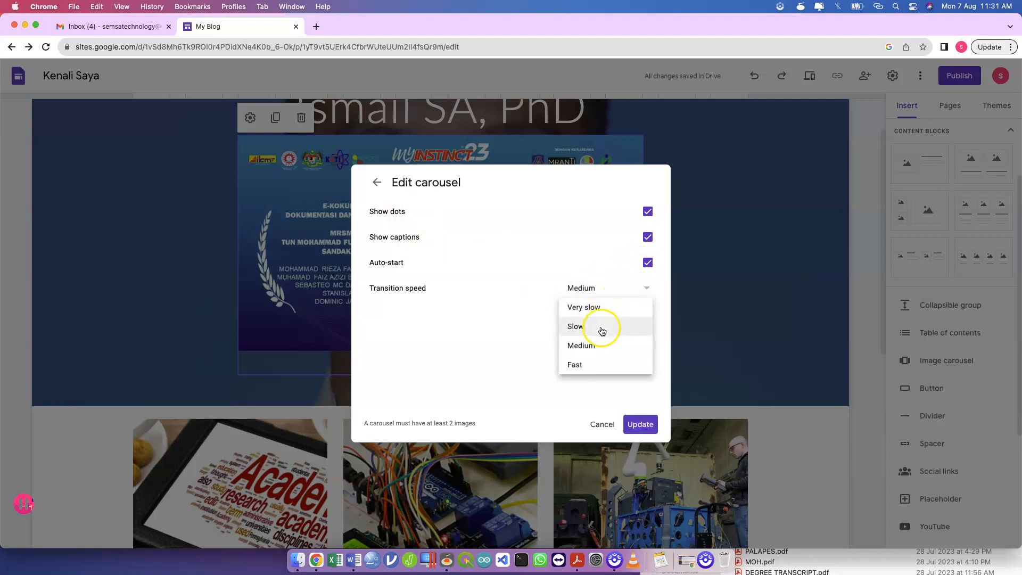
{"action": "left_click", "coordinate": [598, 364]}
{"action": "left_click", "coordinate": [644, 423]}
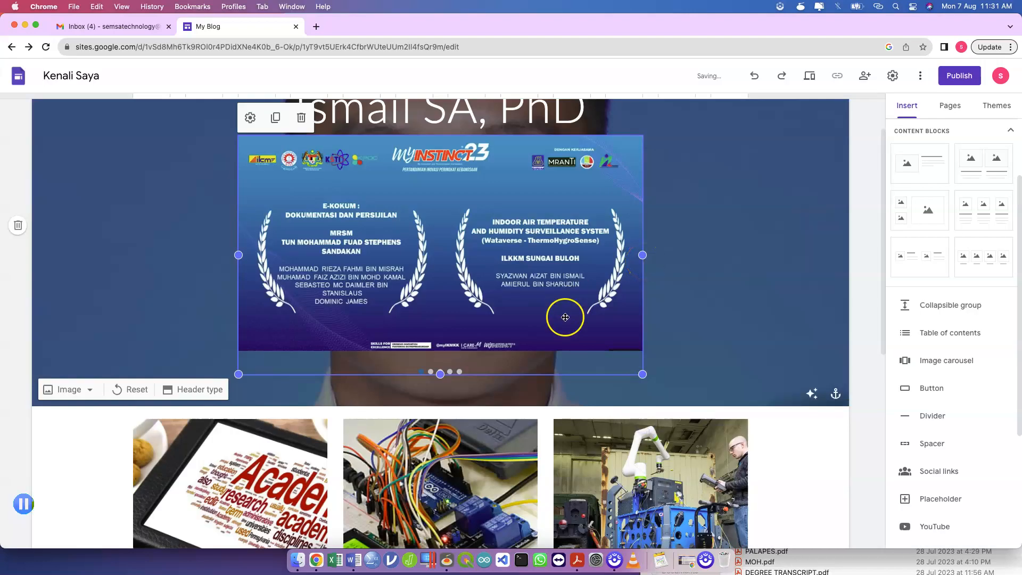
- Place the image carousel above the page title within the header banner
{"action": "left_click_drag", "start_coordinate": [388, 188], "coordinate": [421, 139]}
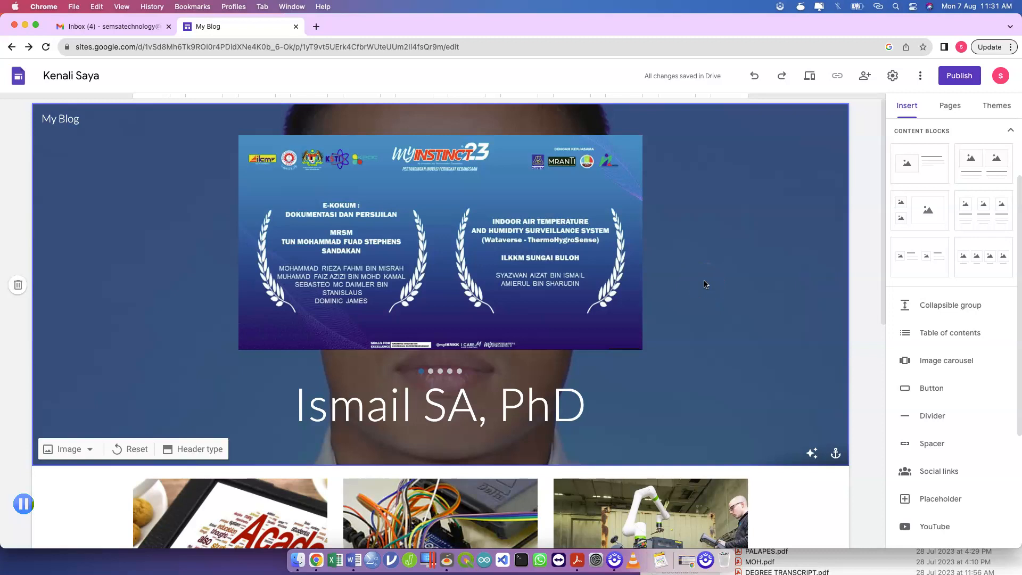
{"action": "left_click", "coordinate": [564, 271]}
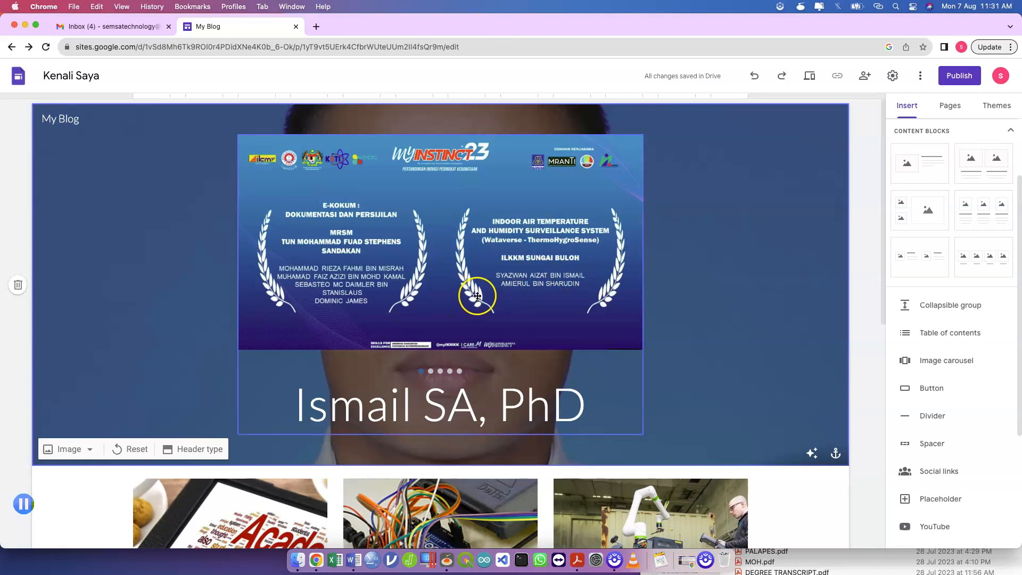
- Preview the page at phone and tablet sizes to check the carousel layout, and return to editing
{"action": "left_click", "coordinate": [810, 75]}
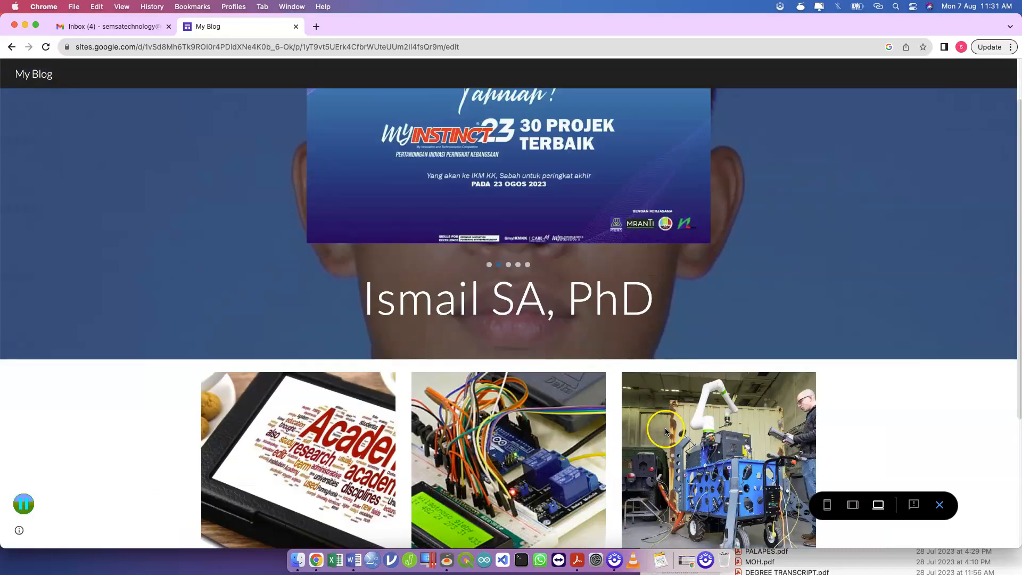
{"action": "left_click", "coordinate": [828, 505]}
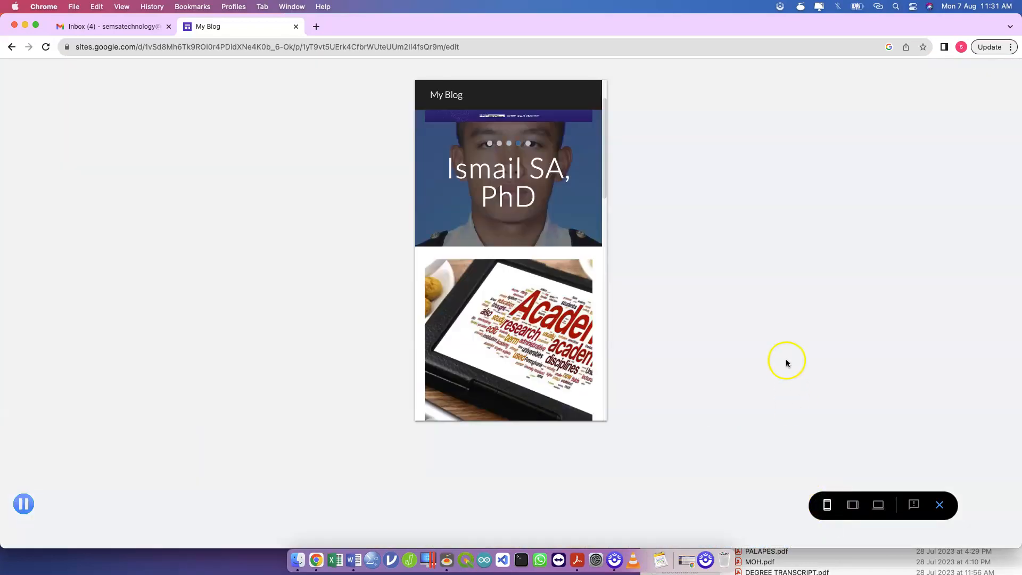
{"action": "scroll", "coordinate": [587, 226], "scroll_direction": "up", "scroll_amount": 2}
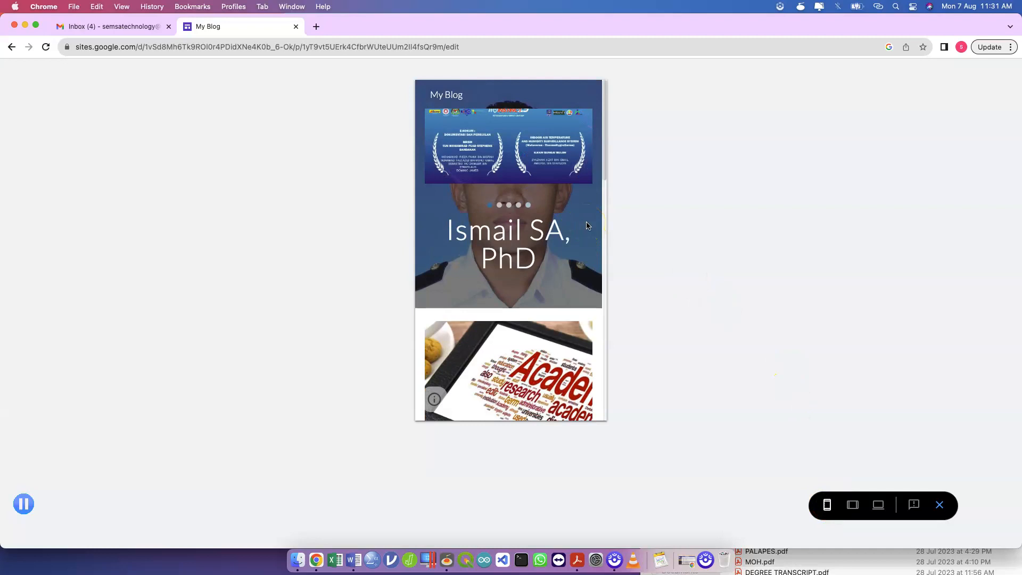
{"action": "left_click", "coordinate": [744, 347]}
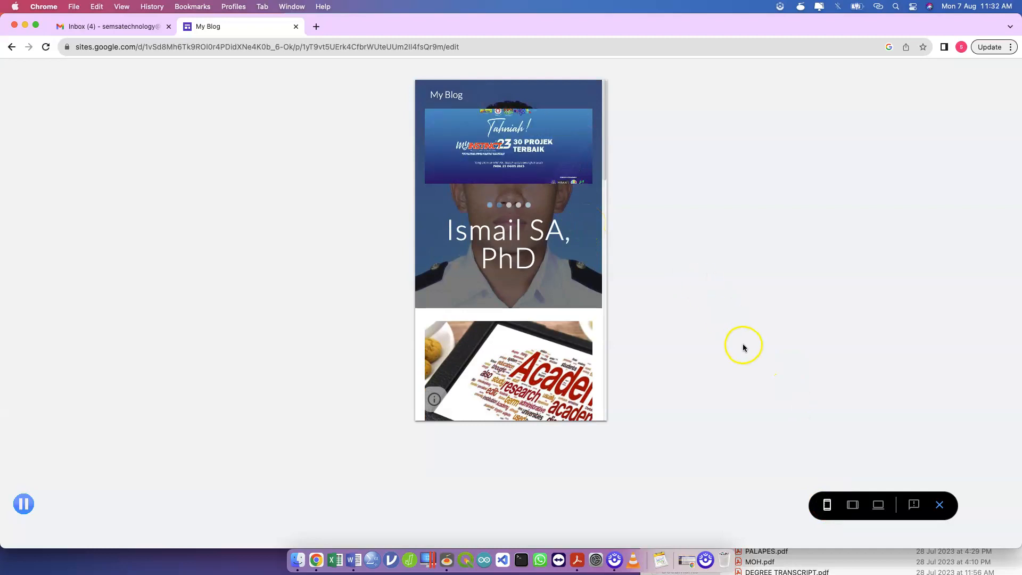
{"action": "left_click", "coordinate": [850, 511]}
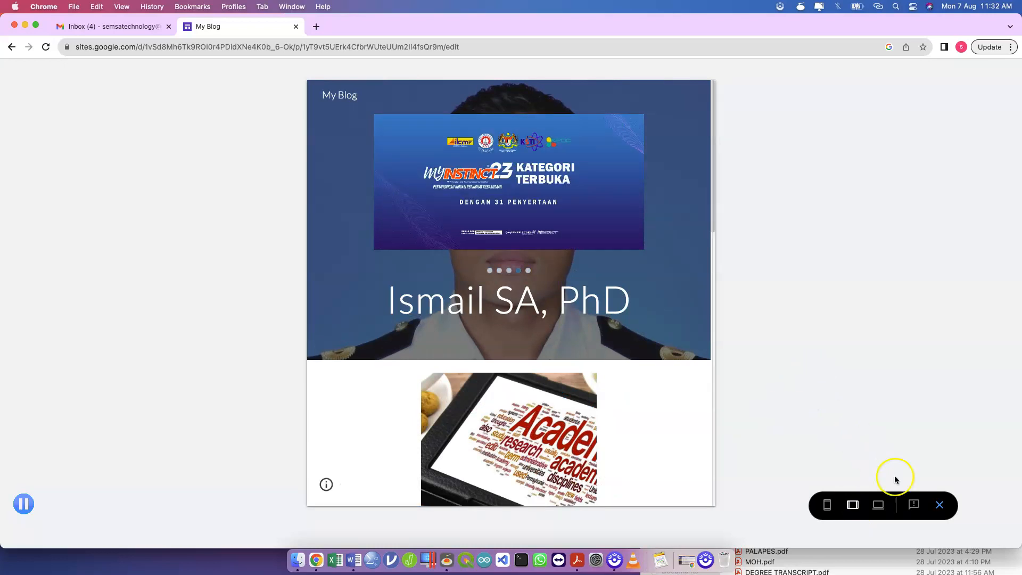
{"action": "left_click", "coordinate": [940, 505]}
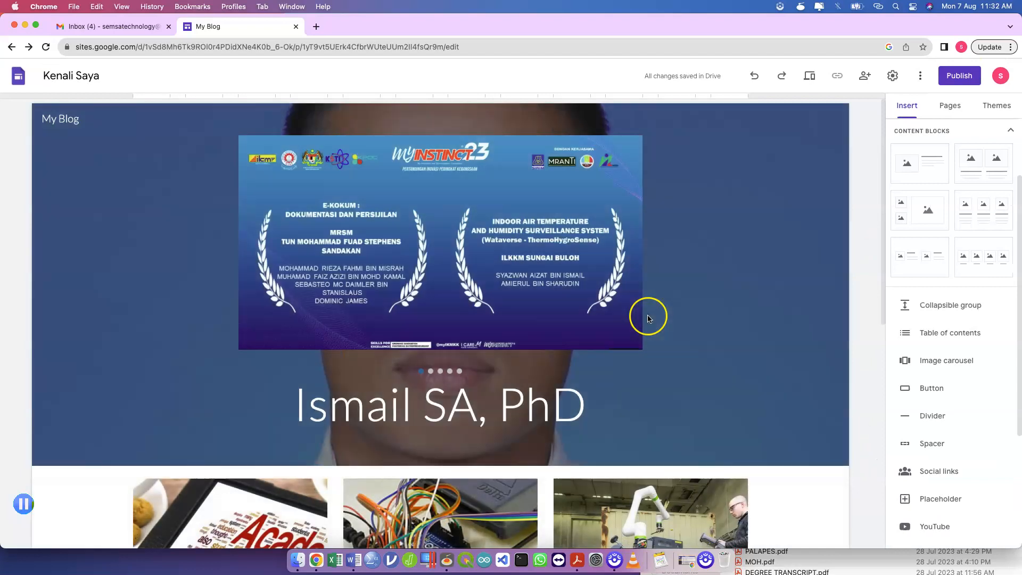
- Try to move the grouped carousel and title from the header banner into the Hobby column, and undo the move
{"action": "scroll", "coordinate": [525, 277], "scroll_direction": "down", "scroll_amount": 2}
{"action": "left_click_drag", "start_coordinate": [509, 201], "coordinate": [413, 358]}
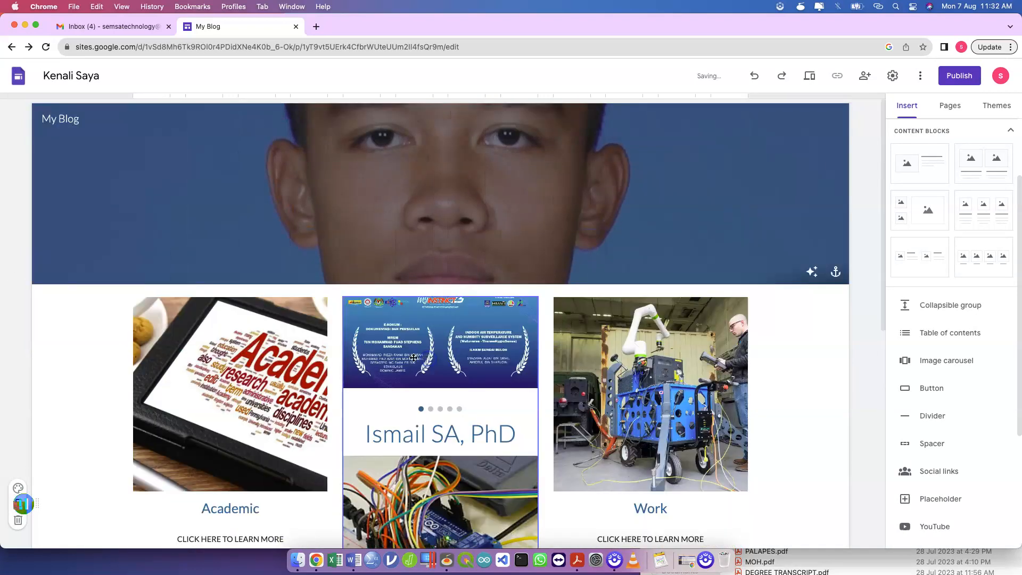
{"action": "key", "text": "super+z"}
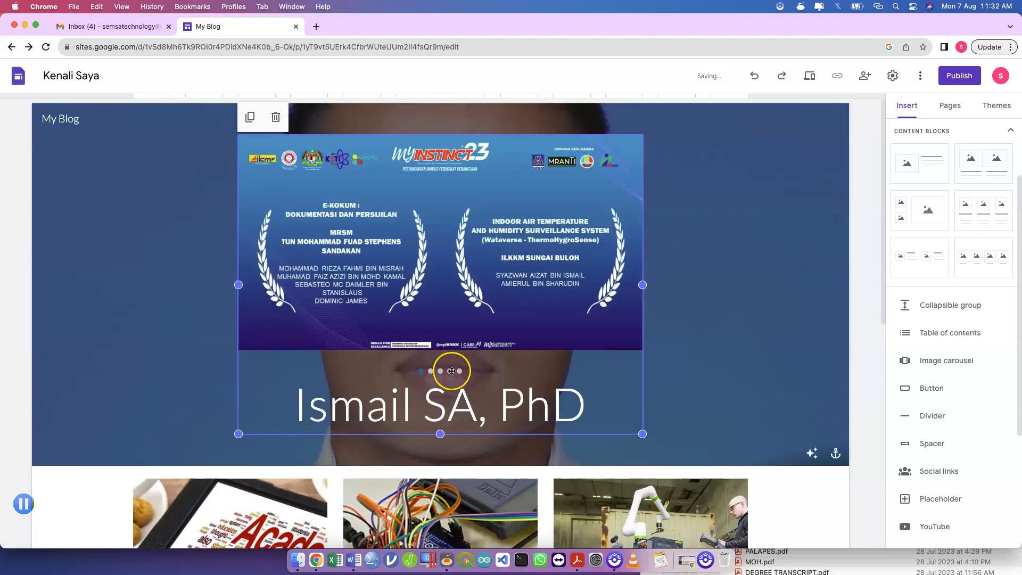
- Insert a divider between the header banner and the three-column image section
{"action": "scroll", "coordinate": [453, 370], "scroll_direction": "down", "scroll_amount": 5}
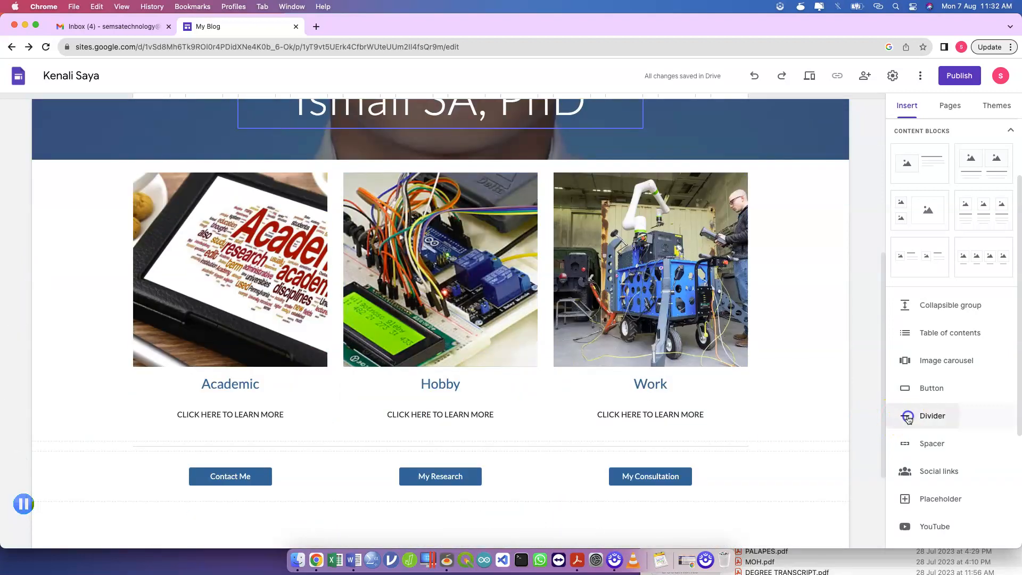
{"action": "left_click", "coordinate": [909, 416]}
{"action": "left_click", "coordinate": [497, 149]}
- Try to move the grouped carousel and title into their own section below the header banner, and undo the move
{"action": "scroll", "coordinate": [498, 150], "scroll_direction": "up", "scroll_amount": 3}
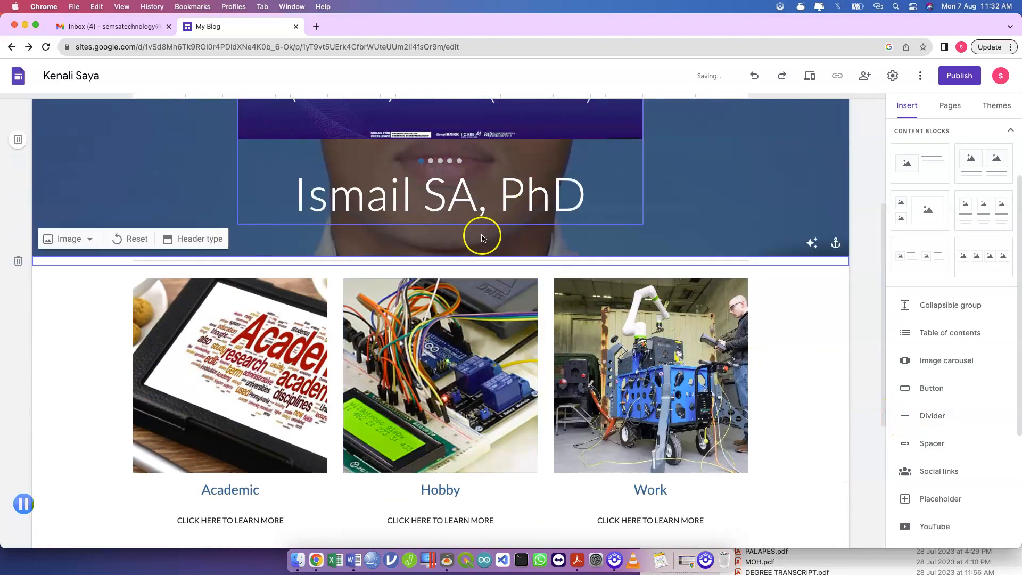
{"action": "left_click_drag", "start_coordinate": [489, 133], "coordinate": [436, 461]}
{"action": "key", "text": "super+z"}
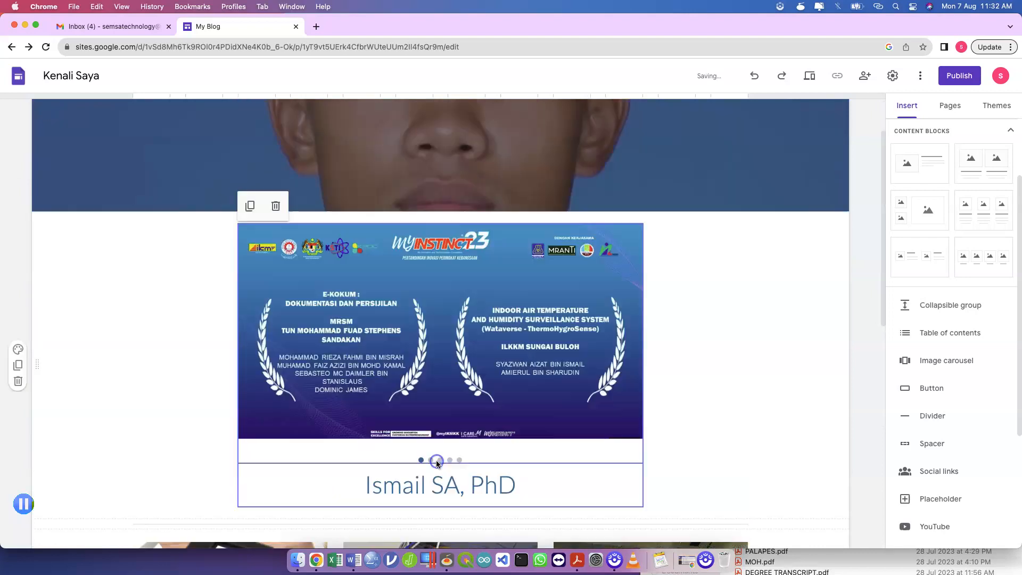
{"action": "left_click", "coordinate": [726, 325]}
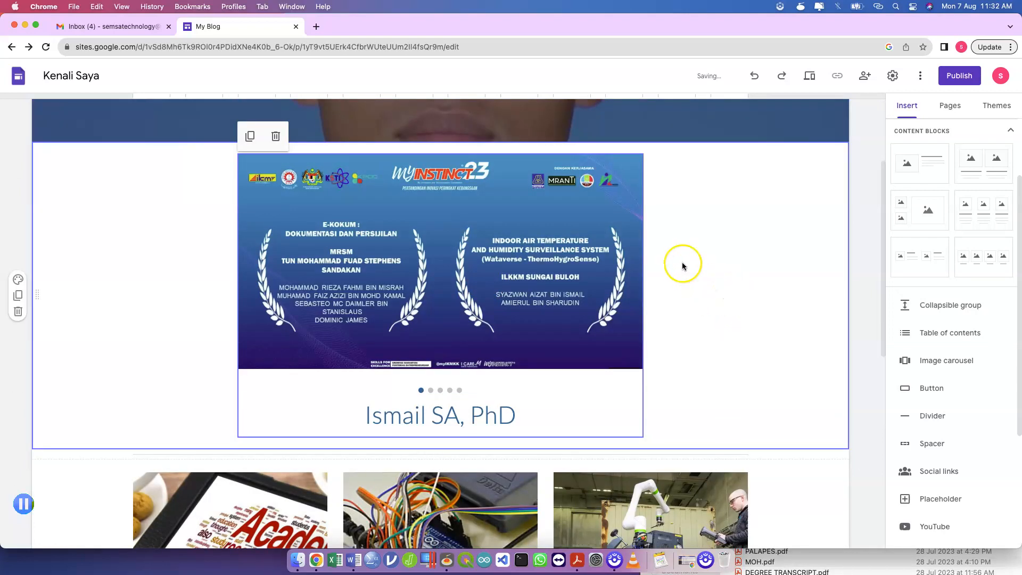
{"action": "scroll", "coordinate": [682, 262], "scroll_direction": "up", "scroll_amount": 5}
{"action": "left_click", "coordinate": [566, 205]}
{"action": "scroll", "coordinate": [584, 425], "scroll_direction": "down", "scroll_amount": 5}
{"action": "left_click", "coordinate": [541, 414]}
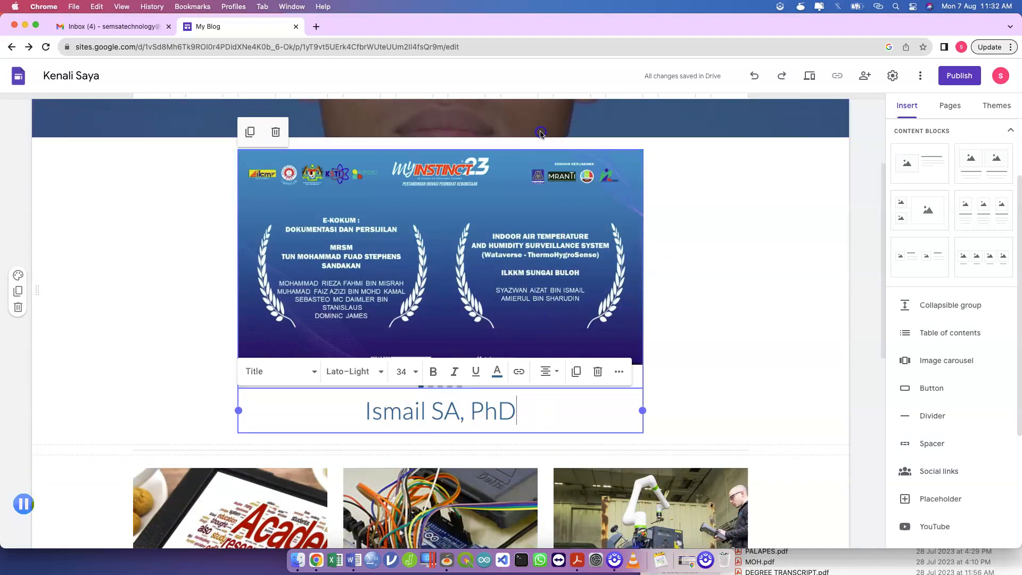
{"action": "left_click", "coordinate": [590, 315]}
{"action": "key", "text": "super+z"}
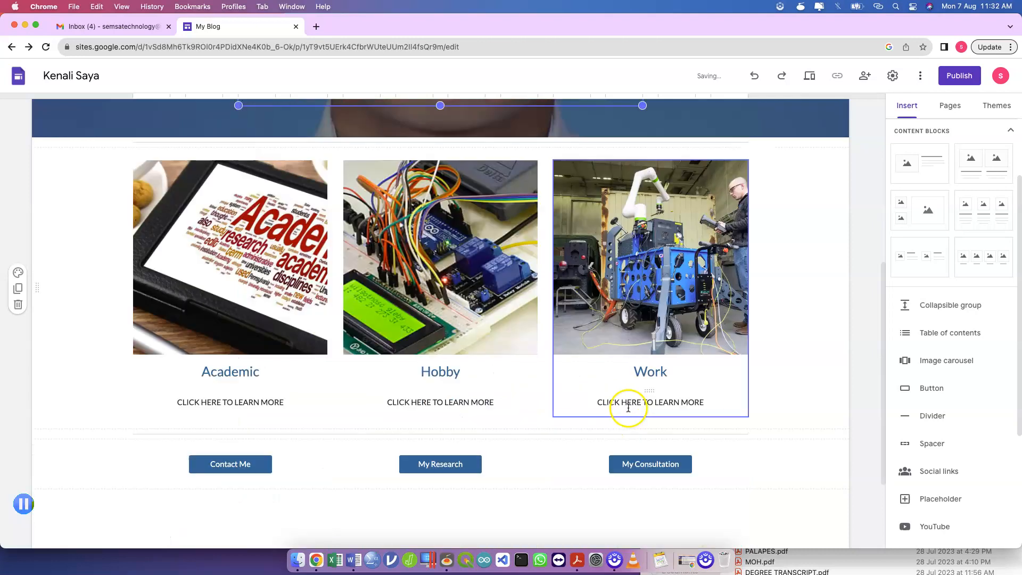
- Try to delete the grouped carousel and title in the header banner
{"action": "scroll", "coordinate": [553, 369], "scroll_direction": "up", "scroll_amount": 5}
{"action": "scroll", "coordinate": [552, 368], "scroll_direction": "up", "scroll_amount": 2}
{"action": "left_click", "coordinate": [527, 267]}
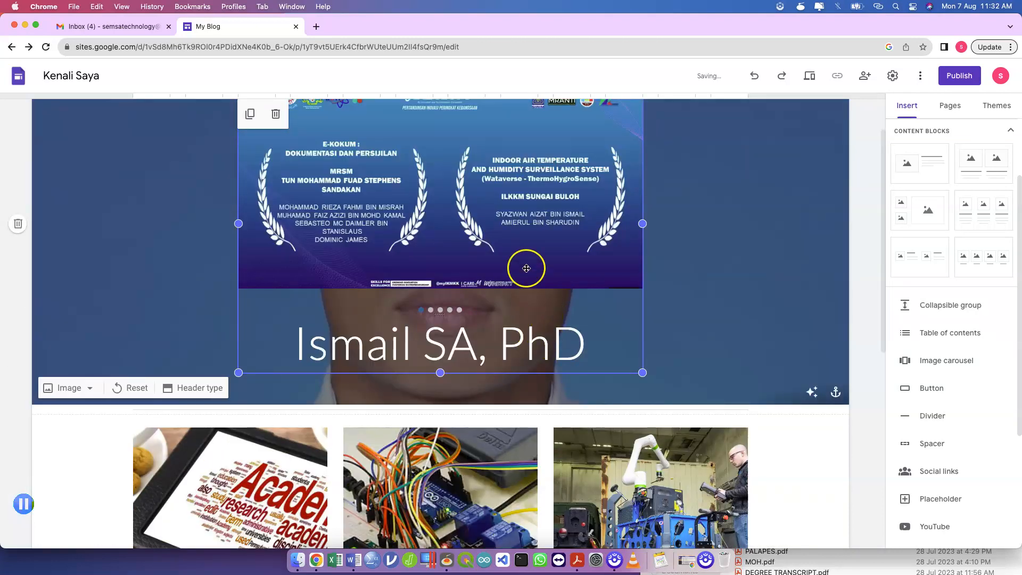
{"action": "left_click", "coordinate": [278, 121]}
{"action": "left_click", "coordinate": [436, 223]}
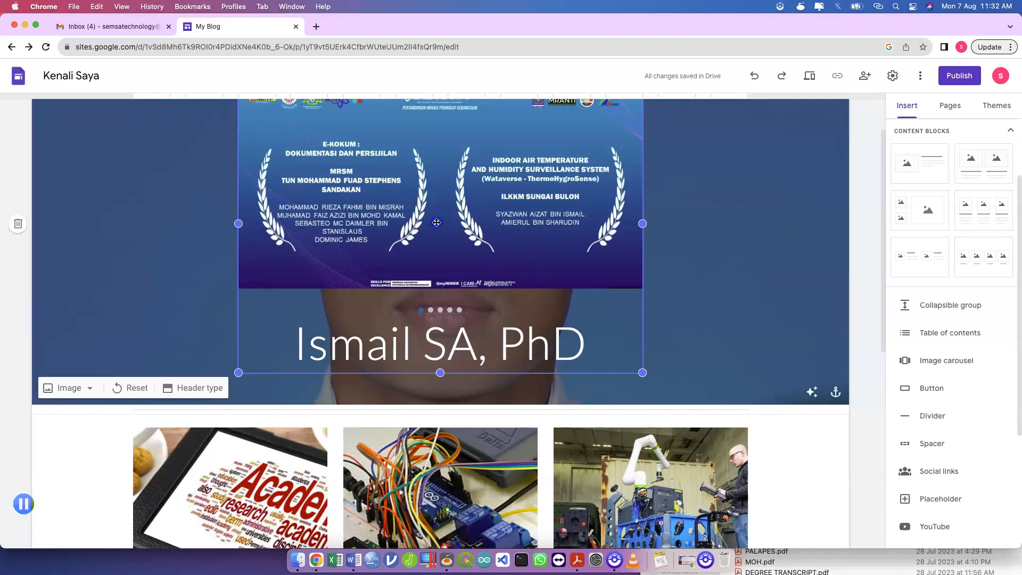
{"action": "left_click", "coordinate": [278, 129]}
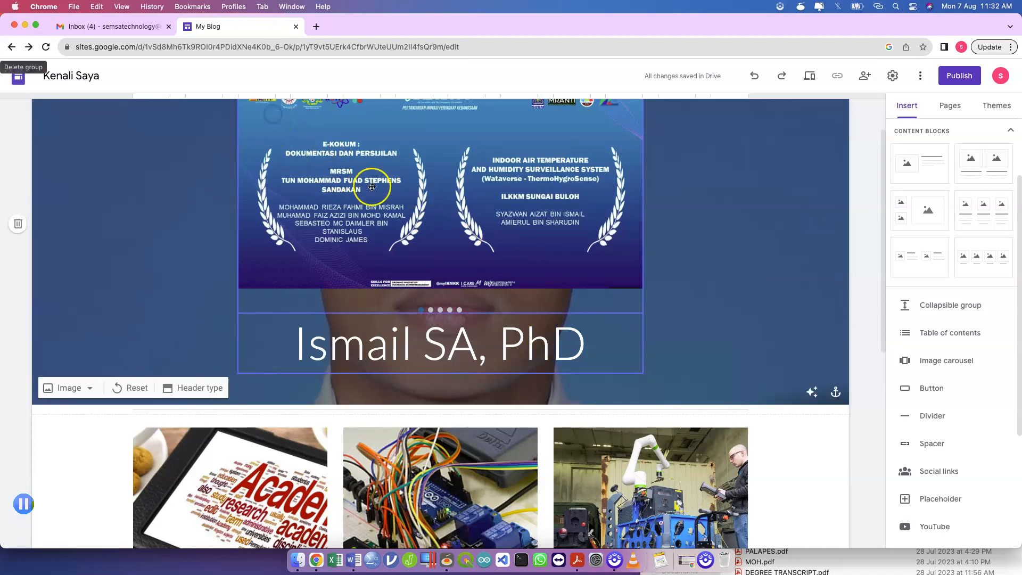
- Review the header carousel's display and transition settings, and leave without updating them
{"action": "scroll", "coordinate": [414, 223], "scroll_direction": "up", "scroll_amount": 2}
{"action": "double_click", "coordinate": [447, 172]}
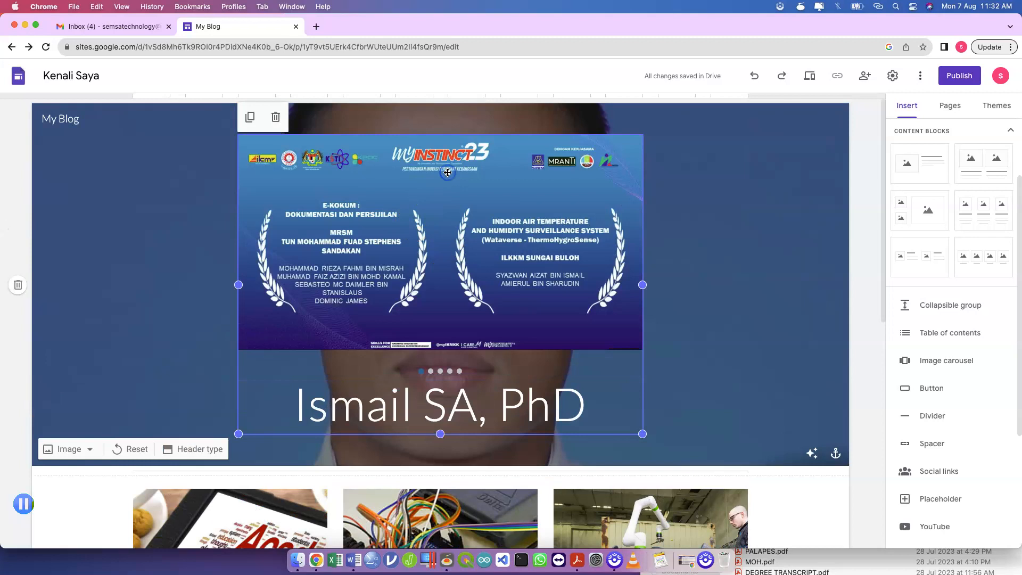
{"action": "left_click", "coordinate": [643, 181]}
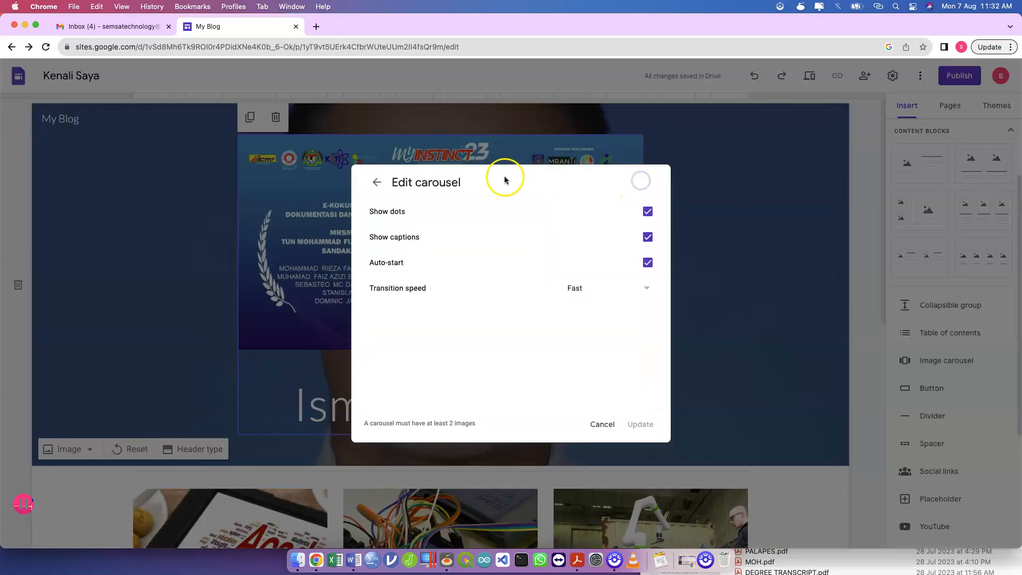
{"action": "left_click", "coordinate": [610, 428]}
- Move the image carousel out of the header into its own section just above the link buttons, centred on the page
{"action": "left_click_drag", "start_coordinate": [507, 192], "coordinate": [341, 315]}
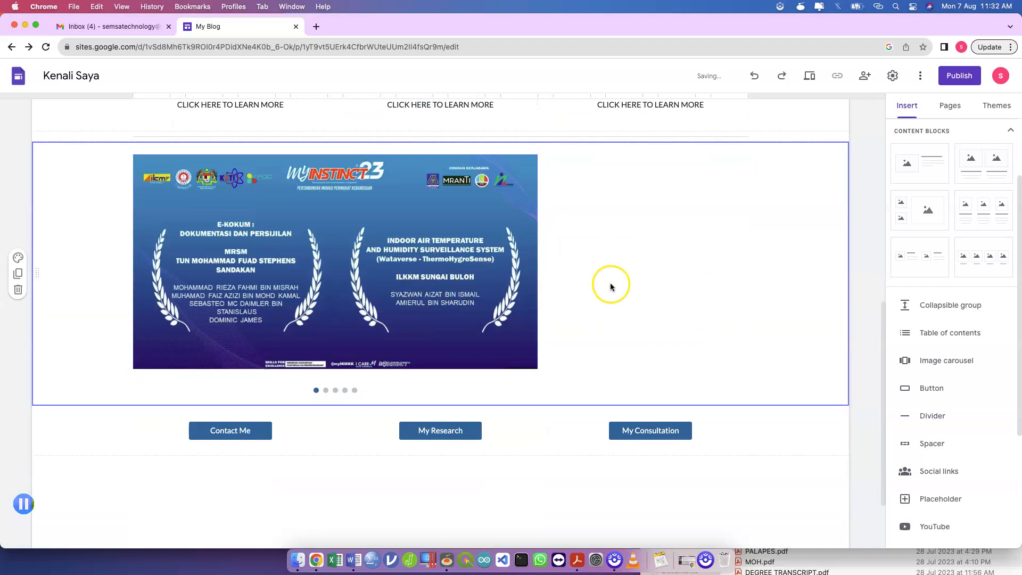
{"action": "left_click", "coordinate": [427, 310]}
{"action": "left_click_drag", "start_coordinate": [422, 265], "coordinate": [491, 253]}
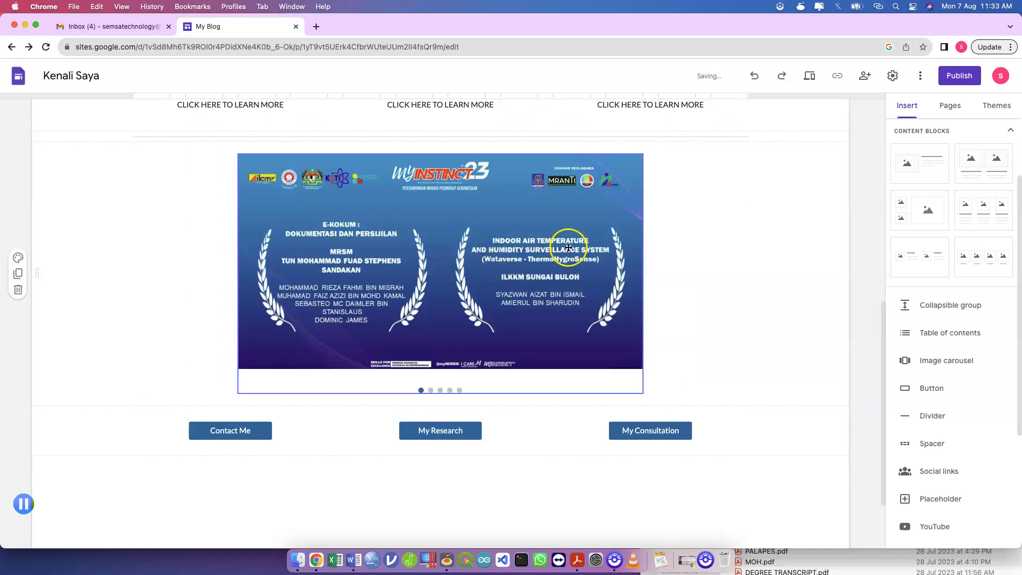
{"action": "left_click", "coordinate": [670, 259]}
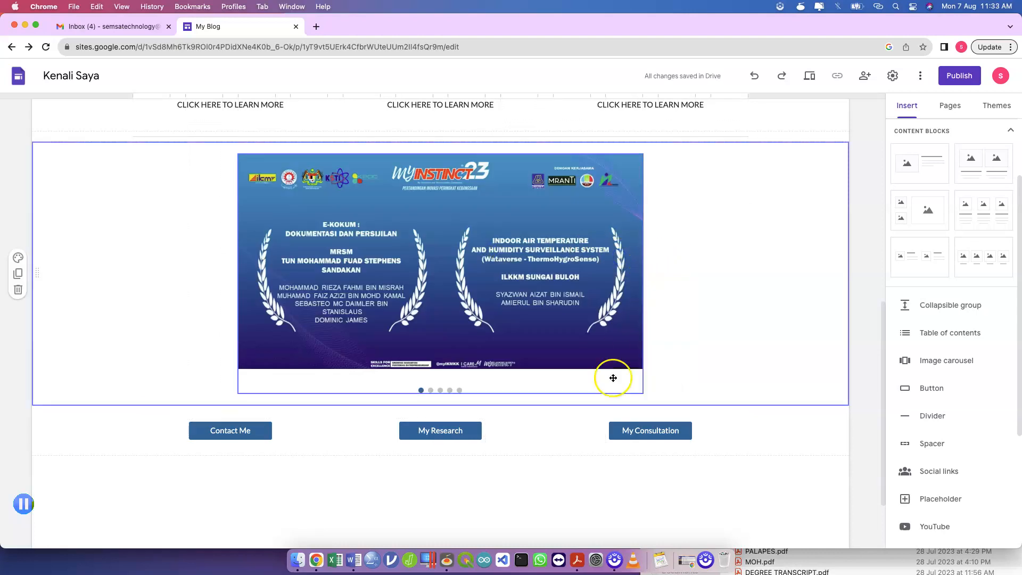
- Search YouTube for kajidataonline and insert the video "How to run data analysis using SPSS | Likert Scale | Correlation | t-test | Chi Square"
{"action": "scroll", "coordinate": [612, 377], "scroll_direction": "down", "scroll_amount": 3}
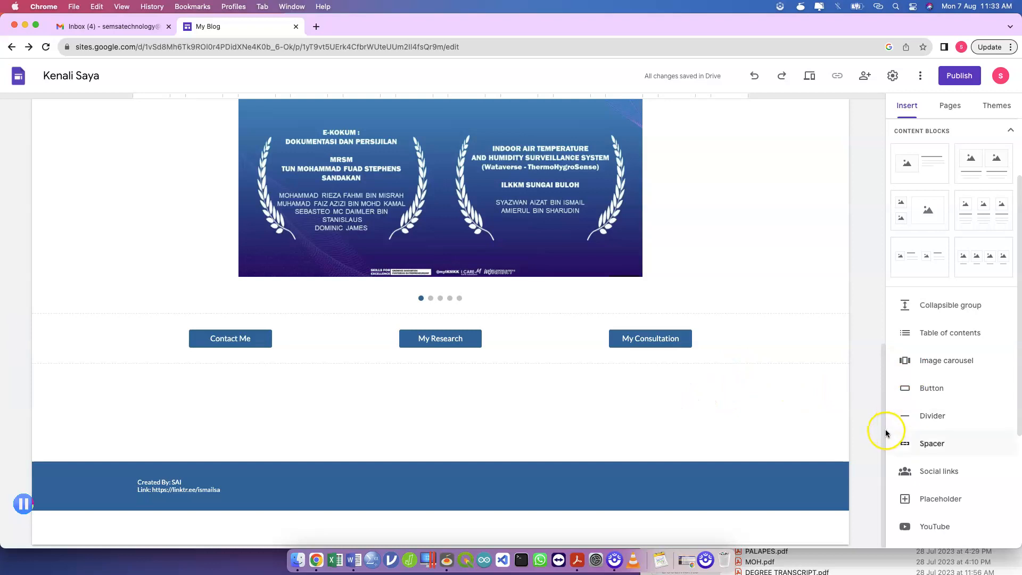
{"action": "scroll", "coordinate": [953, 320], "scroll_direction": "down", "scroll_amount": 3}
{"action": "scroll", "coordinate": [955, 364], "scroll_direction": "down", "scroll_amount": 2}
{"action": "left_click", "coordinate": [941, 336]}
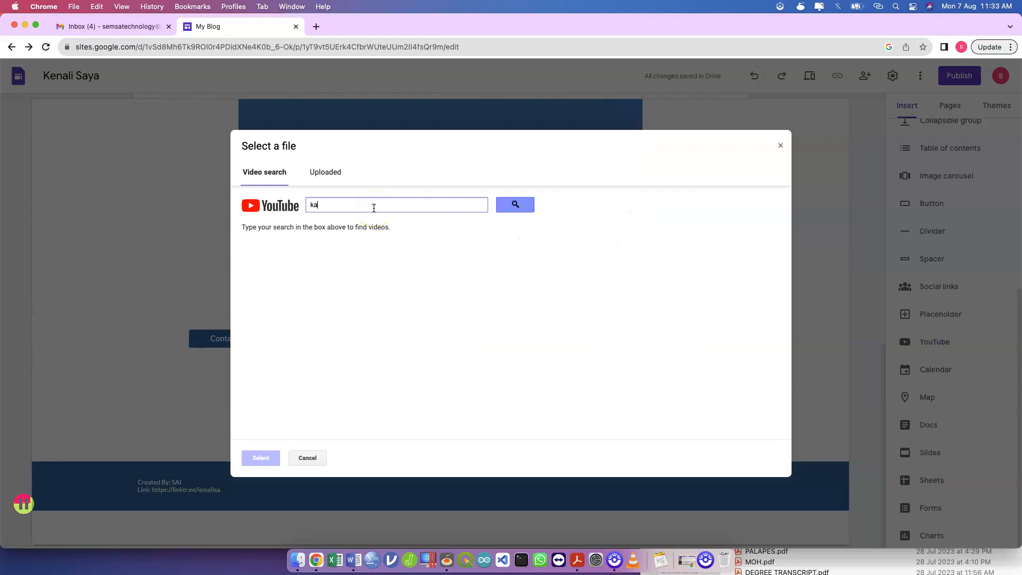
{"action": "left_click", "coordinate": [512, 206]}
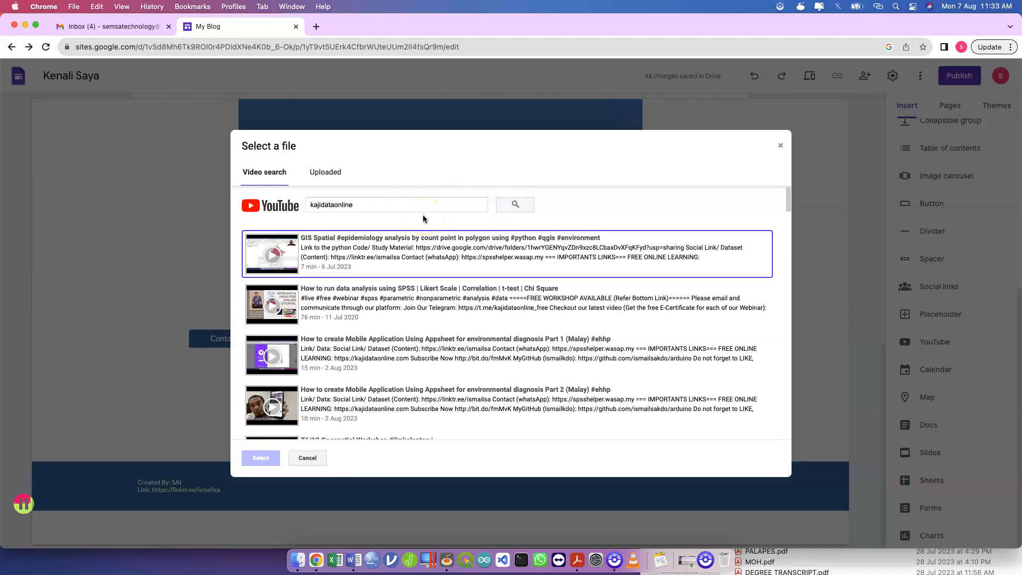
{"action": "left_click", "coordinate": [288, 310]}
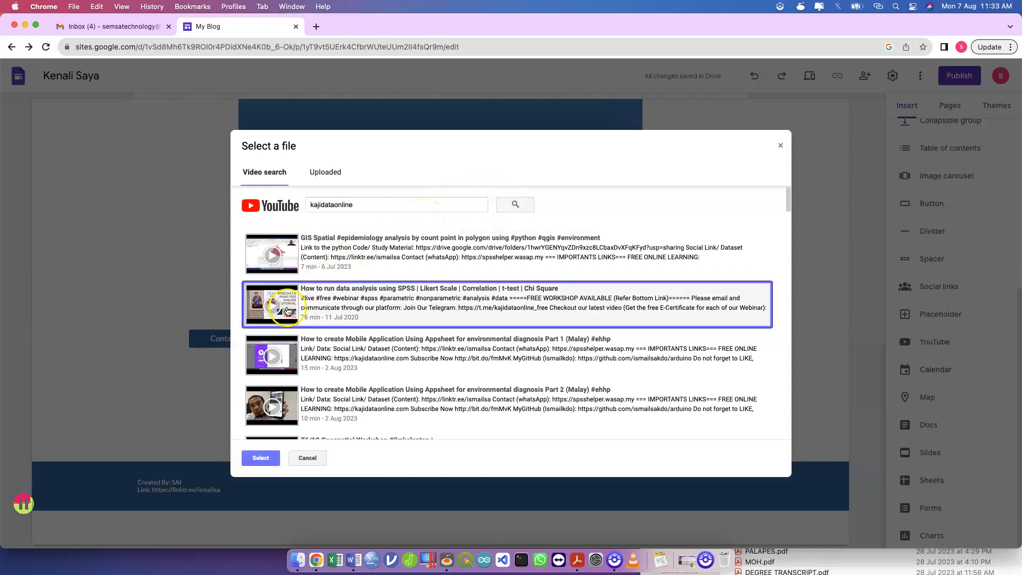
{"action": "left_click", "coordinate": [258, 454]}
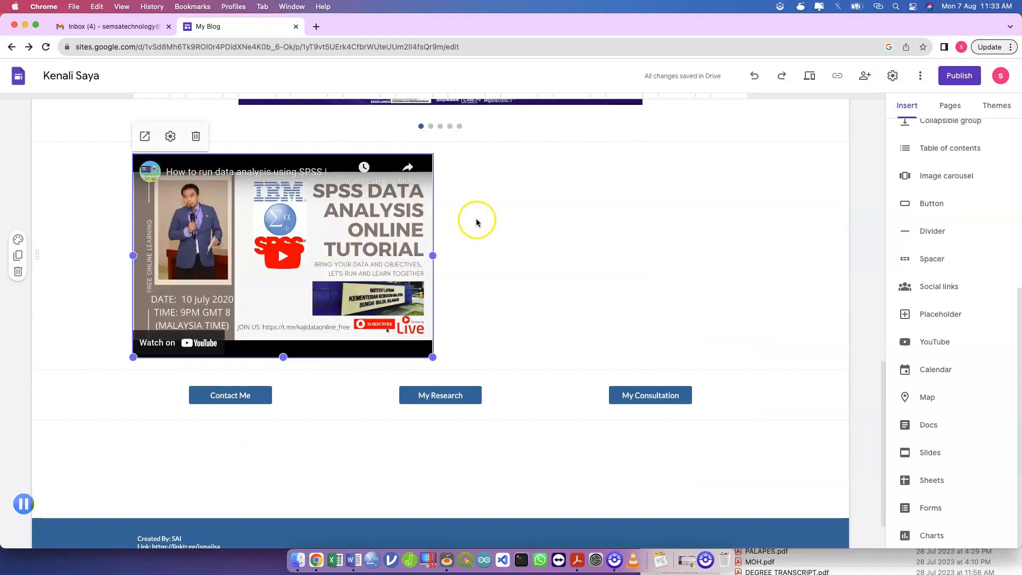
- Move the SPSS tutorial video from above the link buttons into a section below them
{"action": "left_click", "coordinate": [523, 219]}
{"action": "left_click_drag", "start_coordinate": [343, 229], "coordinate": [327, 434]}
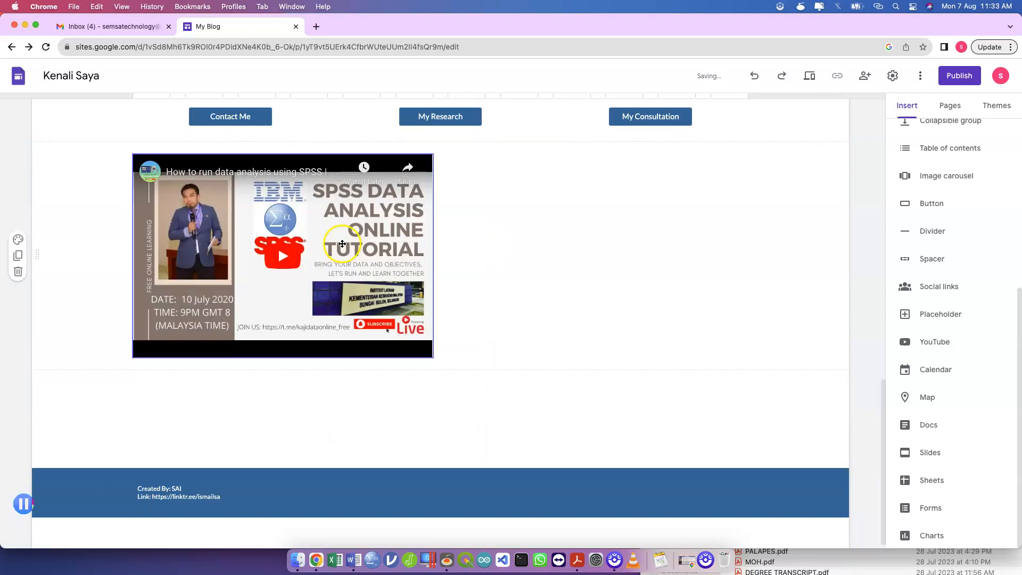
- Embed the EnvDiagnosis spreadsheet from Google Sheets on the page
{"action": "scroll", "coordinate": [445, 210], "scroll_direction": "up", "scroll_amount": 2}
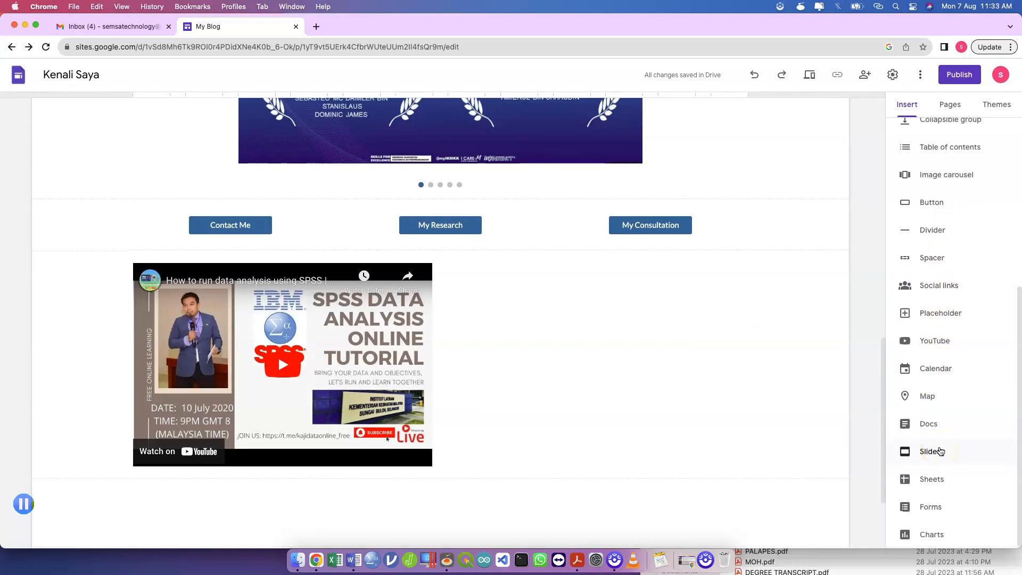
{"action": "left_click", "coordinate": [938, 478]}
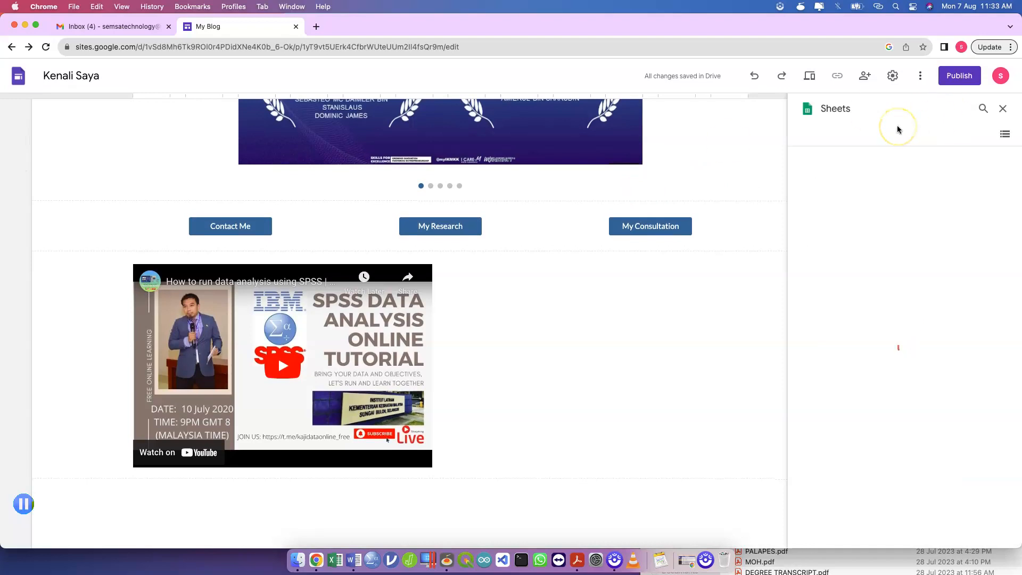
{"action": "left_click", "coordinate": [853, 215]}
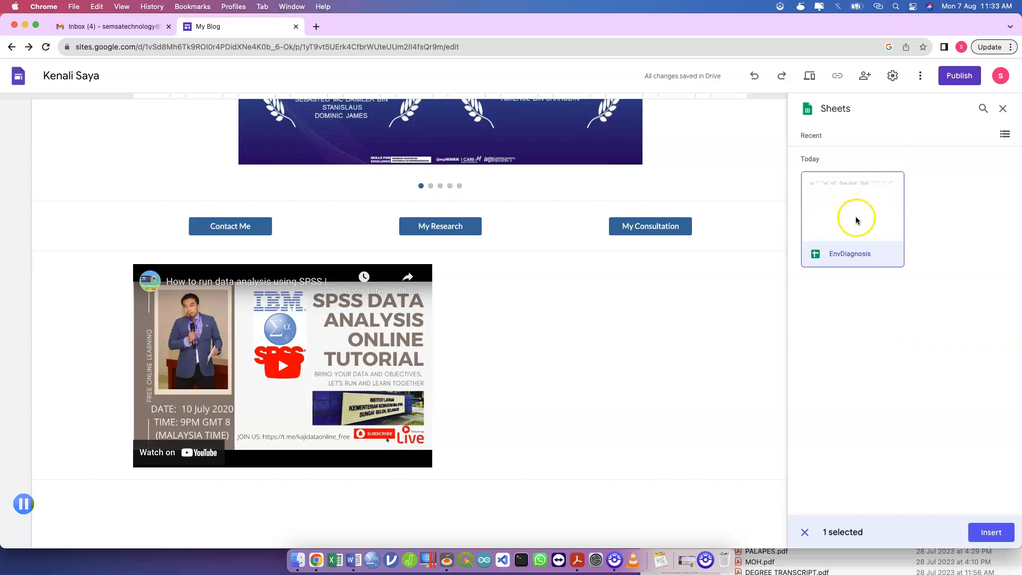
{"action": "left_click", "coordinate": [990, 531]}
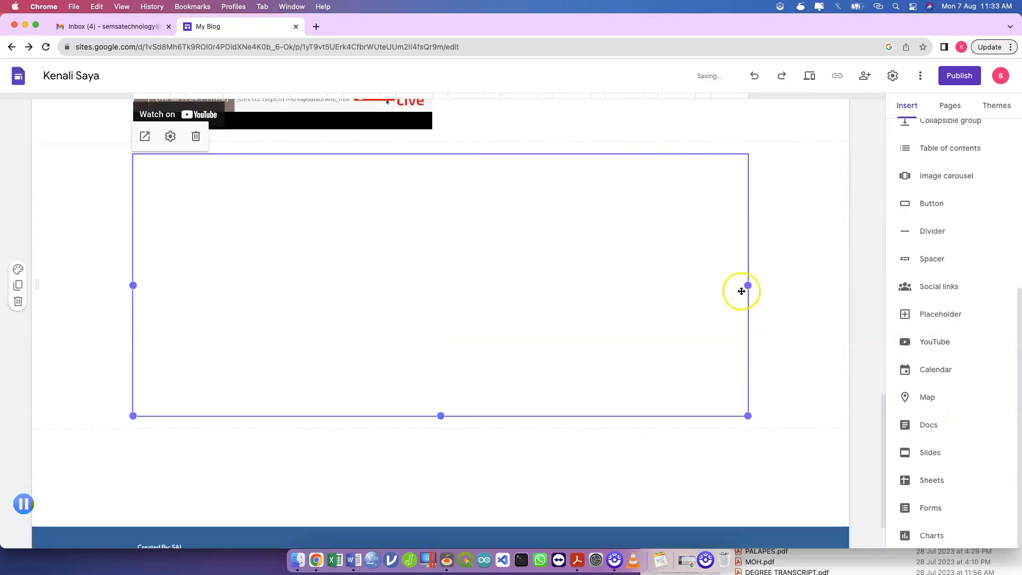
- Move the EnvDiagnosis spreadsheet into the empty space beside the SPSS video, and add a divider below that section
{"action": "scroll", "coordinate": [673, 276], "scroll_direction": "up", "scroll_amount": 5}
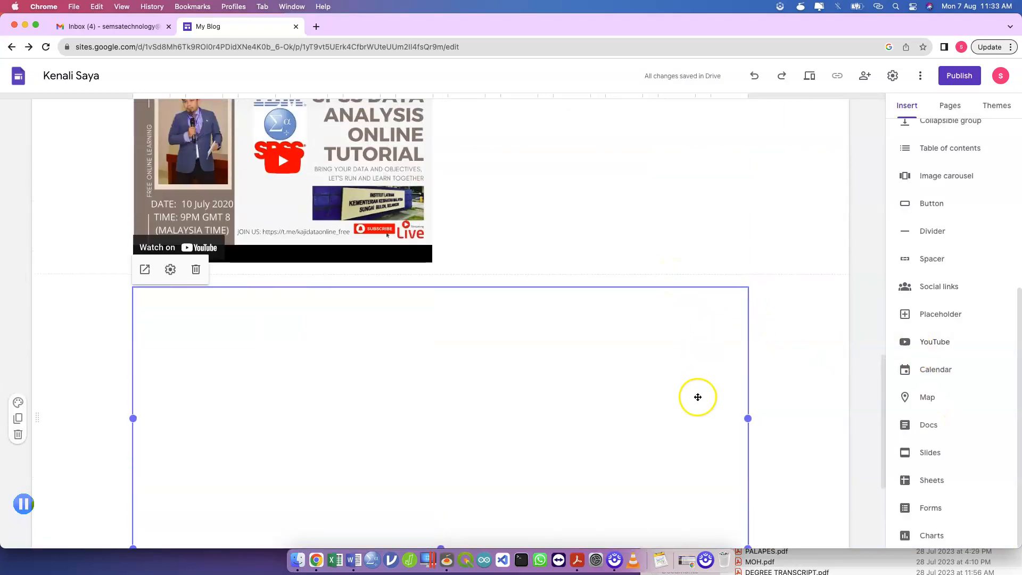
{"action": "scroll", "coordinate": [696, 353], "scroll_direction": "down", "scroll_amount": 3}
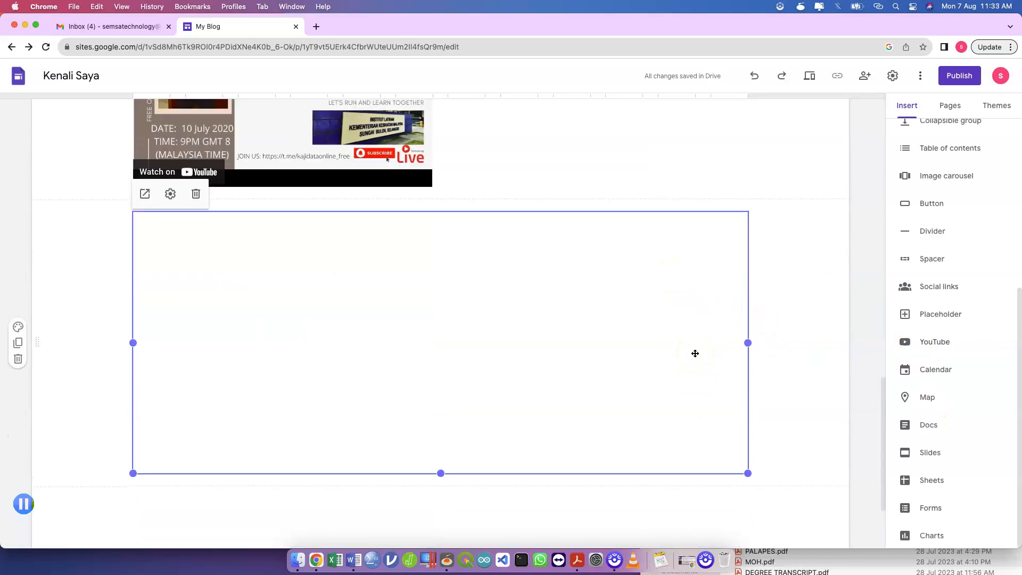
{"action": "scroll", "coordinate": [754, 193], "scroll_direction": "up", "scroll_amount": 5}
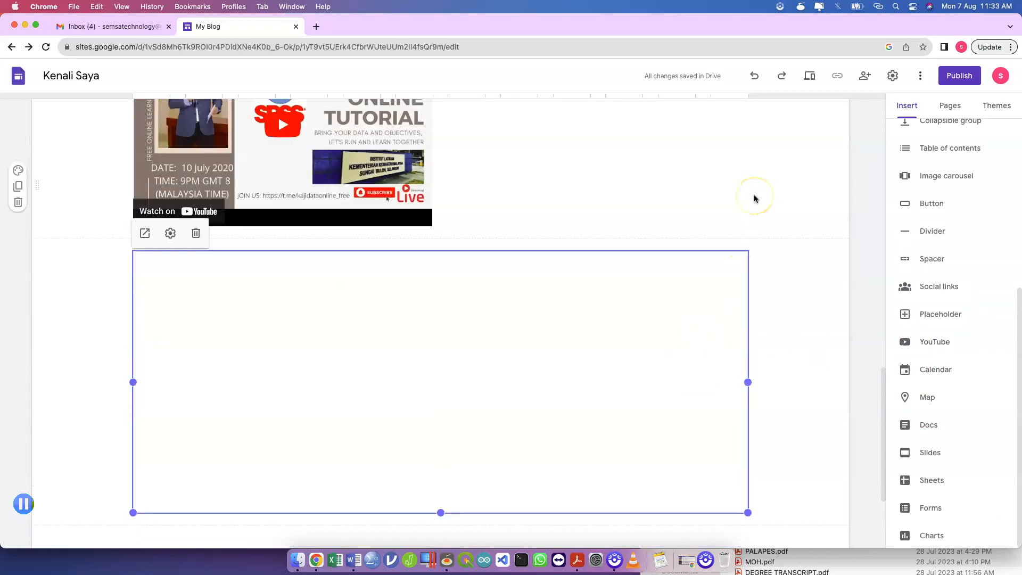
{"action": "left_click_drag", "start_coordinate": [612, 361], "coordinate": [665, 223]}
{"action": "left_click", "coordinate": [939, 233]}
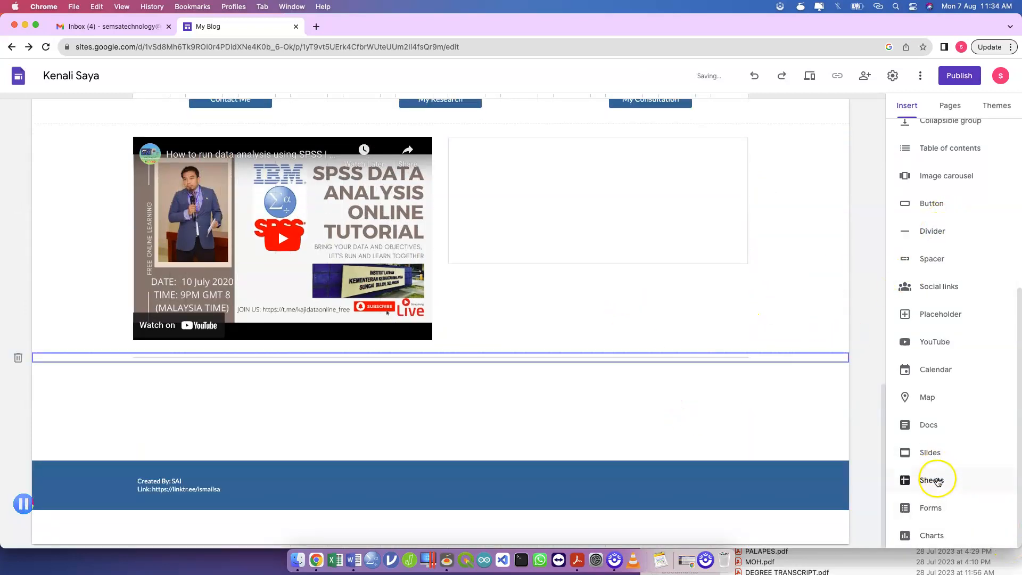
- Choose the Borang Soal Selidik form from Google Forms for embedding on the page
{"action": "left_click", "coordinate": [929, 508]}
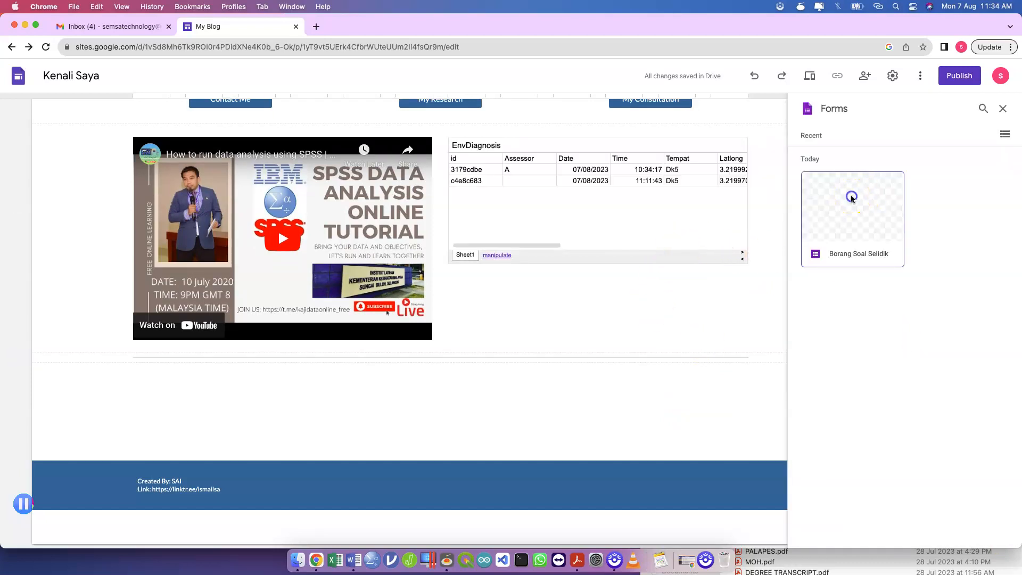
{"action": "double_click", "coordinate": [852, 198]}
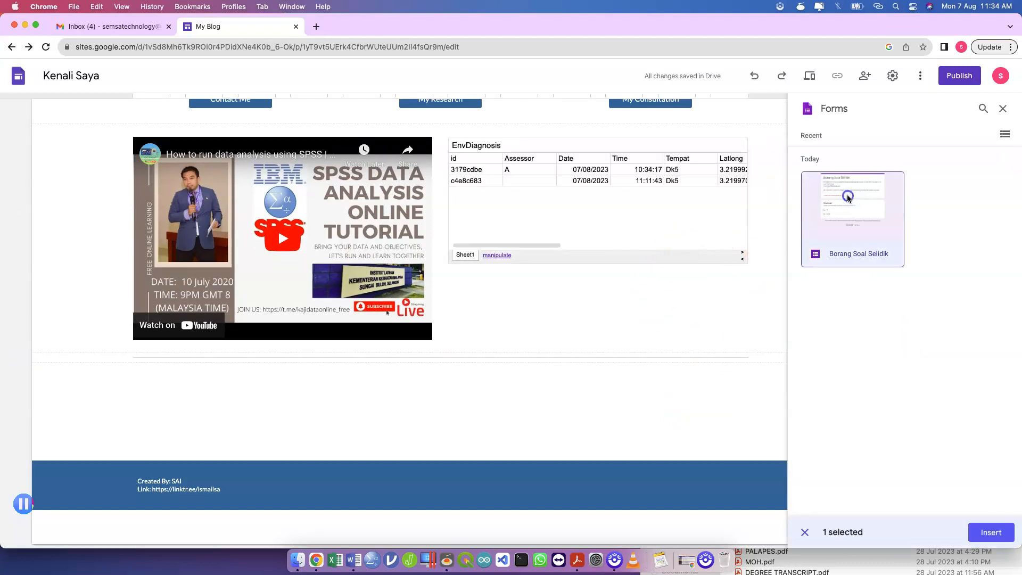
- Insert the Borang Soal Selidik form below the divider and resize its frame to be shorter and span the full content width
{"action": "left_click", "coordinate": [864, 251]}
{"action": "left_click", "coordinate": [988, 533]}
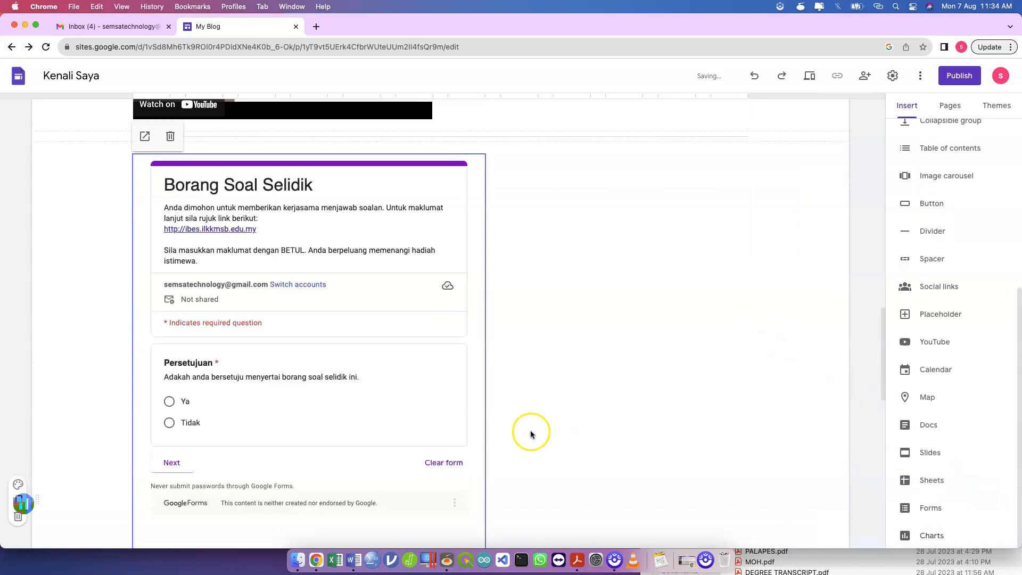
{"action": "scroll", "coordinate": [529, 432], "scroll_direction": "down", "scroll_amount": 2}
{"action": "scroll", "coordinate": [376, 466], "scroll_direction": "down", "scroll_amount": 5}
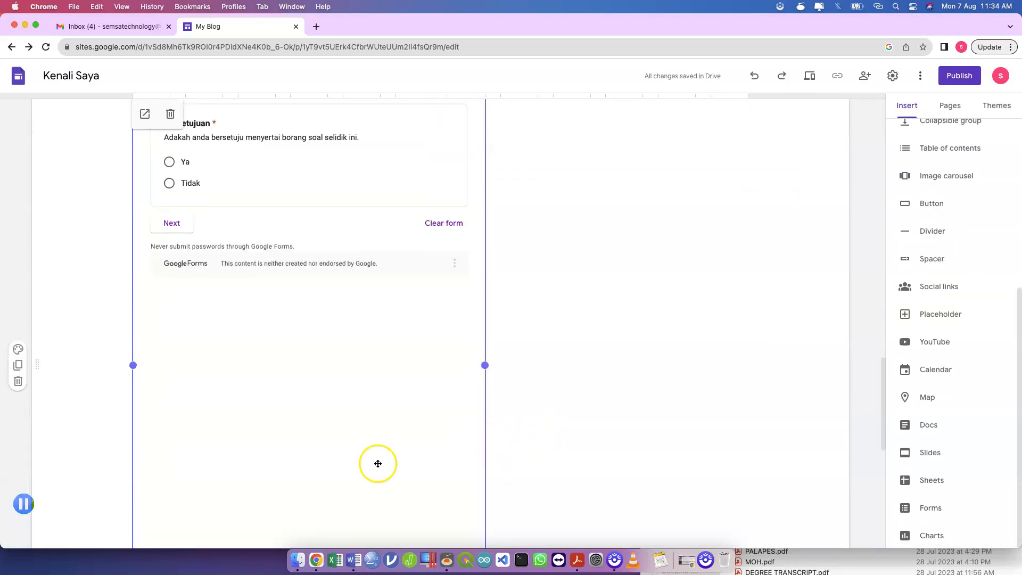
{"action": "scroll", "coordinate": [360, 469], "scroll_direction": "down", "scroll_amount": 5}
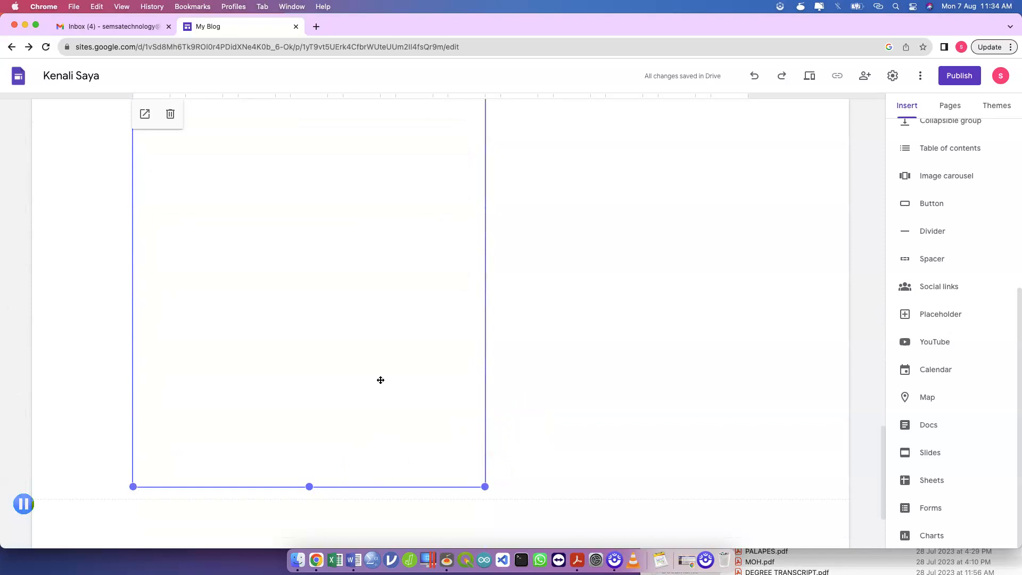
{"action": "left_click_drag", "start_coordinate": [310, 458], "coordinate": [332, 222]}
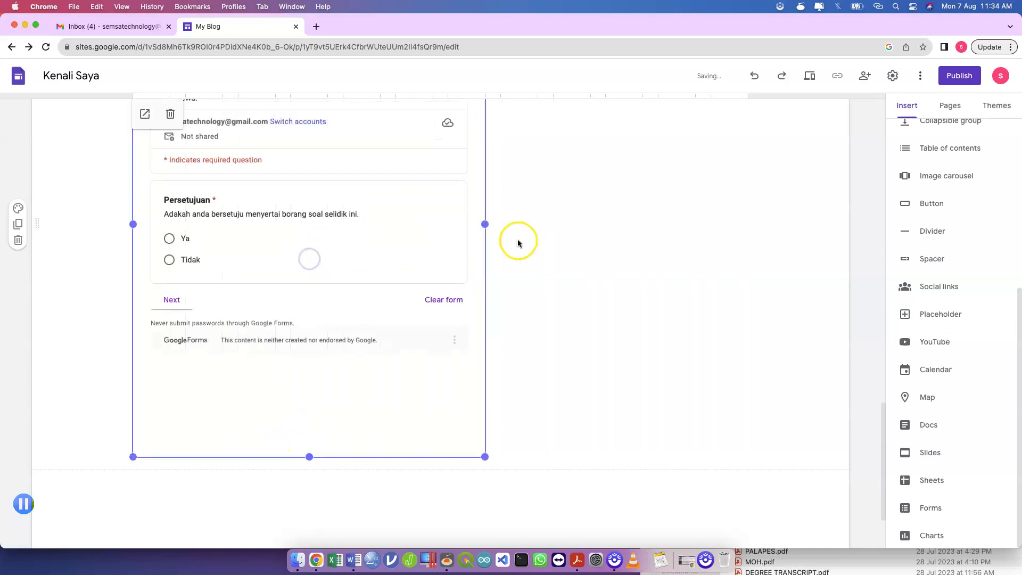
{"action": "scroll", "coordinate": [518, 238], "scroll_direction": "up", "scroll_amount": 5}
{"action": "left_click_drag", "start_coordinate": [487, 471], "coordinate": [754, 474]}
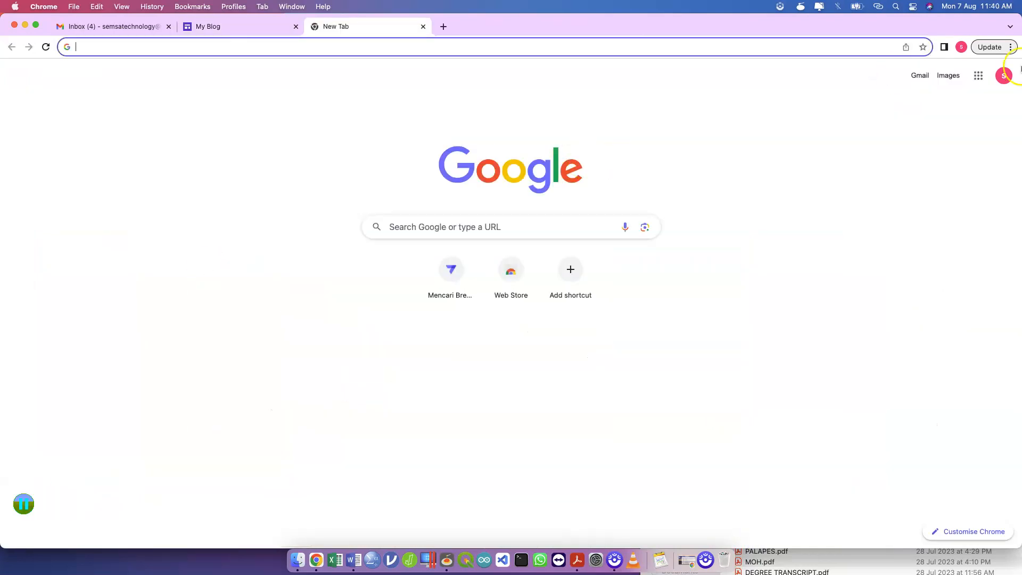
- Go to Google Drive in the new browser tab and open the BorangSoalSelidik folder
{"action": "left_click", "coordinate": [979, 75]}
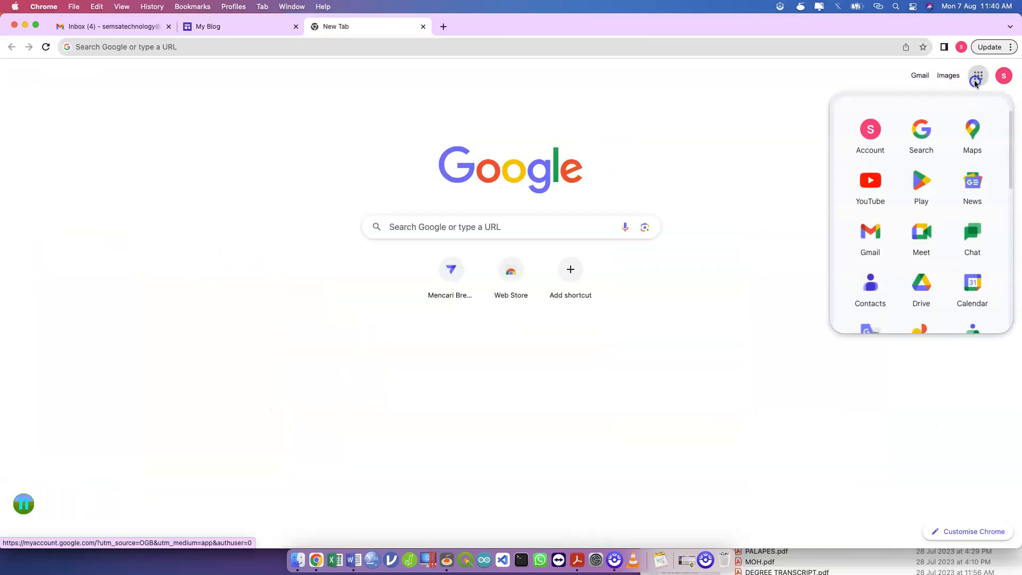
{"action": "left_click", "coordinate": [928, 288]}
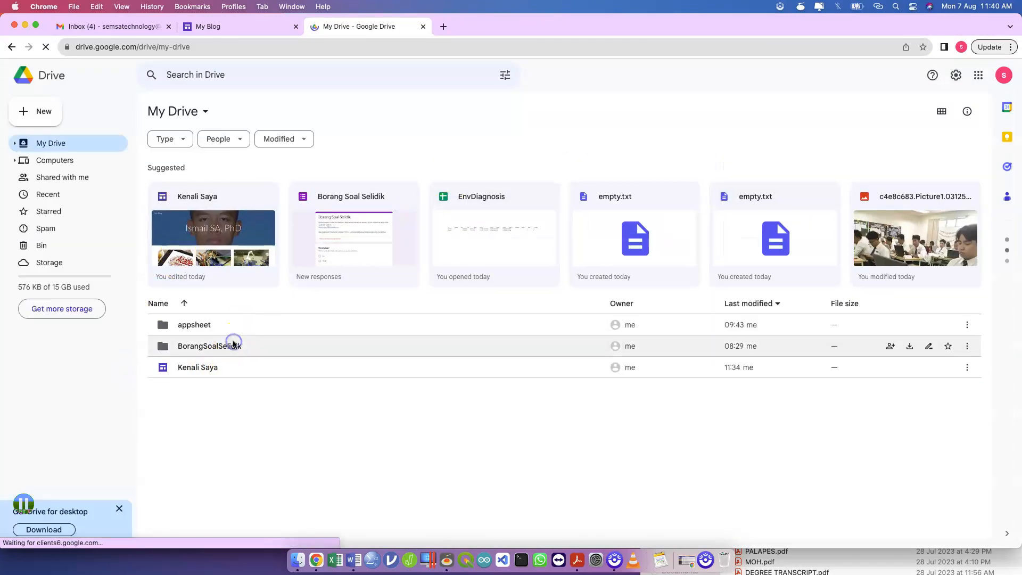
{"action": "left_click", "coordinate": [221, 347]}
{"action": "double_click", "coordinate": [221, 347]}
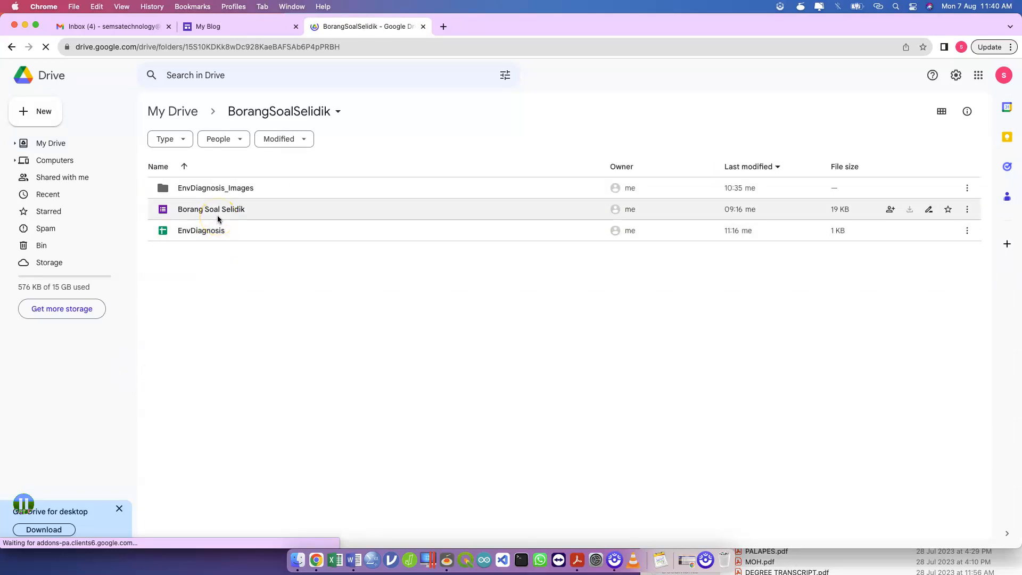
{"action": "double_click", "coordinate": [218, 213]}
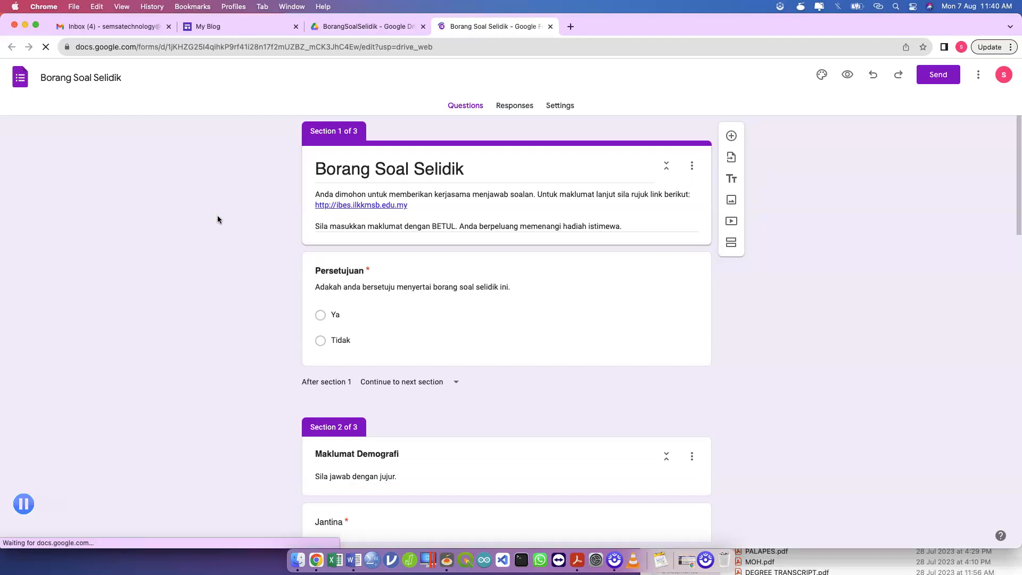
{"action": "left_click", "coordinate": [522, 105]}
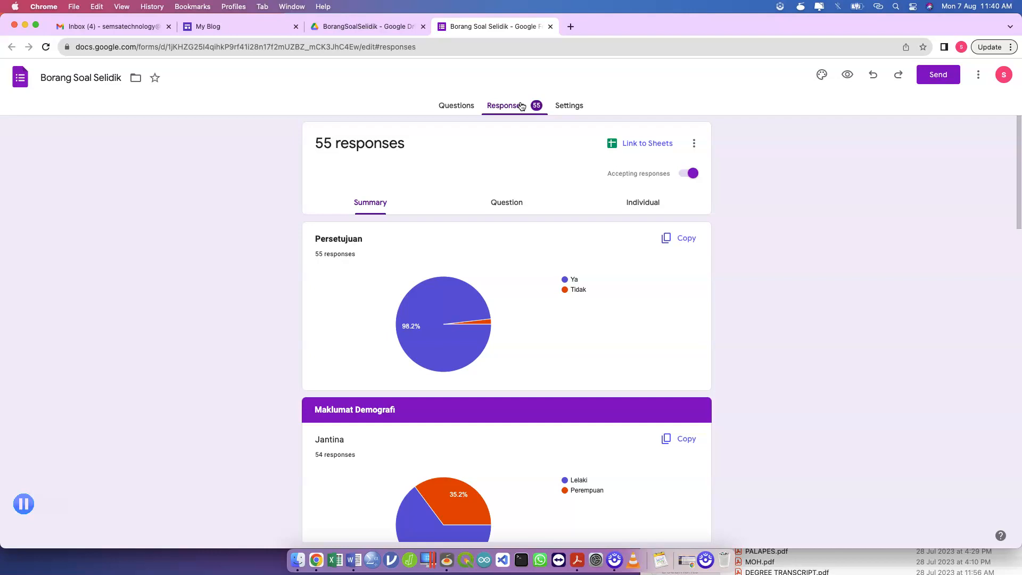
{"action": "left_click", "coordinate": [466, 107]}
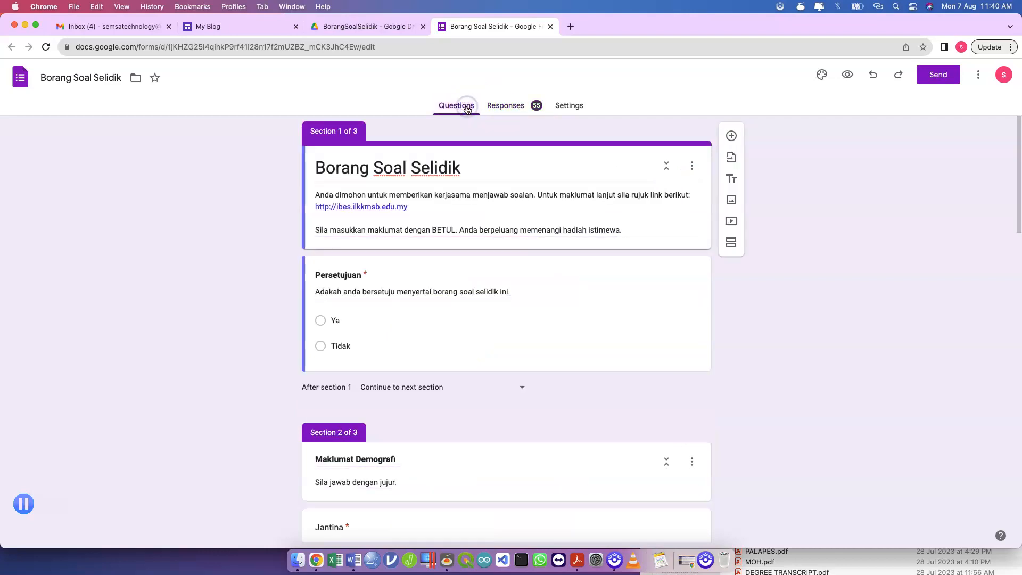
{"action": "left_click", "coordinate": [495, 107]}
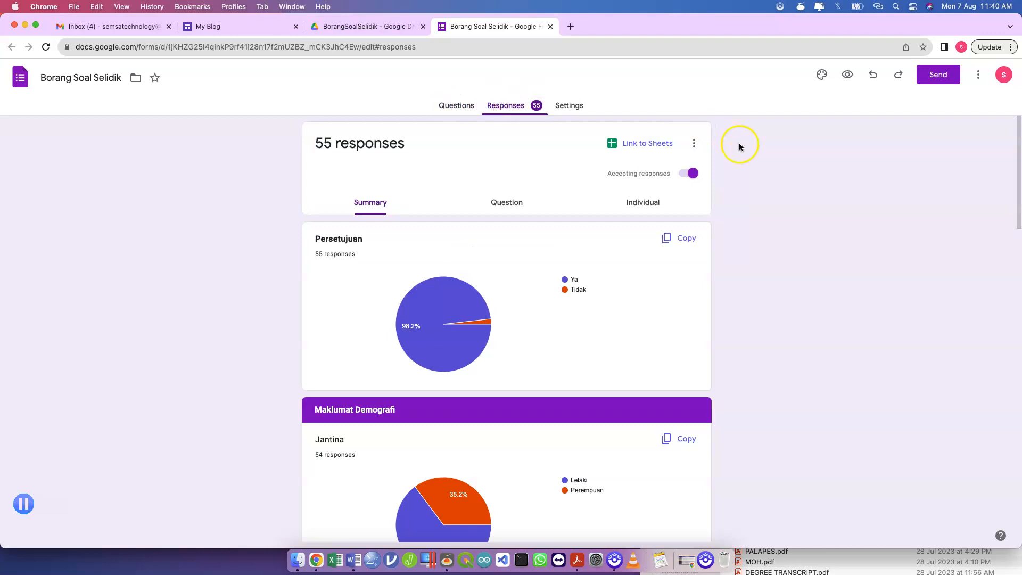
{"action": "left_click", "coordinate": [697, 144]}
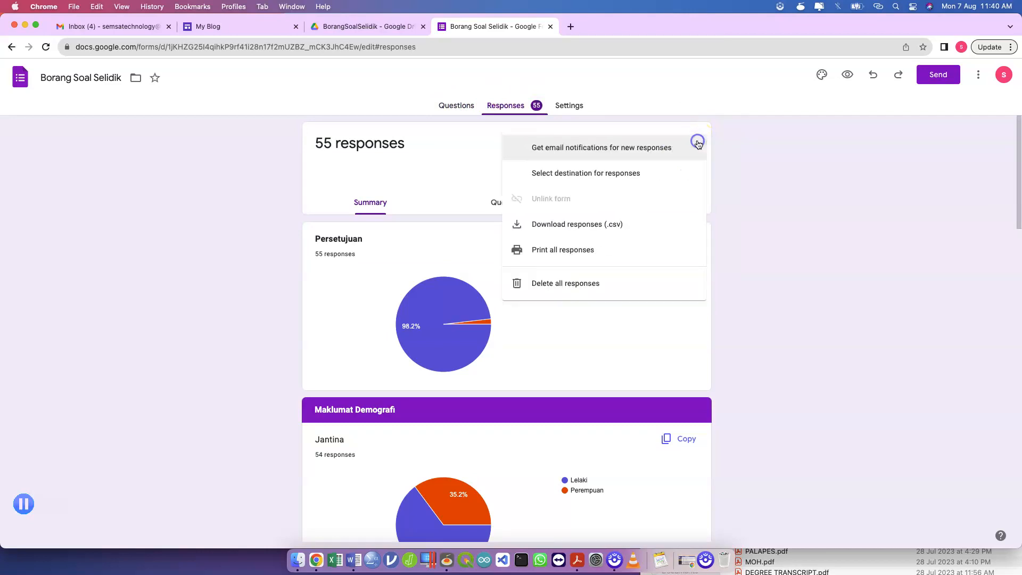
{"action": "left_click", "coordinate": [653, 180]}
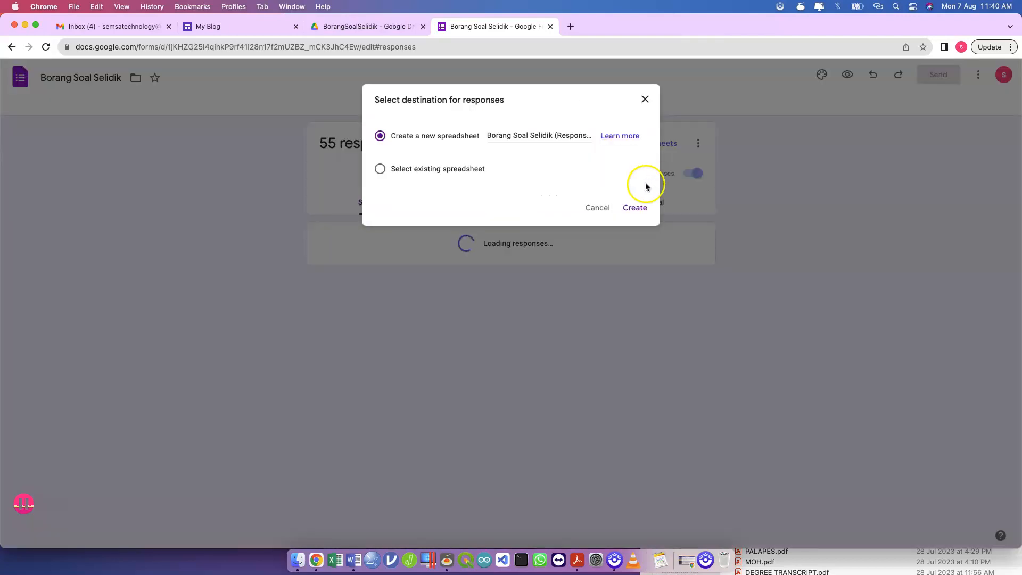
{"action": "left_click", "coordinate": [592, 209]}
{"action": "left_click", "coordinate": [551, 27]}
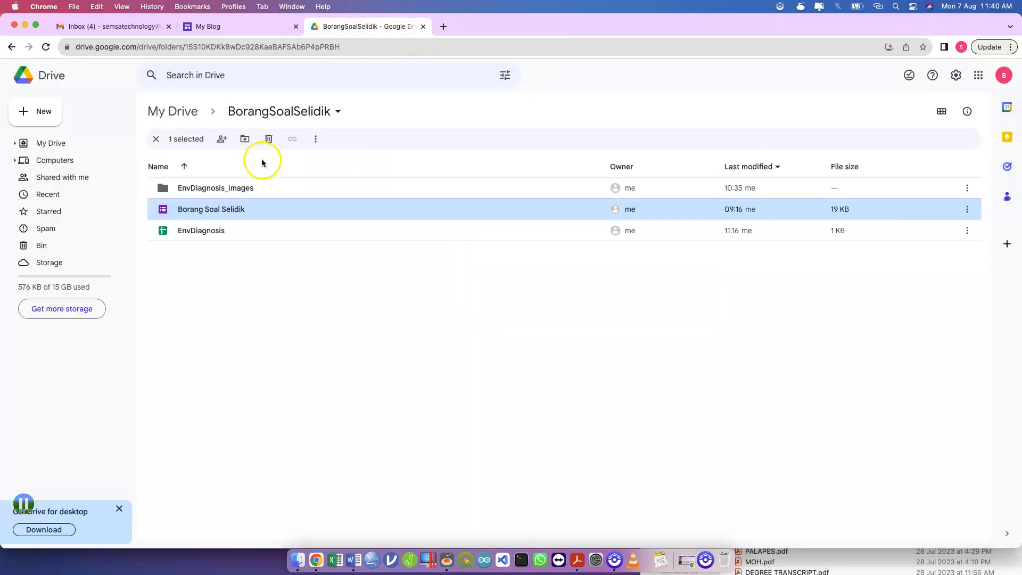
- Open the Borang Soal Selidik form and link its responses to a new spreadsheet
{"action": "double_click", "coordinate": [222, 213]}
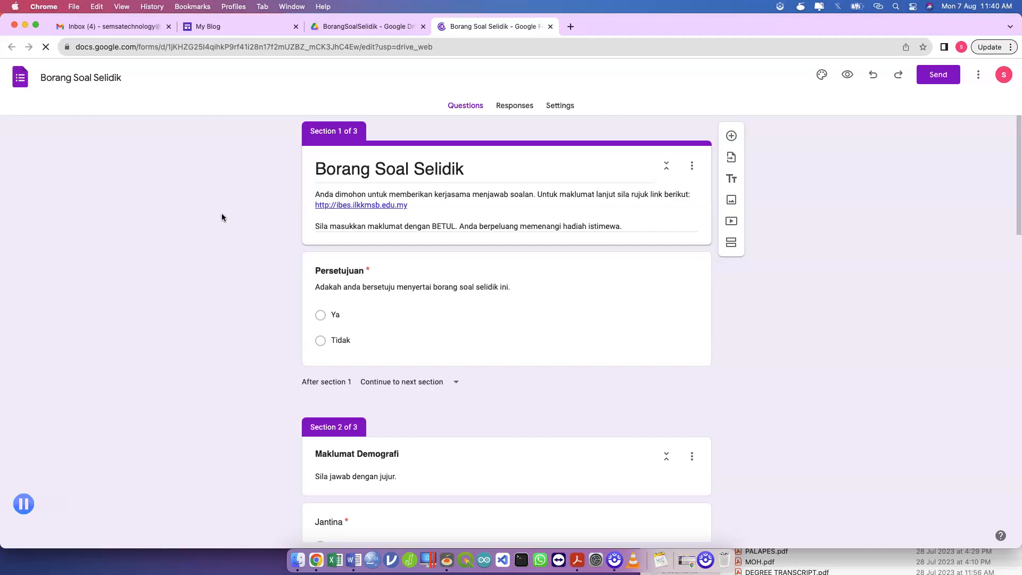
{"action": "left_click", "coordinate": [510, 105]}
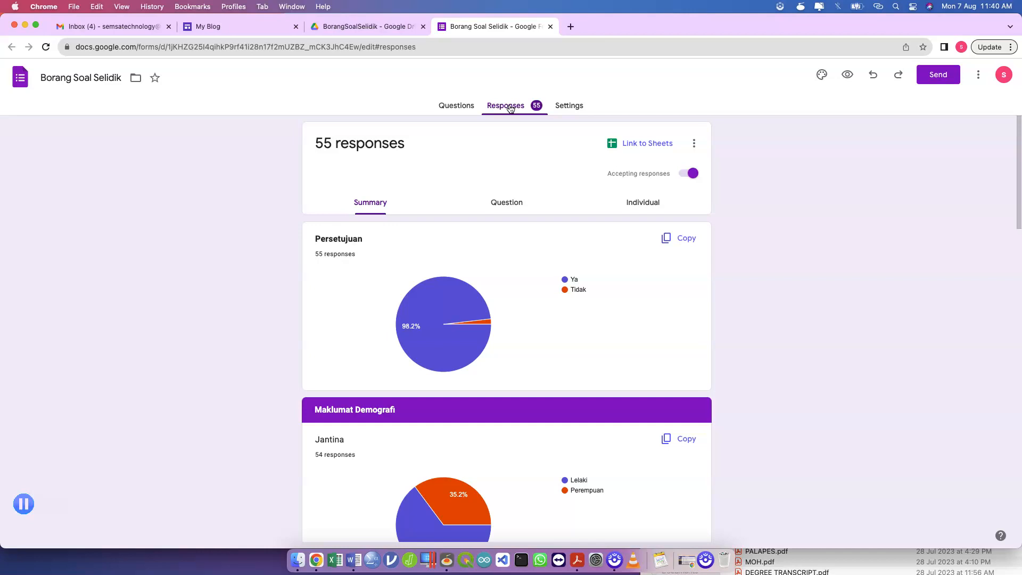
{"action": "left_click", "coordinate": [695, 144]}
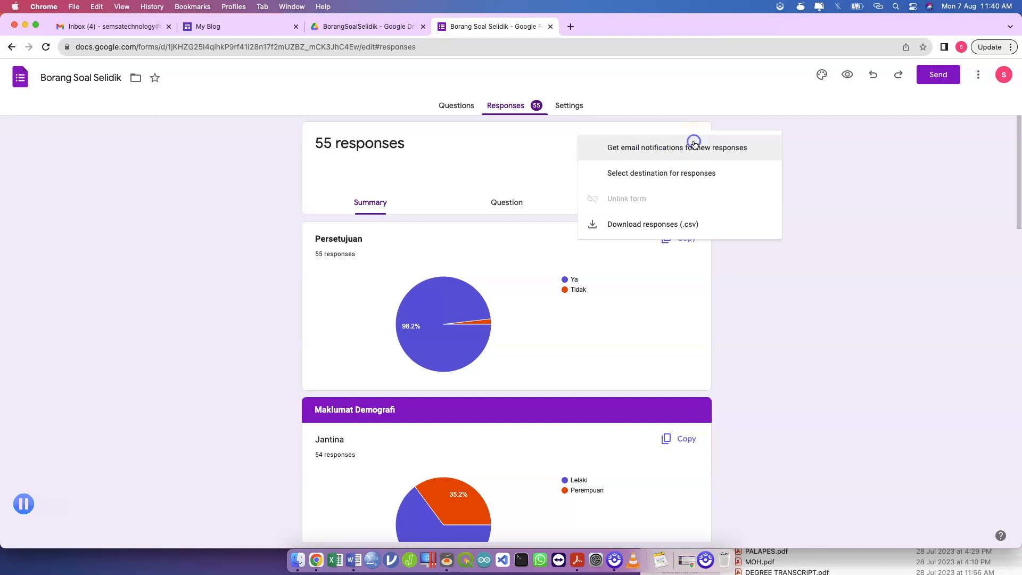
{"action": "left_click", "coordinate": [666, 177]}
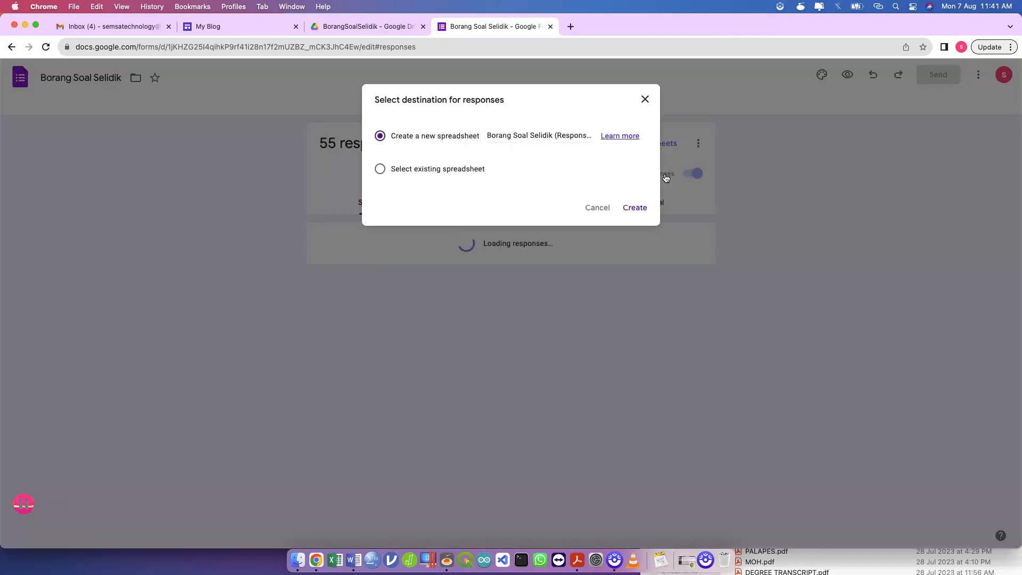
{"action": "left_click", "coordinate": [639, 208]}
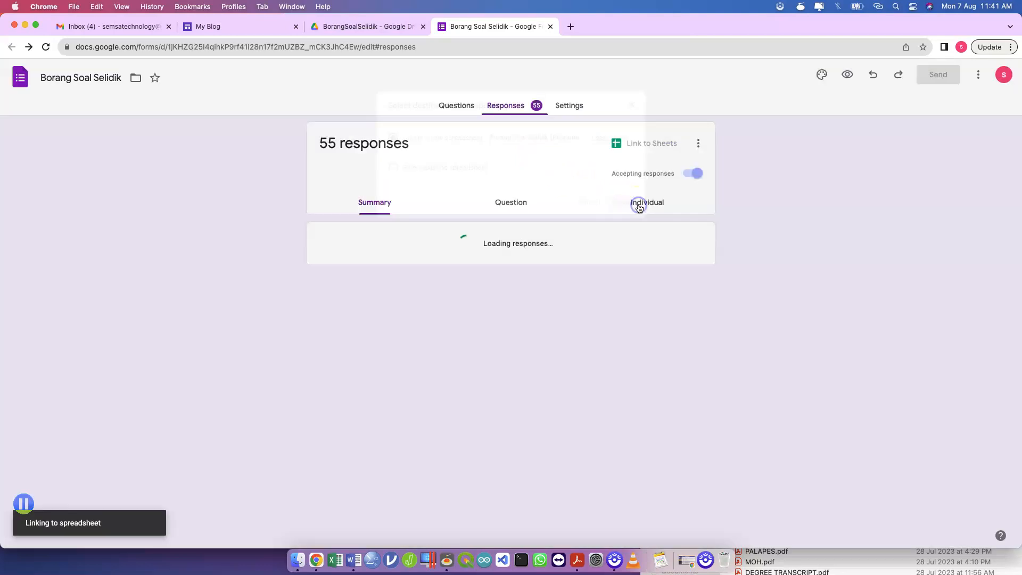
- Return to the BorangSoalSelidik folder in Drive and open the Borang Soal Selidik (Responses) spreadsheet
{"action": "left_click", "coordinate": [355, 28]}
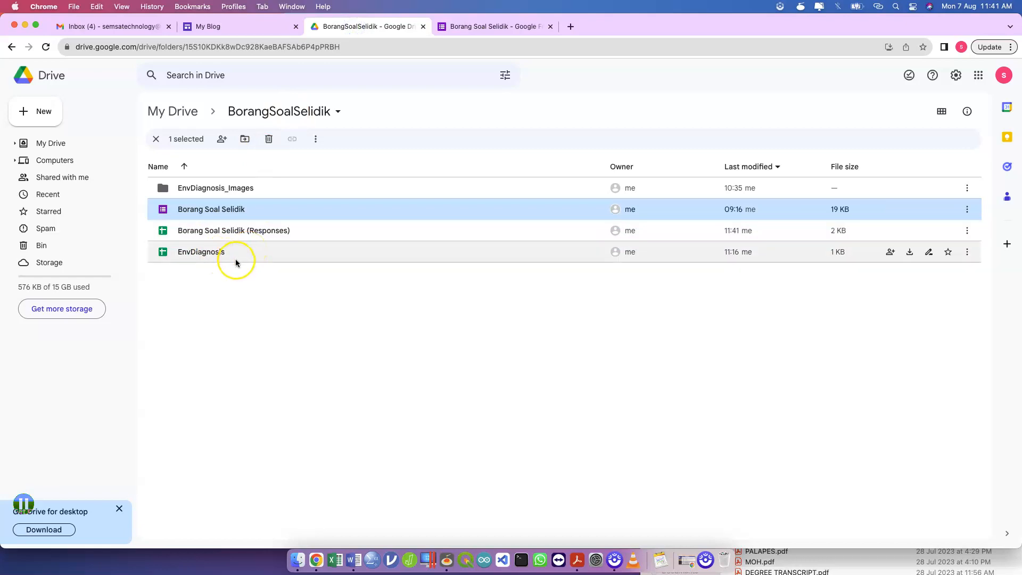
{"action": "left_click", "coordinate": [252, 235]}
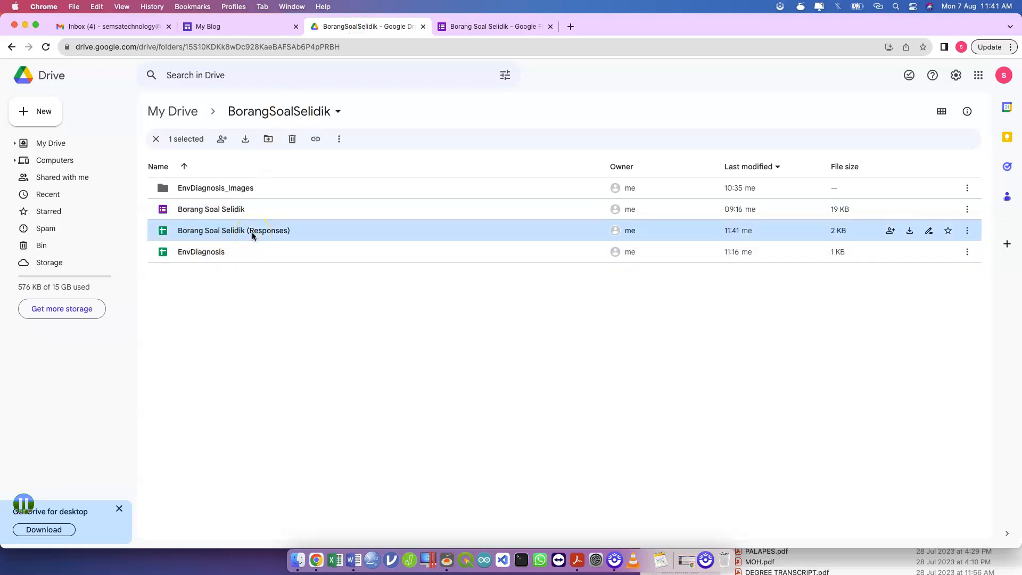
{"action": "double_click", "coordinate": [251, 232]}
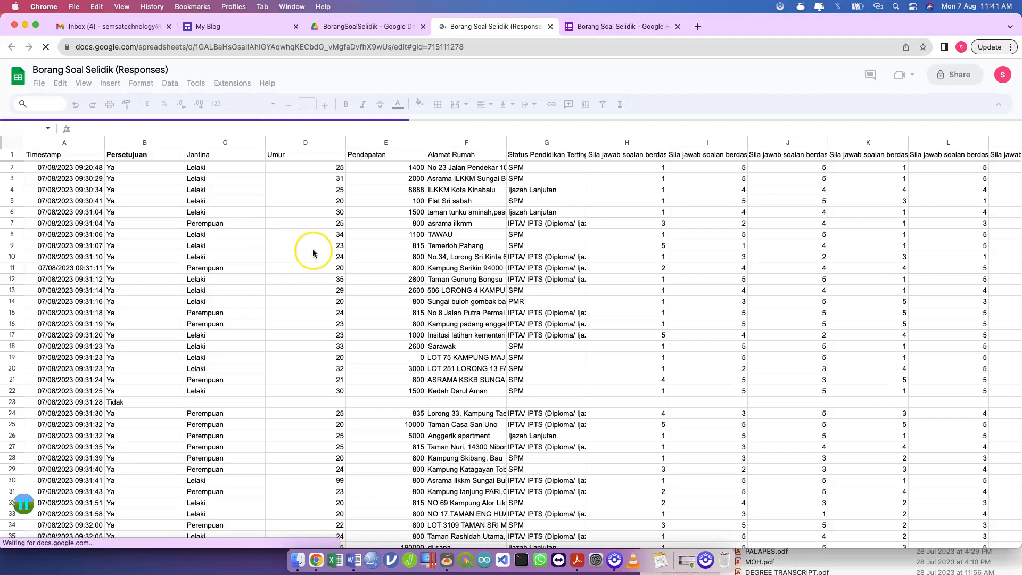
- Examine the form responses in the sheet, including the consent, gender, age, income and home address columns
{"action": "scroll", "coordinate": [312, 249], "scroll_direction": "down", "scroll_amount": 1}
{"action": "scroll", "coordinate": [312, 249], "scroll_direction": "down", "scroll_amount": 4}
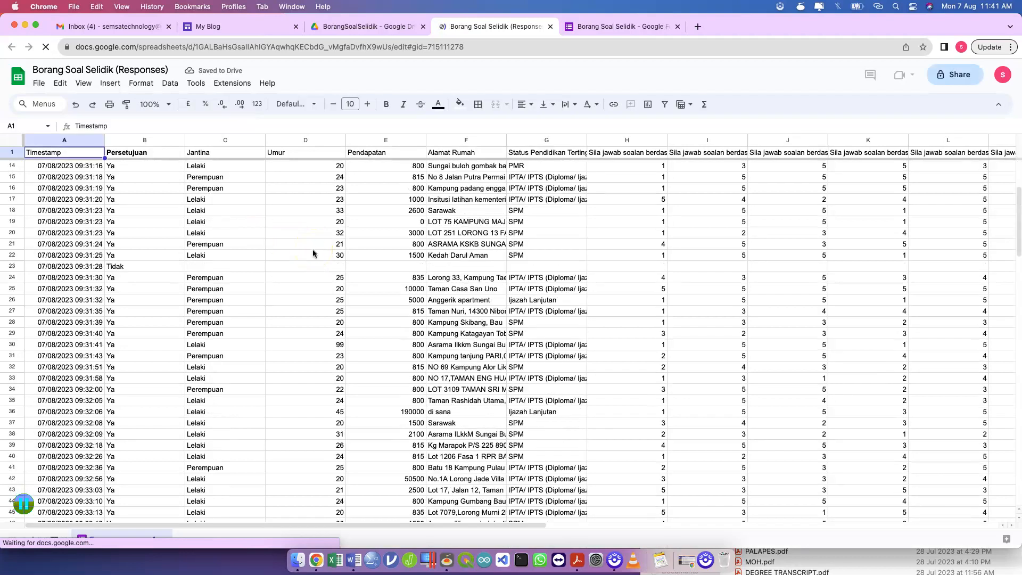
{"action": "left_click", "coordinate": [143, 268]}
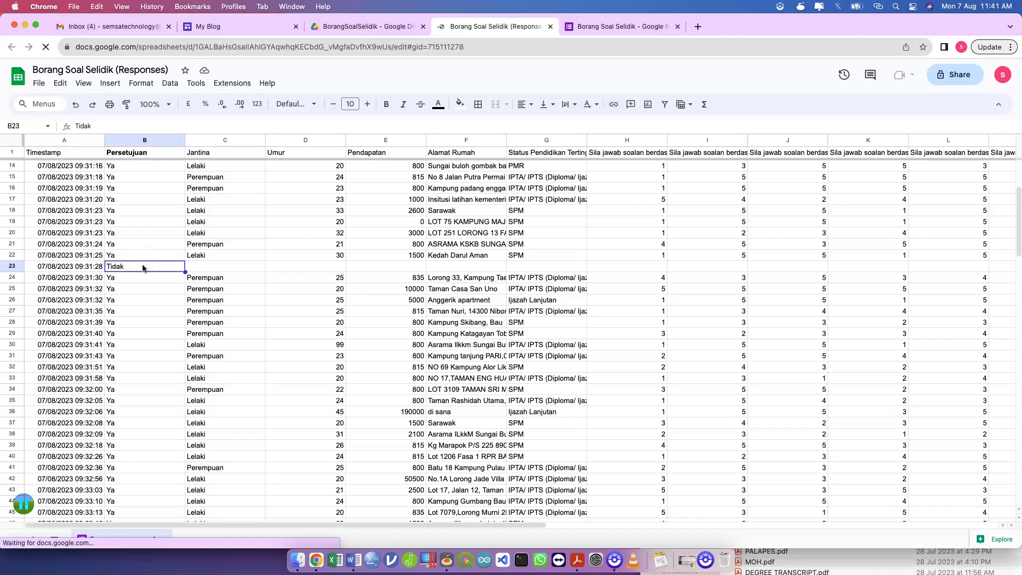
{"action": "scroll", "coordinate": [143, 267], "scroll_direction": "down", "scroll_amount": 4}
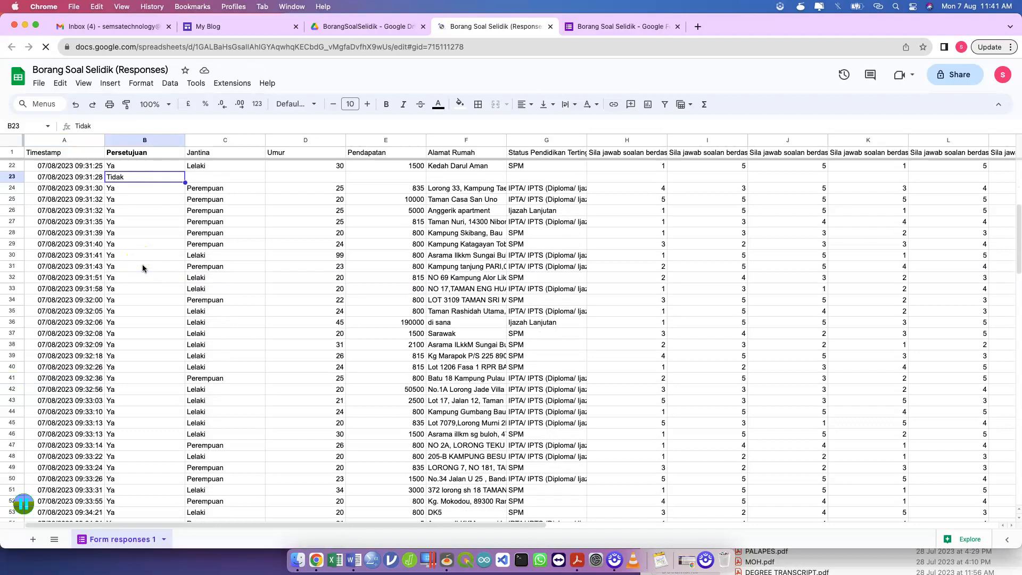
{"action": "scroll", "coordinate": [461, 362], "scroll_direction": "down", "scroll_amount": 1}
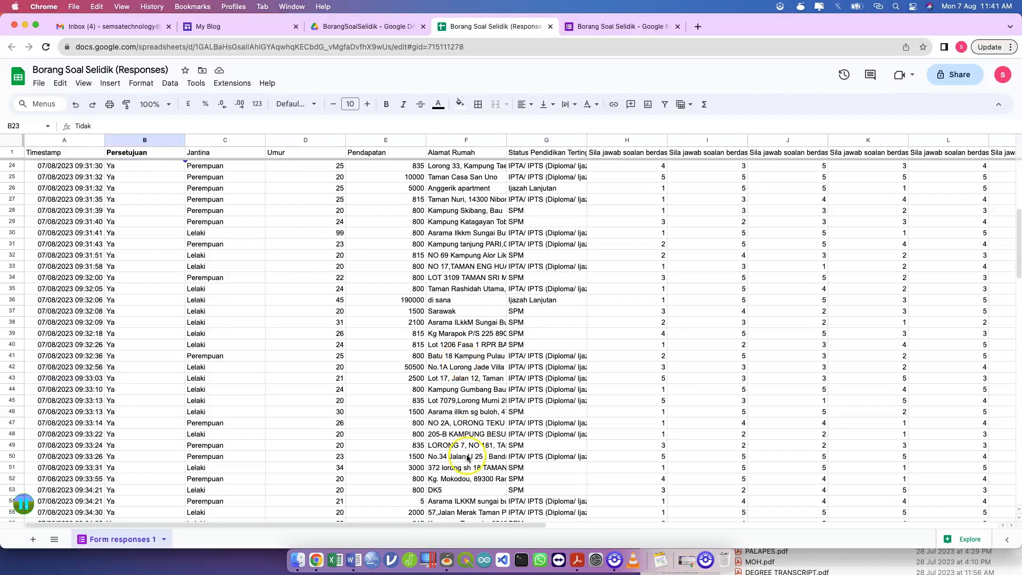
{"action": "left_click", "coordinate": [450, 491]}
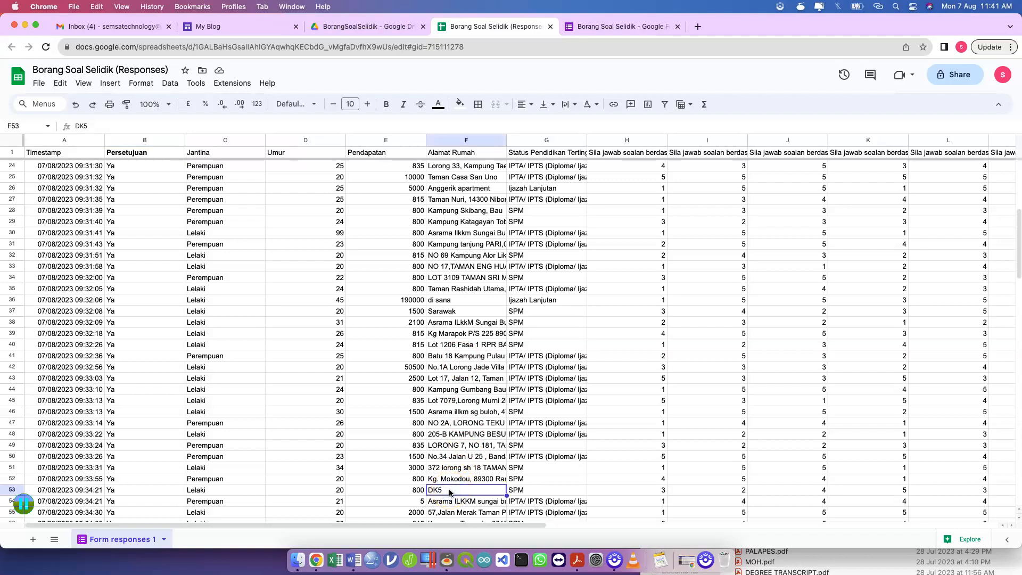
{"action": "left_click", "coordinate": [414, 507]}
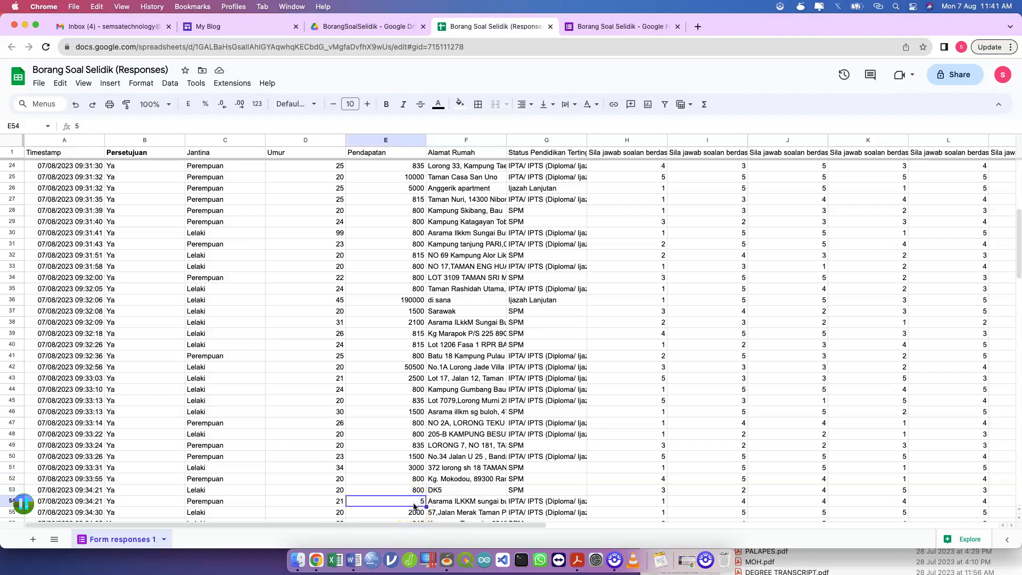
{"action": "left_click", "coordinate": [292, 504]}
{"action": "left_click", "coordinate": [248, 505]}
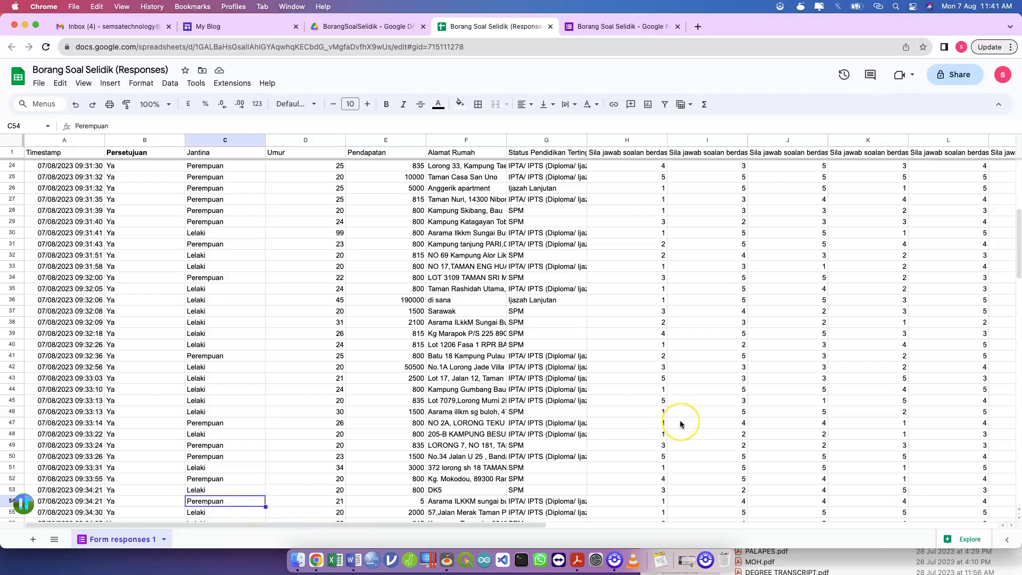
{"action": "scroll", "coordinate": [680, 420], "scroll_direction": "right", "scroll_amount": 10}
{"action": "scroll", "coordinate": [681, 424], "scroll_direction": "left", "scroll_amount": 10}
{"action": "scroll", "coordinate": [680, 424], "scroll_direction": "down", "scroll_amount": 5}
{"action": "scroll", "coordinate": [680, 420], "scroll_direction": "up", "scroll_amount": 15}
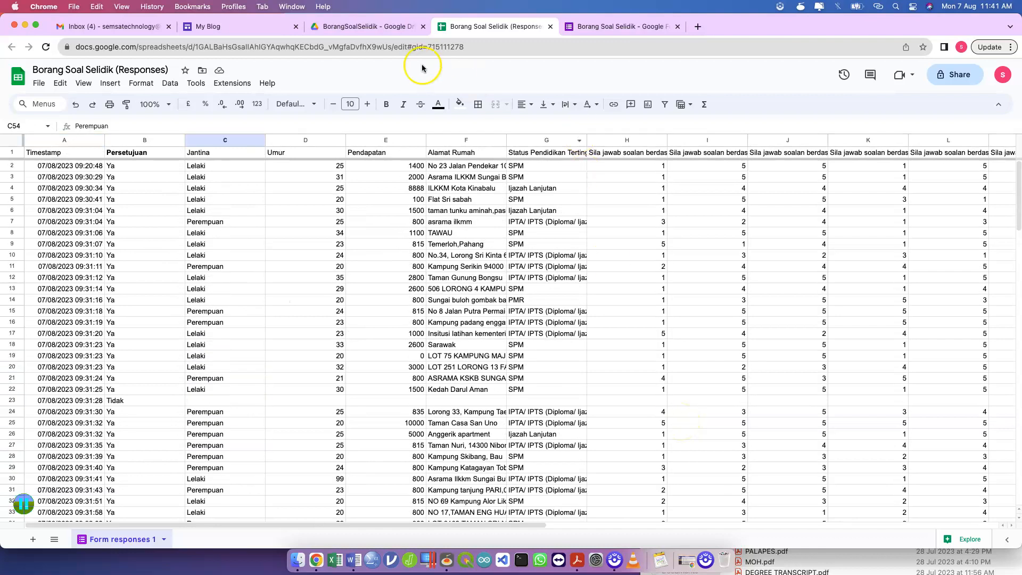
- Switch back to the My Blog page in Google Sites and reduce the height of the embedded form's frame
{"action": "left_click", "coordinate": [390, 29]}
{"action": "left_click", "coordinate": [249, 31]}
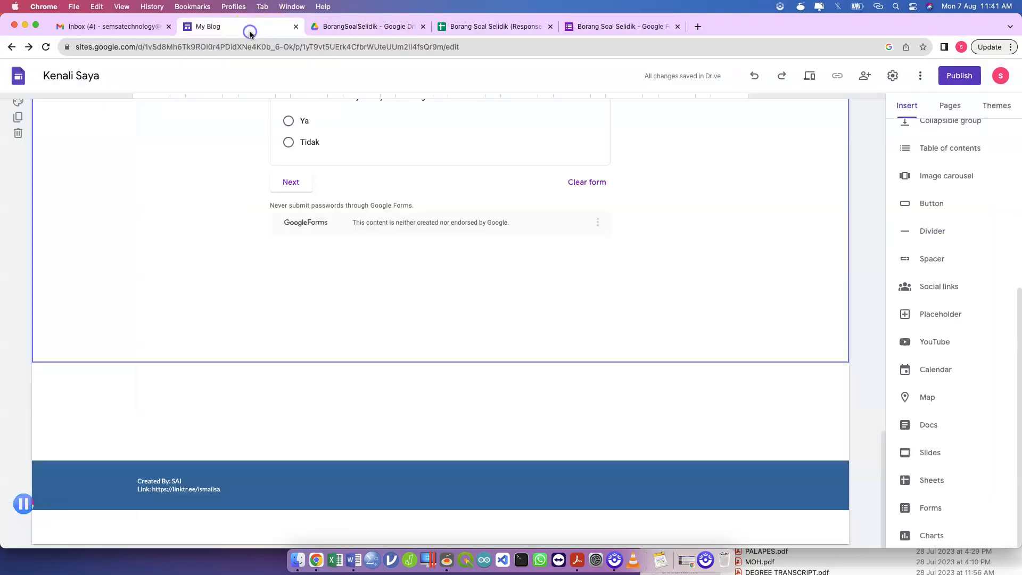
{"action": "left_click", "coordinate": [470, 311]}
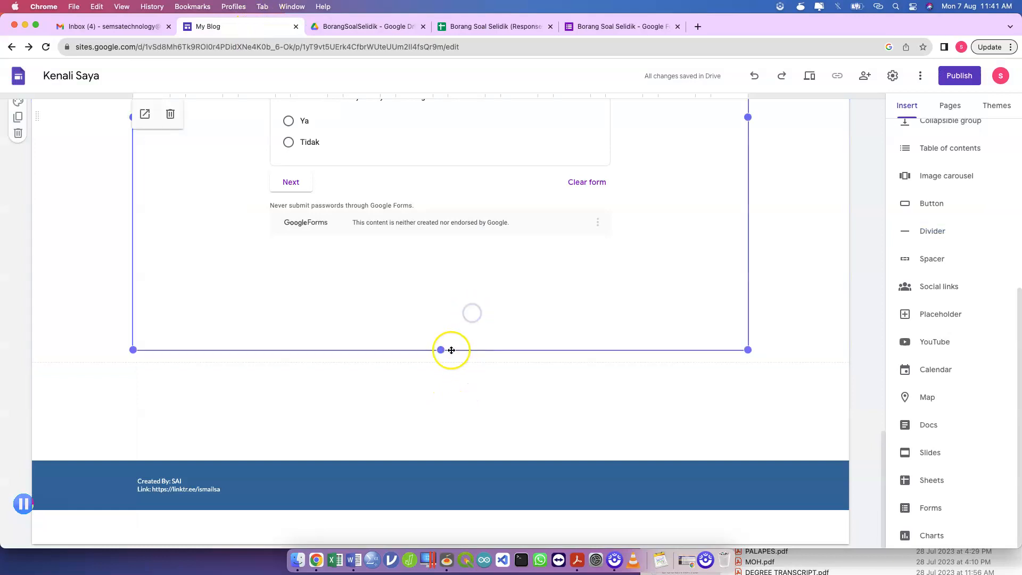
{"action": "left_click_drag", "start_coordinate": [441, 350], "coordinate": [441, 292]}
{"action": "left_click", "coordinate": [505, 400]}
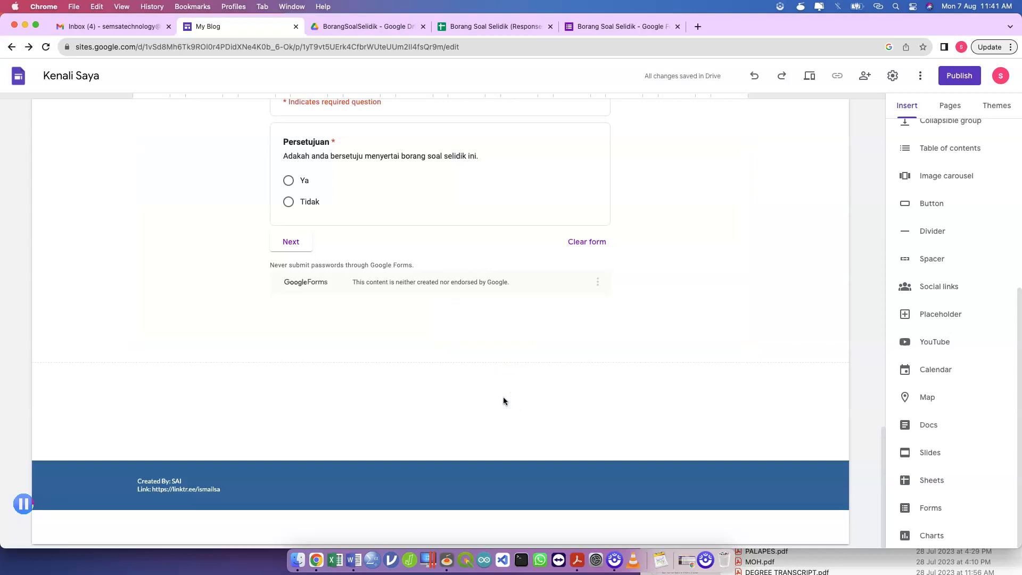
{"action": "left_click", "coordinate": [473, 421]}
{"action": "scroll", "coordinate": [474, 421], "scroll_direction": "up", "scroll_amount": 5}
{"action": "scroll", "coordinate": [474, 419], "scroll_direction": "up", "scroll_amount": 1}
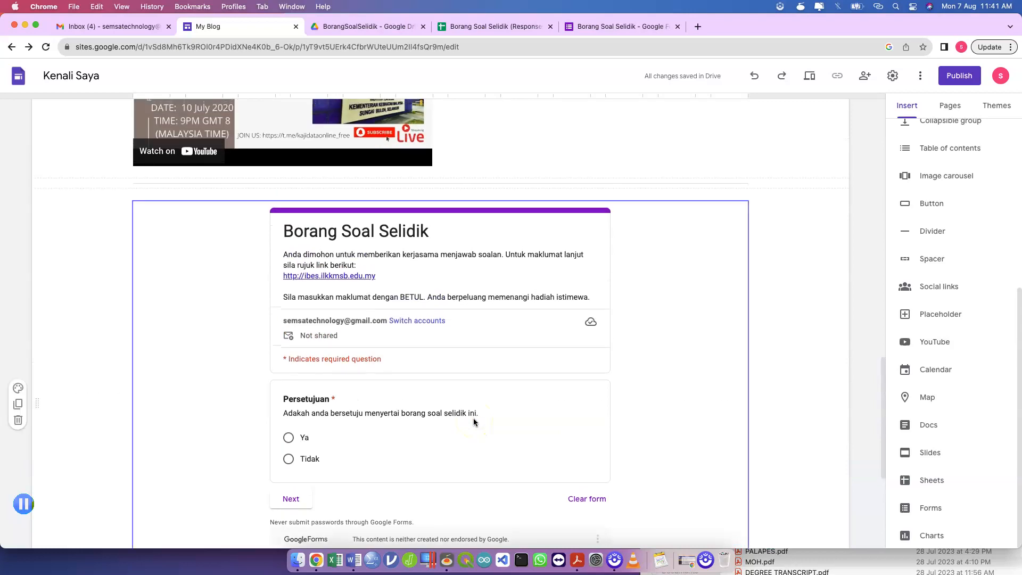
- Increase the height of the embedded EnvDiagnosis sheet to match the YouTube video beside it
{"action": "scroll", "coordinate": [474, 418], "scroll_direction": "up", "scroll_amount": 10}
{"action": "left_click", "coordinate": [698, 483]}
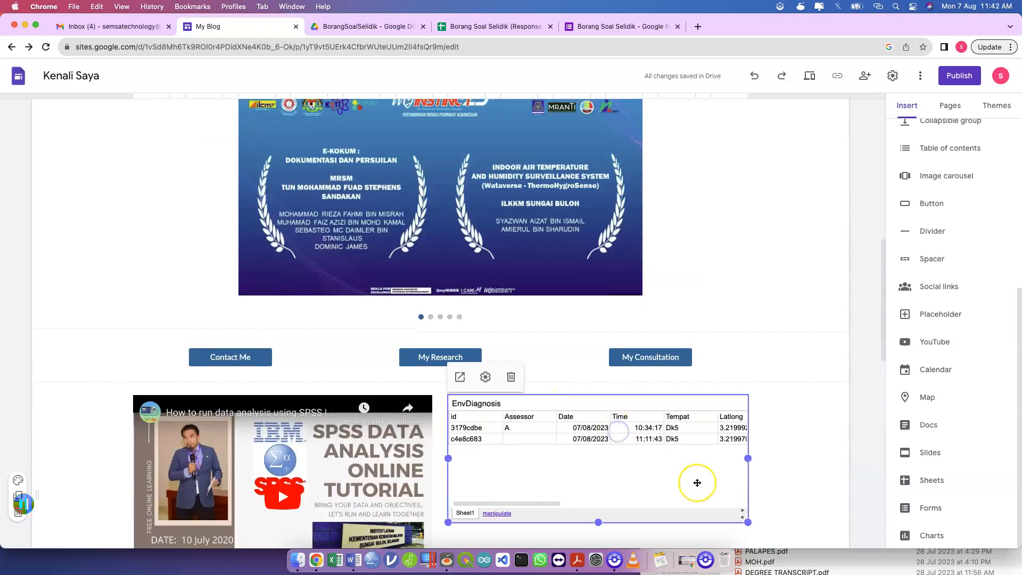
{"action": "scroll", "coordinate": [697, 483], "scroll_direction": "down", "scroll_amount": 6}
{"action": "left_click_drag", "start_coordinate": [599, 288], "coordinate": [598, 365]}
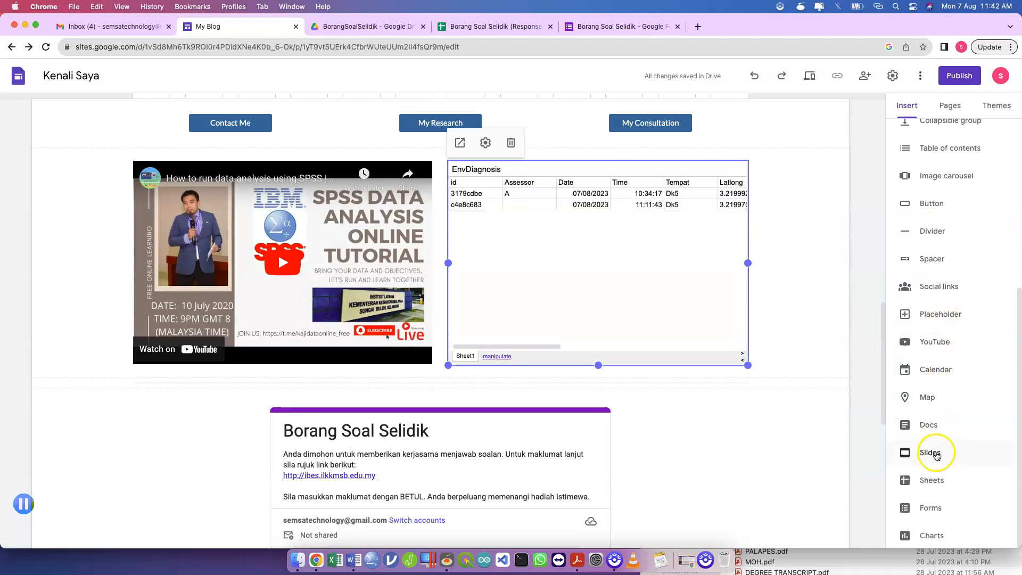
{"action": "scroll", "coordinate": [954, 476], "scroll_direction": "down", "scroll_amount": 1}
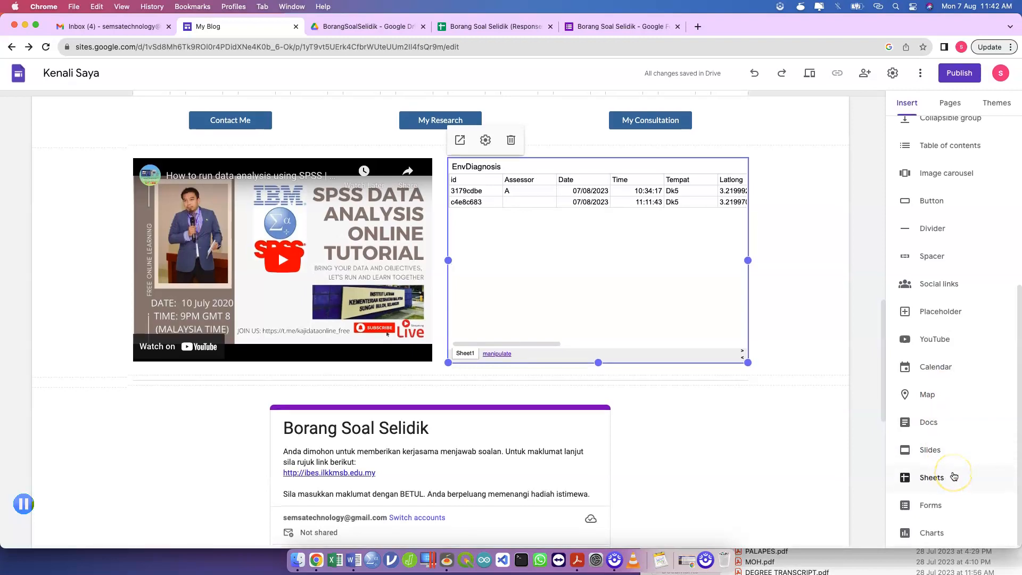
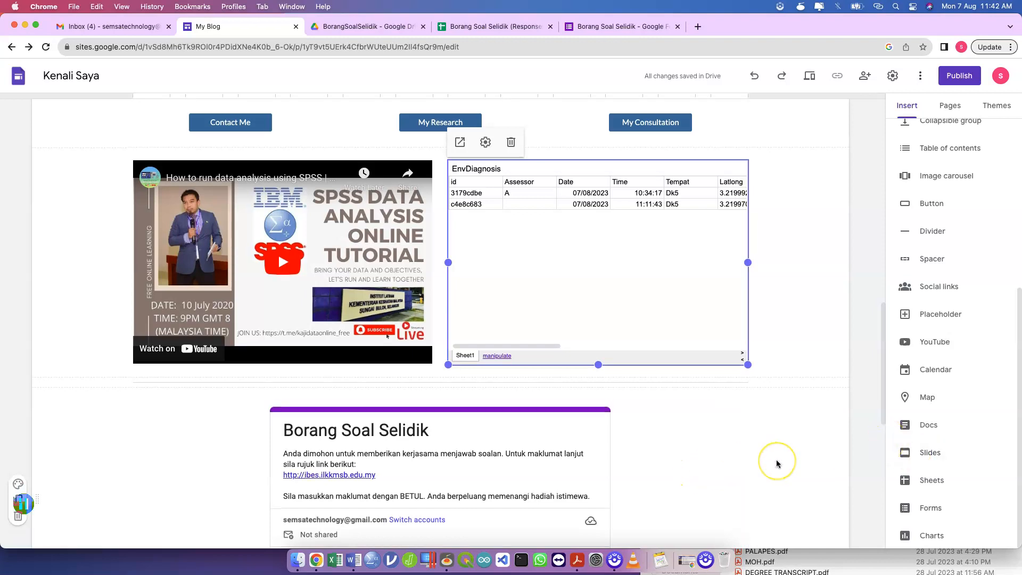
- Insert a divider below the embedded Borang Soal Selidik form, above the footer
{"action": "scroll", "coordinate": [776, 463], "scroll_direction": "down", "scroll_amount": 10}
{"action": "left_click", "coordinate": [771, 350]}
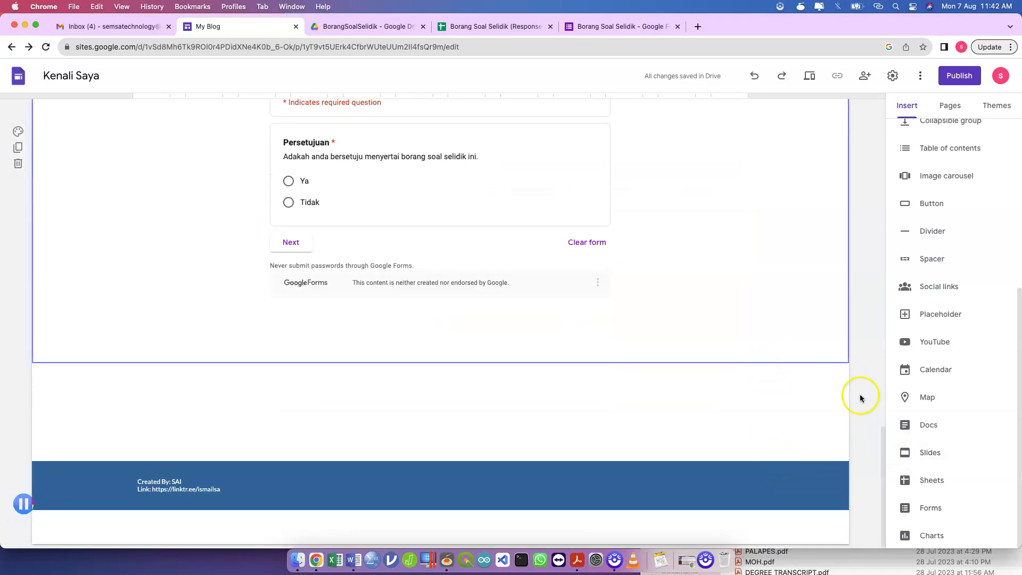
{"action": "left_click", "coordinate": [951, 239]}
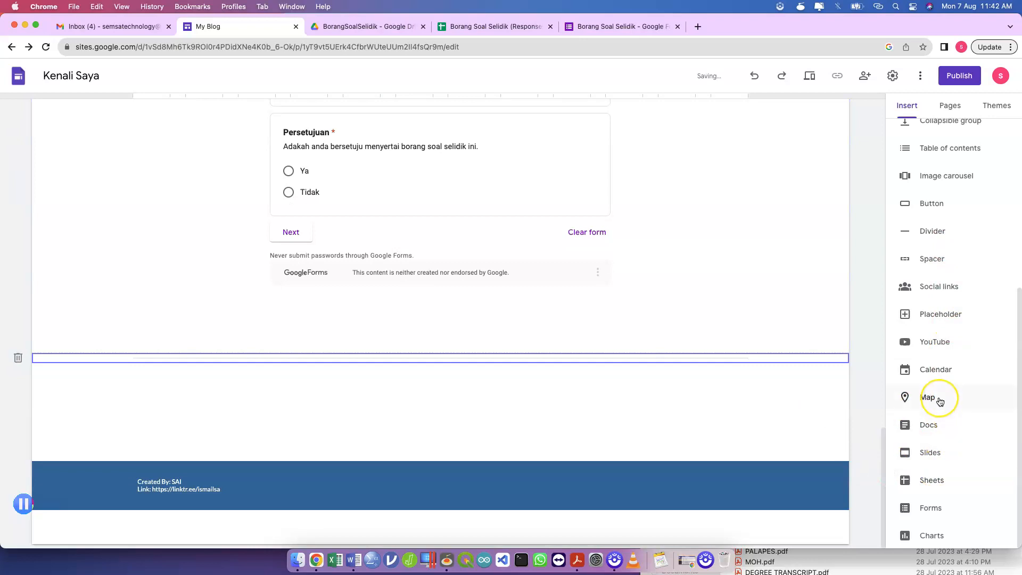
{"action": "left_click", "coordinate": [696, 437]}
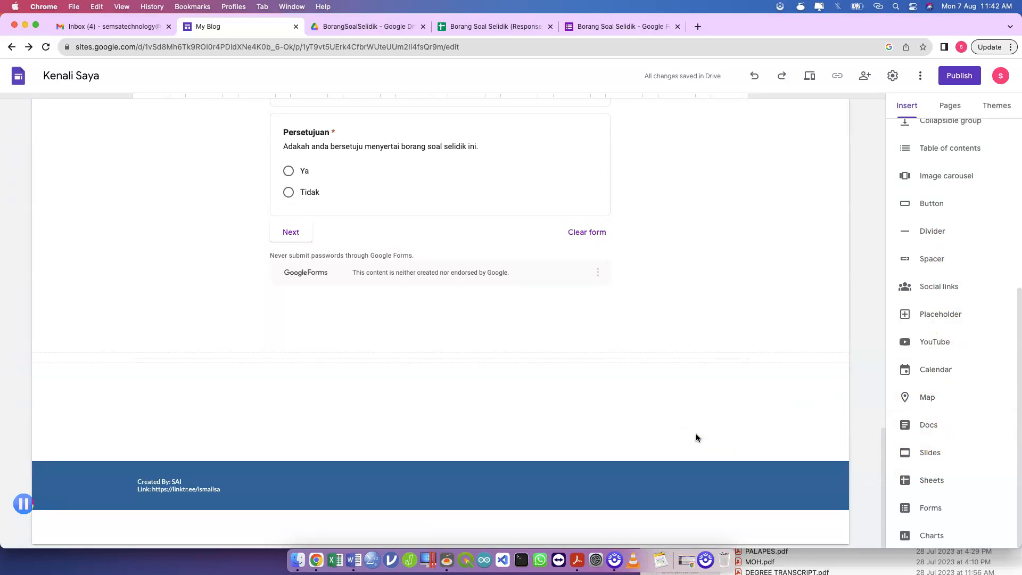
{"action": "scroll", "coordinate": [675, 410], "scroll_direction": "up", "scroll_amount": 15}
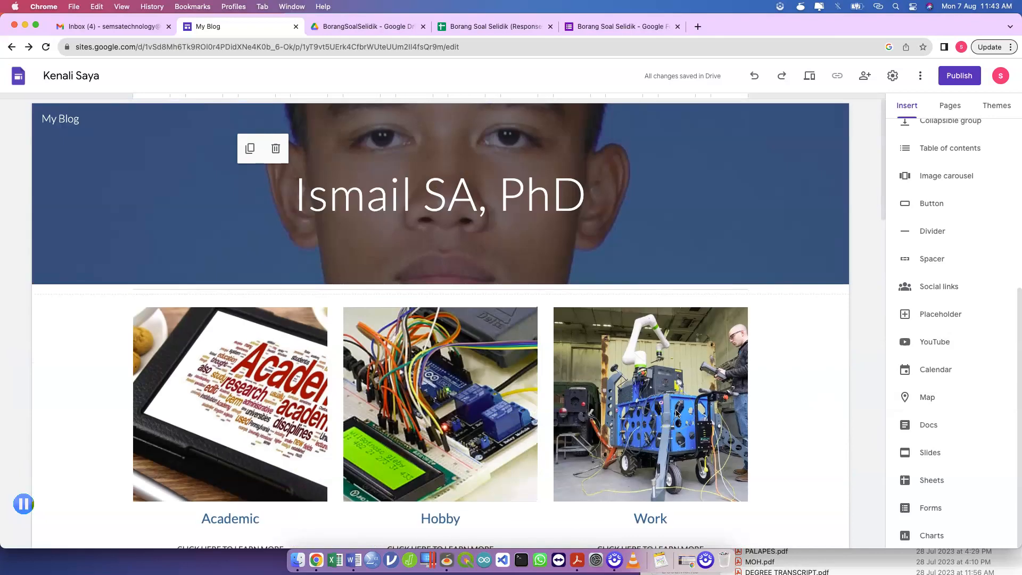
{"action": "left_click", "coordinate": [949, 107]}
{"action": "left_click", "coordinate": [948, 108]}
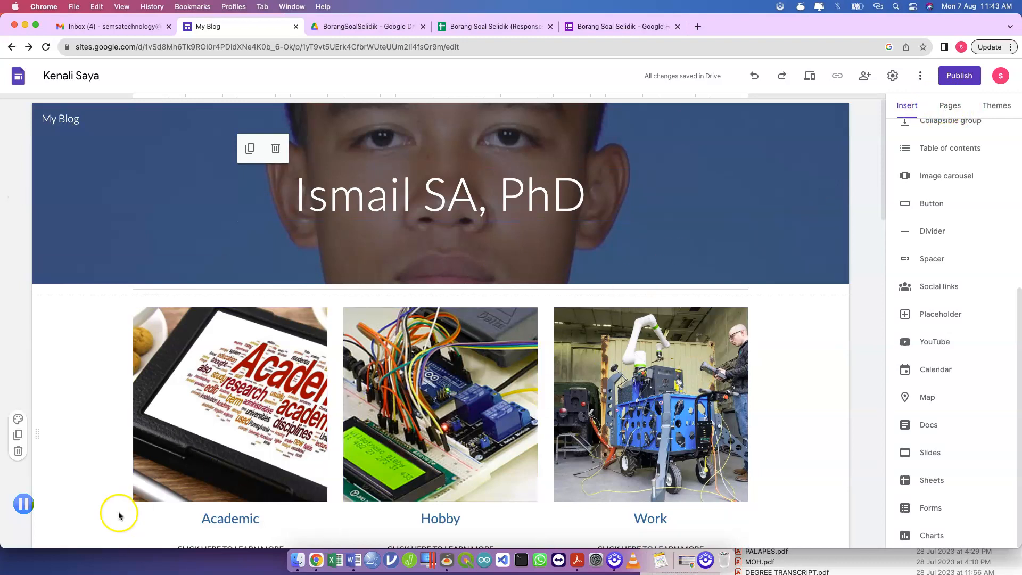
{"action": "scroll", "coordinate": [119, 515], "scroll_direction": "down", "scroll_amount": 15}
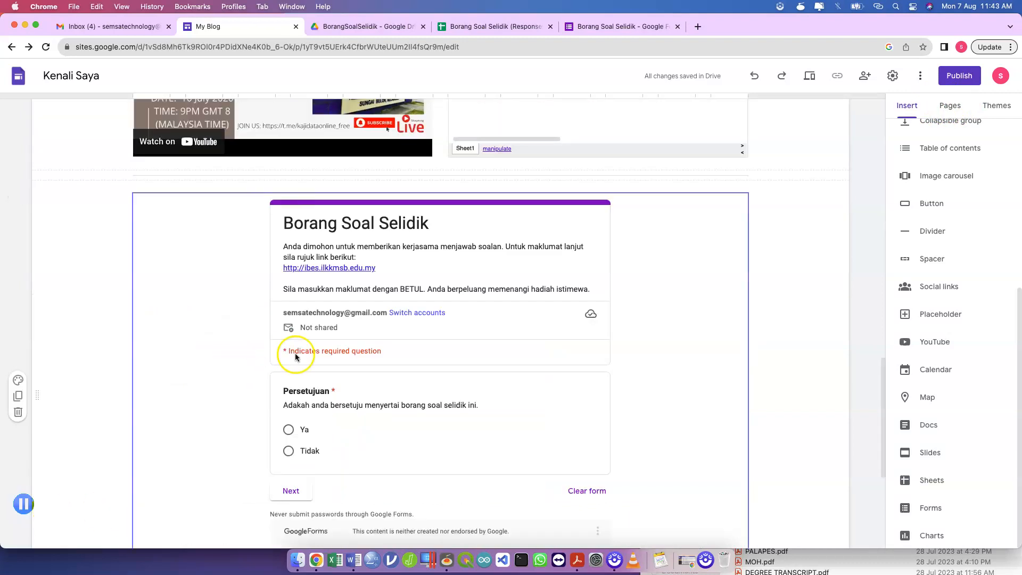
{"action": "scroll", "coordinate": [752, 281], "scroll_direction": "up", "scroll_amount": 6}
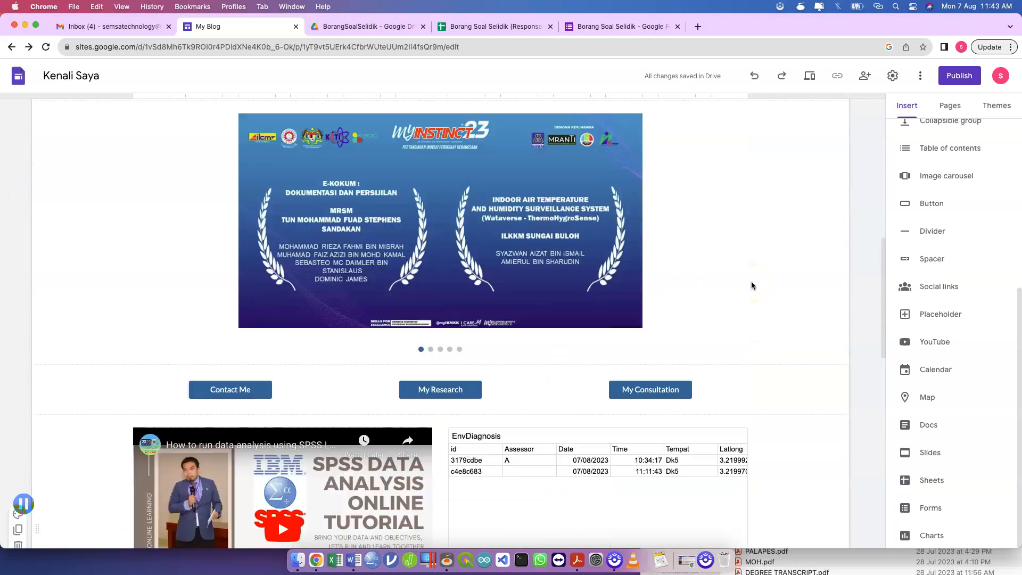
{"action": "scroll", "coordinate": [752, 281], "scroll_direction": "up", "scroll_amount": 6}
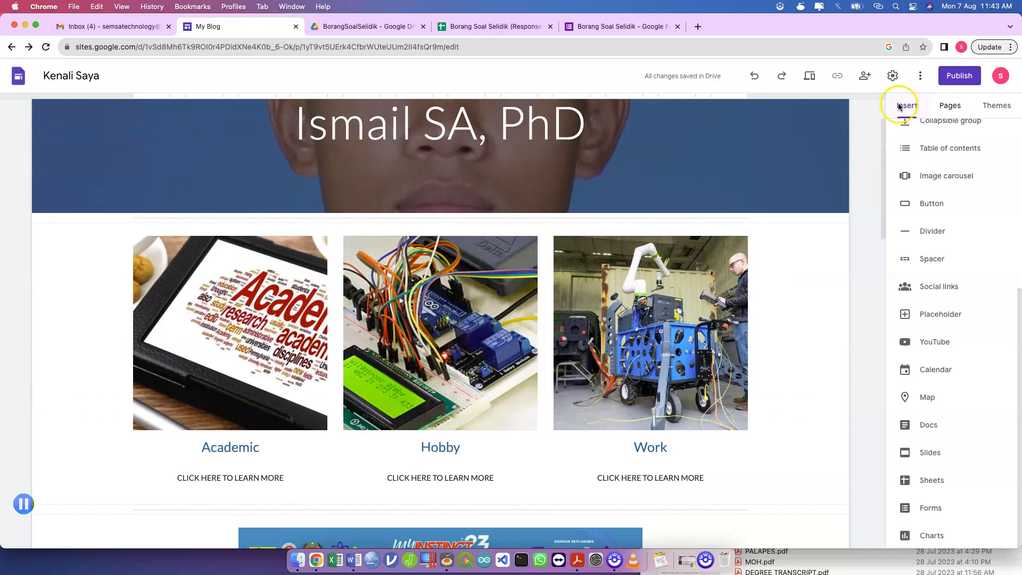
- Add a new menu section named Academic to the site's pages and delete it again
{"action": "left_click", "coordinate": [942, 112]}
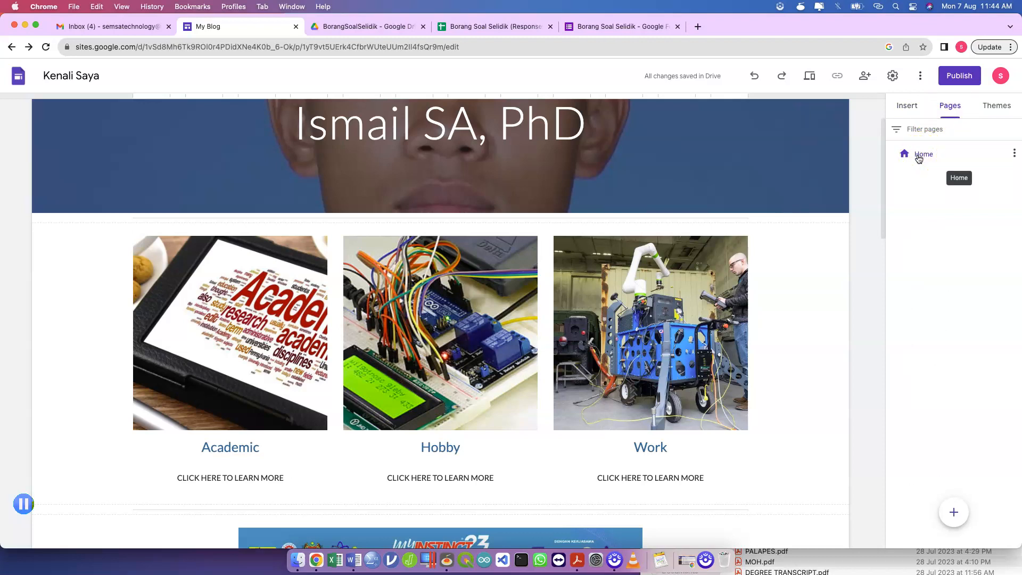
{"action": "mouse_move", "coordinate": [954, 512]}
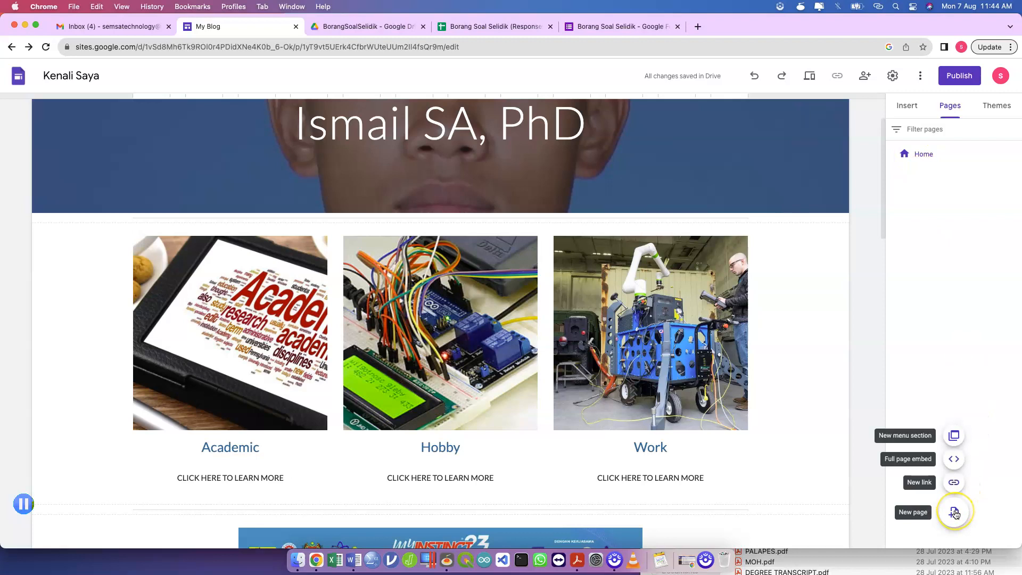
{"action": "left_click", "coordinate": [952, 433]}
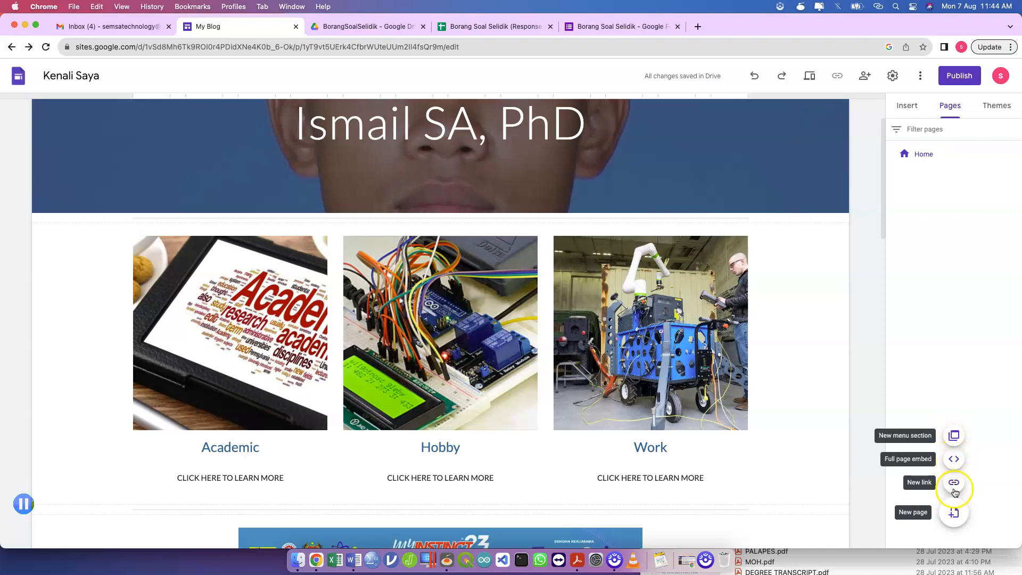
{"action": "left_click", "coordinate": [954, 517]}
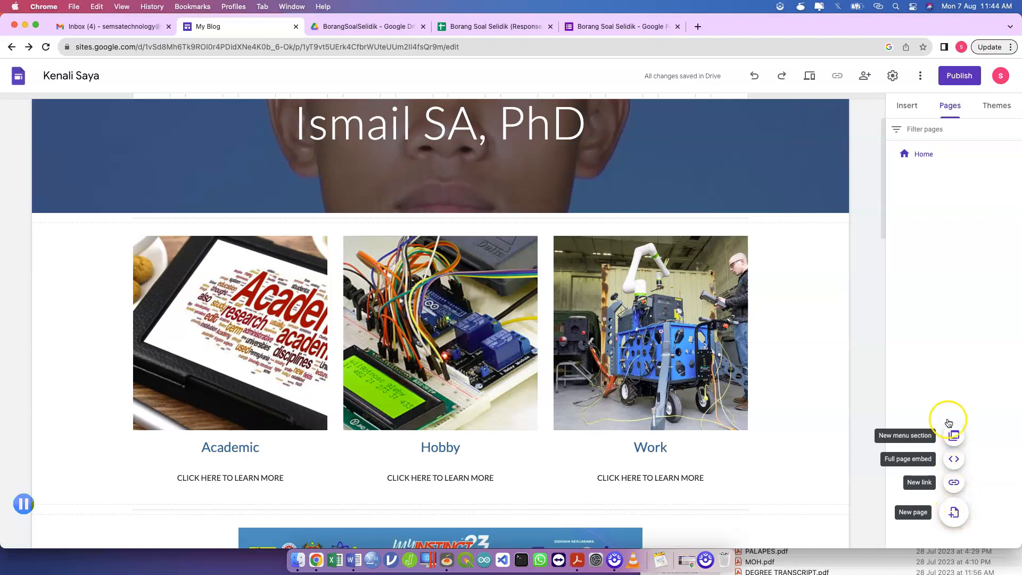
{"action": "mouse_move", "coordinate": [949, 514]}
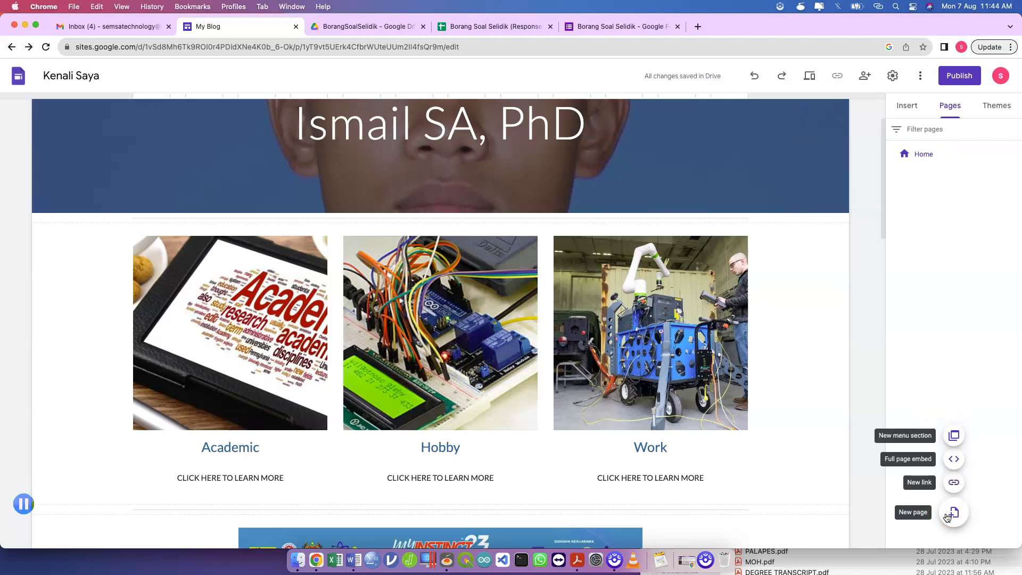
{"action": "left_click", "coordinate": [948, 439]}
{"action": "left_click", "coordinate": [954, 436]}
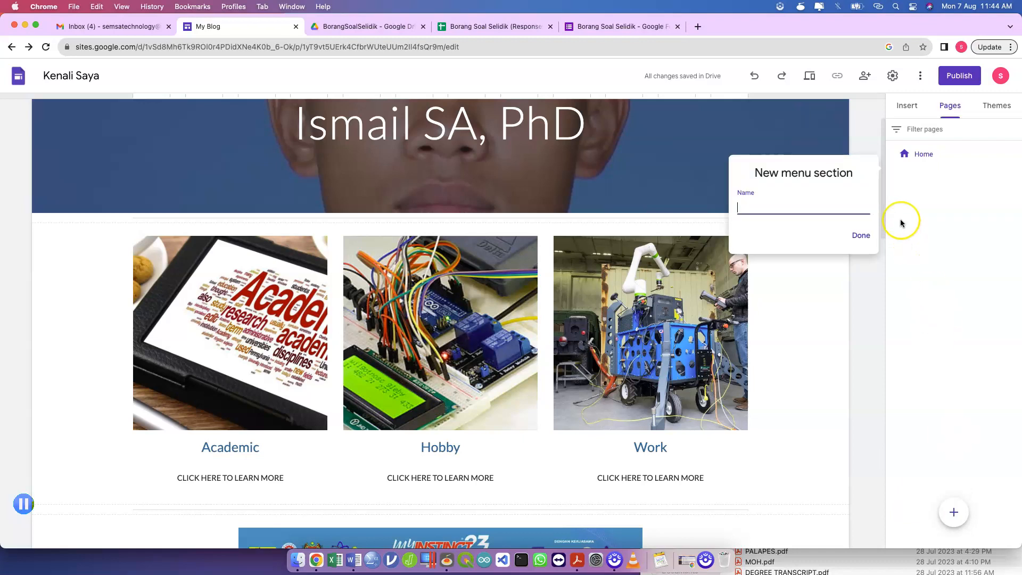
{"action": "type", "text": "Academic"}
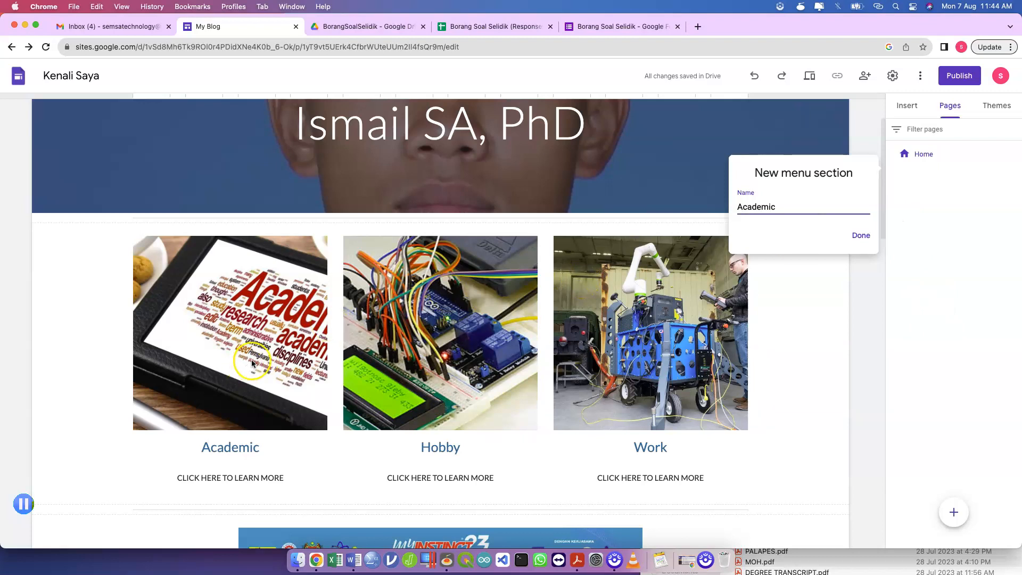
{"action": "left_click", "coordinate": [861, 236]}
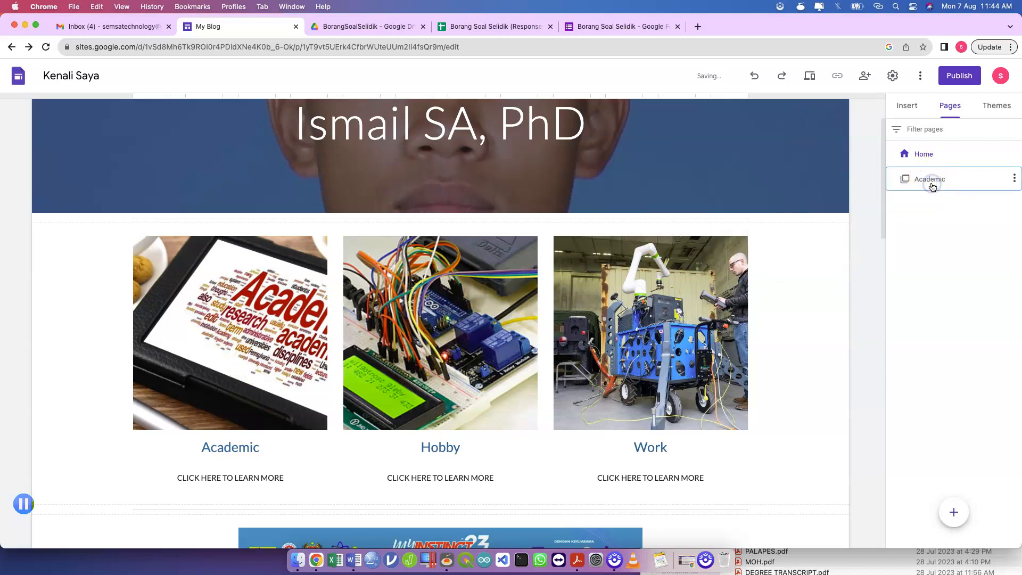
{"action": "left_click", "coordinate": [1014, 178]}
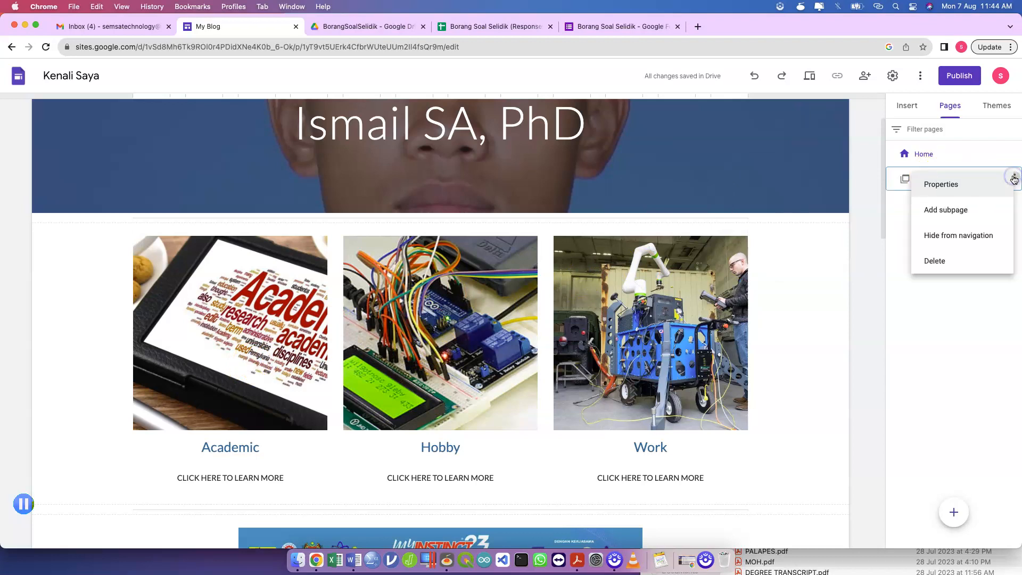
{"action": "left_click", "coordinate": [950, 260]}
- Add a new page without a name to the site and delete it again
{"action": "left_click", "coordinate": [953, 509]}
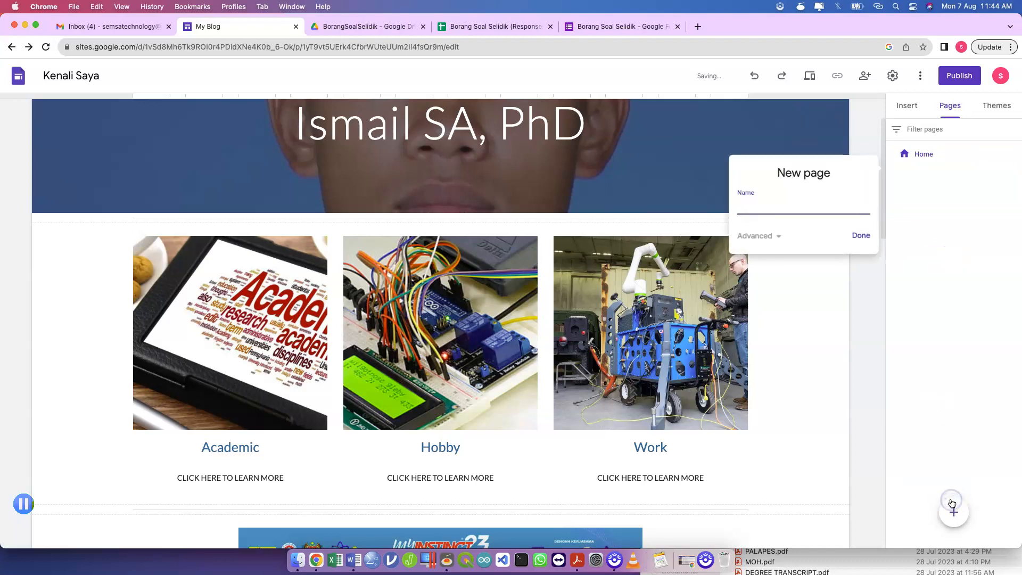
{"action": "left_click", "coordinate": [847, 240]}
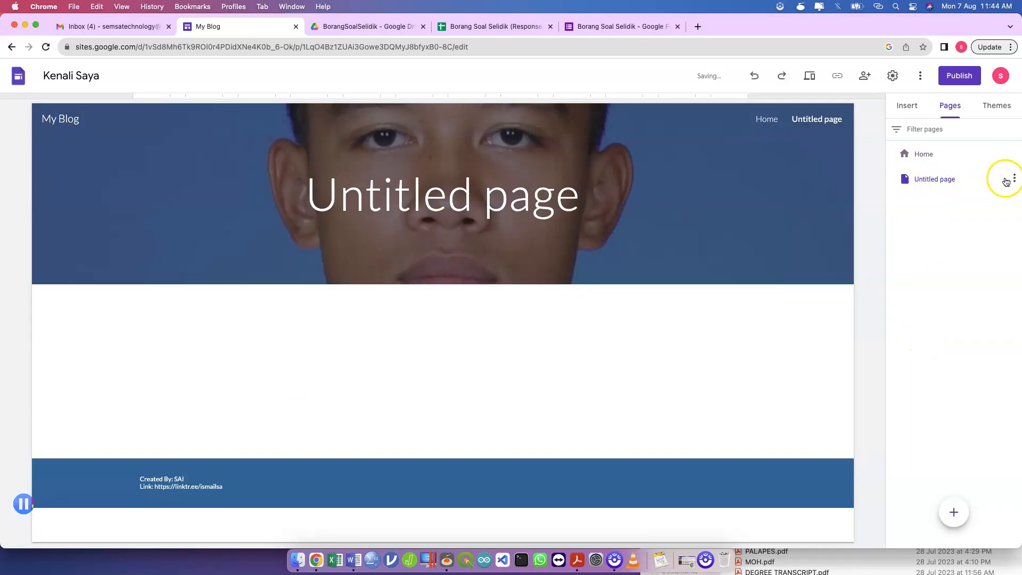
{"action": "left_click", "coordinate": [1011, 180]}
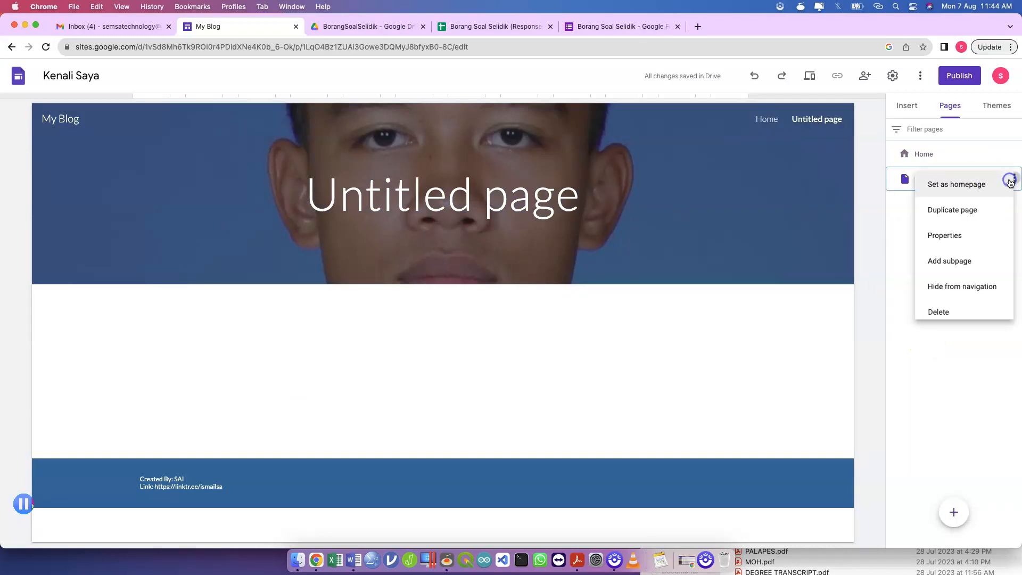
{"action": "left_click", "coordinate": [960, 307]}
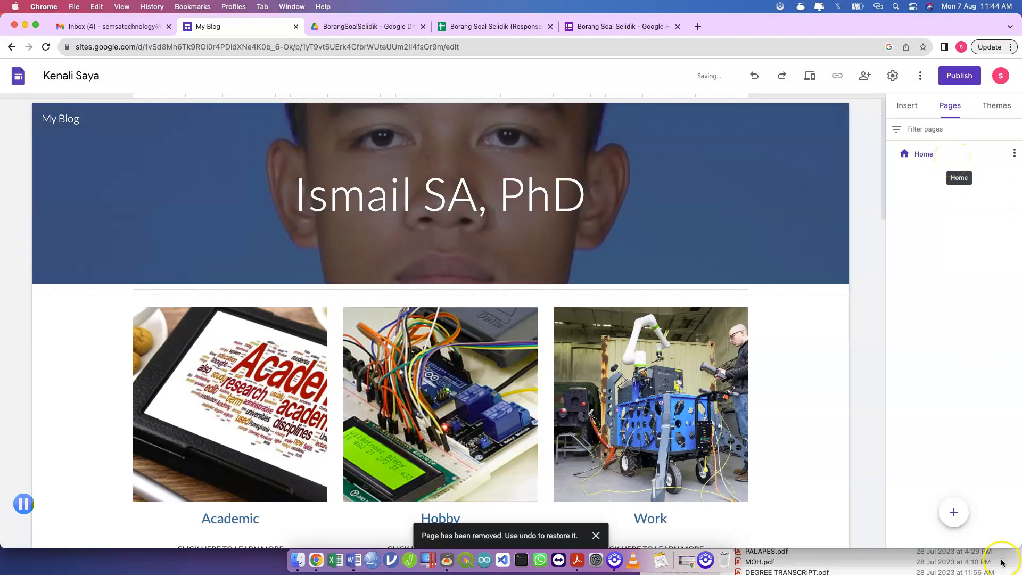
- Create a new page named Academic and return to the Home page
{"action": "left_click", "coordinate": [955, 514]}
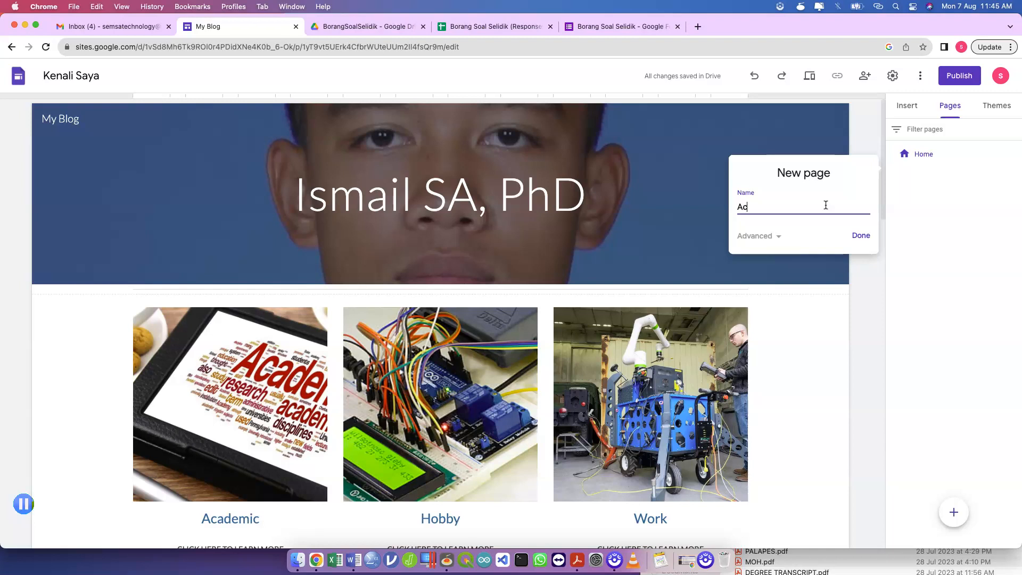
{"action": "left_click", "coordinate": [861, 236]}
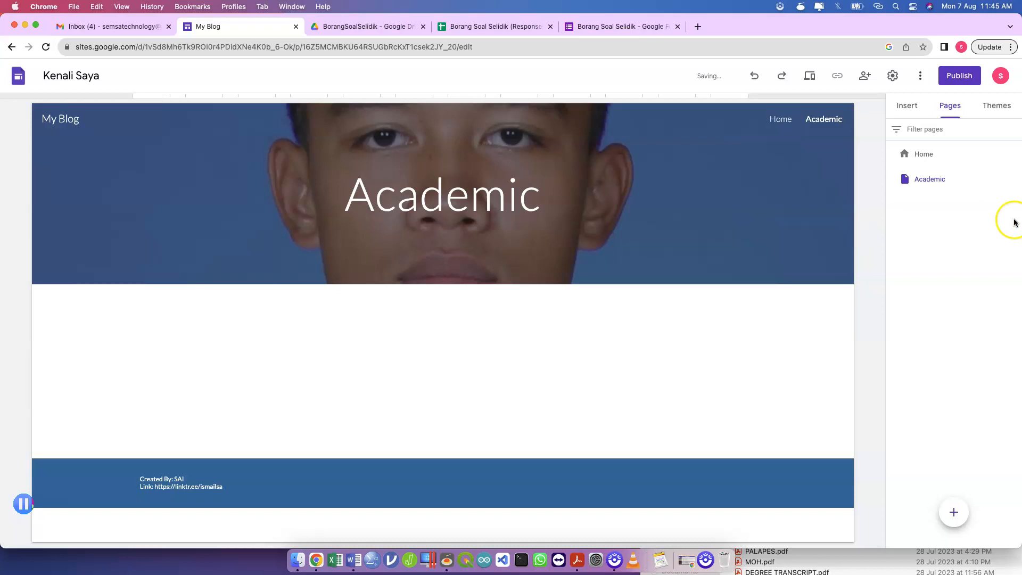
{"action": "left_click", "coordinate": [936, 153]}
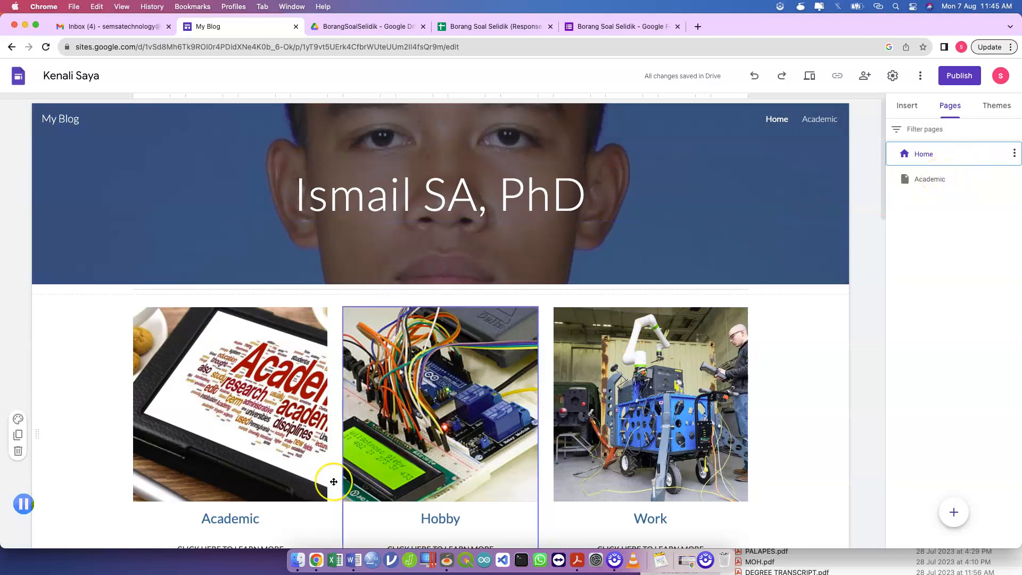
- Link the image above the Academic heading on the Home page to the site's Academic page, and open that page
{"action": "scroll", "coordinate": [247, 482], "scroll_direction": "down", "scroll_amount": 5}
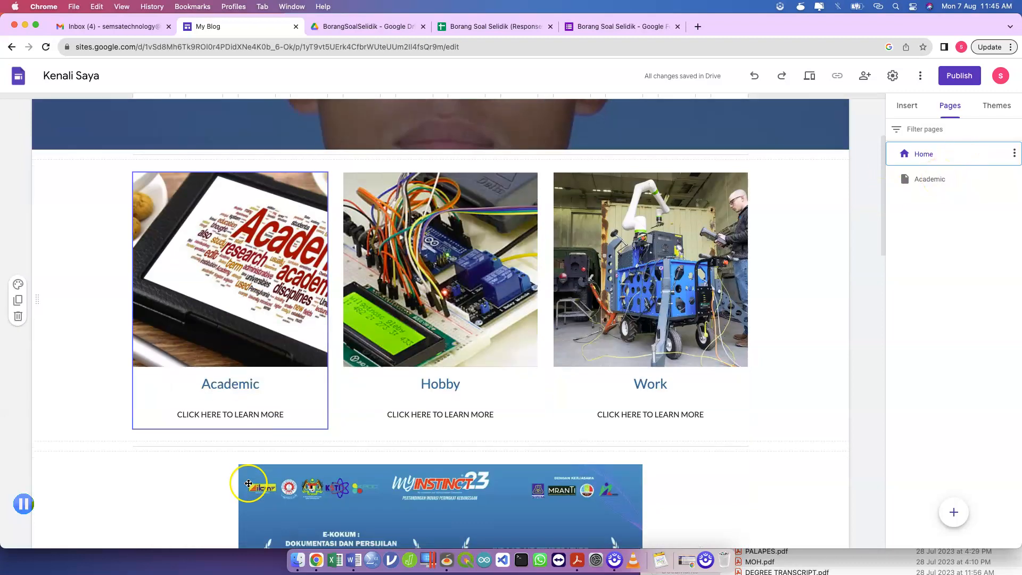
{"action": "left_click", "coordinate": [240, 353]}
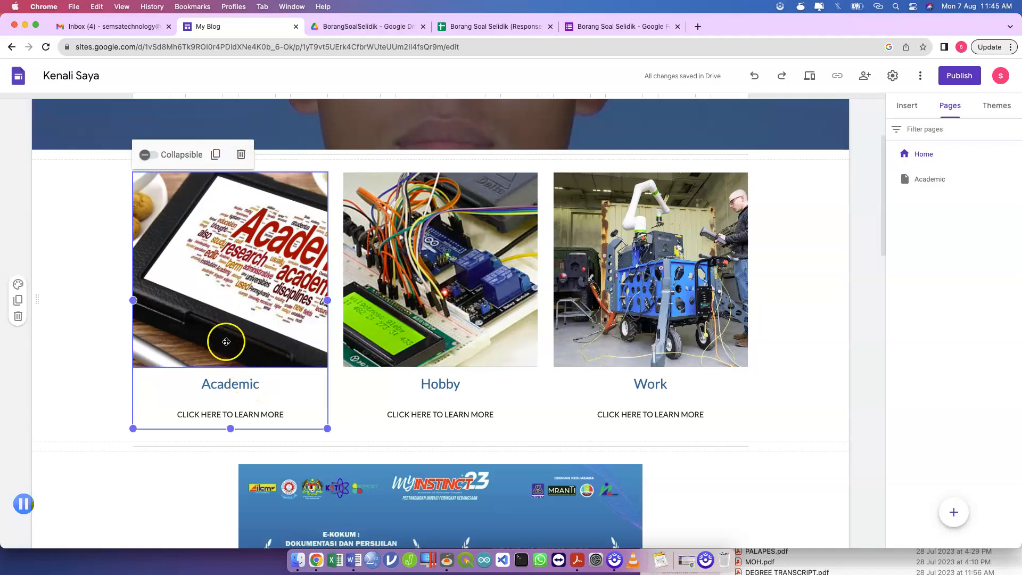
{"action": "left_click", "coordinate": [234, 360]}
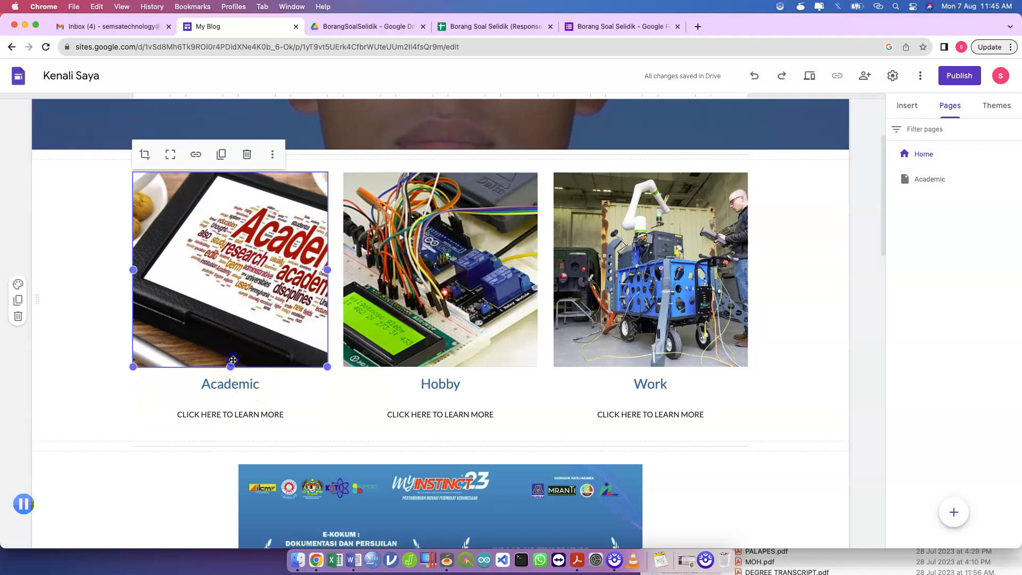
{"action": "left_click", "coordinate": [195, 158]}
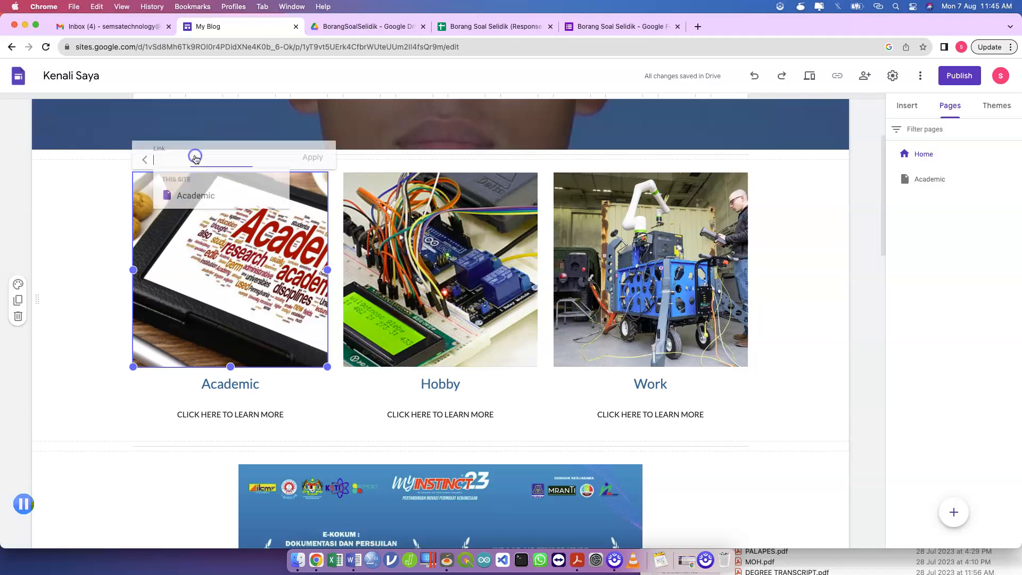
{"action": "left_click", "coordinate": [197, 194]}
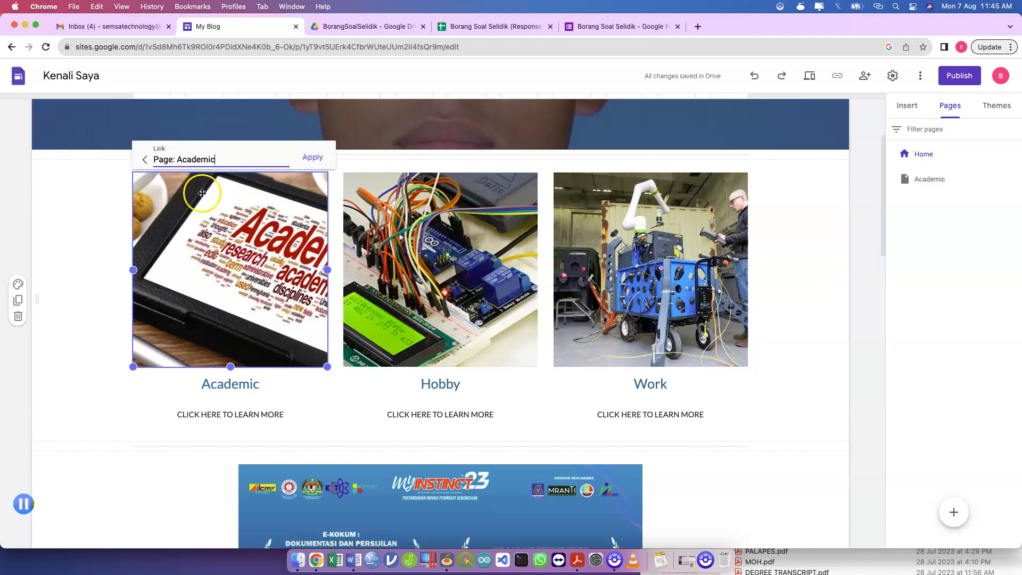
{"action": "left_click", "coordinate": [318, 159]}
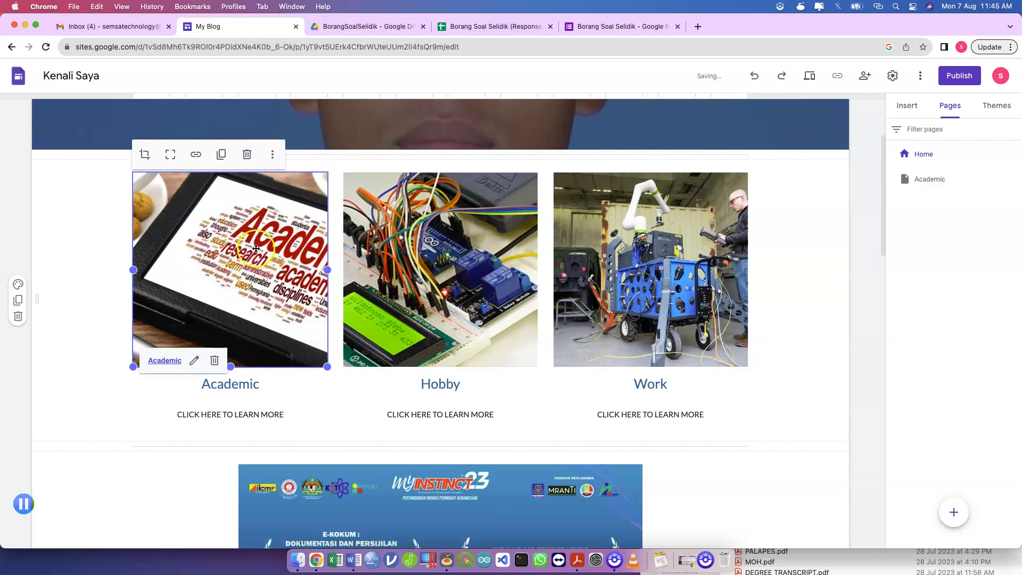
{"action": "left_click", "coordinate": [929, 179]}
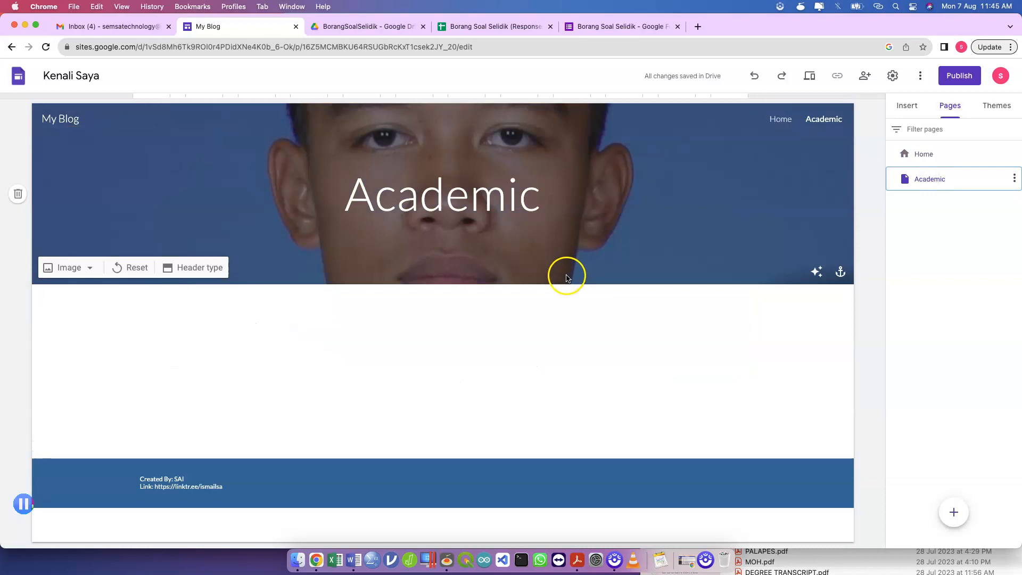
- Check which Docs can be inserted in the Academic page, and upload AcademicCVdrsai23.pdf from Downloads' CERT folder to Google Drive's BorangSoalSelidik folder
{"action": "left_click", "coordinate": [917, 110]}
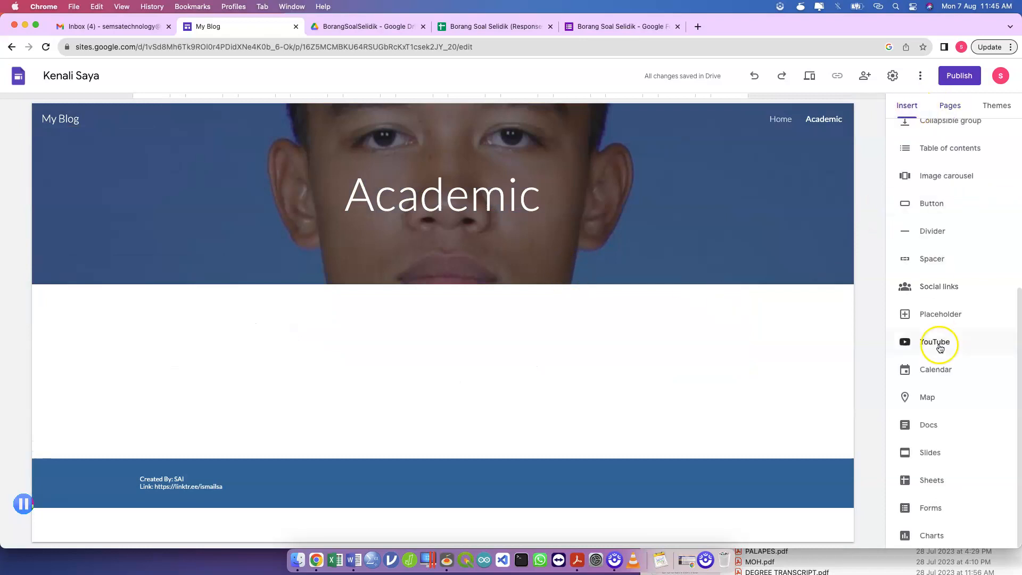
{"action": "left_click", "coordinate": [932, 431]}
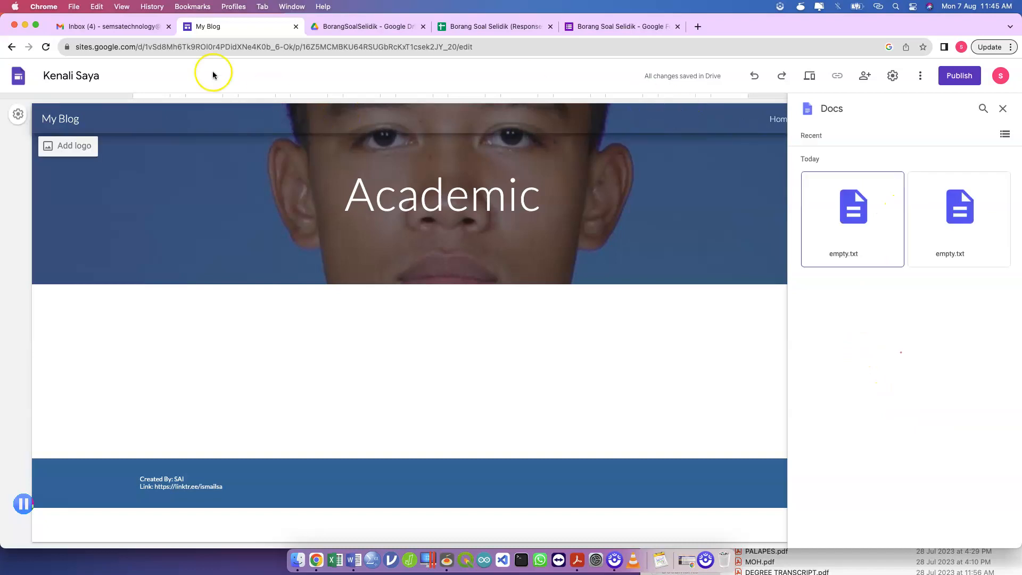
{"action": "left_click", "coordinate": [346, 28]}
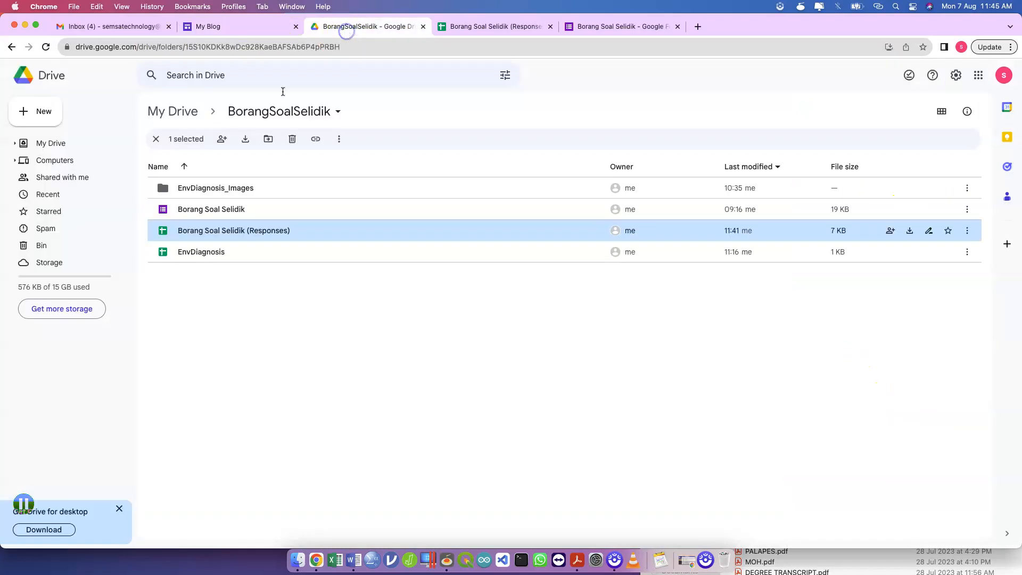
{"action": "left_click", "coordinate": [287, 287]}
{"action": "left_click", "coordinate": [62, 116]}
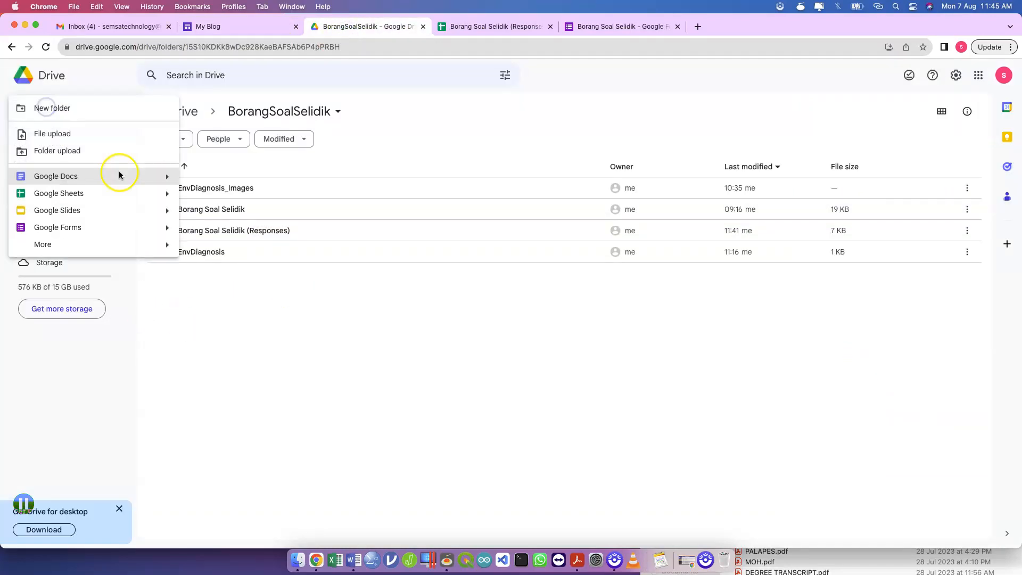
{"action": "left_click", "coordinate": [100, 139]}
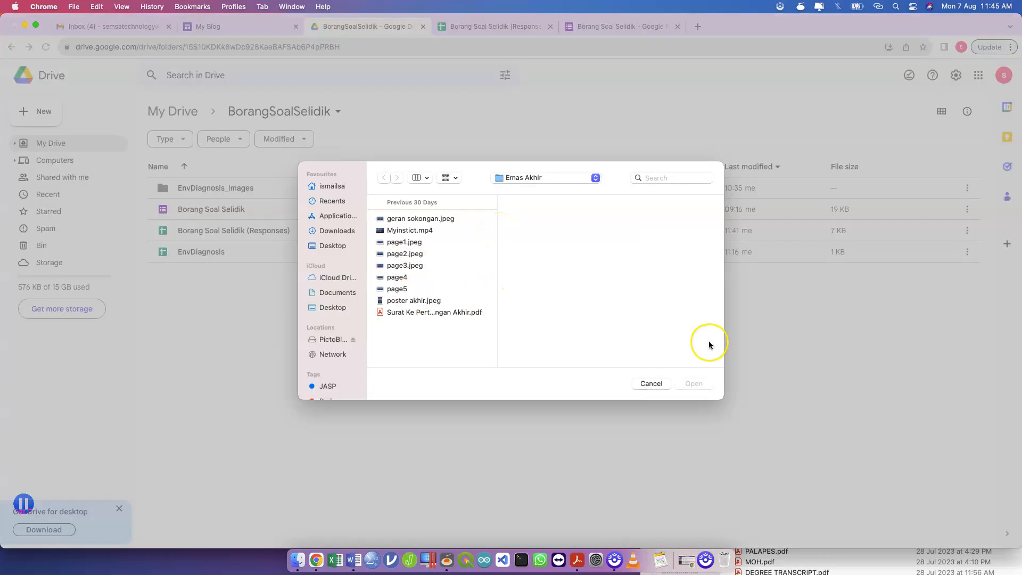
{"action": "left_click", "coordinate": [333, 231]}
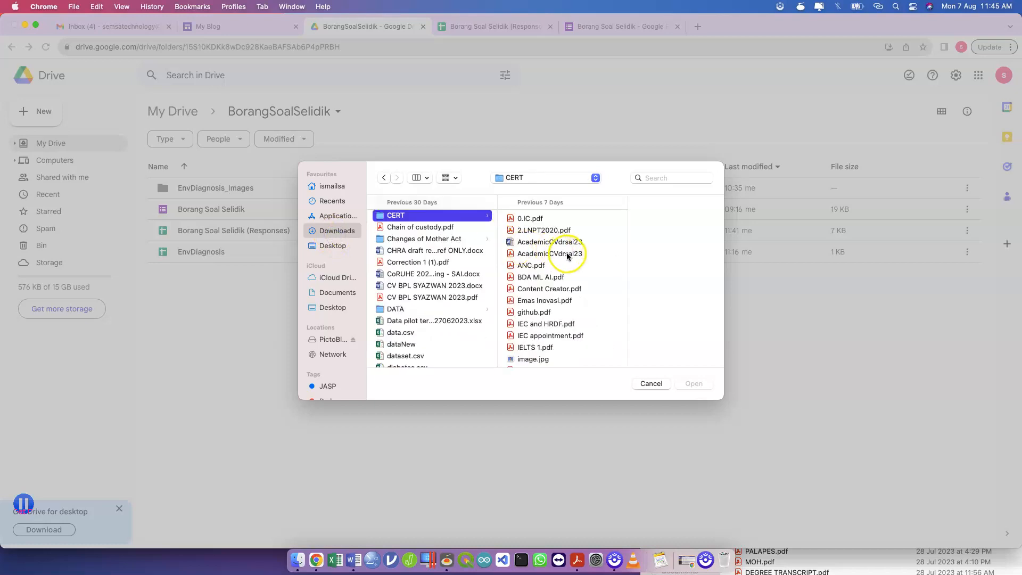
{"action": "left_click", "coordinate": [564, 253]}
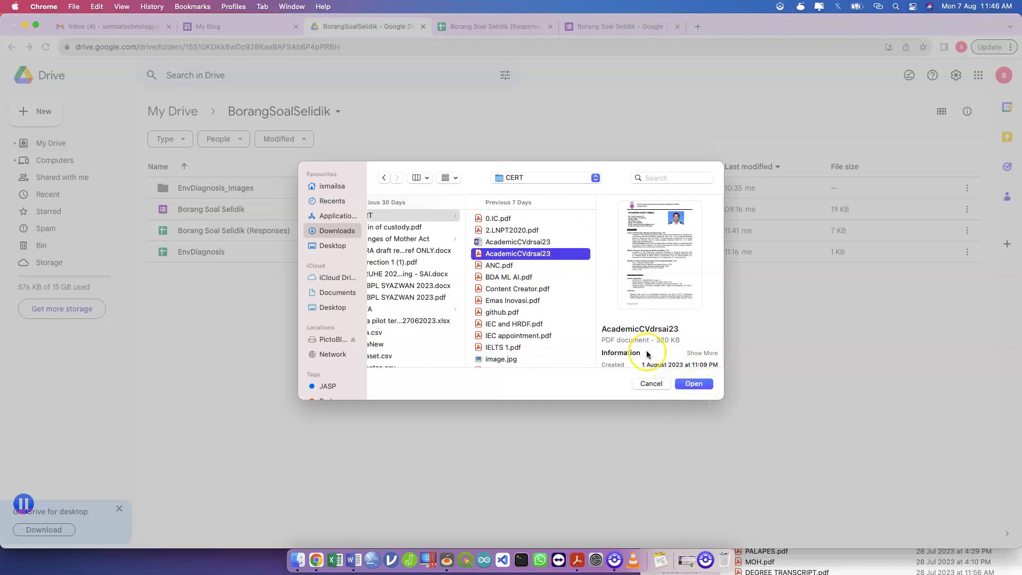
{"action": "left_click", "coordinate": [695, 384]}
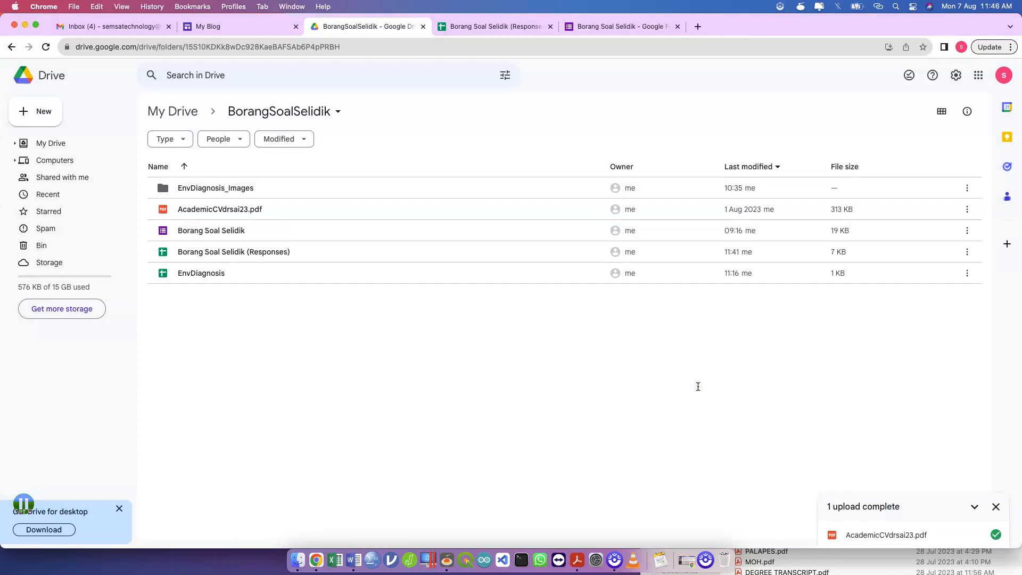
- Upload the Word document AcademicCVdrsai23.docx from the CERT folder to the BorangSoalSelidik folder
{"action": "left_click", "coordinate": [56, 120]}
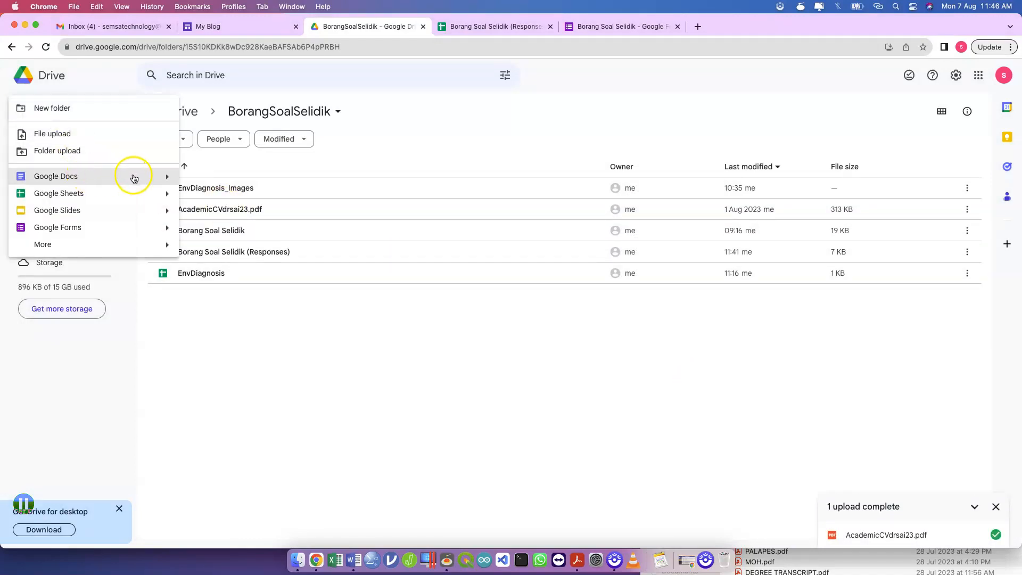
{"action": "key", "text": "Escape"}
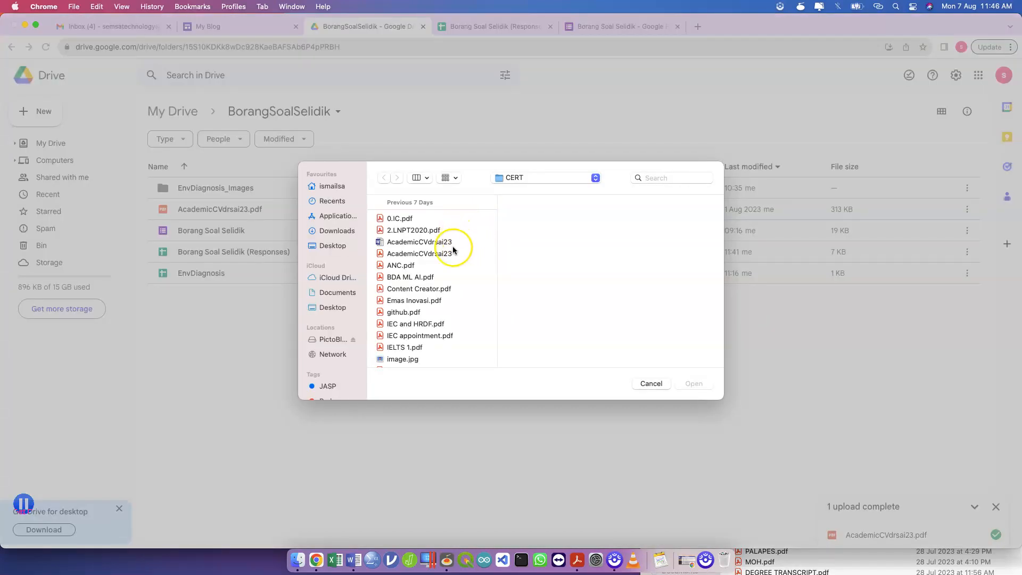
{"action": "left_click", "coordinate": [452, 243]}
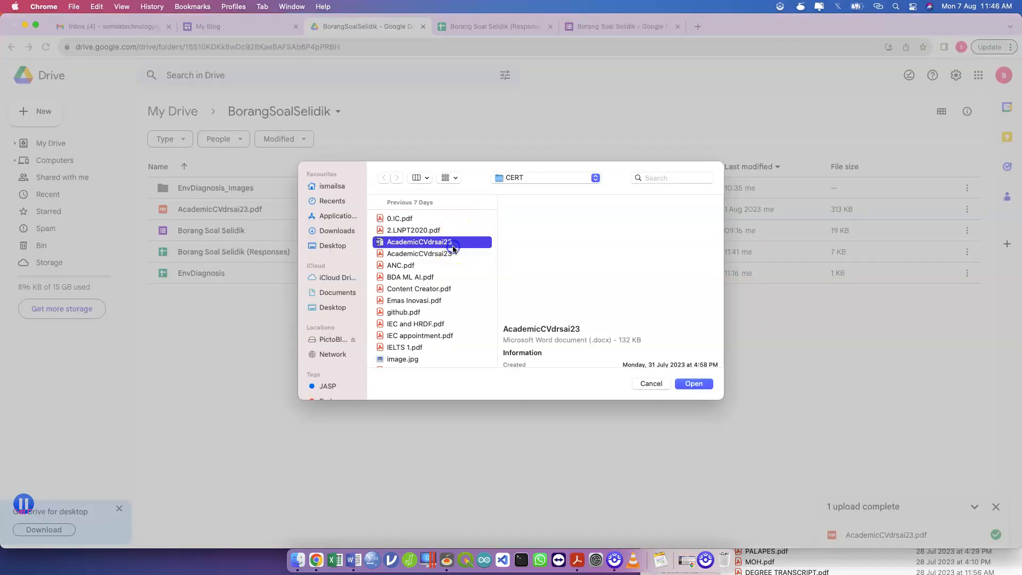
{"action": "left_click", "coordinate": [694, 383]}
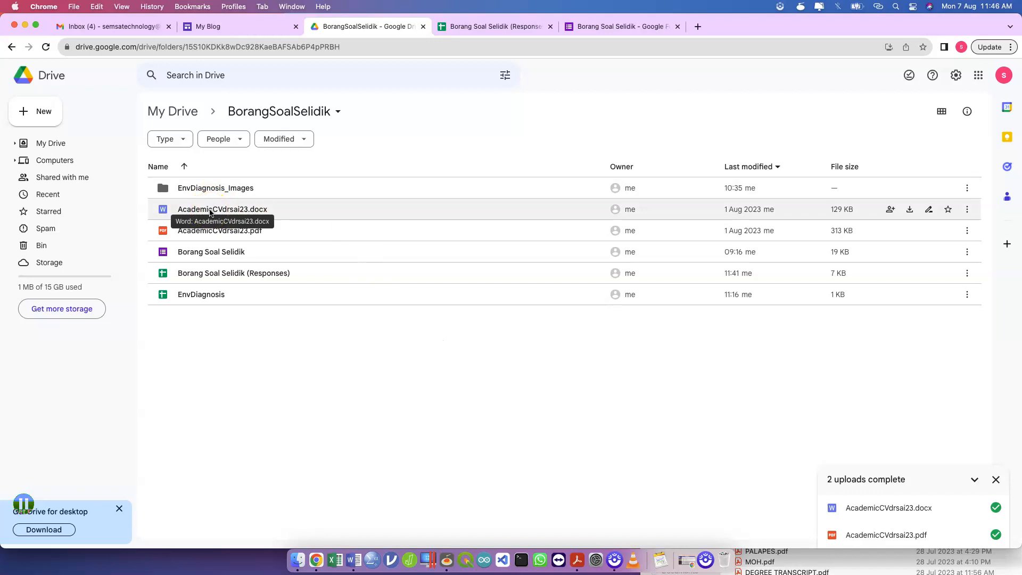
- Open AcademicCVdrsai23.docx, save it as a Google Docs document, and close the original Word version
{"action": "double_click", "coordinate": [210, 213]}
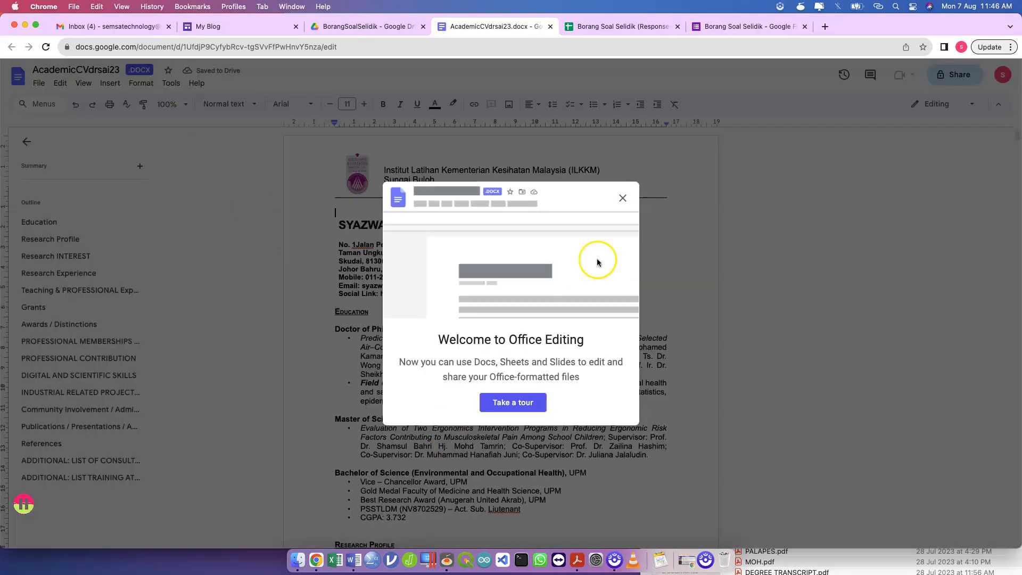
{"action": "left_click", "coordinate": [623, 198]}
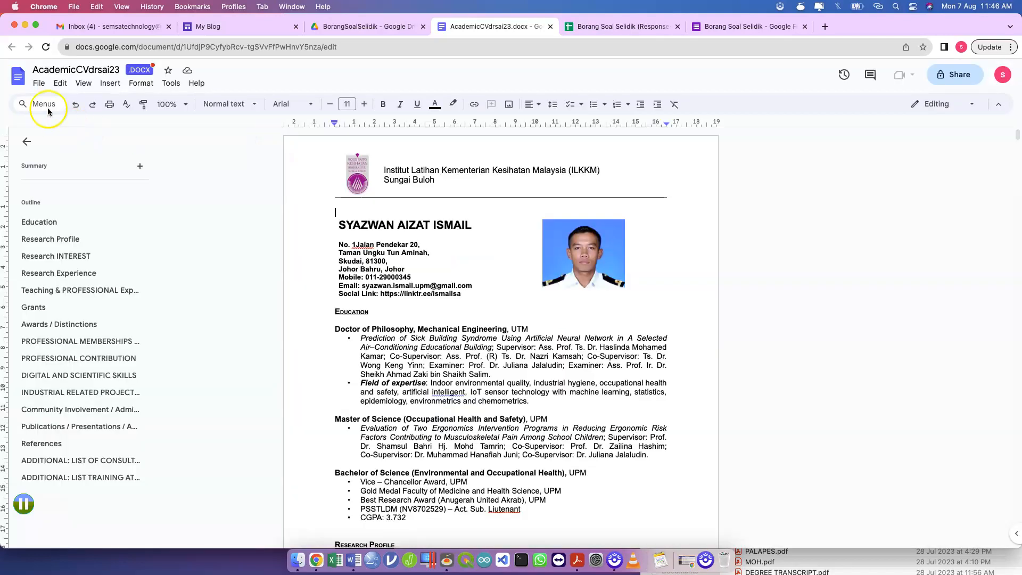
{"action": "left_click", "coordinate": [40, 84]}
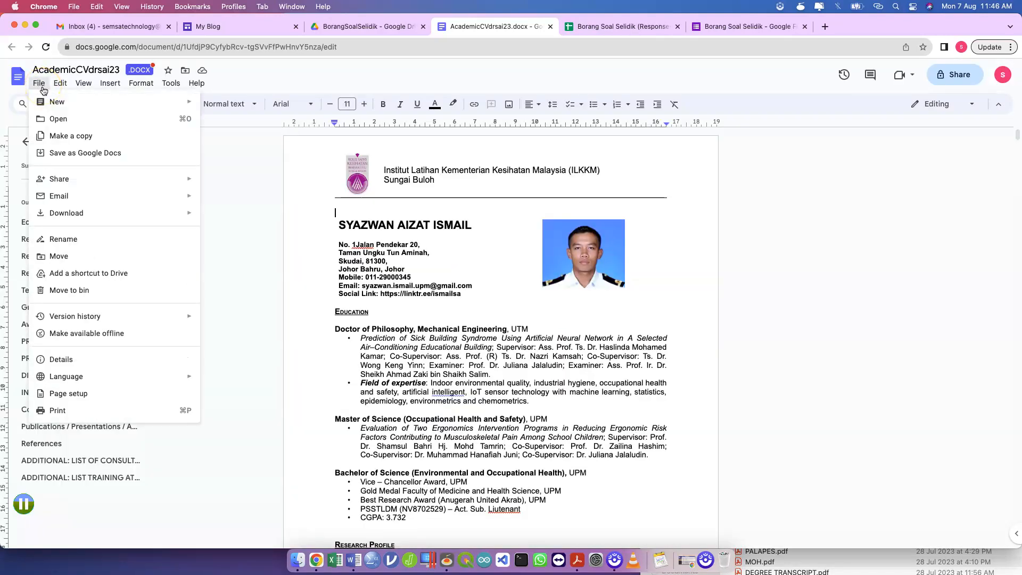
{"action": "left_click", "coordinate": [75, 159]}
{"action": "left_click", "coordinate": [527, 28]}
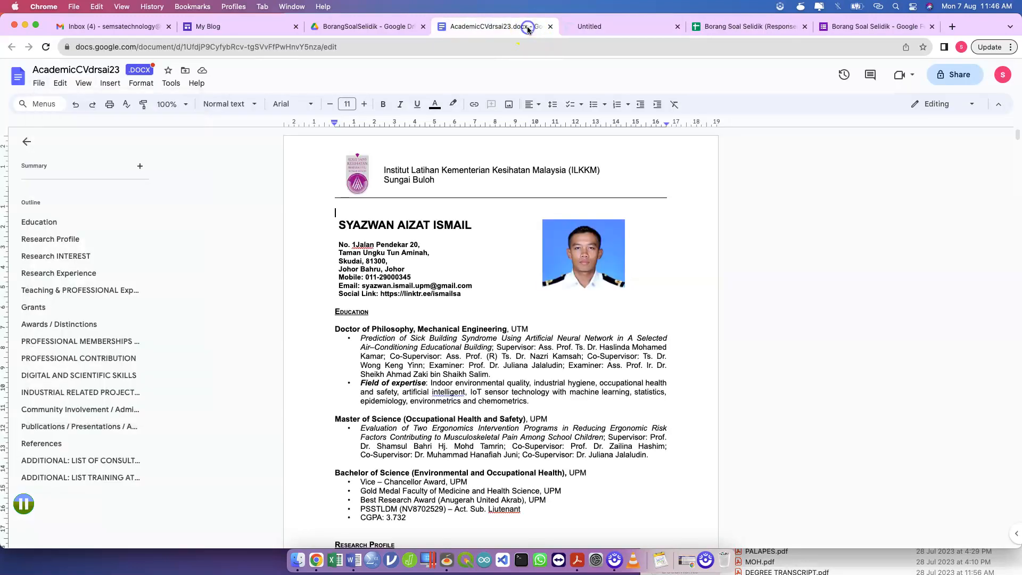
{"action": "left_click", "coordinate": [550, 27]}
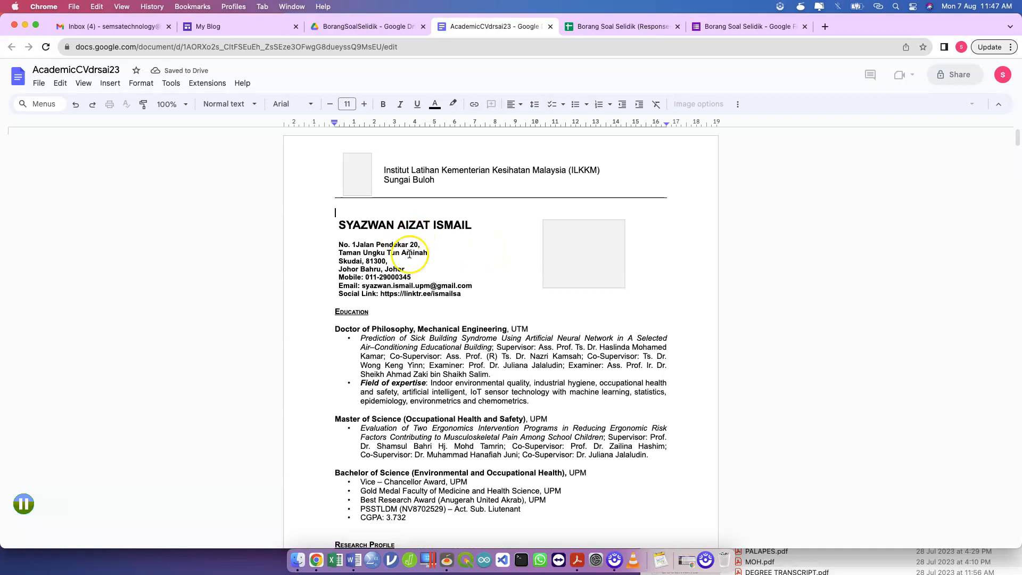
- Publish the AcademicCVdrsai23 Google Docs document to the web and copy its embed code
{"action": "scroll", "coordinate": [420, 278], "scroll_direction": "down", "scroll_amount": 2}
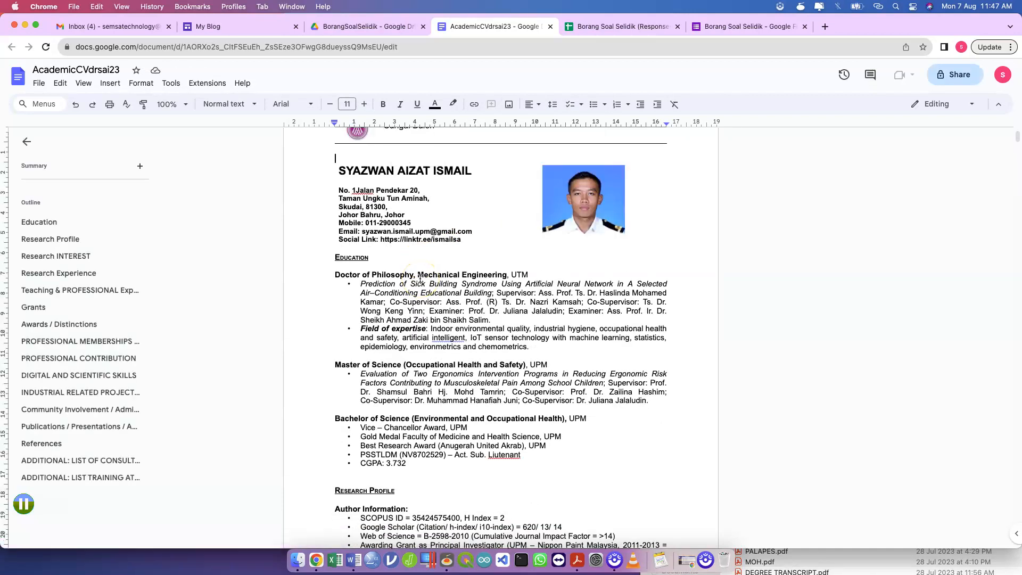
{"action": "left_click", "coordinate": [39, 84]}
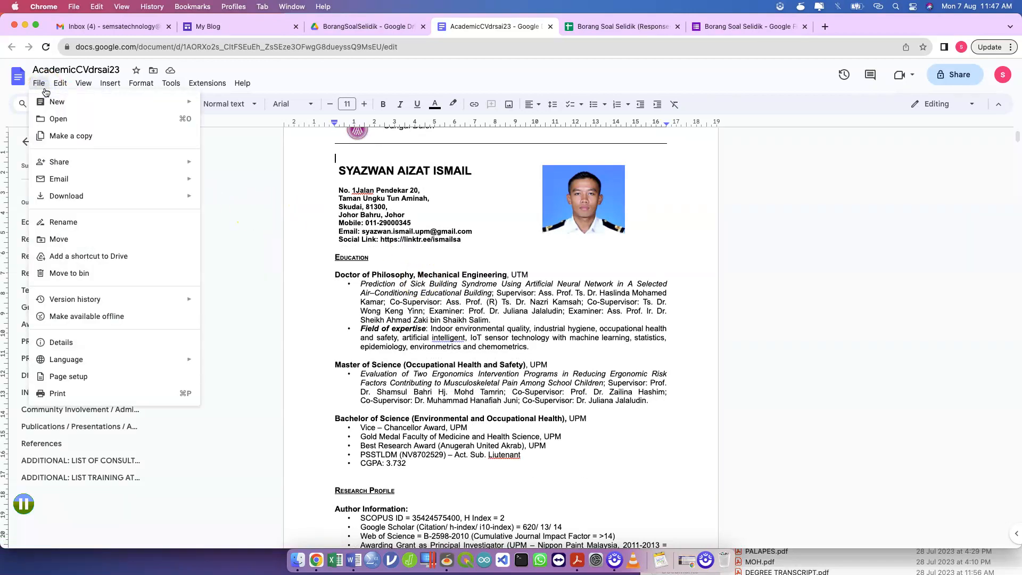
{"action": "mouse_move", "coordinate": [186, 162]}
{"action": "left_click", "coordinate": [244, 183]}
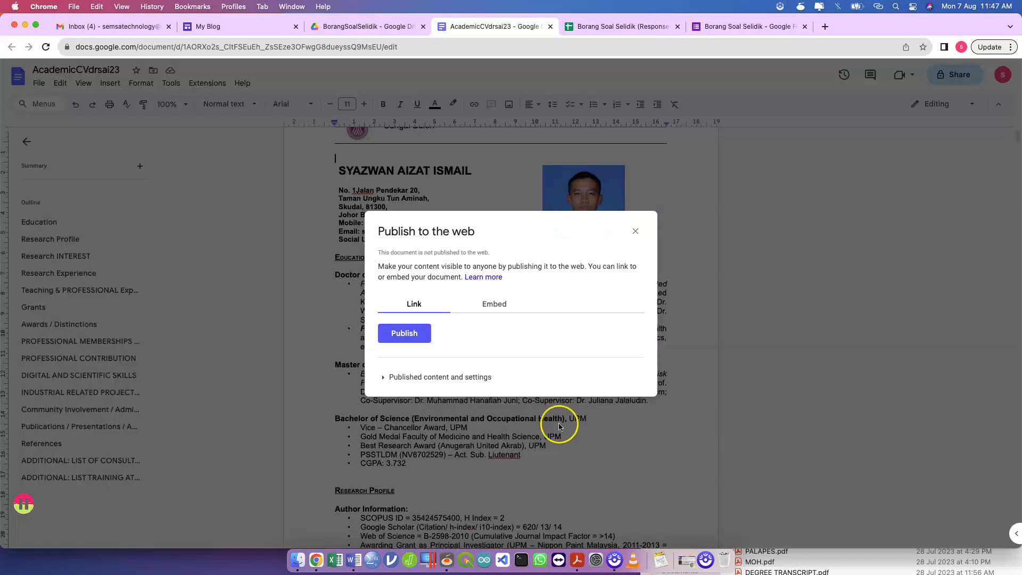
{"action": "left_click", "coordinate": [495, 307]}
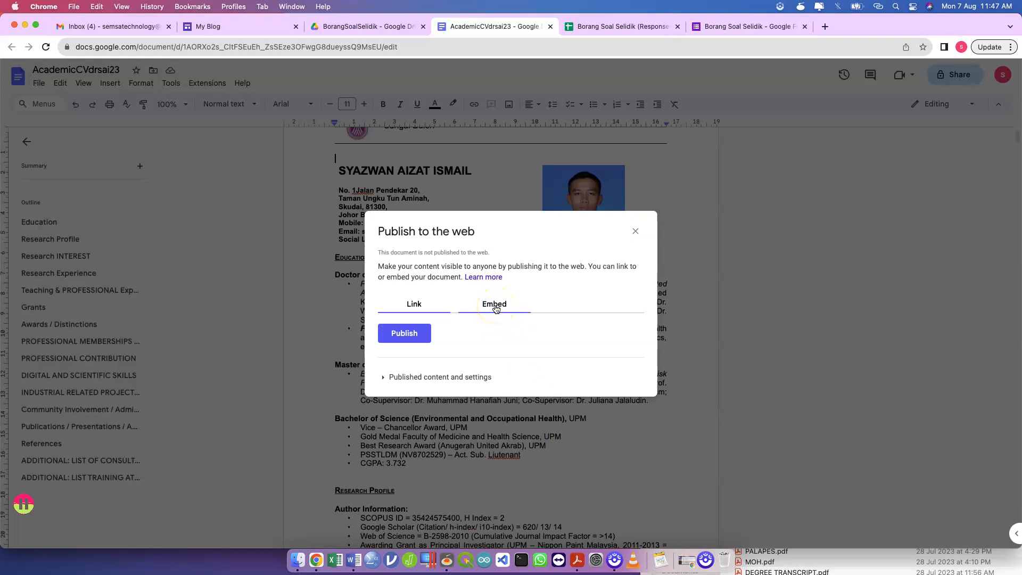
{"action": "left_click", "coordinate": [495, 308]}
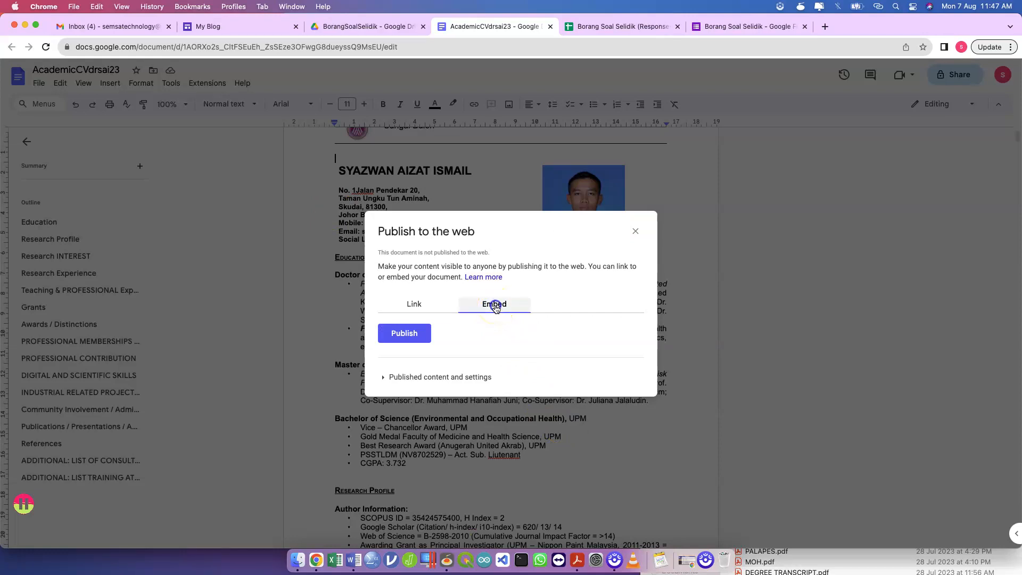
{"action": "left_click", "coordinate": [405, 334]}
{"action": "left_click", "coordinate": [604, 108]}
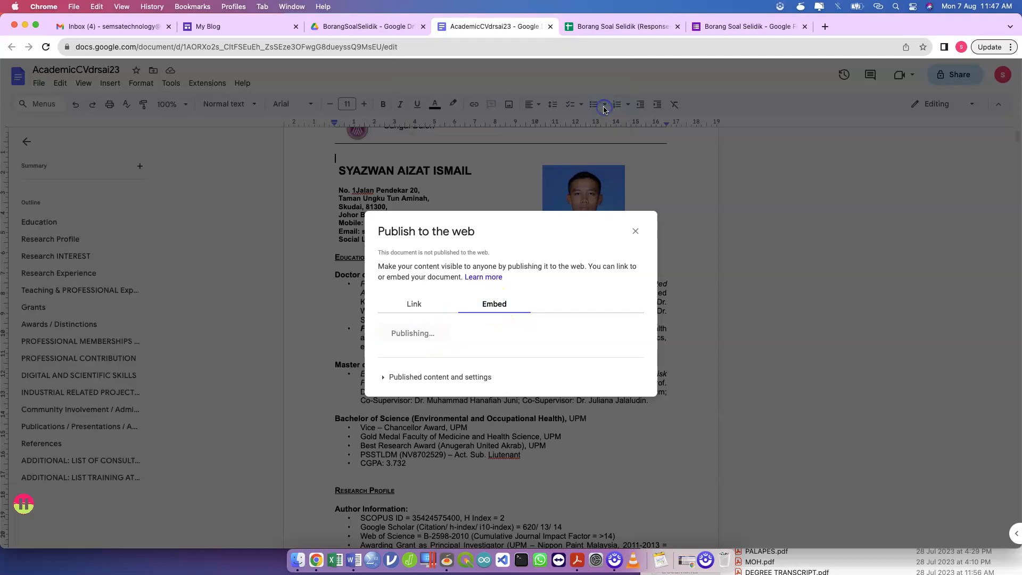
{"action": "left_click", "coordinate": [486, 306]}
{"action": "left_click", "coordinate": [486, 305]}
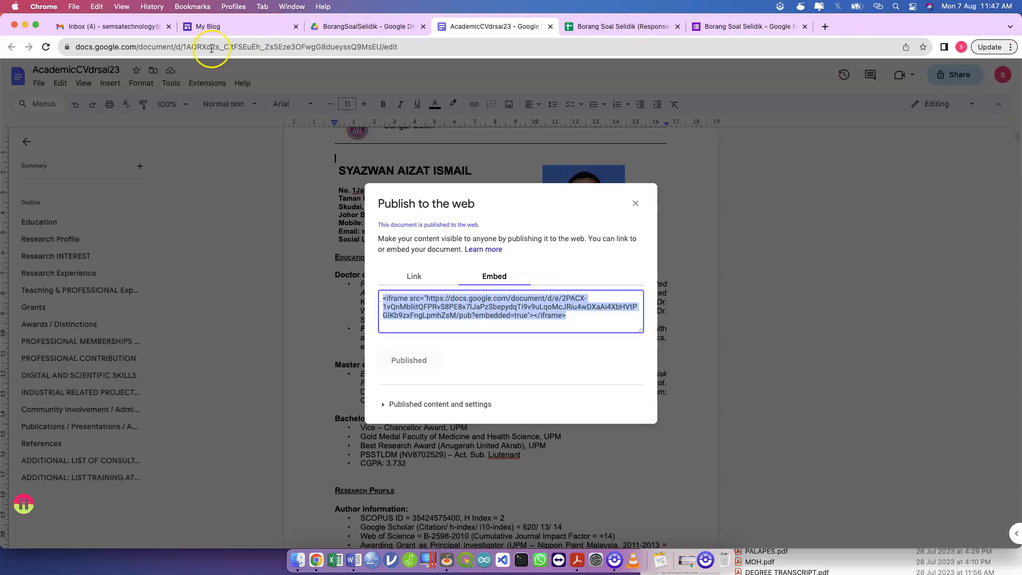
- Return to the Kenali Saya site in Google Sites and add a full page embed named CV
{"action": "left_click", "coordinate": [229, 29]}
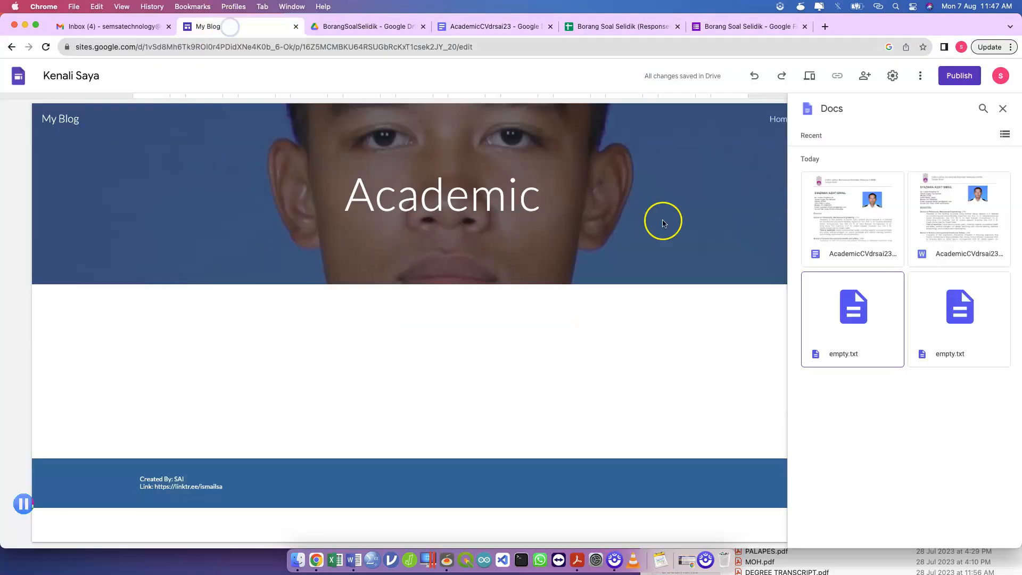
{"action": "left_click", "coordinate": [1003, 110]}
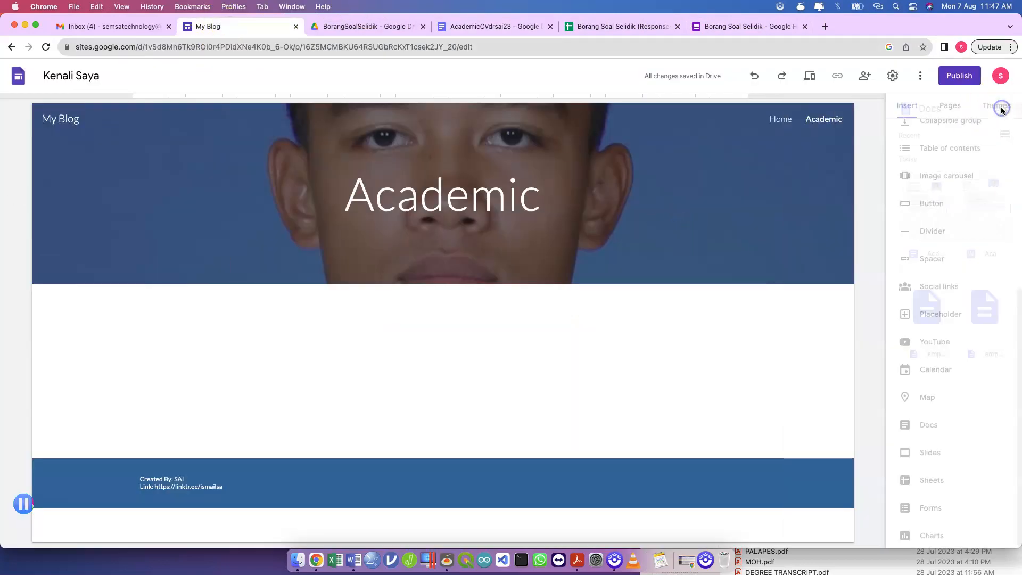
{"action": "left_click", "coordinate": [950, 105]}
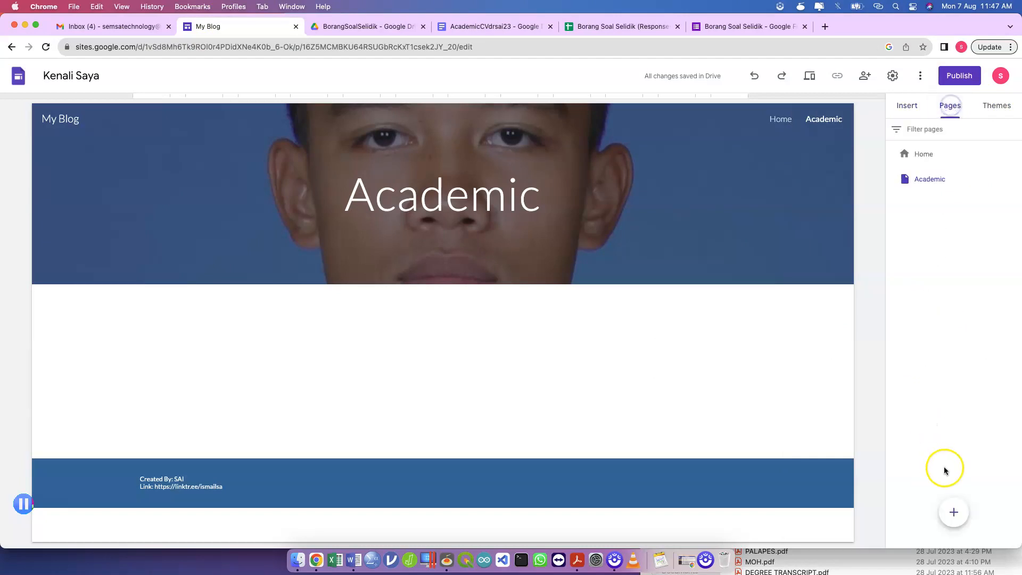
{"action": "left_click", "coordinate": [954, 513]}
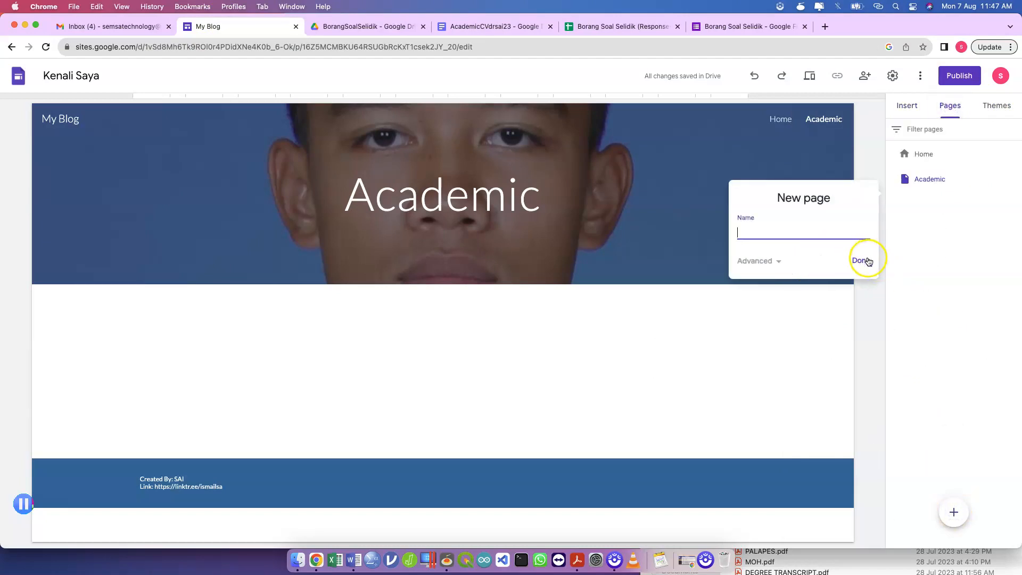
{"action": "left_click", "coordinate": [936, 232]}
{"action": "mouse_move", "coordinate": [954, 509]}
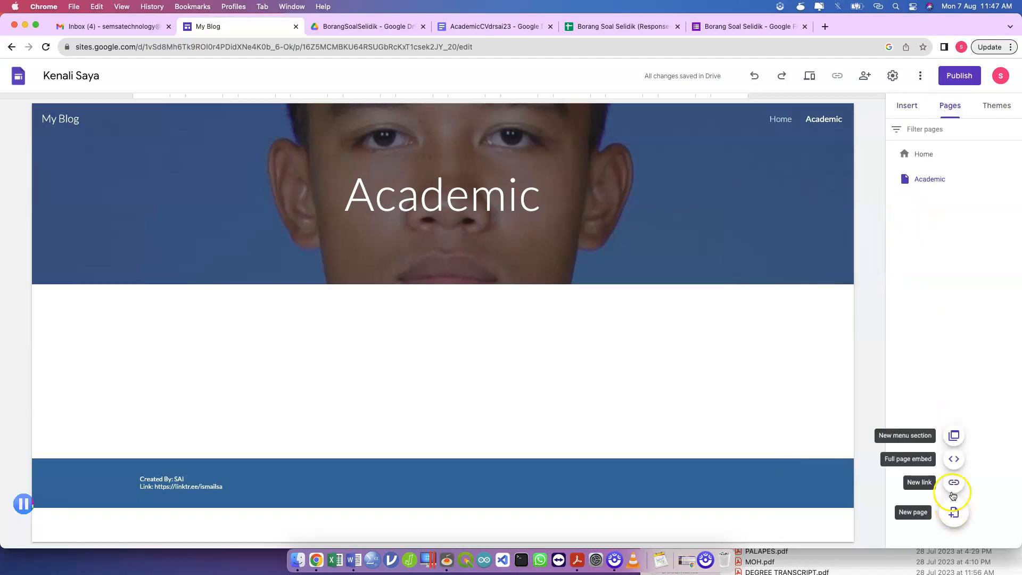
{"action": "left_click", "coordinate": [953, 460]}
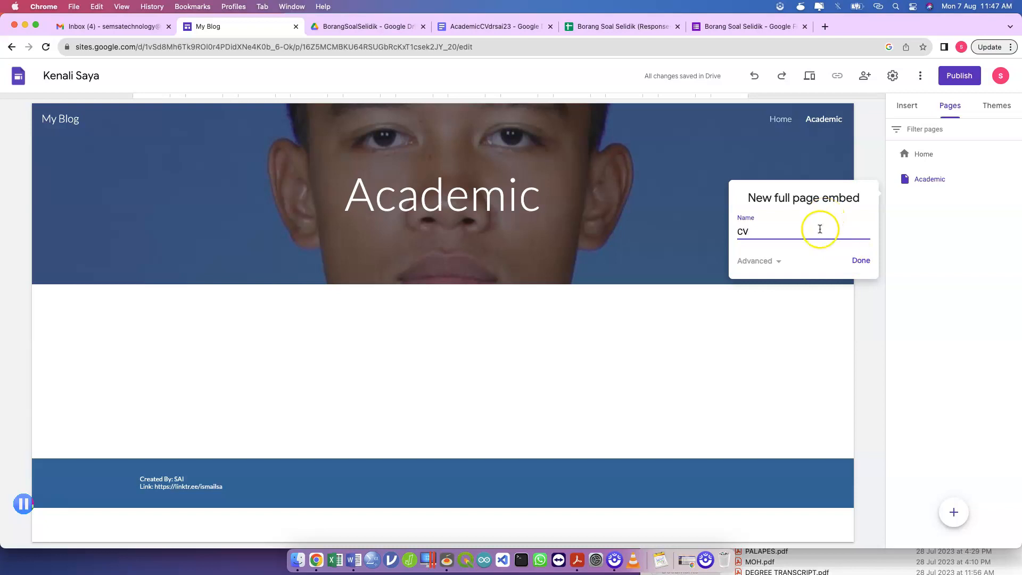
{"action": "left_click", "coordinate": [861, 261]}
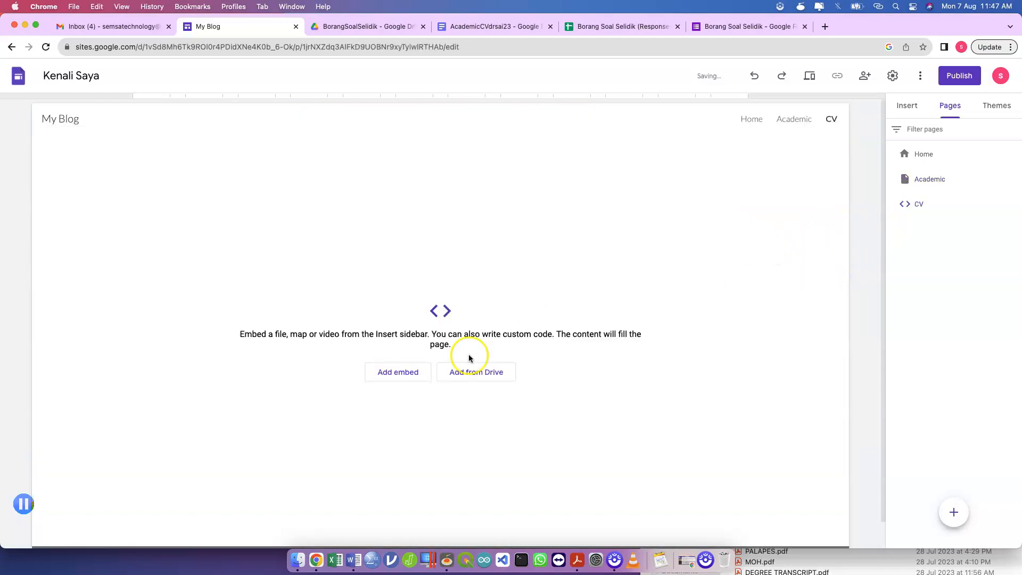
- Embed the published CV document on the CV page using the copied embed code, and view the inserted content
{"action": "left_click", "coordinate": [404, 371]}
{"action": "left_click", "coordinate": [446, 277]}
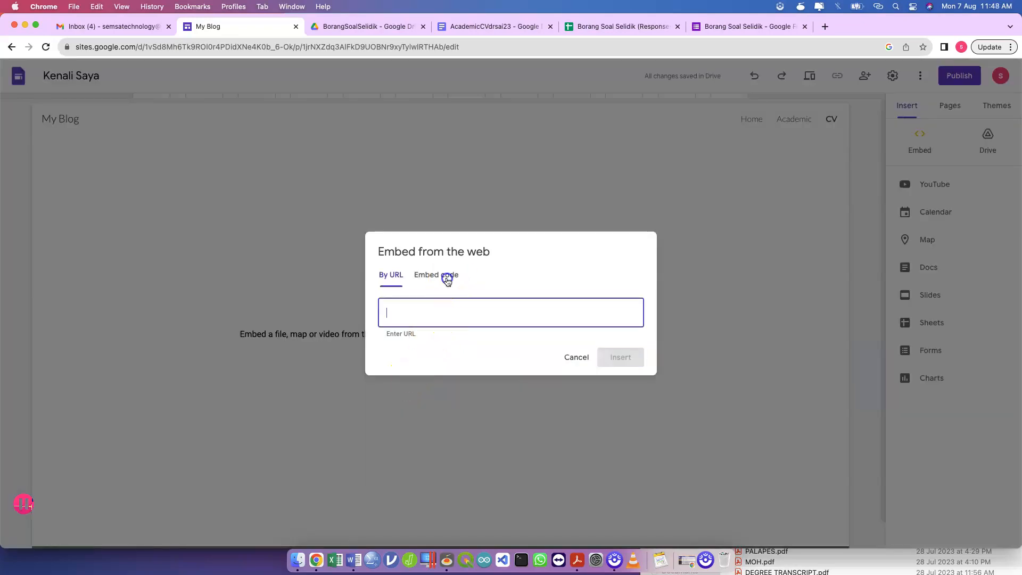
{"action": "key", "text": "super+v"}
{"action": "left_click", "coordinate": [623, 373]}
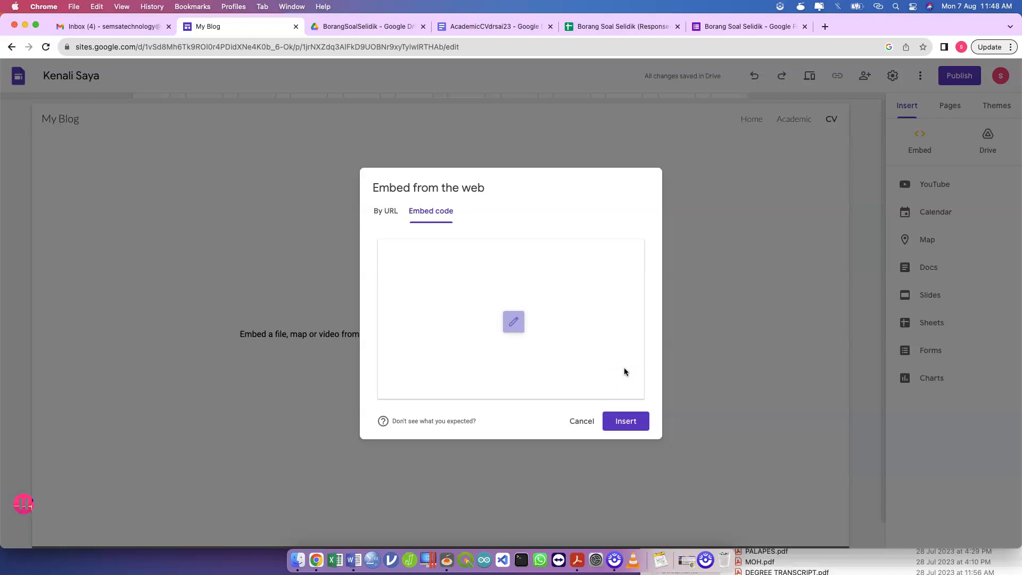
{"action": "left_click", "coordinate": [622, 420]}
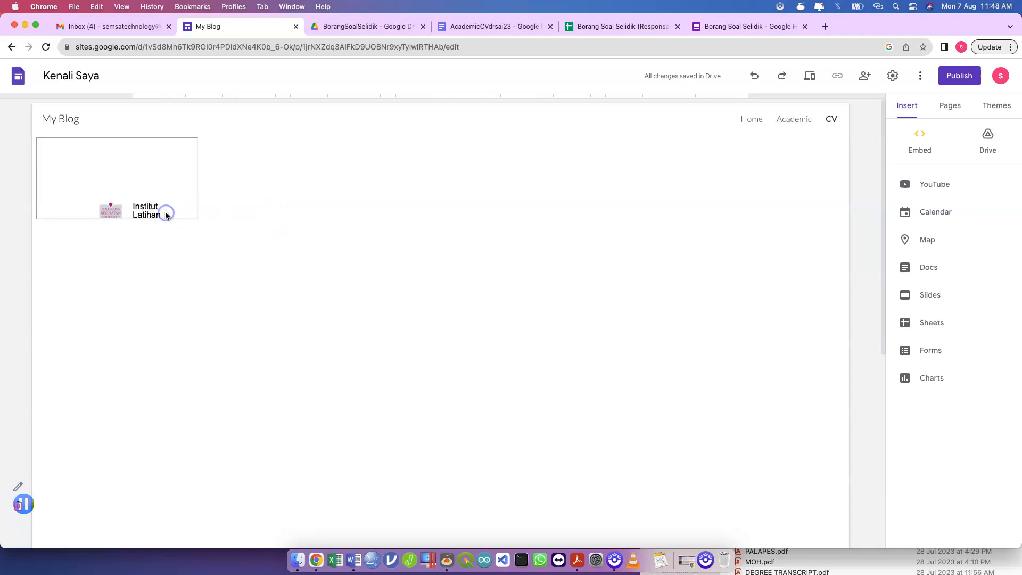
{"action": "scroll", "coordinate": [351, 311], "scroll_direction": "down", "scroll_amount": 3}
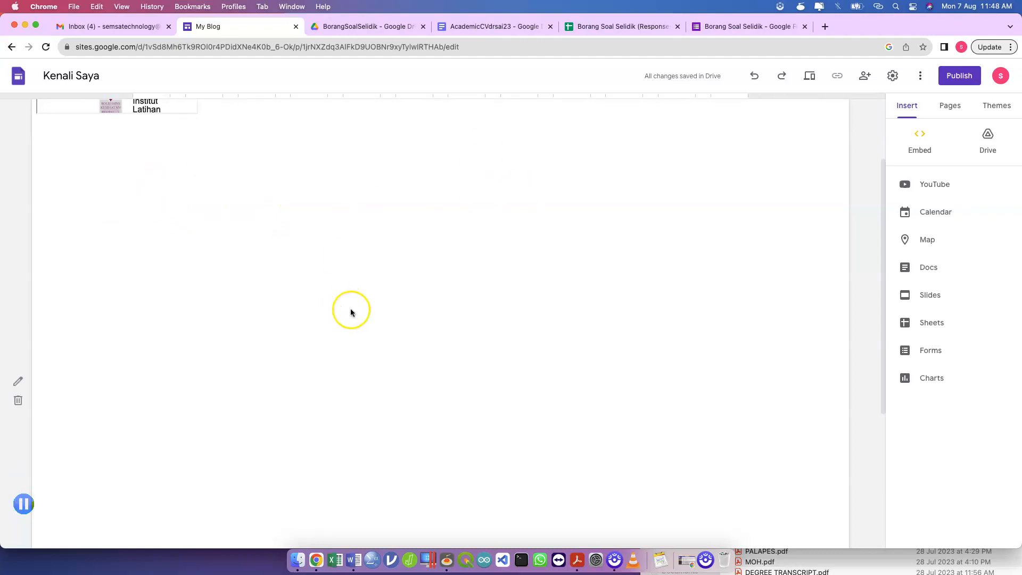
- Remove the existing embed from the CV page and copy the published web link of the AcademicCVdrsai23 document in Google Docs
{"action": "left_click", "coordinate": [18, 433]}
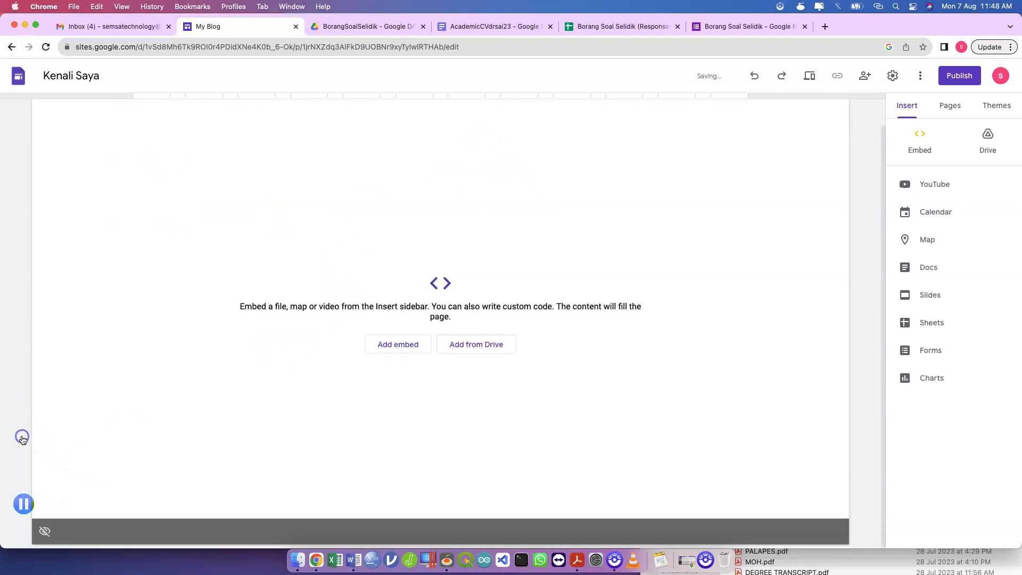
{"action": "left_click", "coordinate": [390, 347]}
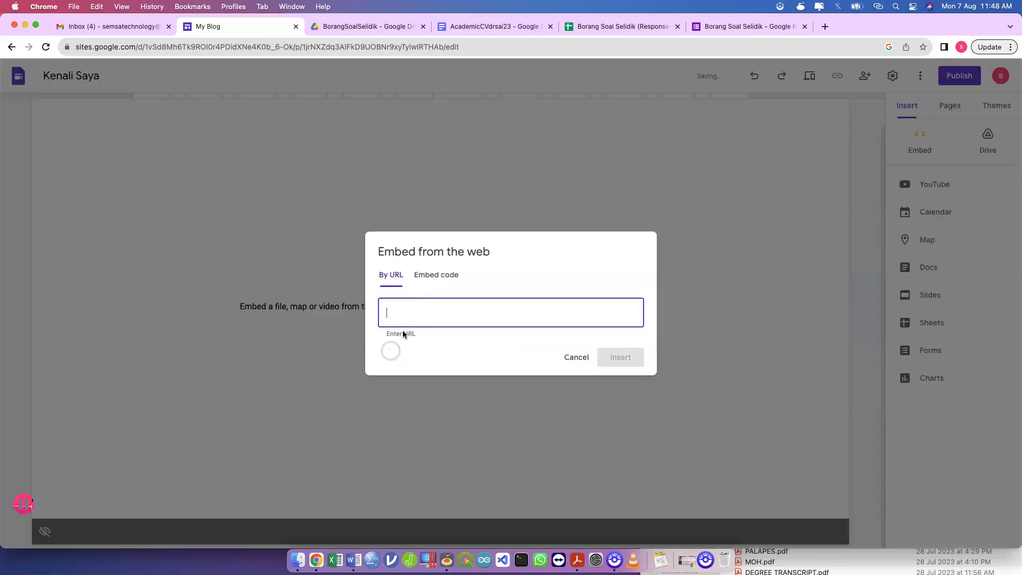
{"action": "left_click", "coordinate": [475, 31]}
{"action": "left_click", "coordinate": [451, 47]}
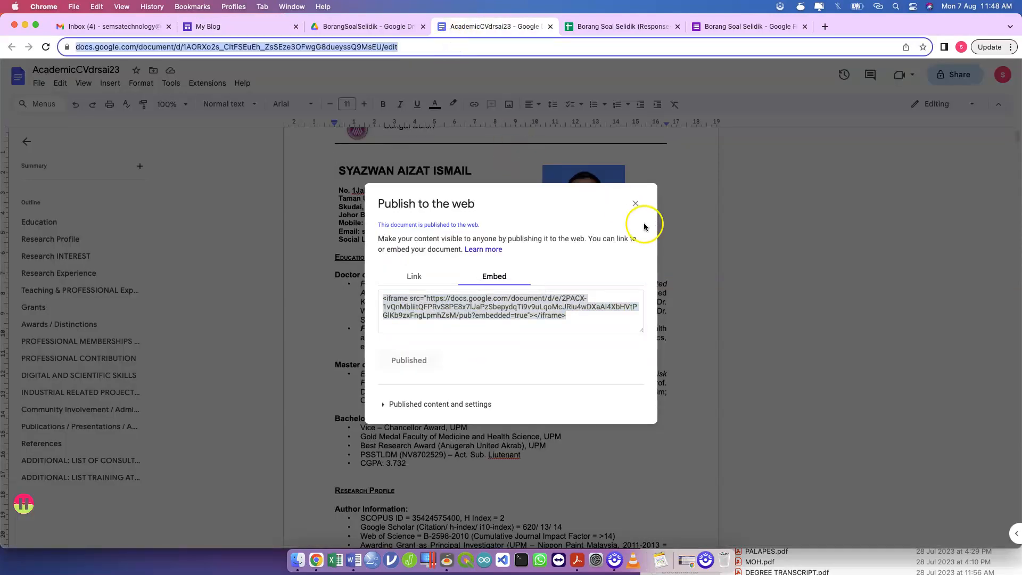
{"action": "left_click", "coordinate": [408, 277]}
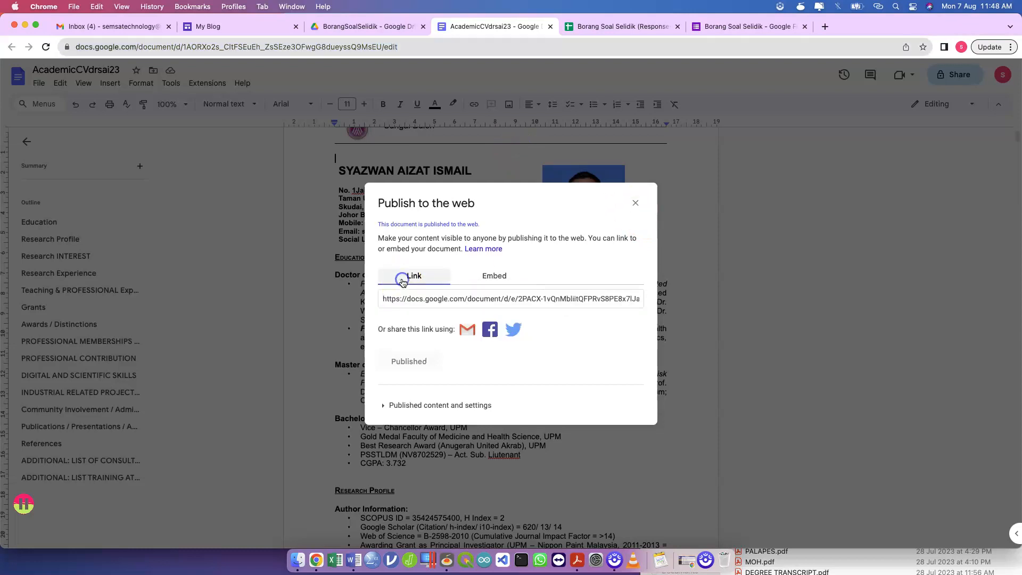
{"action": "left_click", "coordinate": [459, 298]}
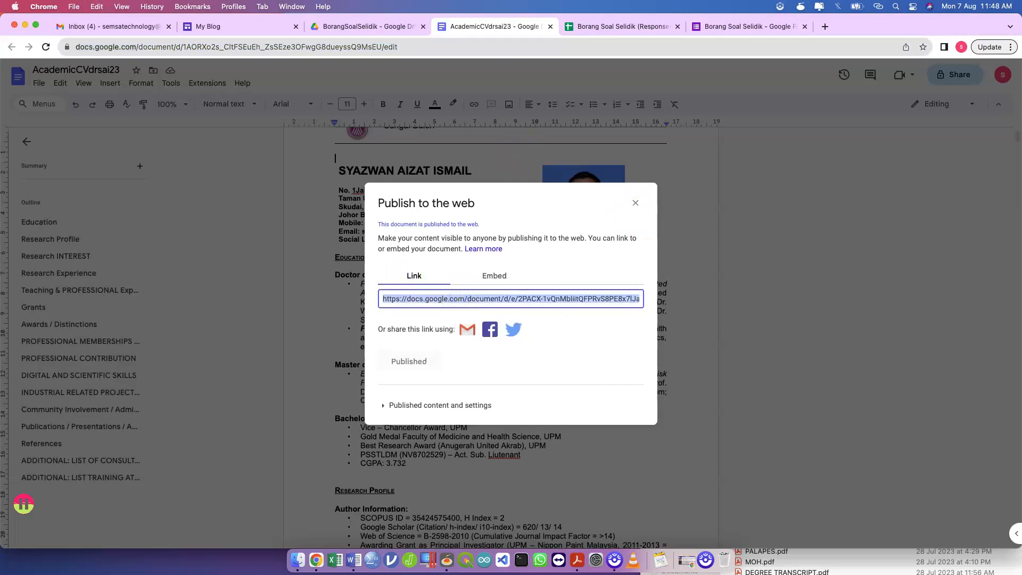
- Return to Google Sites, embed the published CV document on the CV page by its URL, and view the inserted page
{"action": "left_click", "coordinate": [255, 29]}
{"action": "left_click", "coordinate": [433, 312]}
{"action": "key", "text": "super+v"}
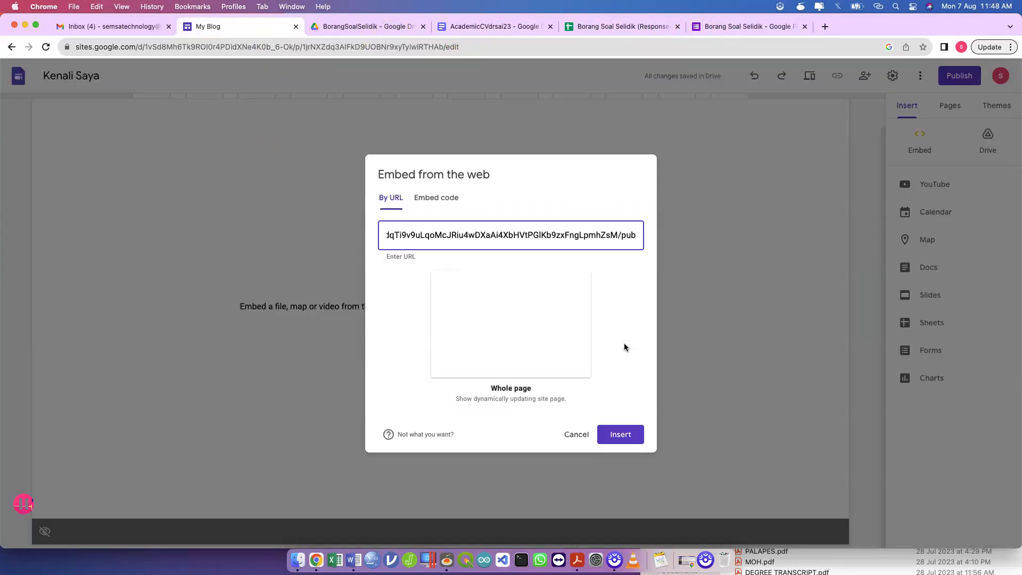
{"action": "left_click", "coordinate": [624, 436]}
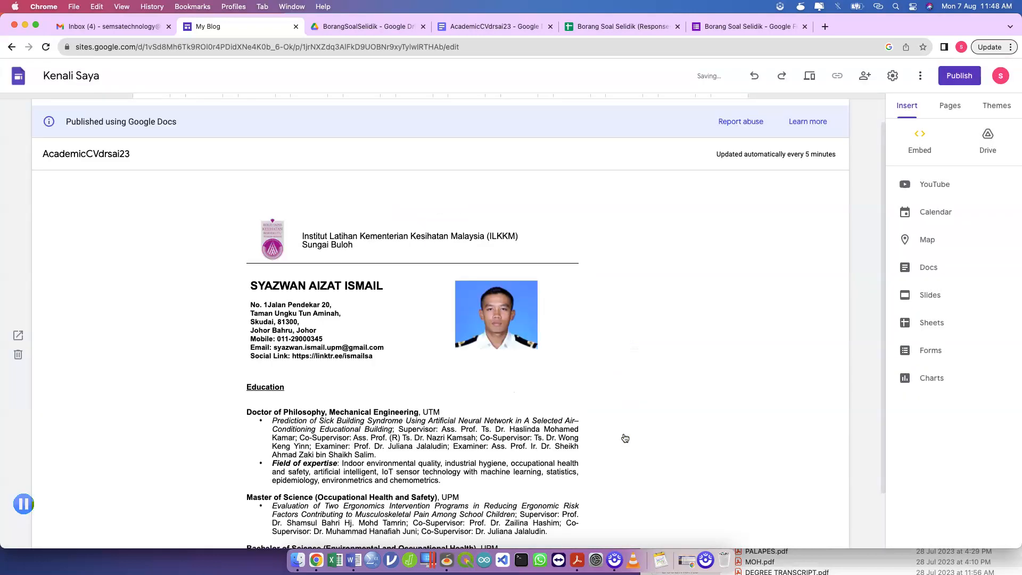
{"action": "scroll", "coordinate": [628, 341], "scroll_direction": "down", "scroll_amount": 3}
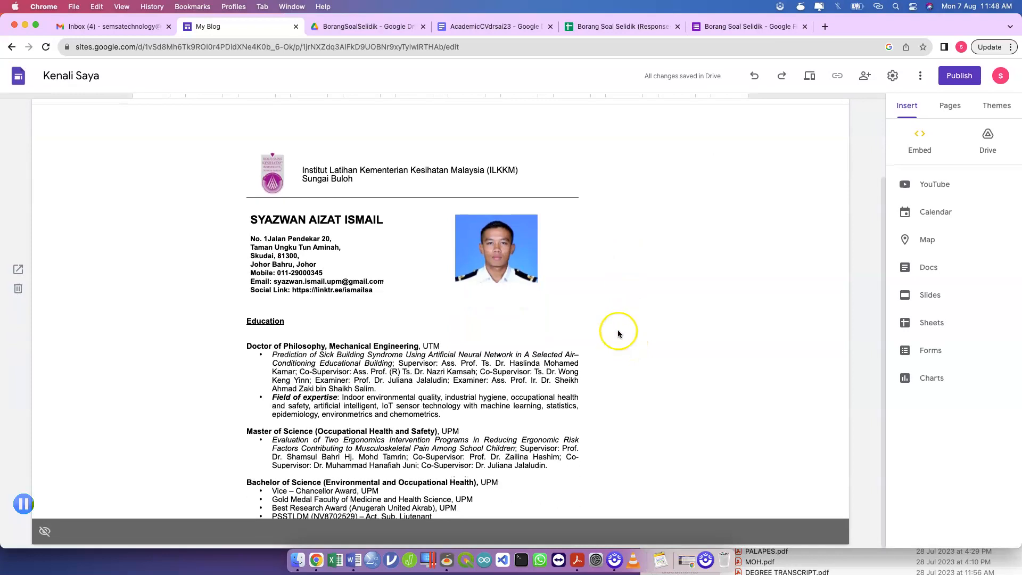
{"action": "scroll", "coordinate": [675, 385], "scroll_direction": "up", "scroll_amount": 3}
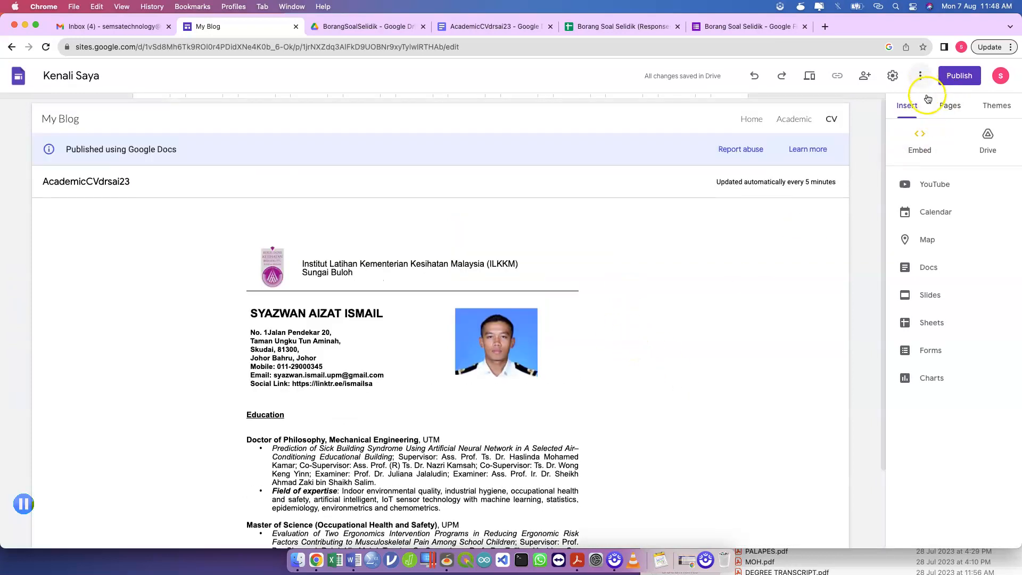
- Nest the CV page under the Academic page as a subpage
{"action": "left_click", "coordinate": [950, 106]}
{"action": "left_click", "coordinate": [929, 181]}
{"action": "left_click", "coordinate": [930, 204]}
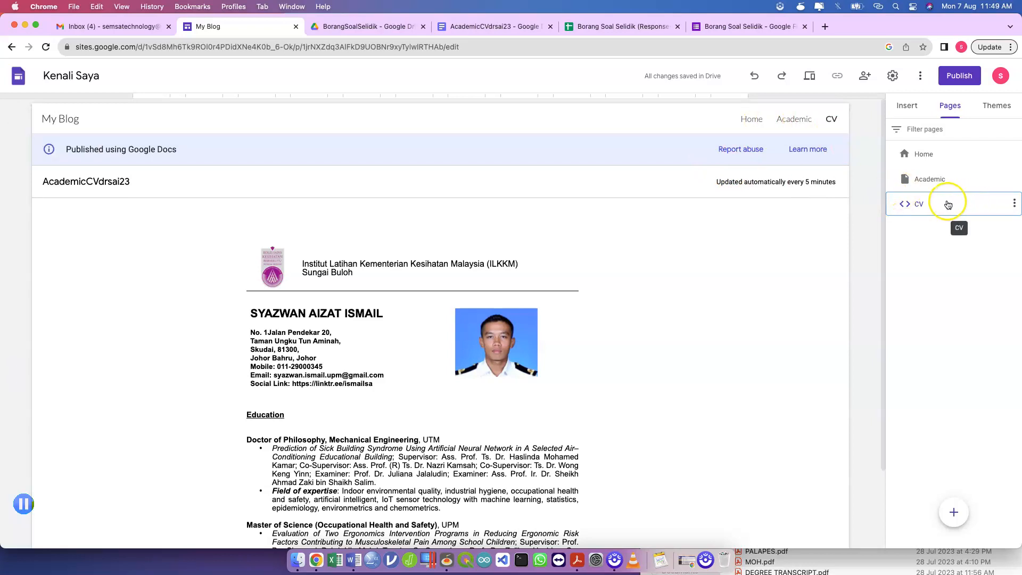
{"action": "left_click", "coordinate": [1014, 204]}
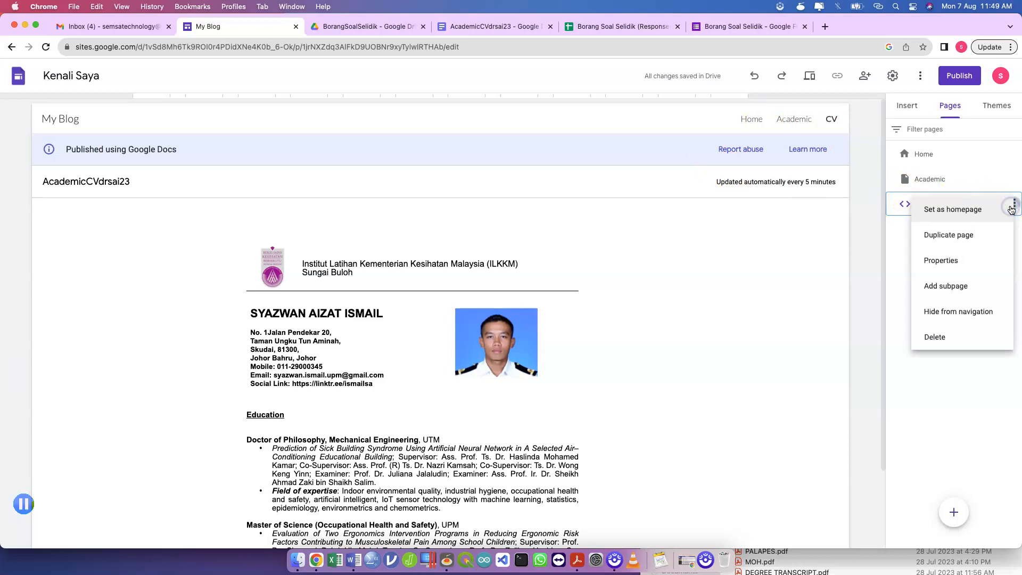
{"action": "left_click", "coordinate": [891, 236]}
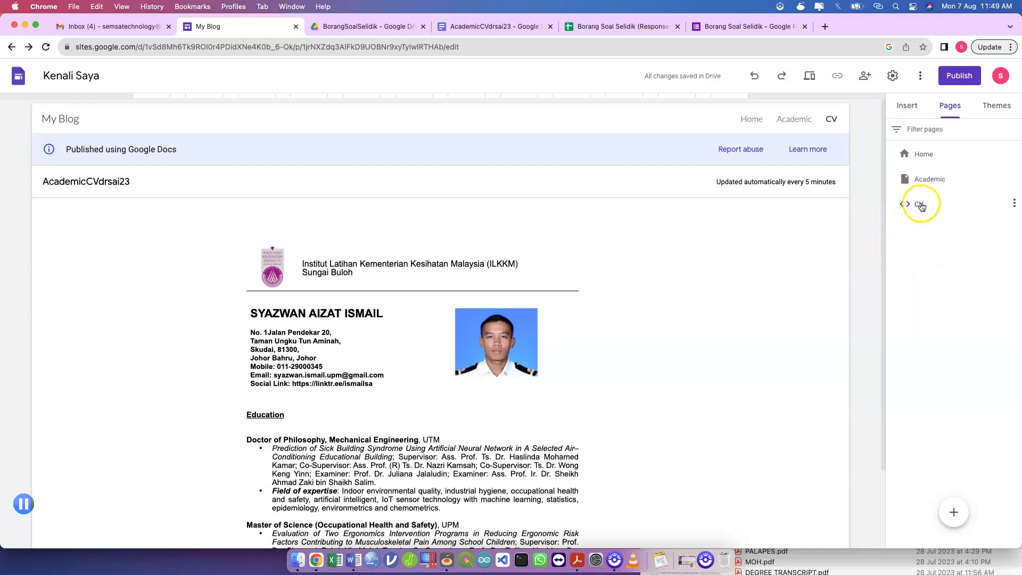
{"action": "left_click_drag", "start_coordinate": [922, 206], "coordinate": [936, 181]}
{"action": "mouse_move", "coordinate": [821, 121]}
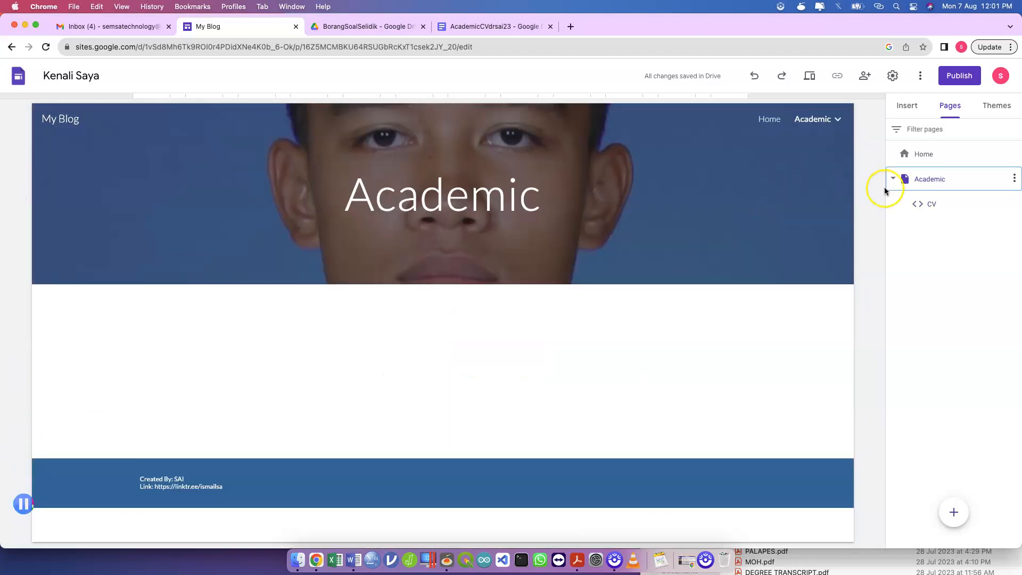
- Open the Home page and reapply the link to the Academic page on the Academic image
{"action": "left_click", "coordinate": [902, 156]}
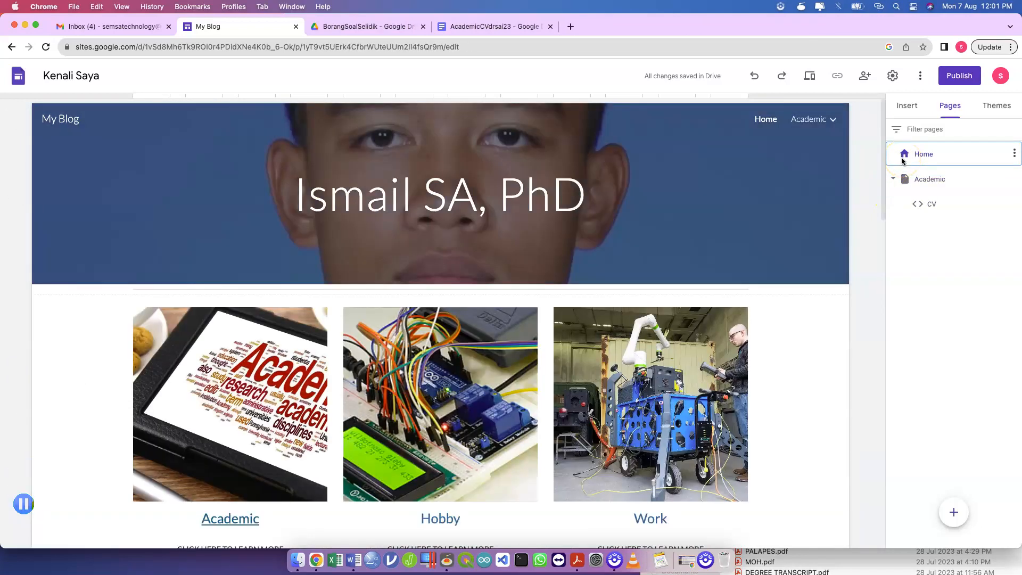
{"action": "left_click", "coordinate": [271, 426]}
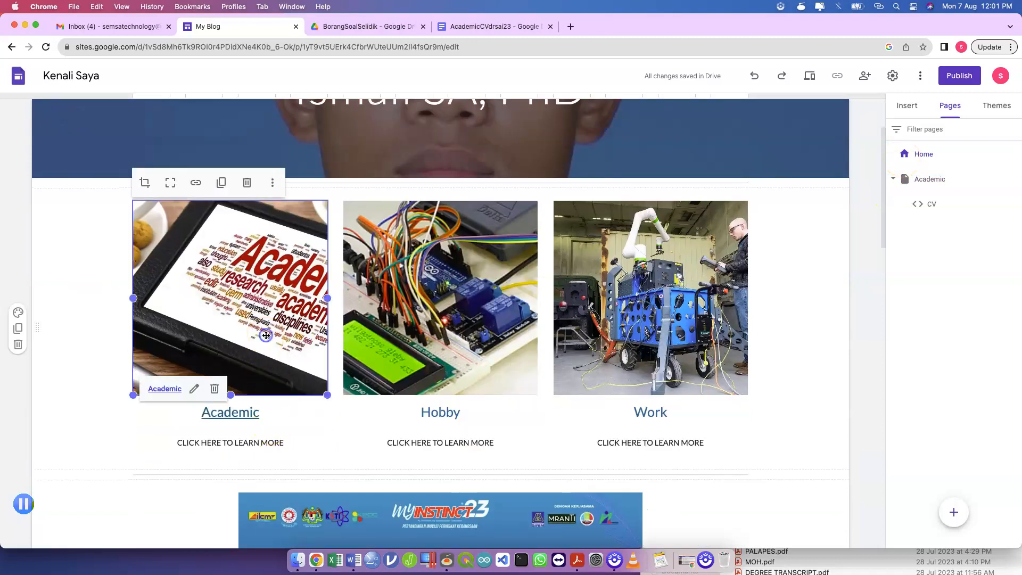
{"action": "left_click", "coordinate": [197, 185]}
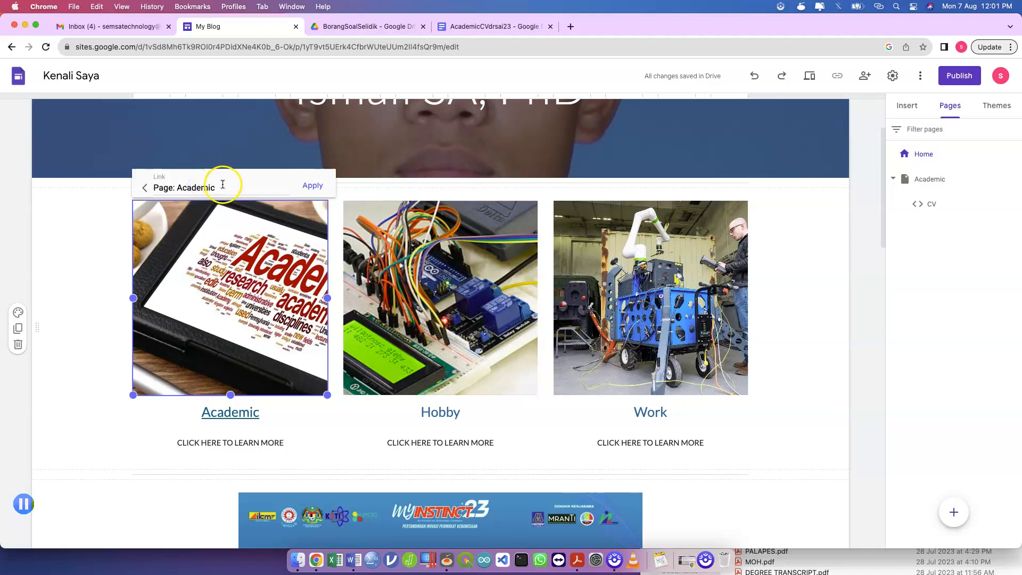
{"action": "left_click", "coordinate": [221, 187]}
{"action": "left_click", "coordinate": [207, 224]}
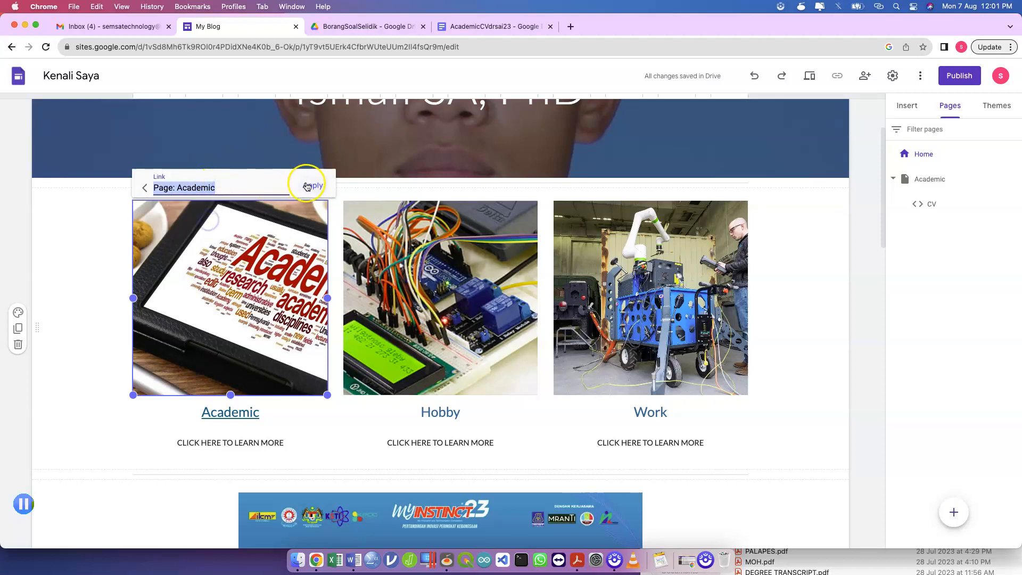
{"action": "left_click", "coordinate": [312, 185]}
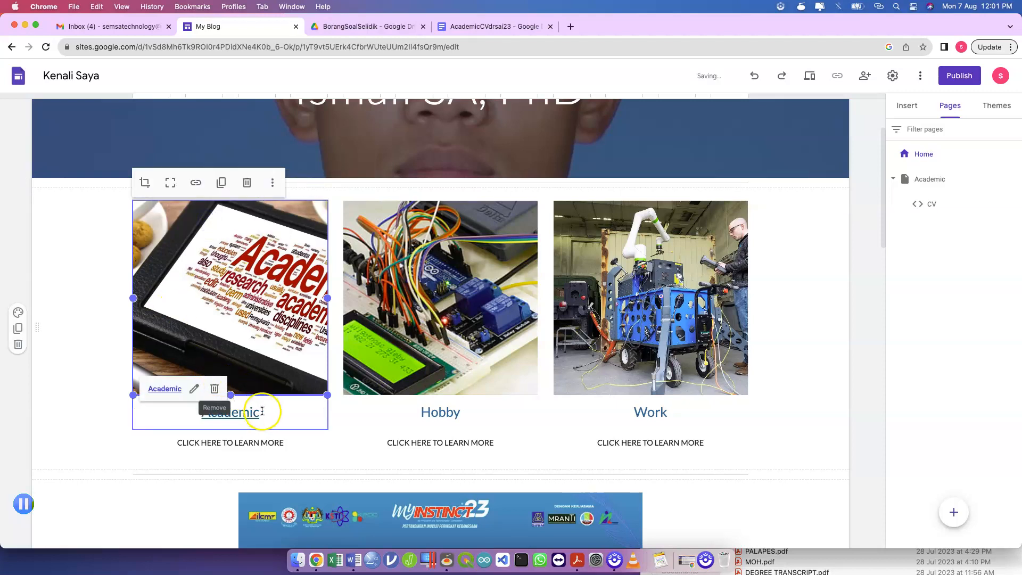
- Link the Academic heading below the image on the Home page to the CV page
{"action": "left_click", "coordinate": [242, 414]}
{"action": "double_click", "coordinate": [241, 415]}
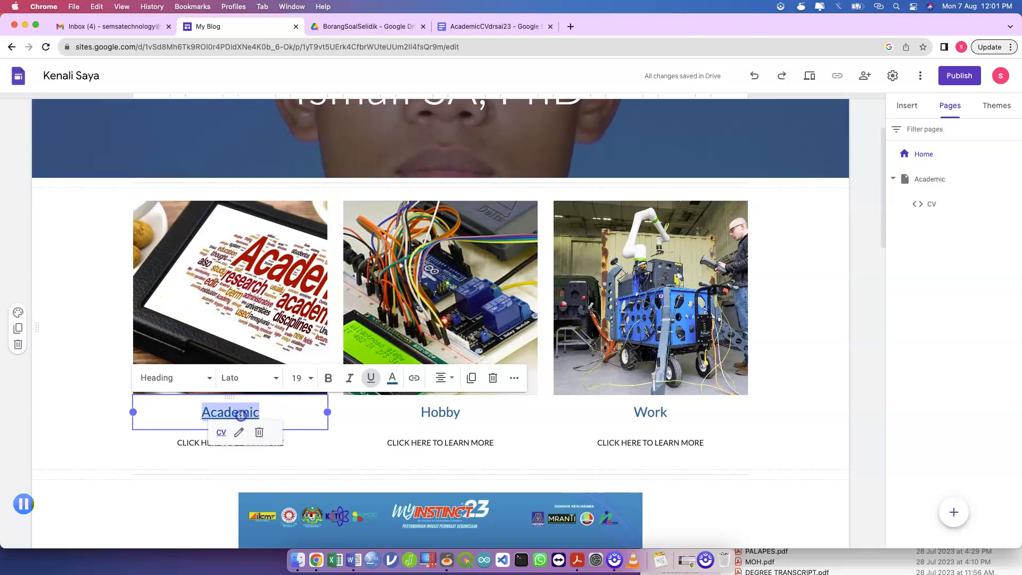
{"action": "left_click", "coordinate": [414, 378]}
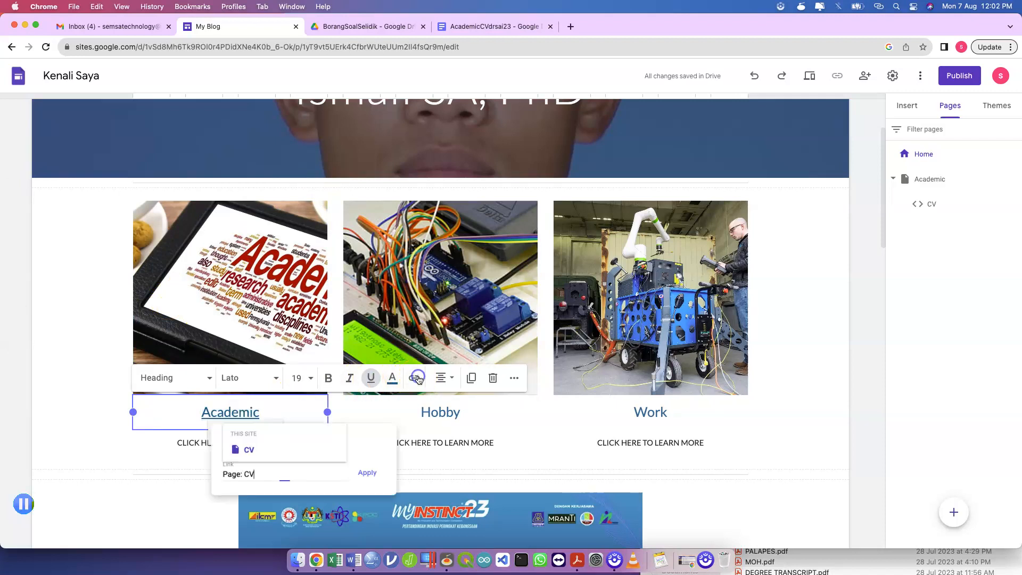
{"action": "triple_click", "coordinate": [297, 475]}
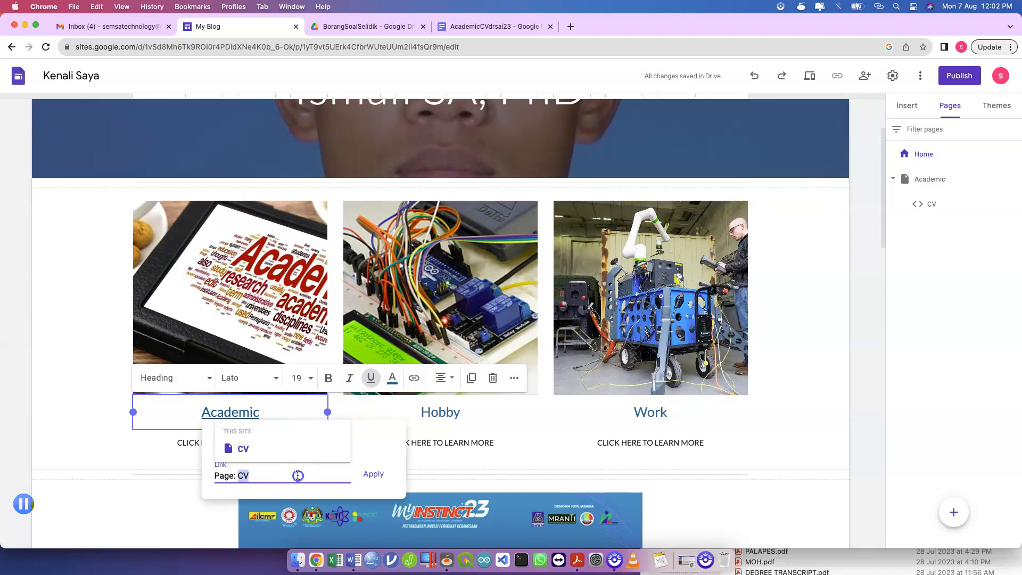
{"action": "key", "text": "BackSpace"}
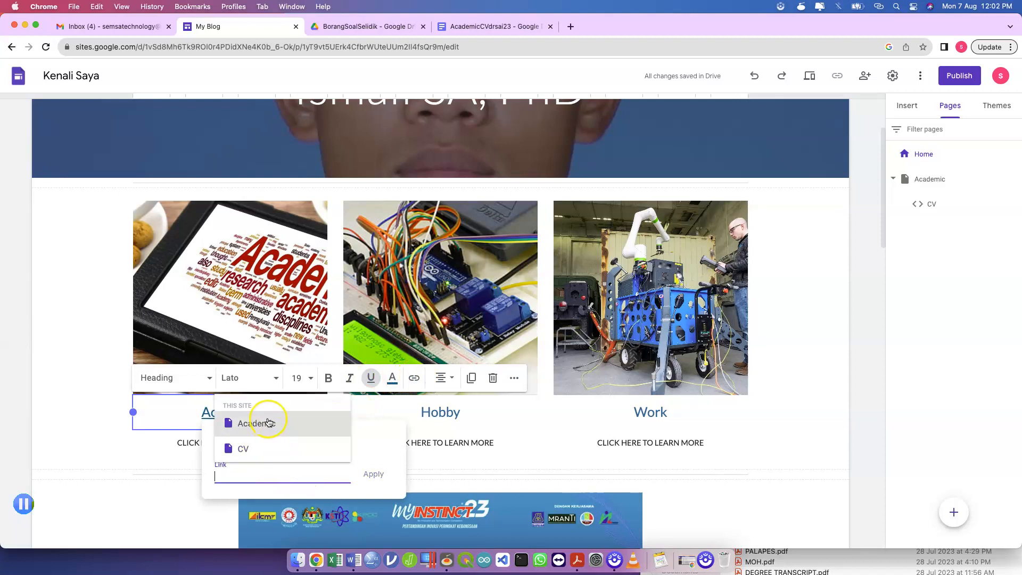
{"action": "left_click", "coordinate": [275, 449]}
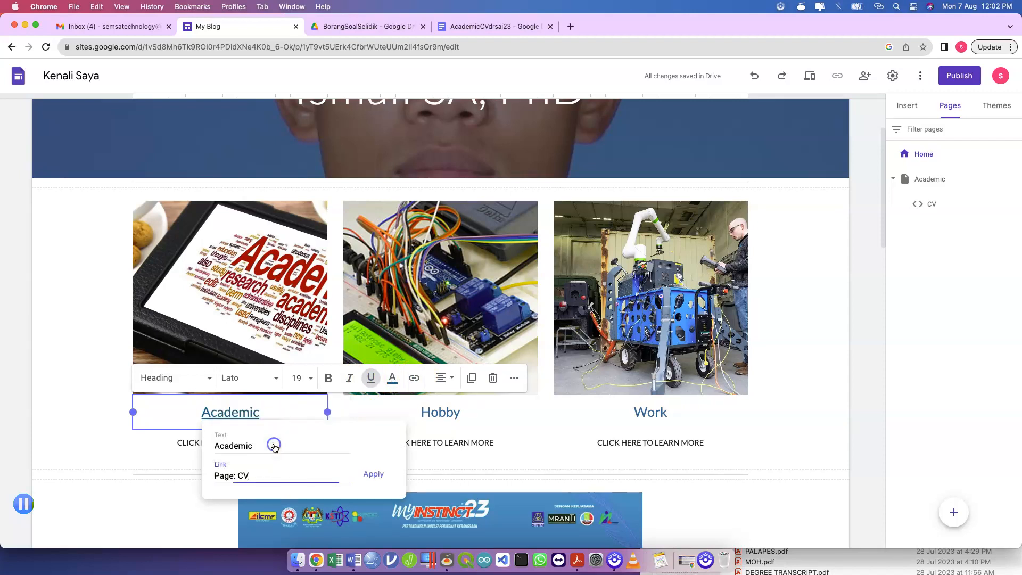
{"action": "left_click", "coordinate": [381, 484]}
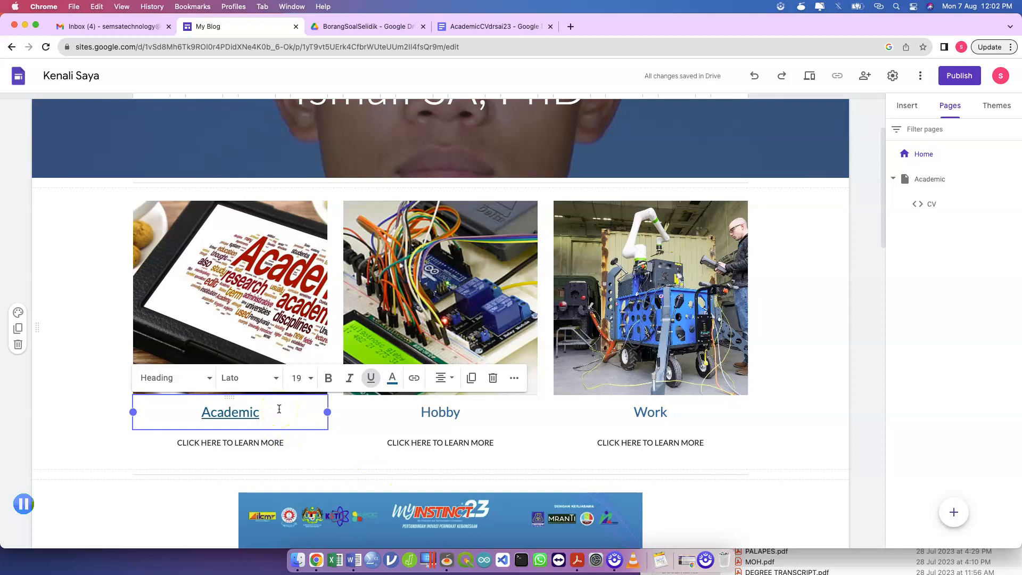
- Insert a button named SILA DOWNLOAD CV SAYA linked to the CV page on the Academic page, and widen it across the content area
{"action": "left_click", "coordinate": [929, 187]}
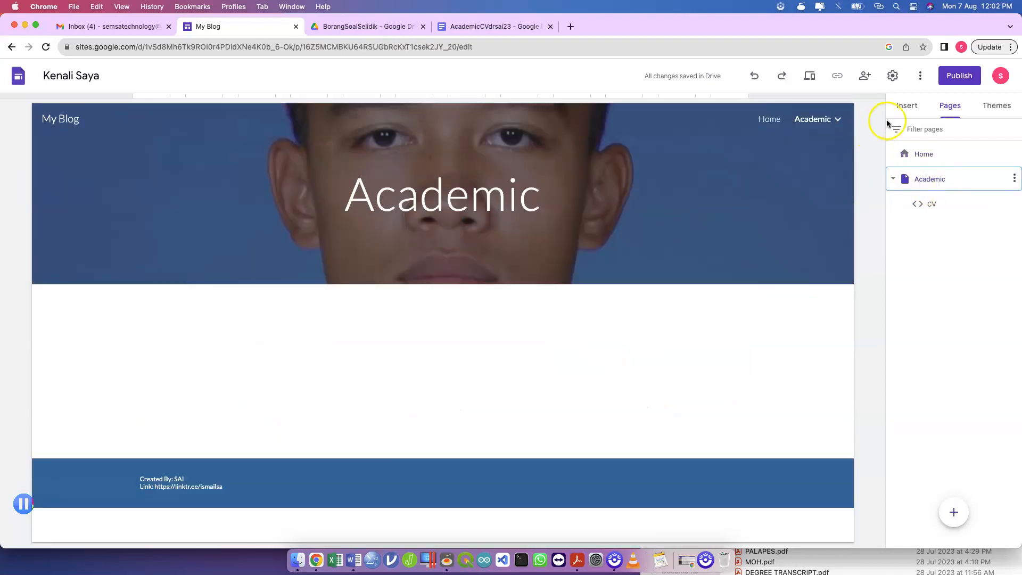
{"action": "left_click", "coordinate": [906, 114]}
{"action": "scroll", "coordinate": [940, 450], "scroll_direction": "down", "scroll_amount": 2}
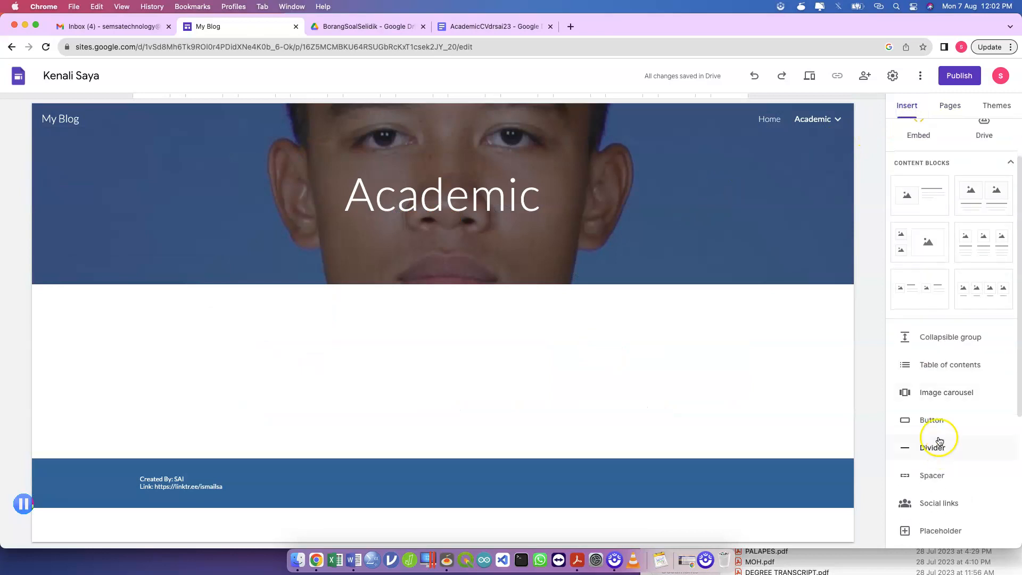
{"action": "left_click", "coordinate": [933, 423]}
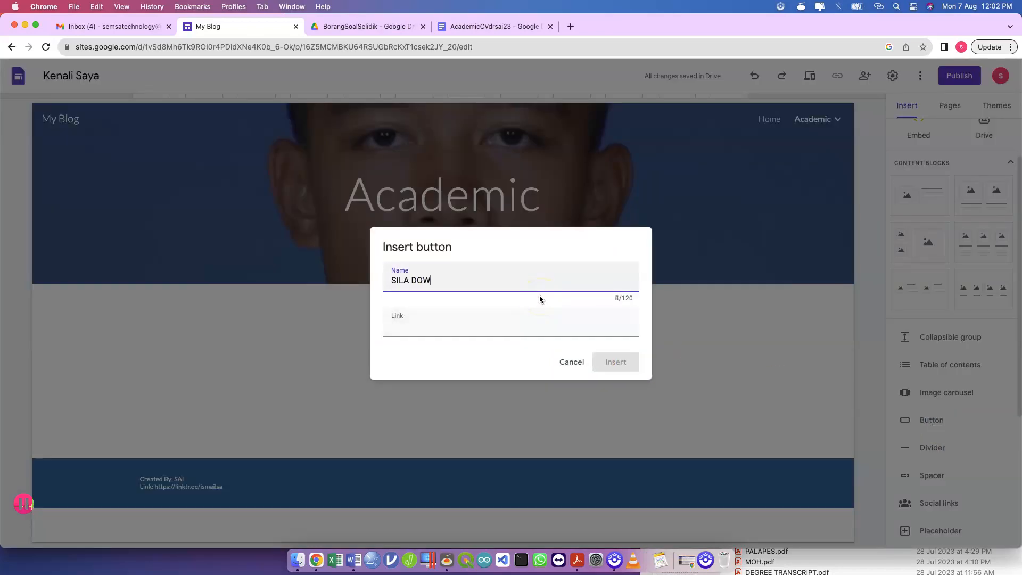
{"action": "type", "text": "SILA DOWNLOAD CV SAYA"}
{"action": "left_click", "coordinate": [498, 330]}
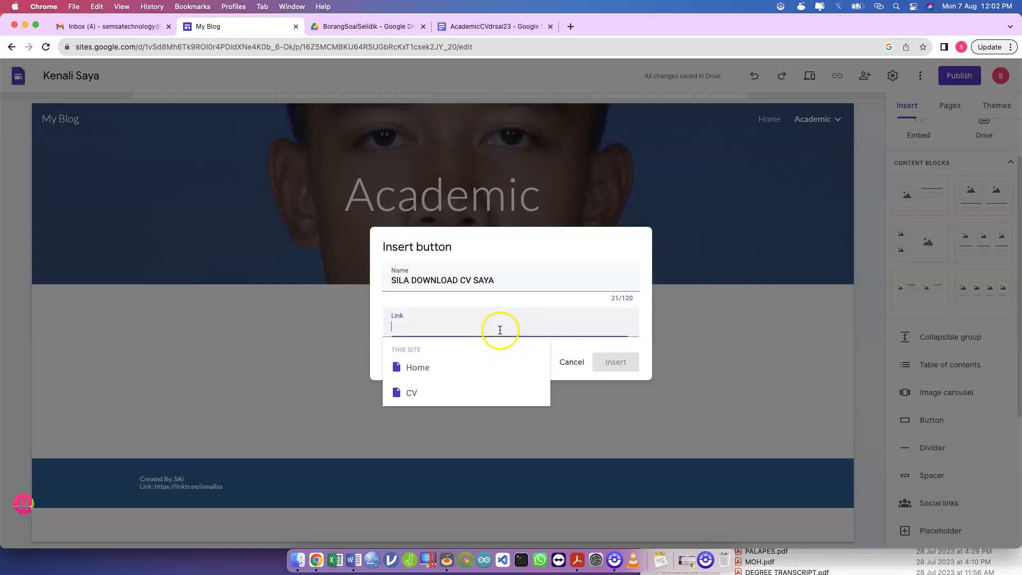
{"action": "left_click", "coordinate": [474, 390]}
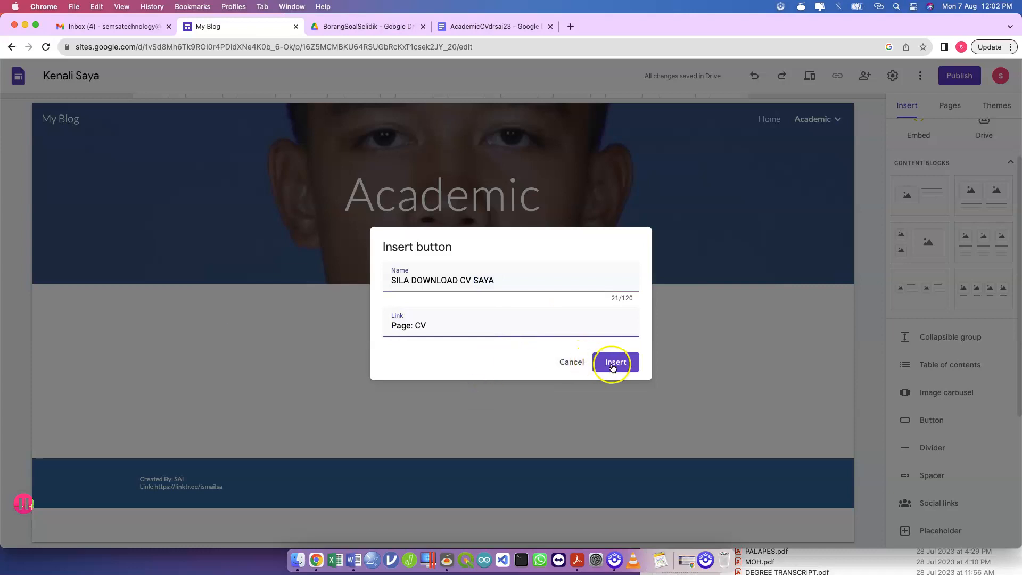
{"action": "left_click", "coordinate": [612, 362]}
{"action": "left_click_drag", "start_coordinate": [226, 309], "coordinate": [750, 313]}
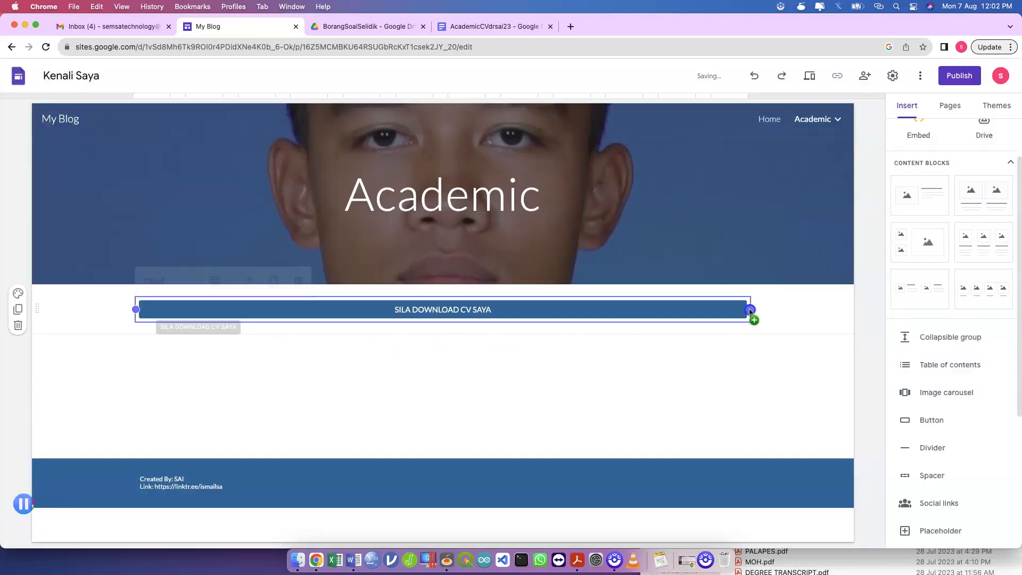
- Review the download button's style, alignment and edit settings, and check the site's page list
{"action": "left_click", "coordinate": [182, 283]}
{"action": "left_click", "coordinate": [185, 316]}
{"action": "left_click", "coordinate": [220, 279]}
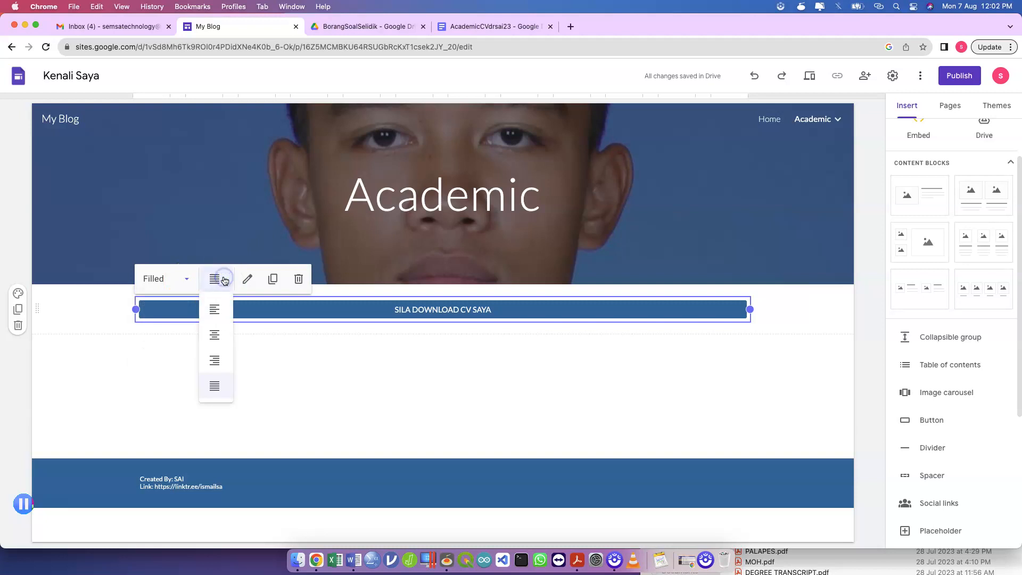
{"action": "left_click", "coordinate": [246, 282]}
{"action": "left_click", "coordinate": [594, 360]}
{"action": "left_click", "coordinate": [528, 333]}
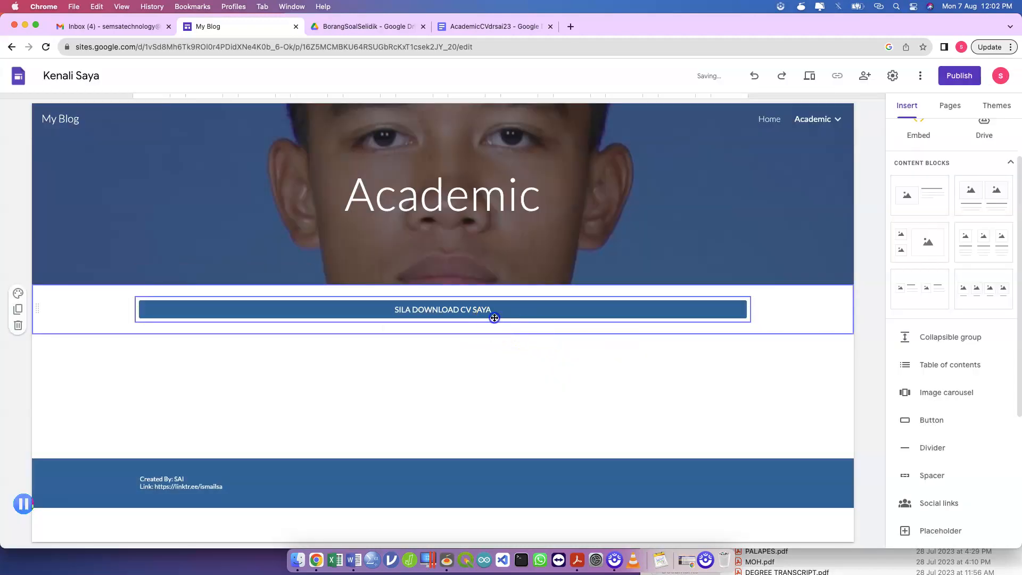
{"action": "left_click", "coordinate": [494, 318]}
{"action": "left_click", "coordinate": [413, 438]}
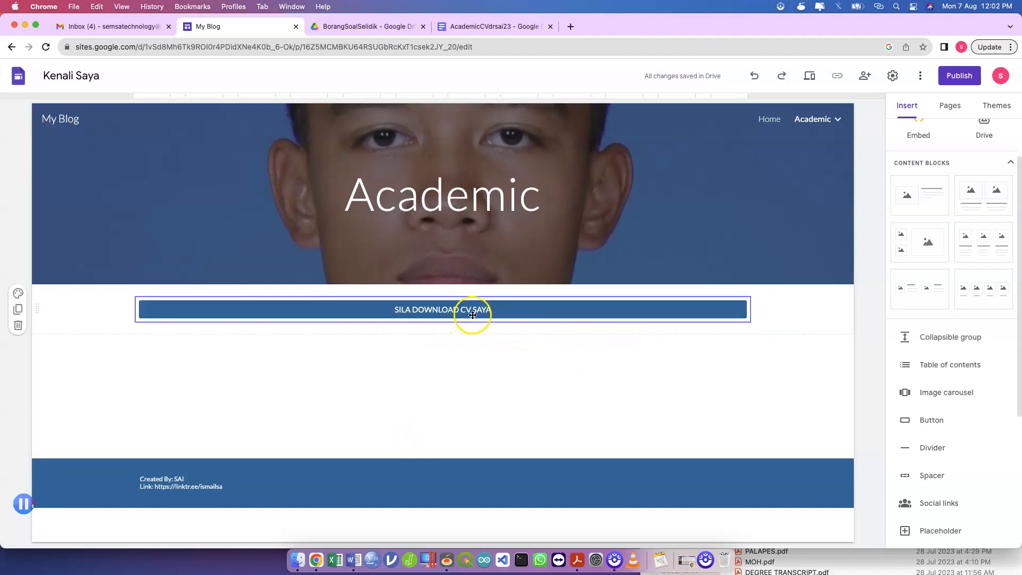
{"action": "left_click", "coordinate": [950, 105]}
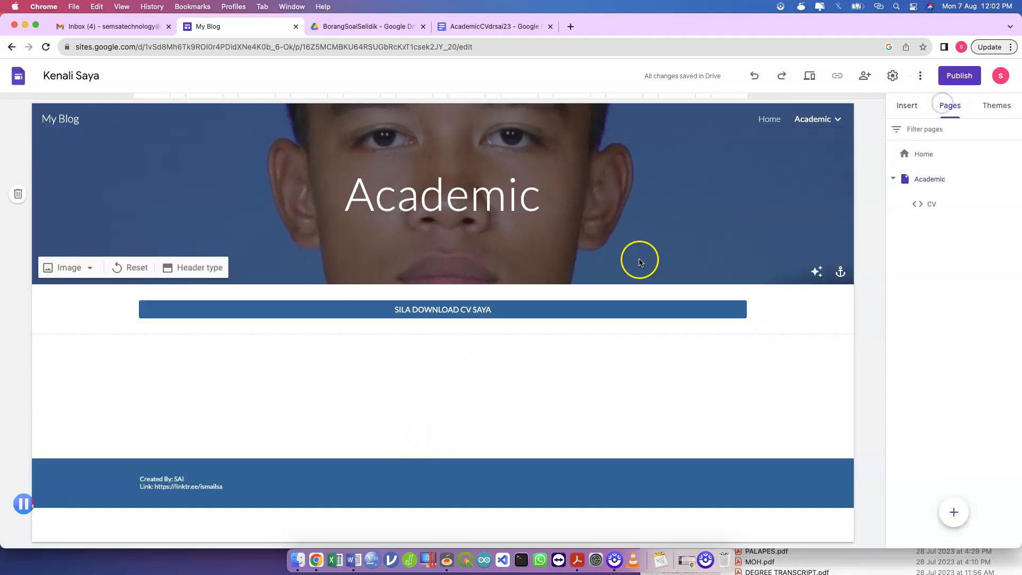
{"action": "left_click", "coordinate": [585, 306]}
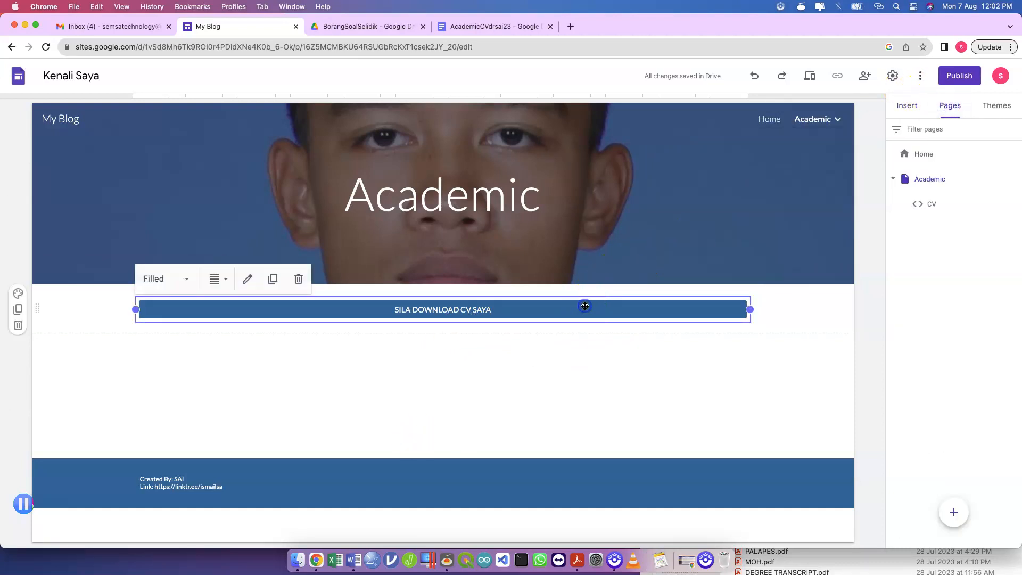
- Check the name and CV page link in the download button's edit settings and keep them as they are
{"action": "left_click", "coordinate": [251, 288]}
{"action": "left_click", "coordinate": [613, 359]}
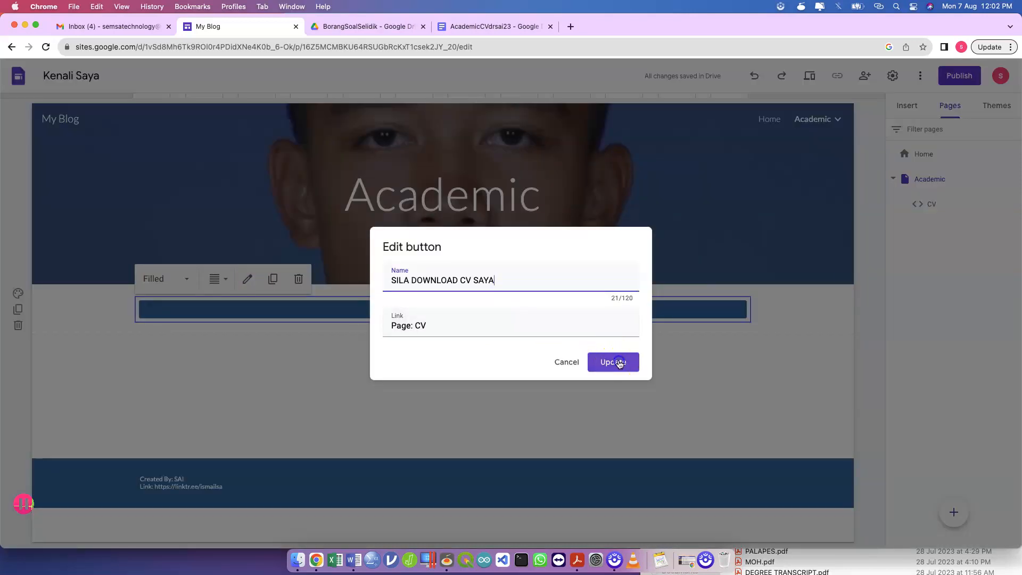
{"action": "left_click", "coordinate": [619, 363]}
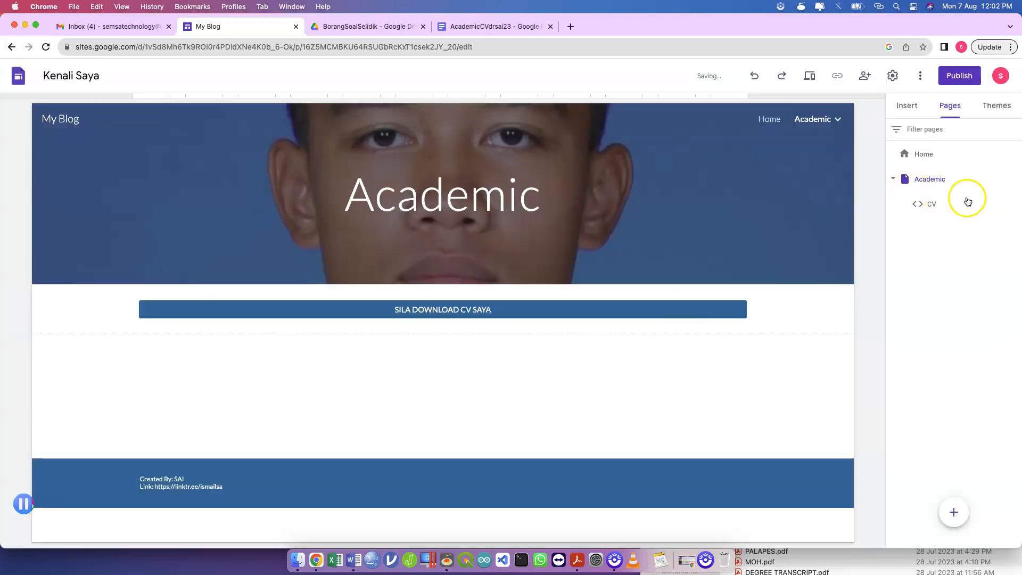
- Hide the CV subpage from the site navigation
{"action": "left_click", "coordinate": [1015, 206]}
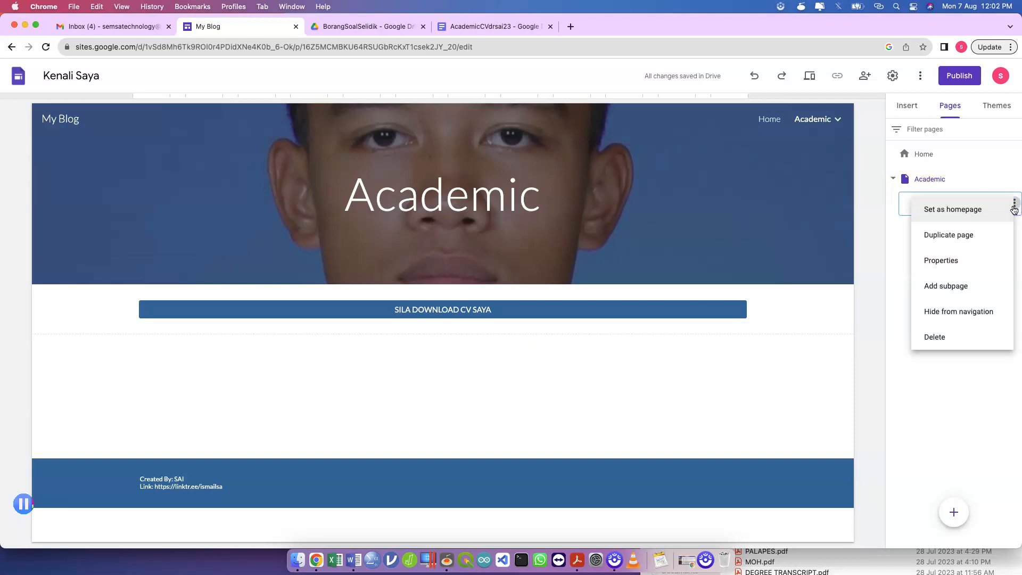
{"action": "left_click", "coordinate": [962, 313]}
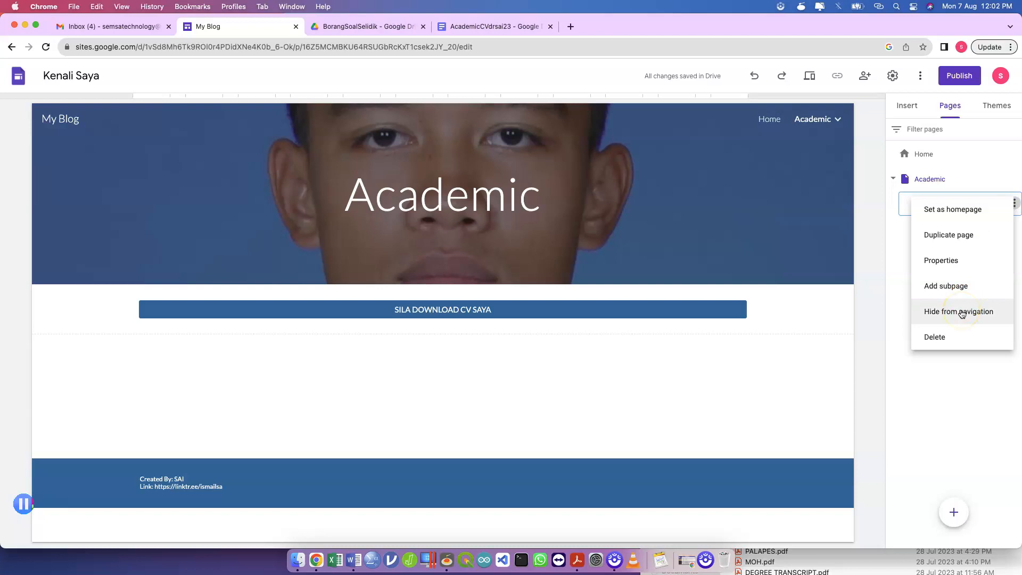
{"action": "left_click", "coordinate": [962, 313]}
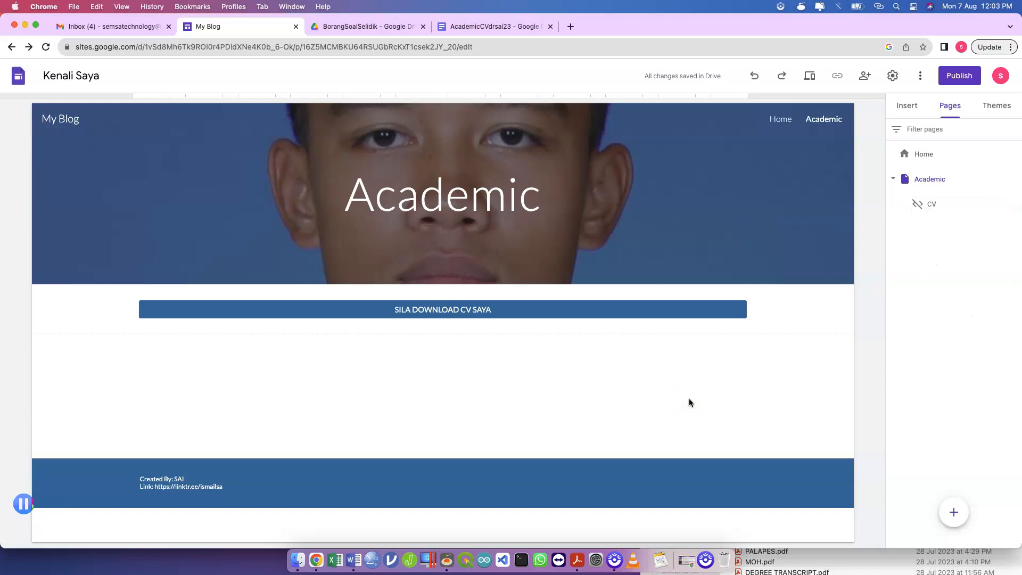
{"action": "left_click", "coordinate": [638, 307]}
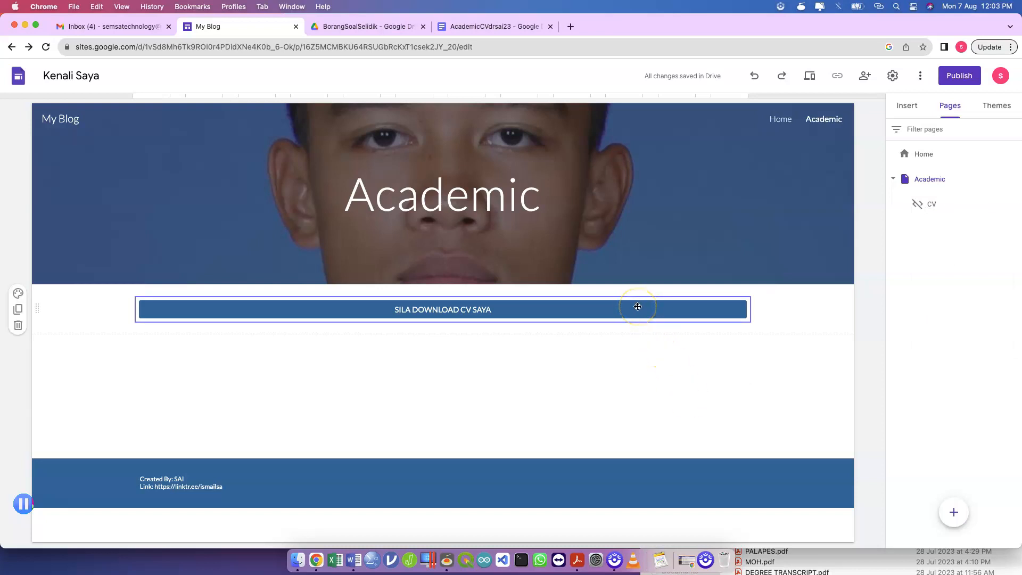
{"action": "left_click", "coordinate": [430, 398]}
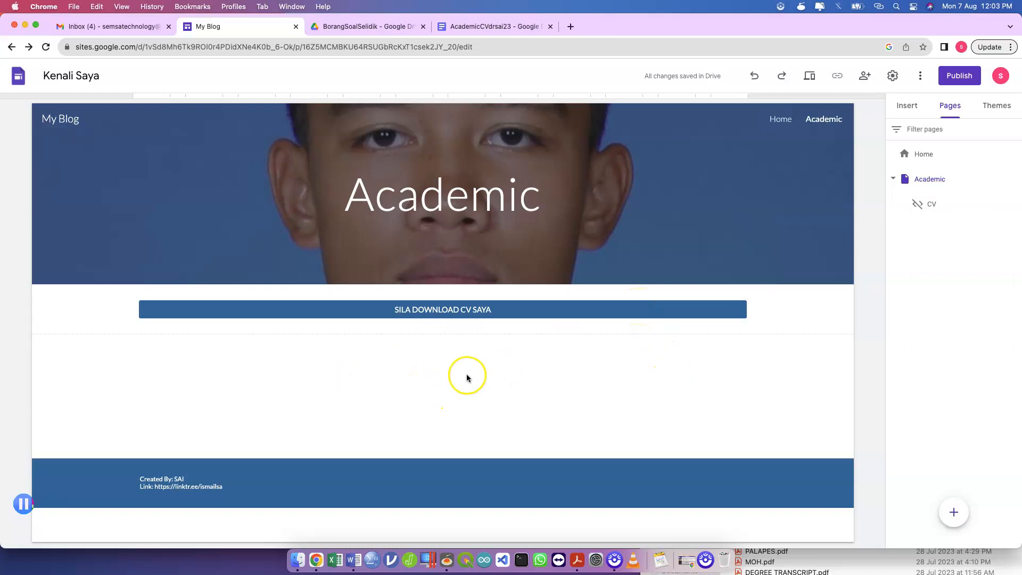
{"action": "left_click", "coordinate": [513, 314]}
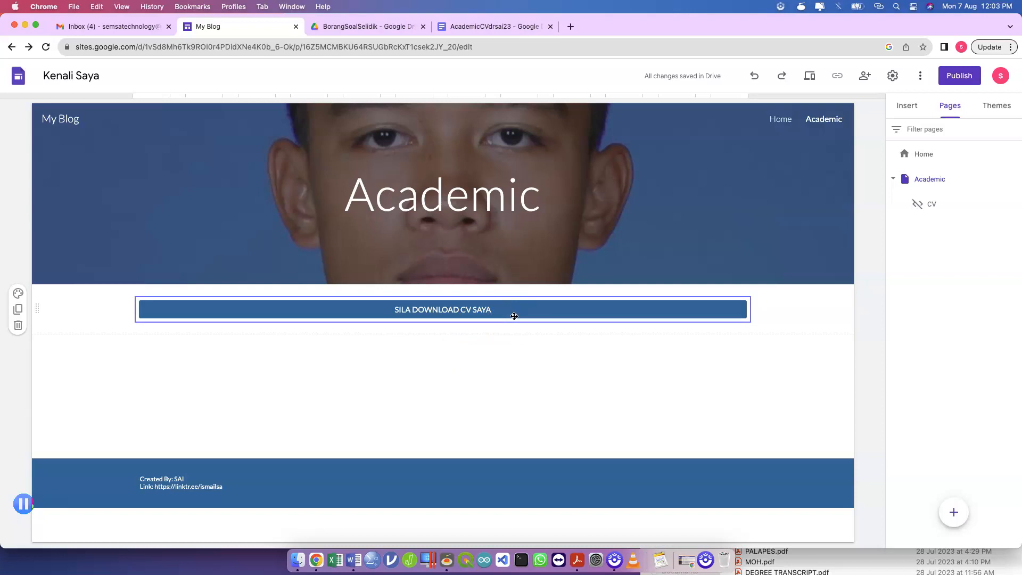
{"action": "left_click", "coordinate": [524, 341]}
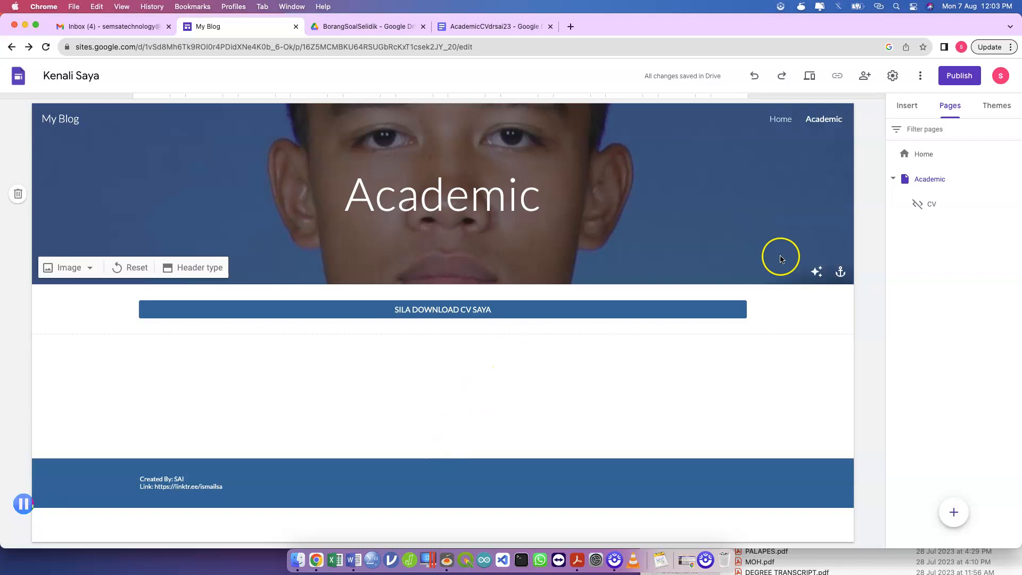
- Show the CV subpage in the navigation to check the Academic dropdown, and hide it again
{"action": "left_click", "coordinate": [1014, 207]}
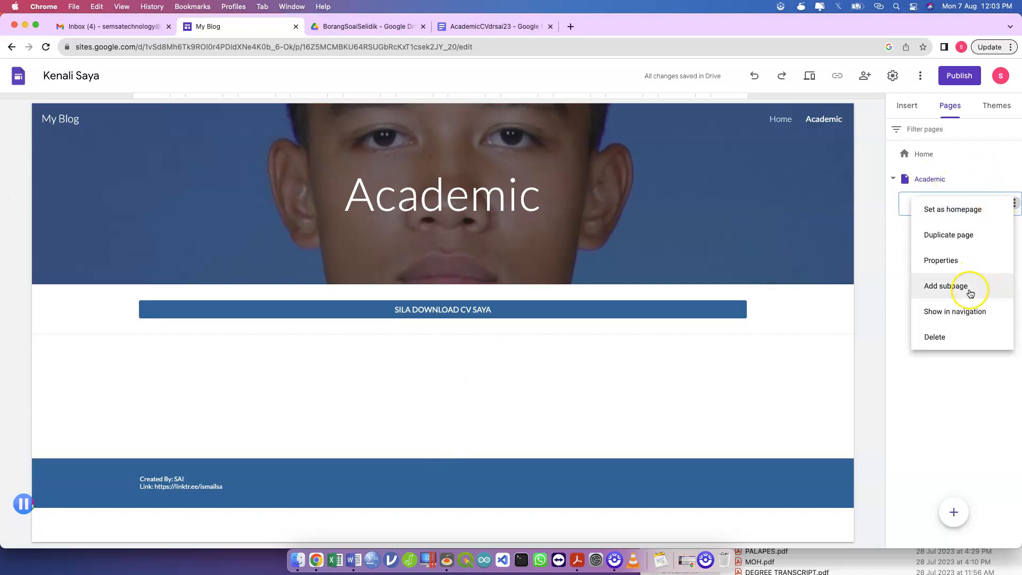
{"action": "left_click", "coordinate": [958, 313]}
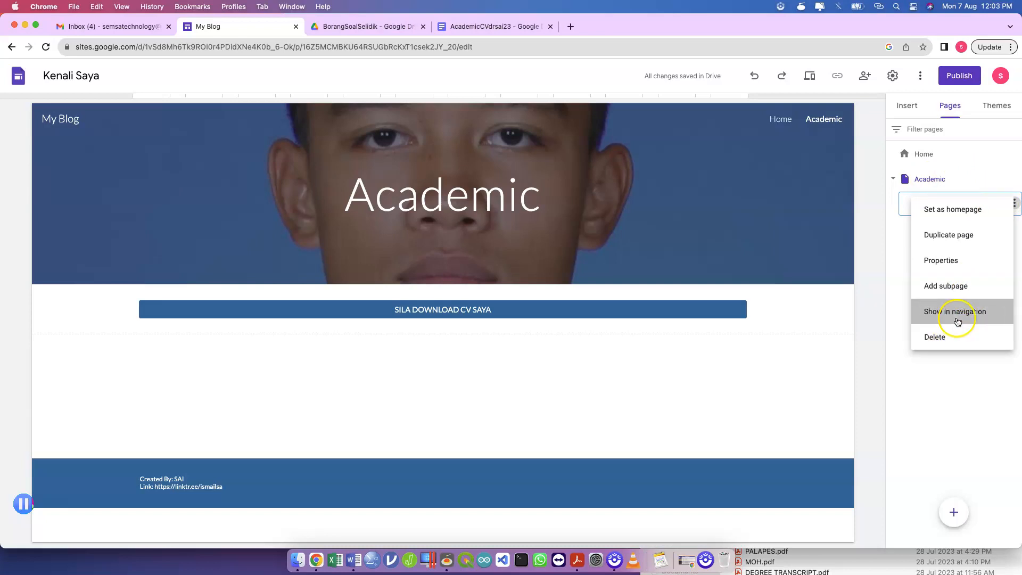
{"action": "mouse_move", "coordinate": [844, 112]}
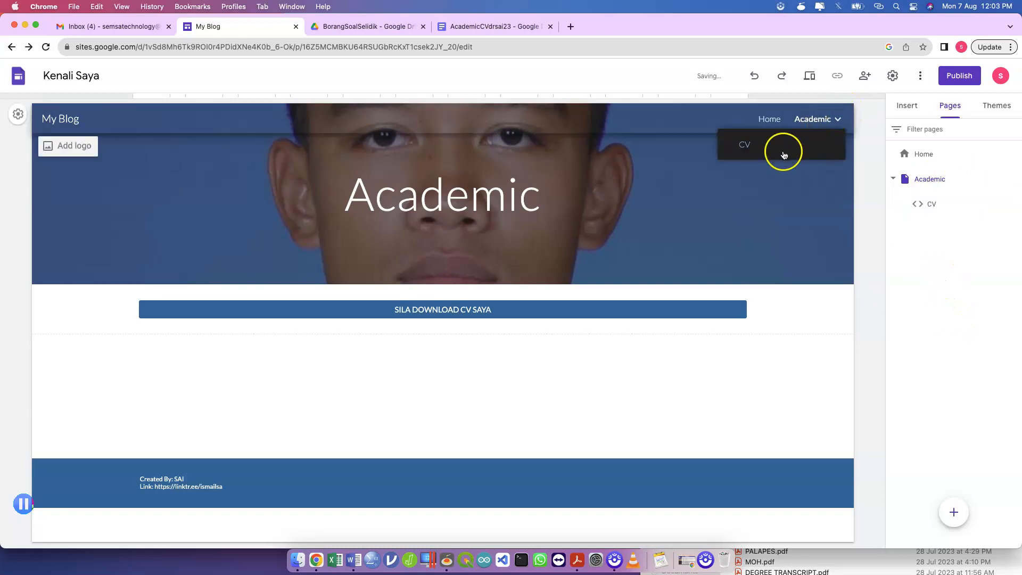
{"action": "left_click", "coordinate": [1013, 204]}
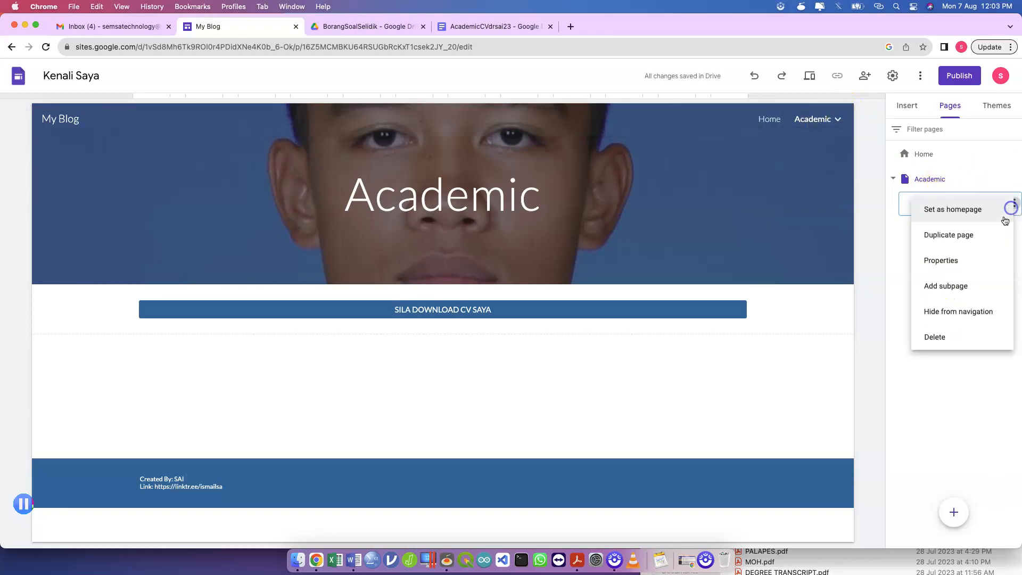
{"action": "left_click", "coordinate": [950, 312]}
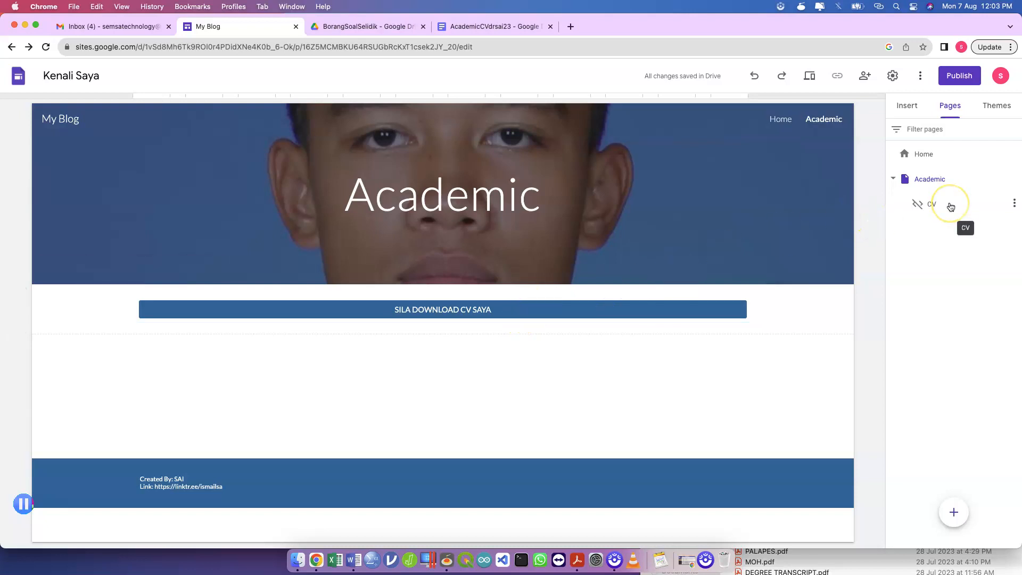
{"action": "left_click", "coordinate": [572, 403]}
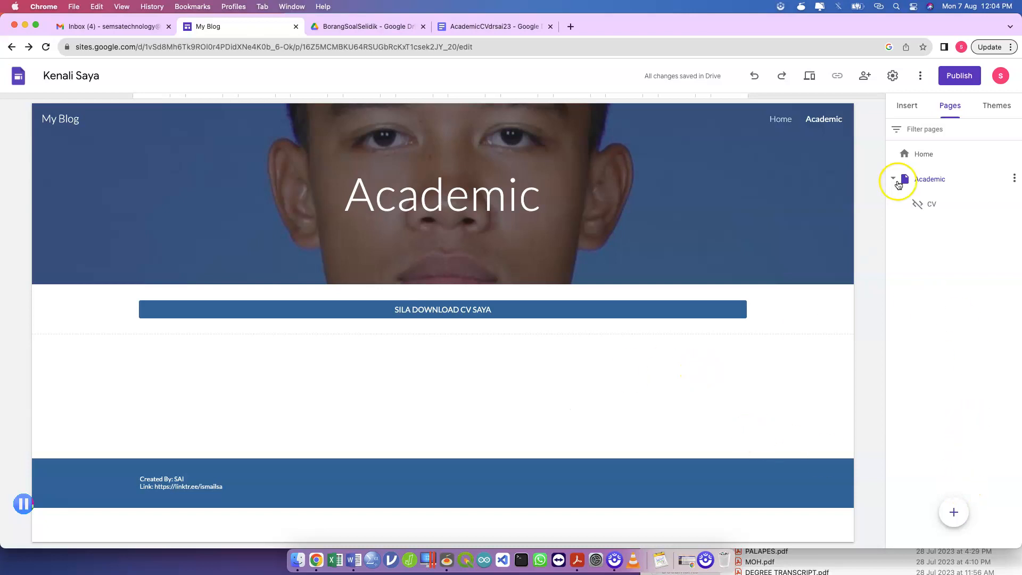
- Upload image.jpg from the CERT folder to the Academic page and centre it below the download button
{"action": "left_click", "coordinate": [908, 108]}
{"action": "scroll", "coordinate": [956, 408], "scroll_direction": "down", "scroll_amount": 2}
{"action": "scroll", "coordinate": [955, 408], "scroll_direction": "down", "scroll_amount": 5}
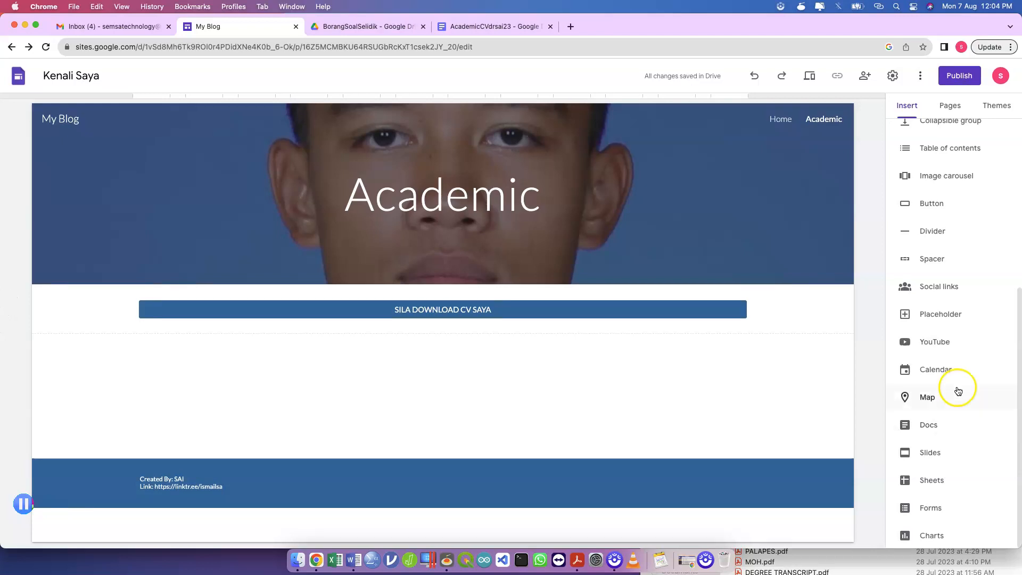
{"action": "scroll", "coordinate": [960, 353], "scroll_direction": "up", "scroll_amount": 3}
{"action": "scroll", "coordinate": [960, 353], "scroll_direction": "up", "scroll_amount": 8}
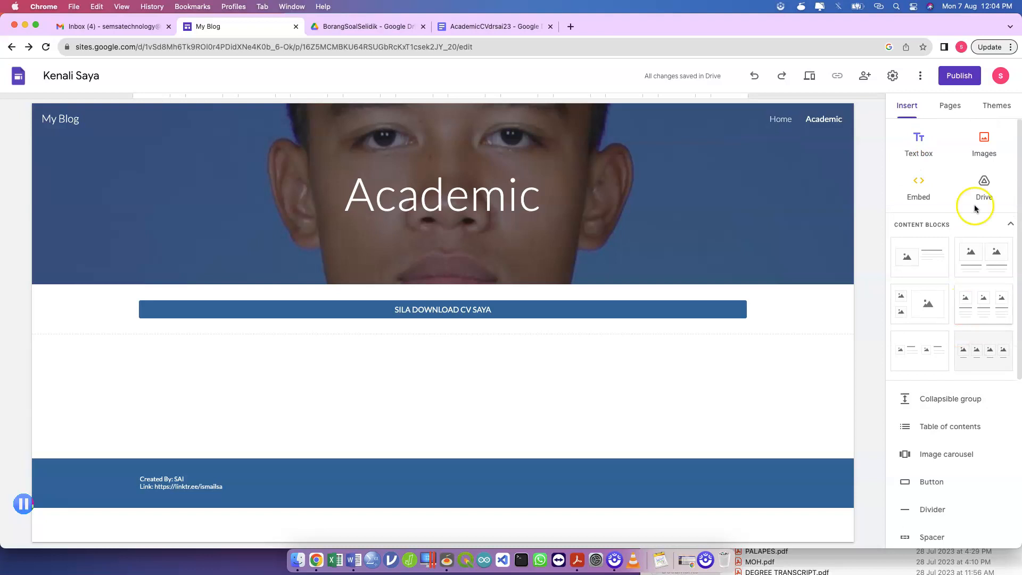
{"action": "left_click", "coordinate": [984, 140]}
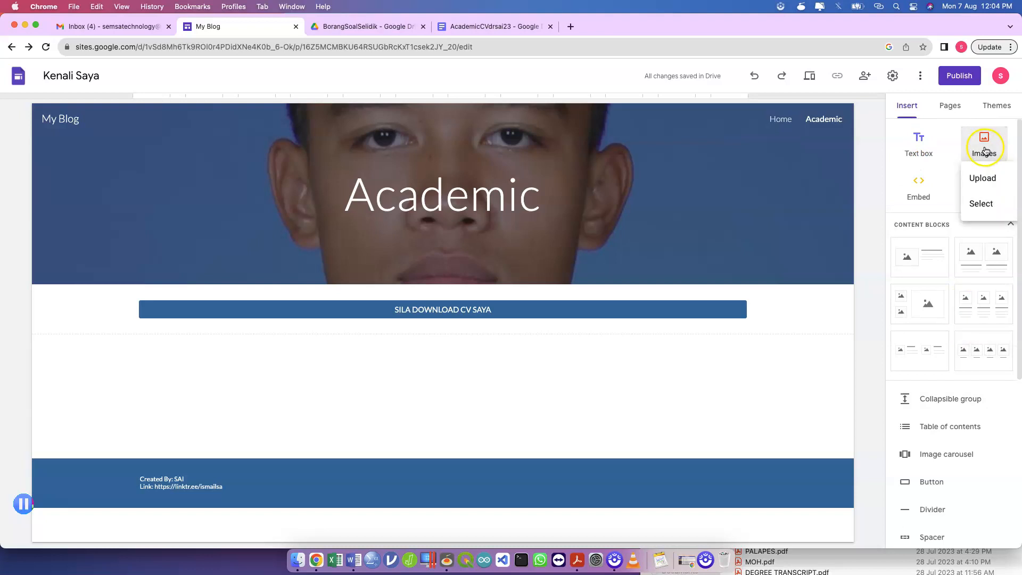
{"action": "left_click", "coordinate": [989, 184]}
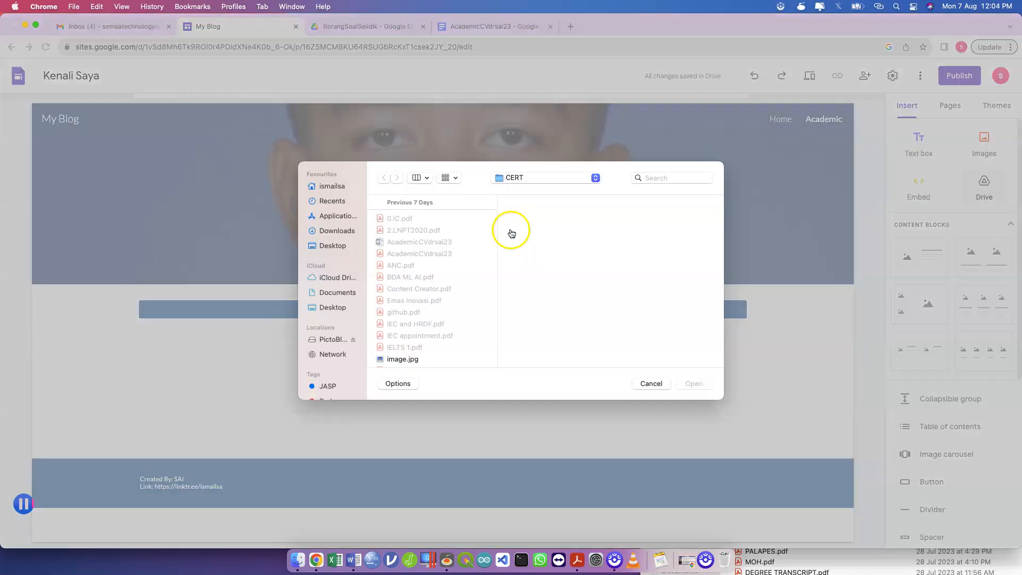
{"action": "left_click", "coordinate": [416, 359]}
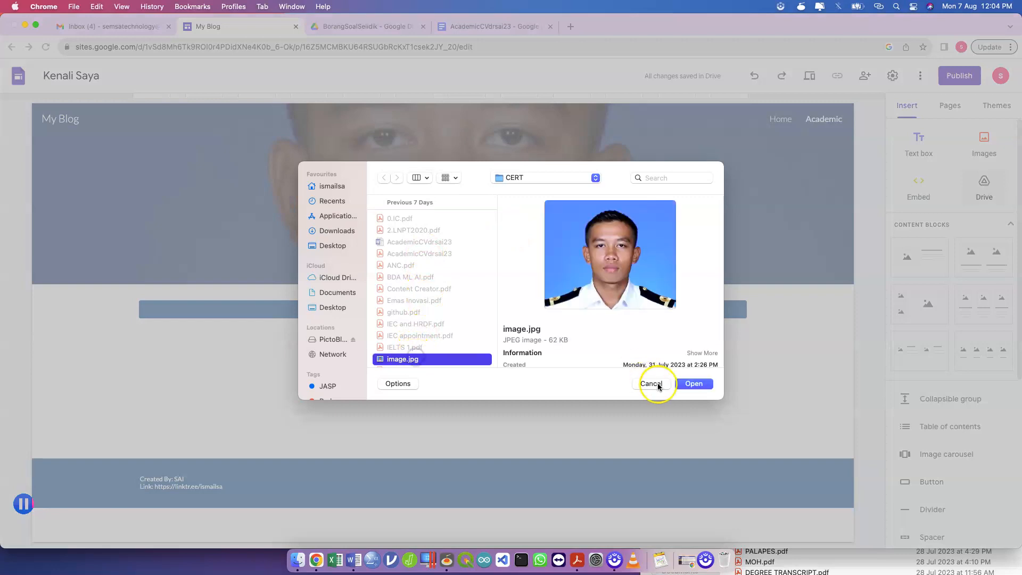
{"action": "left_click", "coordinate": [694, 384]}
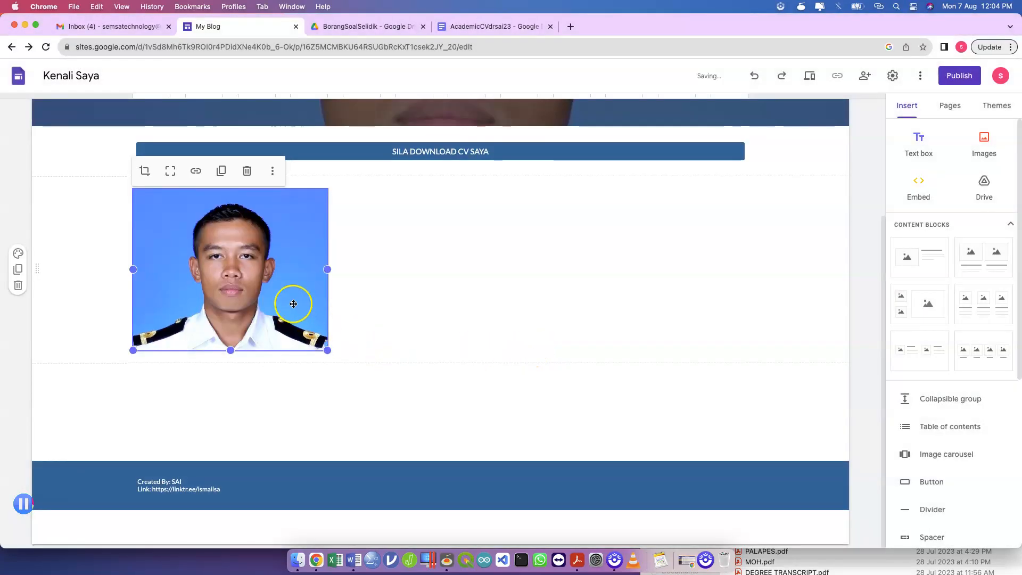
{"action": "left_click_drag", "start_coordinate": [305, 303], "coordinate": [457, 307]}
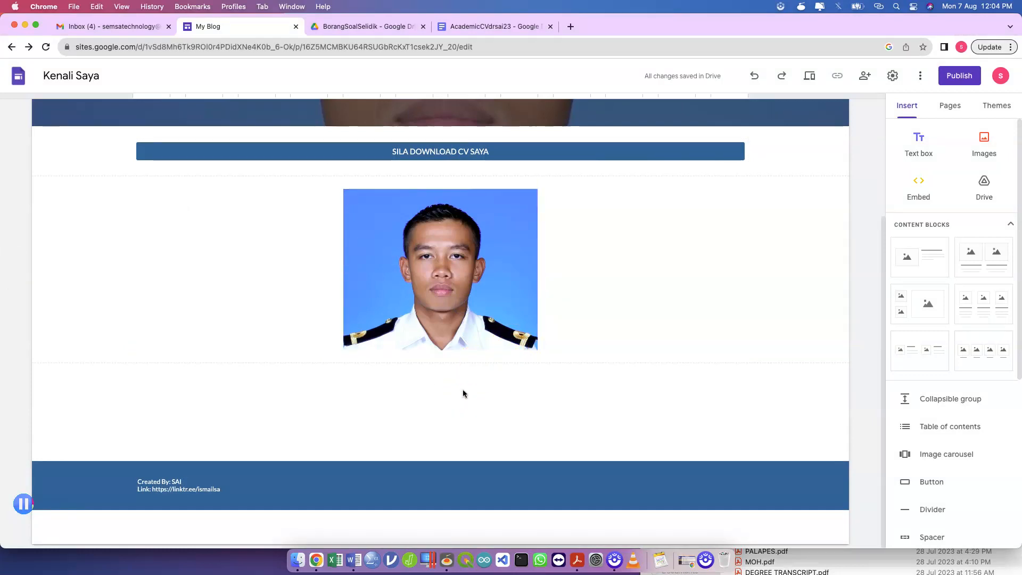
- Insert a text box below the photo containing the site owner's full name with the title PhD, and centre the text
{"action": "left_click", "coordinate": [918, 155]}
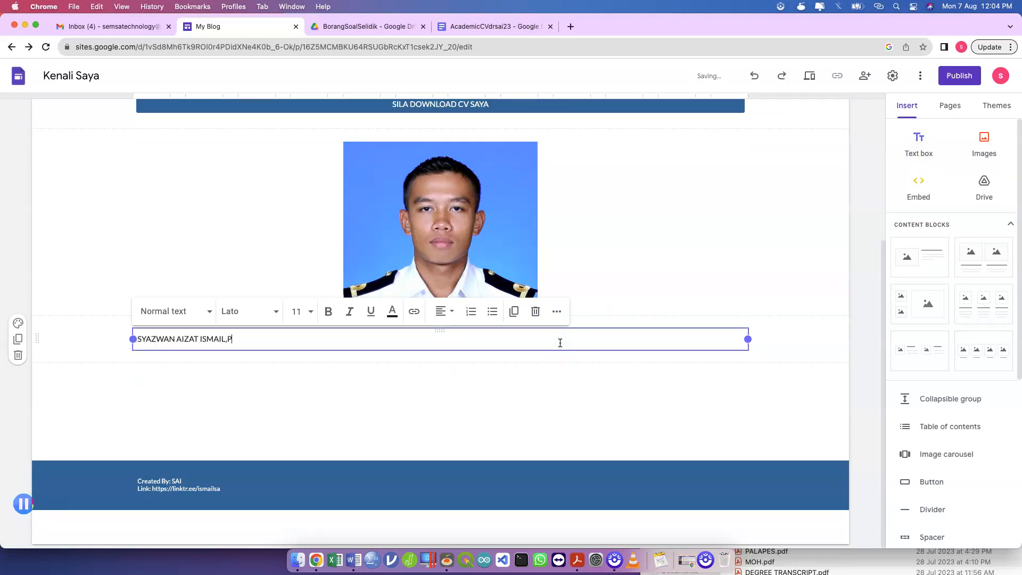
{"action": "left_click", "coordinate": [440, 312]}
{"action": "left_click", "coordinate": [442, 366]}
{"action": "left_click", "coordinate": [443, 379]}
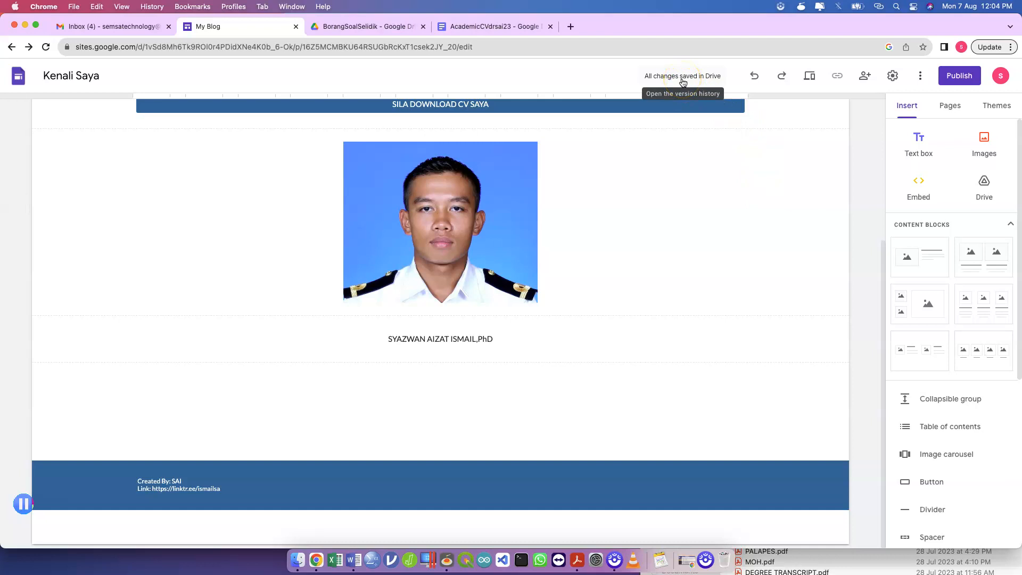
- Add a new page named Hobby and place it at top level below Academic and its CV subpage
{"action": "left_click", "coordinate": [962, 108]}
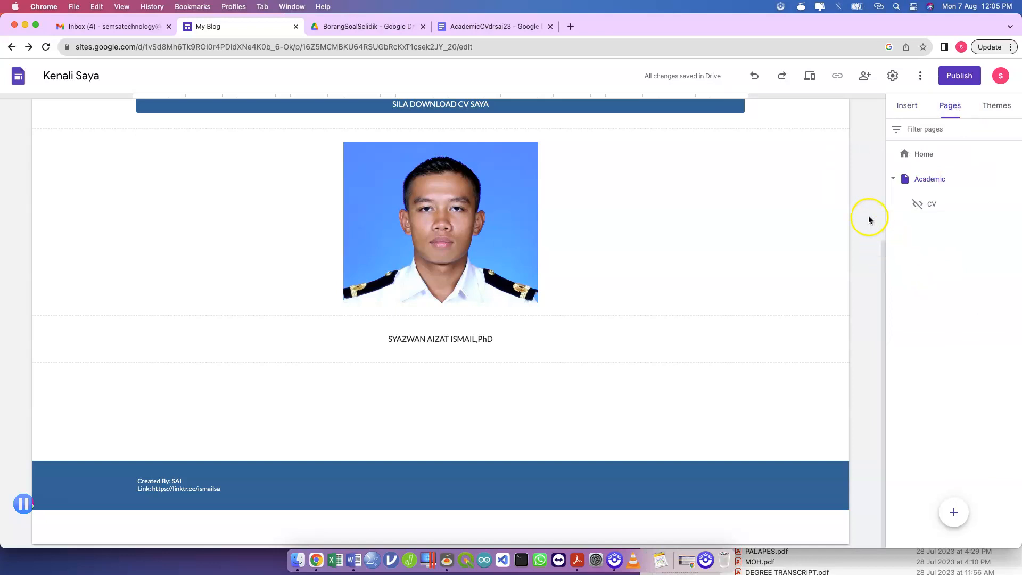
{"action": "scroll", "coordinate": [868, 217], "scroll_direction": "up", "scroll_amount": 5}
{"action": "left_click", "coordinate": [940, 154]}
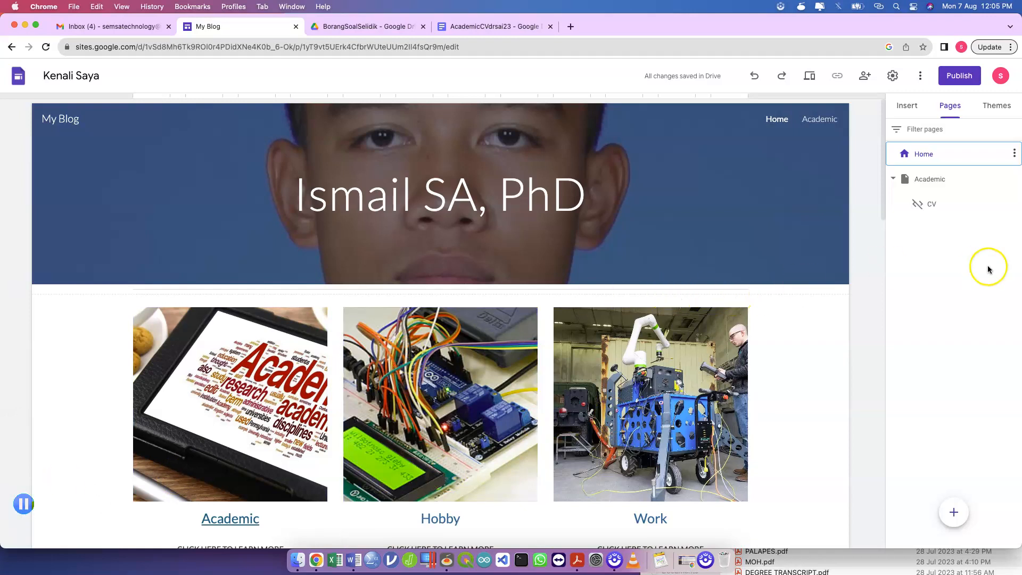
{"action": "mouse_move", "coordinate": [952, 514]}
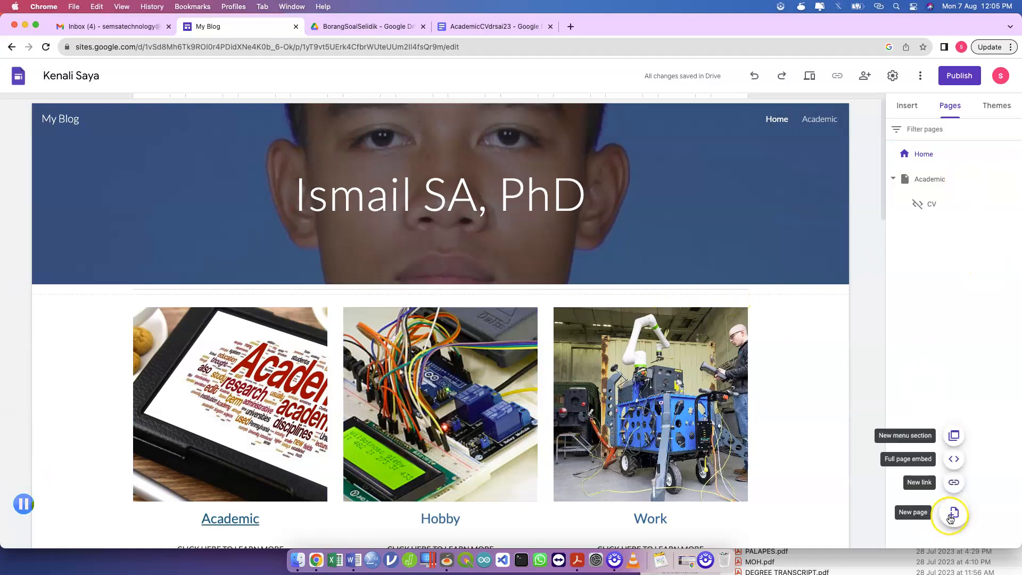
{"action": "left_click", "coordinate": [951, 515]}
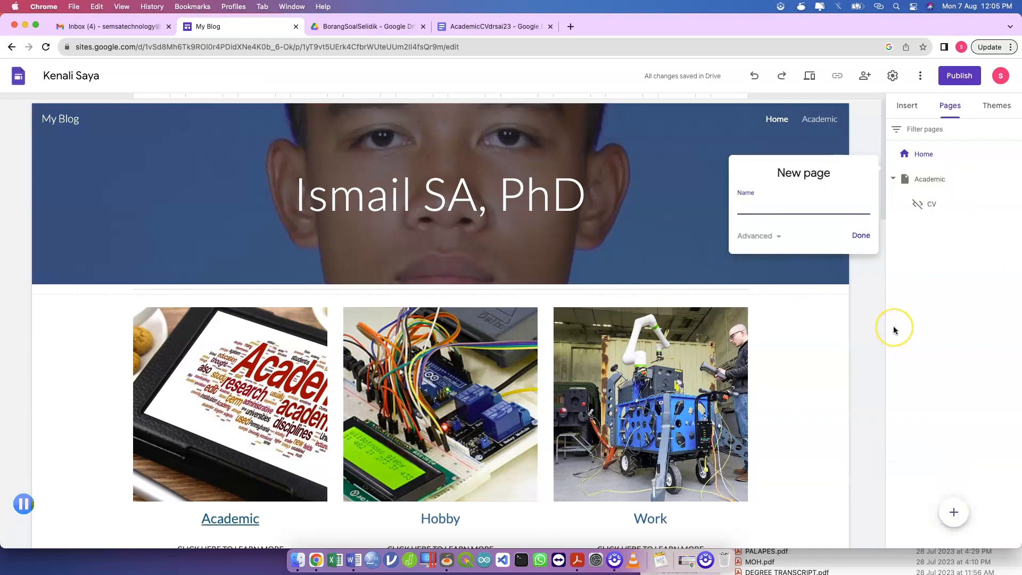
{"action": "type", "text": "Hobby"}
{"action": "left_click", "coordinate": [861, 236]}
{"action": "left_click_drag", "start_coordinate": [925, 179], "coordinate": [922, 240]}
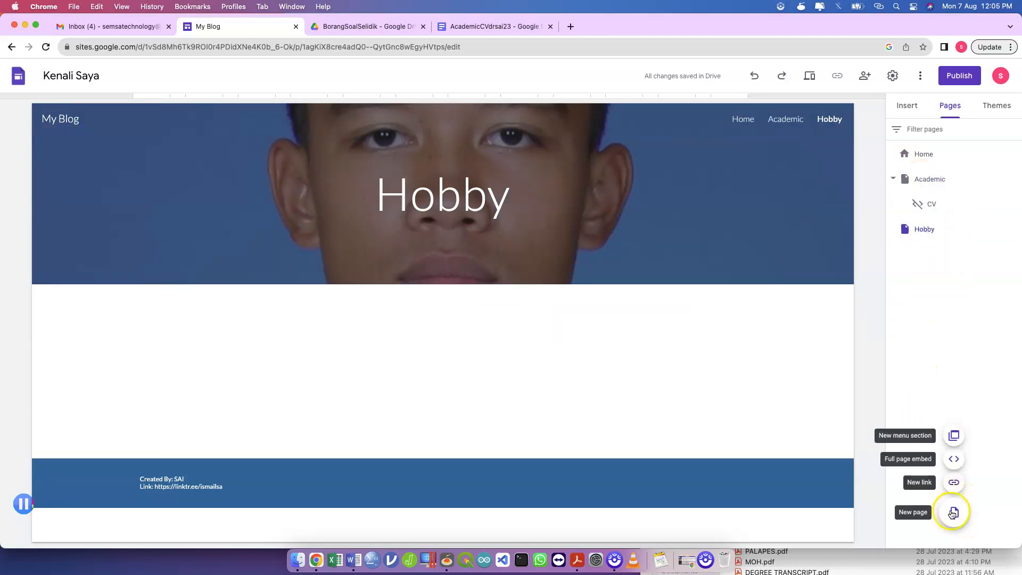
- Add a new page named Works and move it below the Hobby page
{"action": "left_click", "coordinate": [953, 513]}
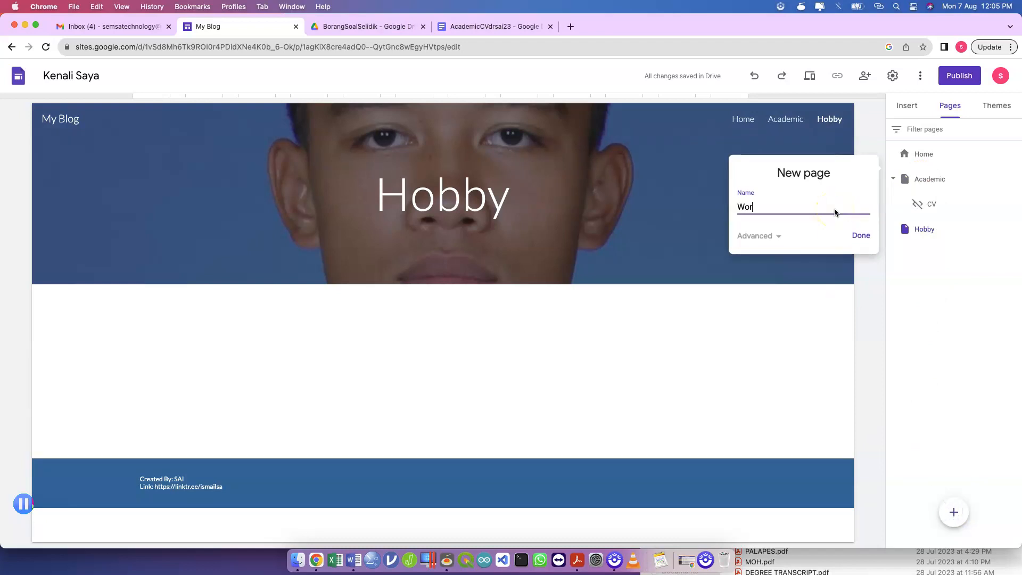
{"action": "type", "text": "Works"}
{"action": "left_click", "coordinate": [861, 235]}
{"action": "left_click_drag", "start_coordinate": [924, 181], "coordinate": [921, 255]}
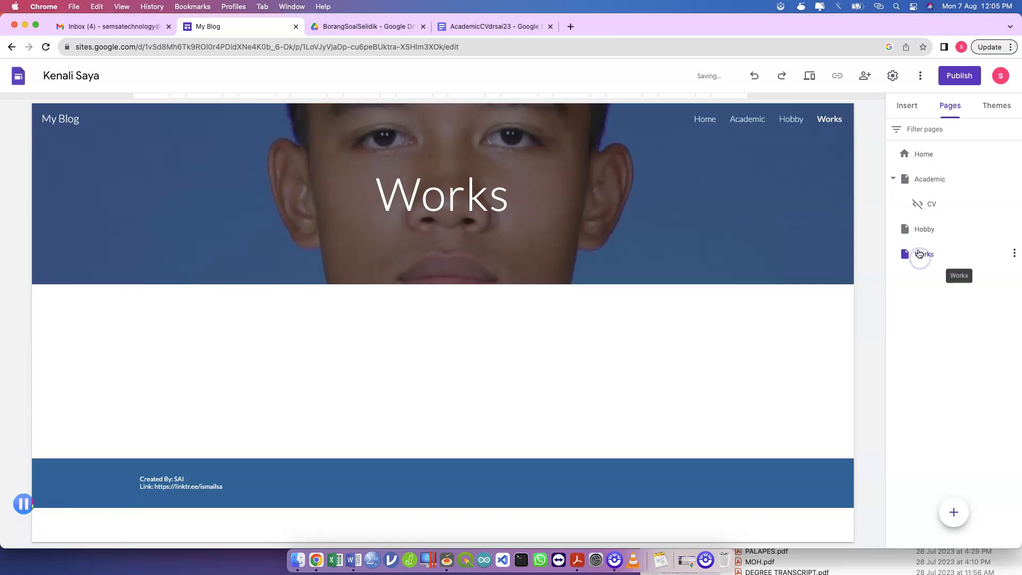
- Open the Hobby page and insert the content block with two small stacked images beside one large image
{"action": "left_click", "coordinate": [923, 226]}
{"action": "left_click", "coordinate": [662, 342]}
{"action": "left_click", "coordinate": [907, 105]}
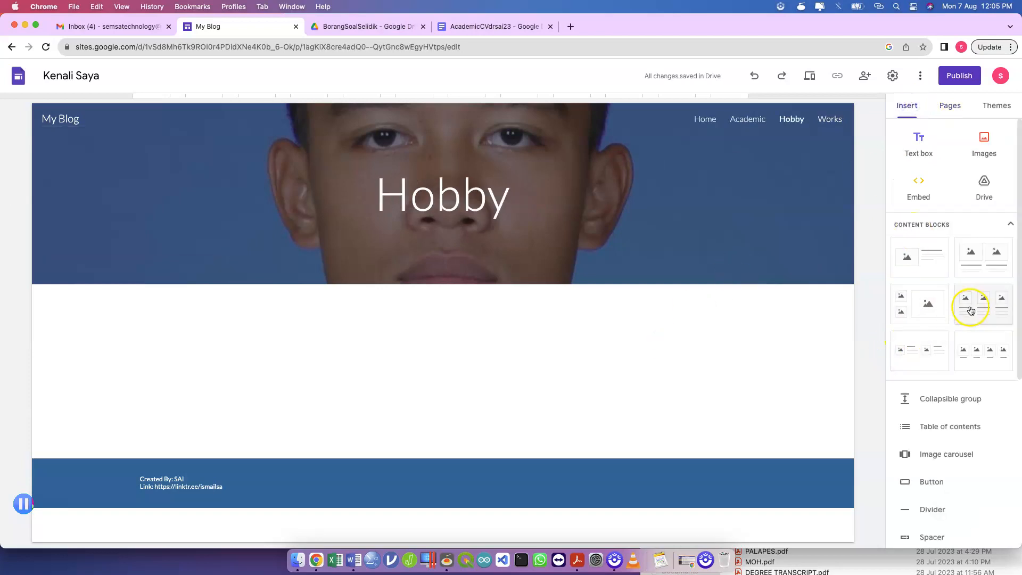
{"action": "left_click", "coordinate": [904, 311]}
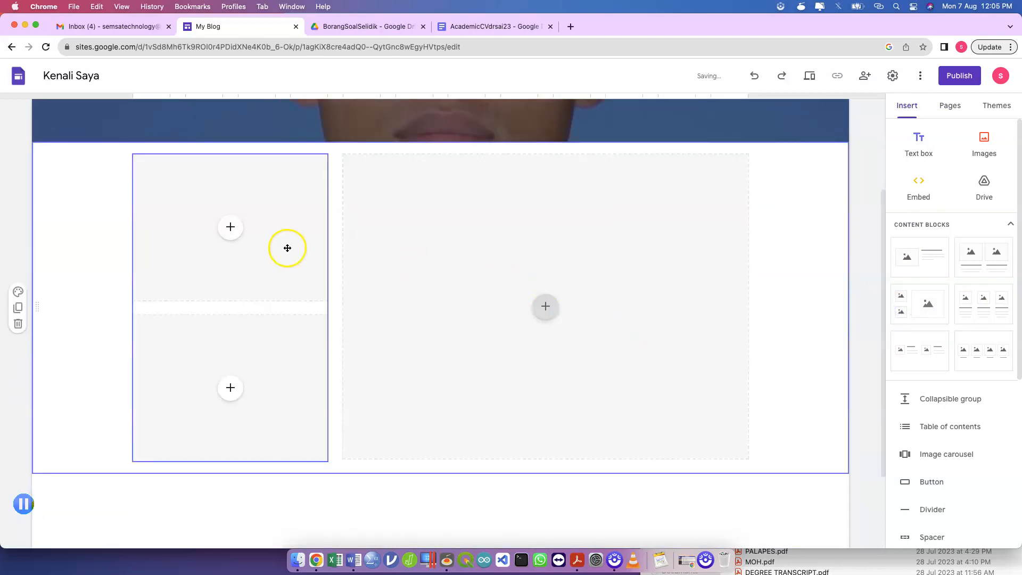
- Fill the upper small placeholder with a Google Images photo of a child swimming underwater, searching for "swimming pool"
{"action": "left_click", "coordinate": [230, 227]}
{"action": "left_click", "coordinate": [273, 282]}
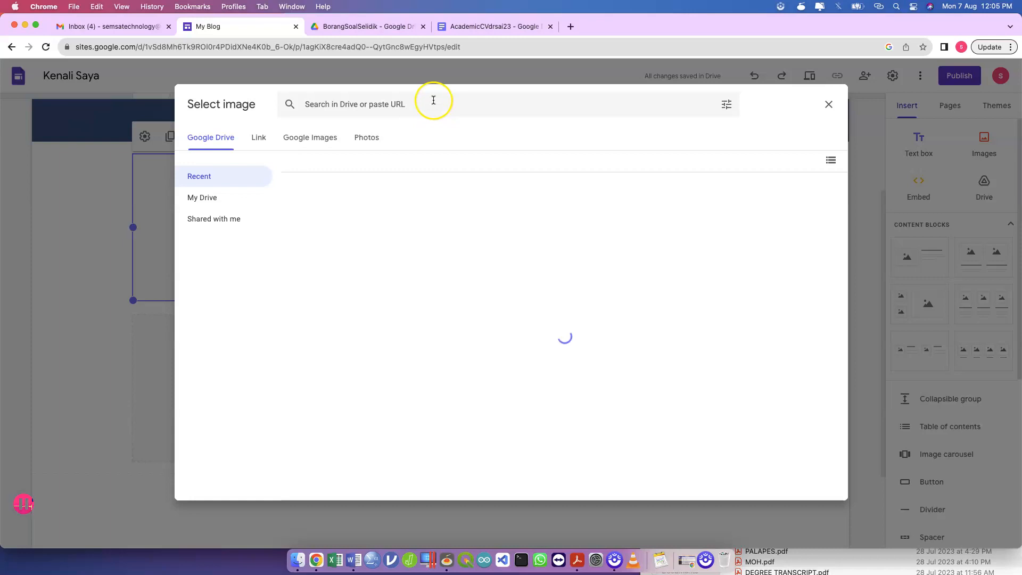
{"action": "type", "text": "s"}
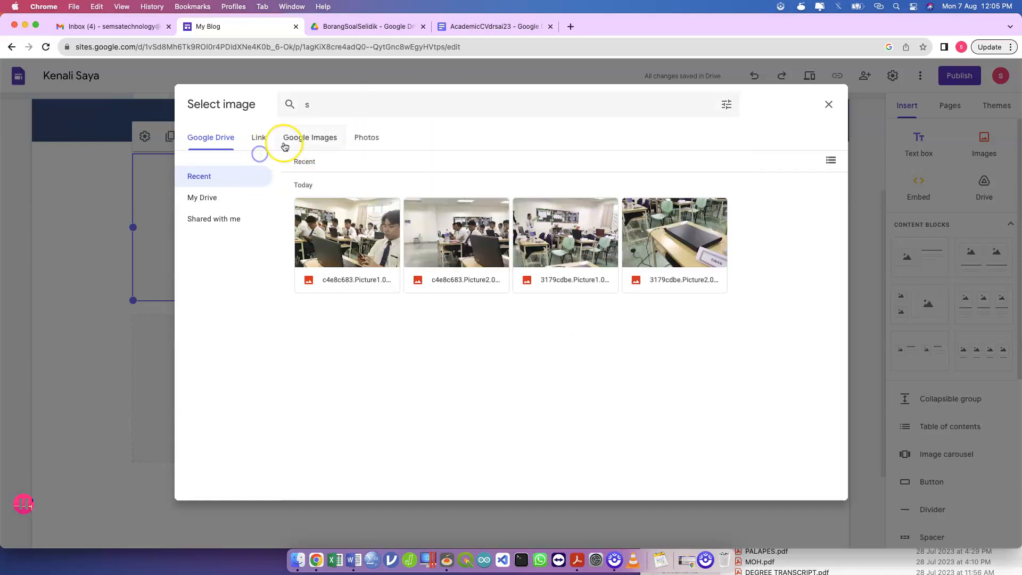
{"action": "left_click", "coordinate": [300, 140]}
{"action": "left_click", "coordinate": [352, 110]}
{"action": "type", "text": "wimming"}
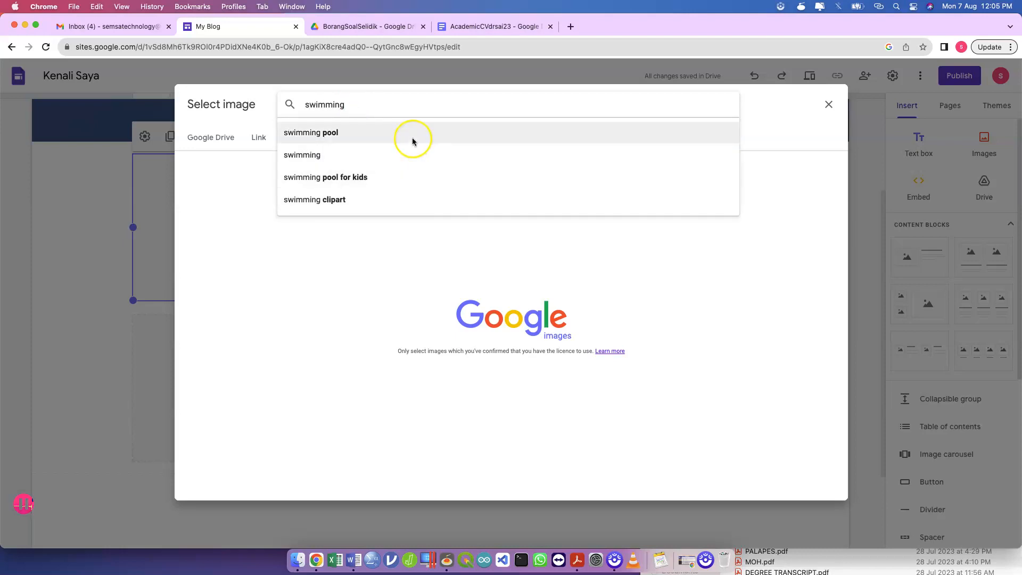
{"action": "left_click", "coordinate": [416, 141]}
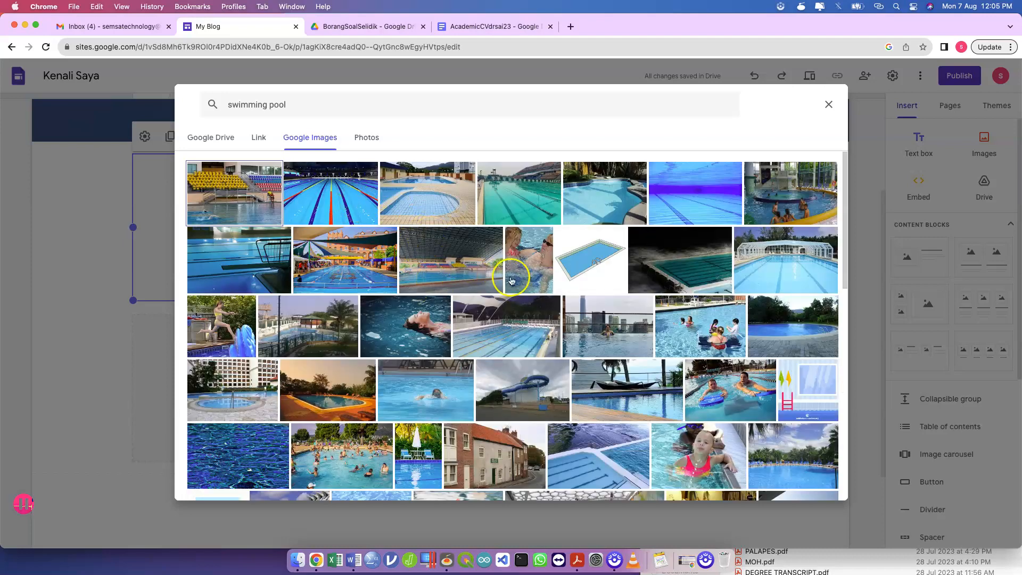
{"action": "scroll", "coordinate": [309, 407], "scroll_direction": "down", "scroll_amount": 5}
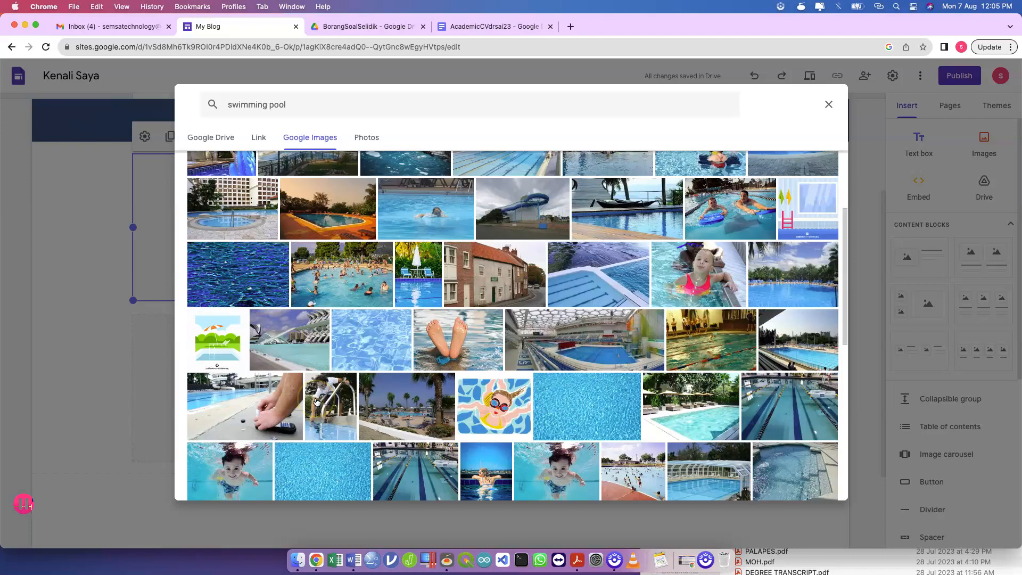
{"action": "scroll", "coordinate": [316, 402], "scroll_direction": "down", "scroll_amount": 1}
{"action": "scroll", "coordinate": [358, 353], "scroll_direction": "down", "scroll_amount": 1}
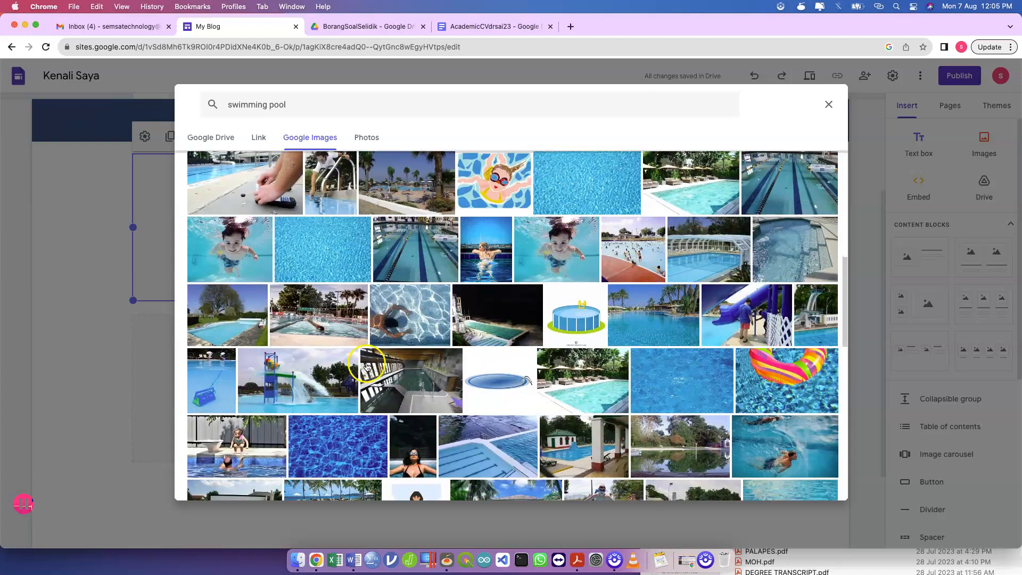
{"action": "left_click", "coordinate": [528, 265]}
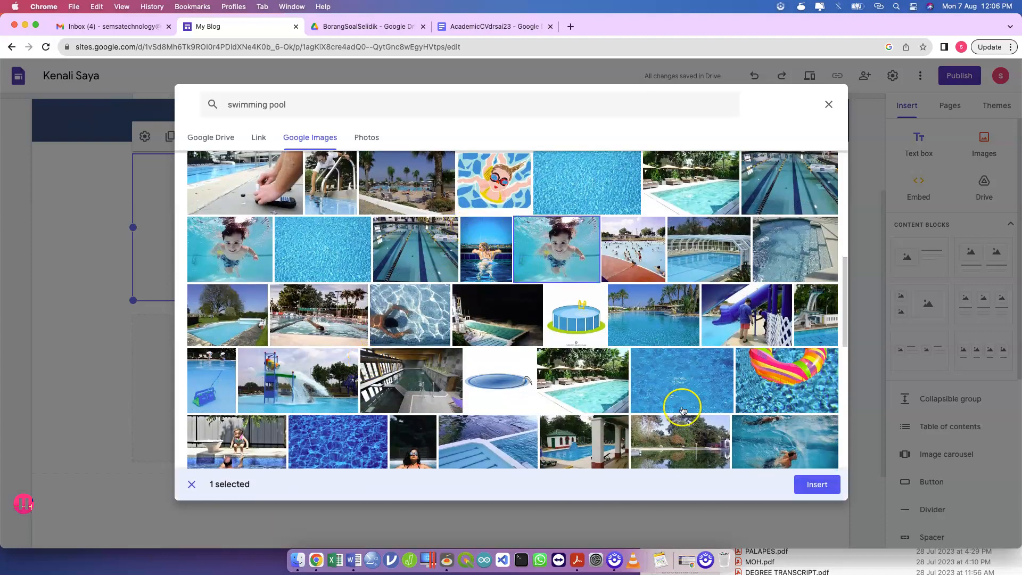
{"action": "left_click", "coordinate": [809, 486]}
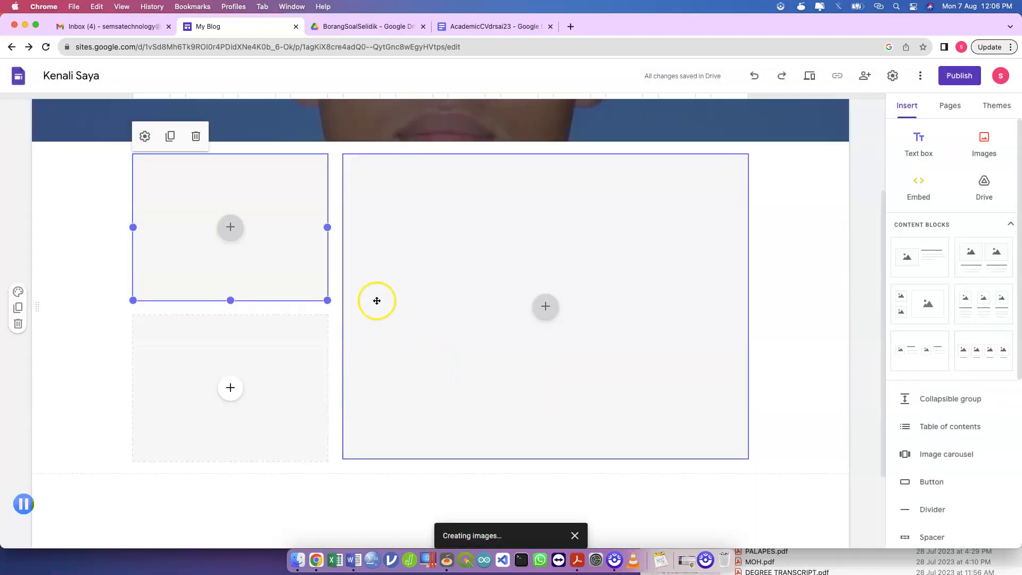
- Fill the lower small placeholder with a Google Images photo of a diver in black and orange gear, searching for "scuba diving"
{"action": "left_click", "coordinate": [230, 389]}
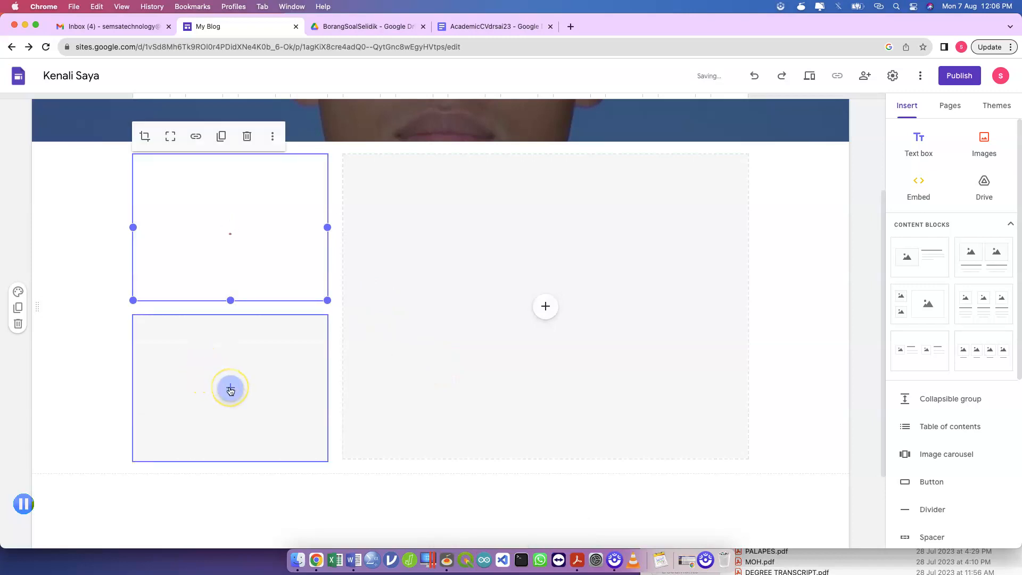
{"action": "left_click", "coordinate": [255, 428]}
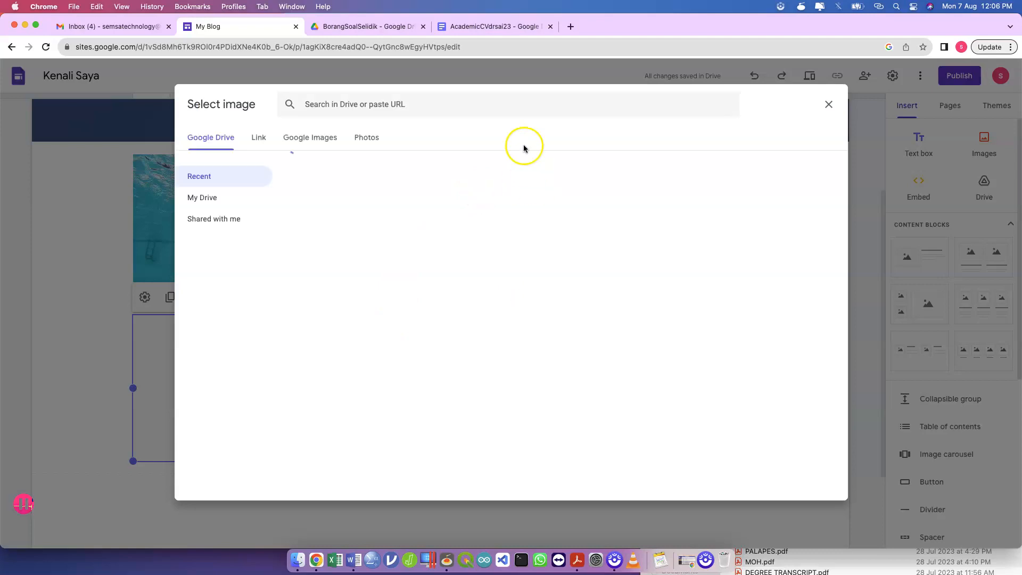
{"action": "left_click", "coordinate": [336, 138]}
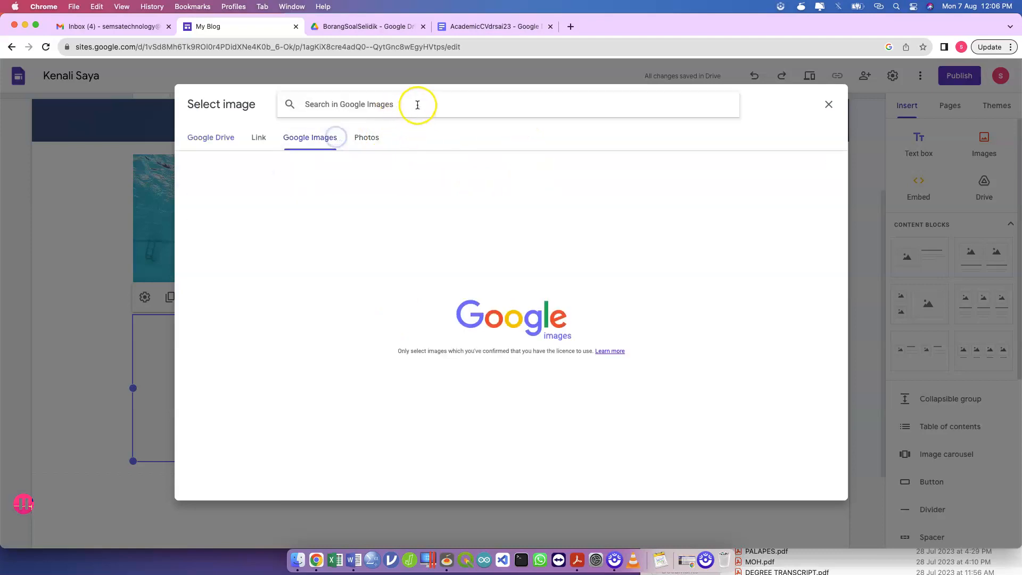
{"action": "left_click", "coordinate": [418, 105]}
{"action": "type", "text": "scuba"}
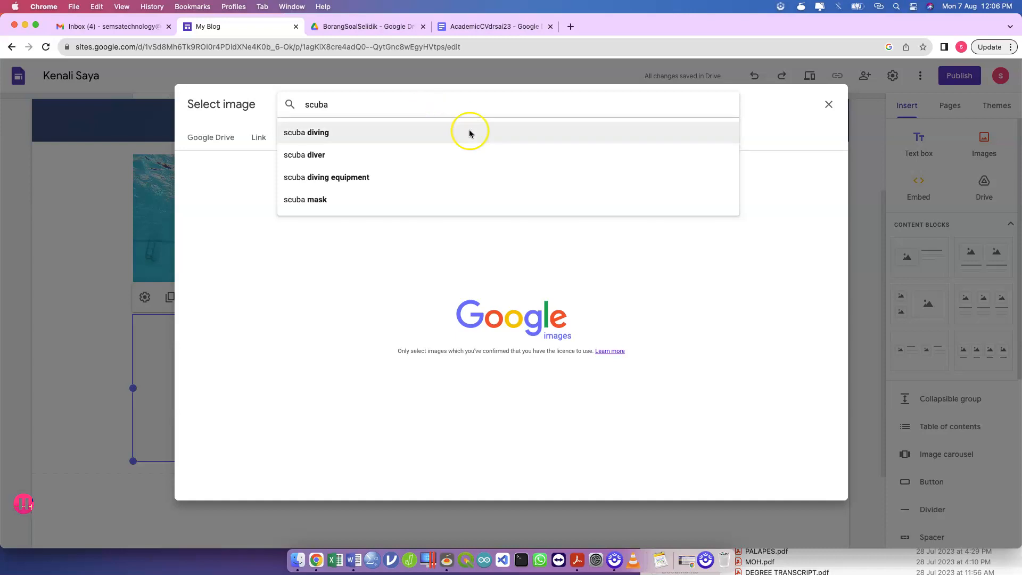
{"action": "left_click", "coordinate": [468, 132]}
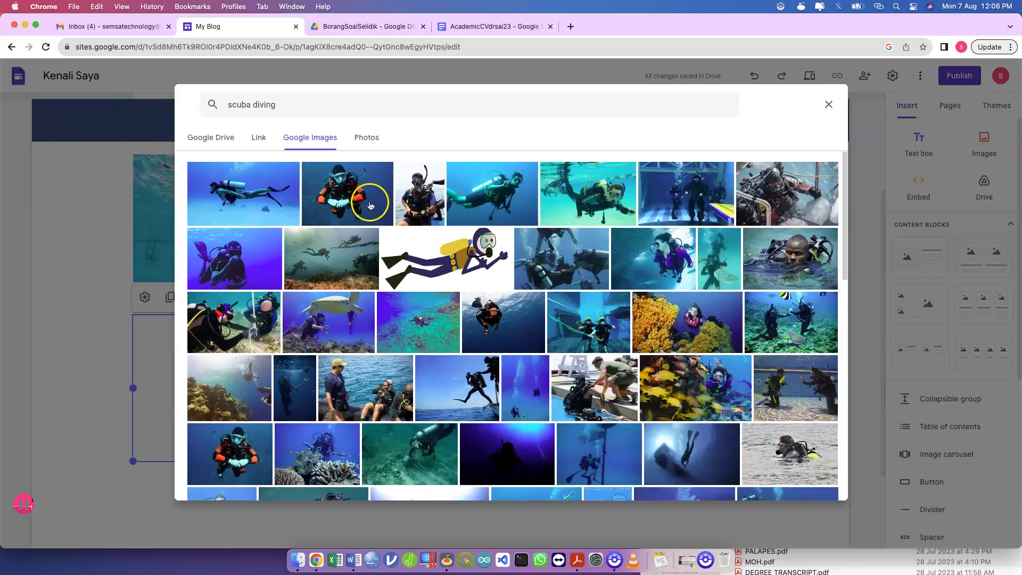
{"action": "left_click", "coordinate": [370, 206]}
{"action": "left_click", "coordinate": [814, 484]}
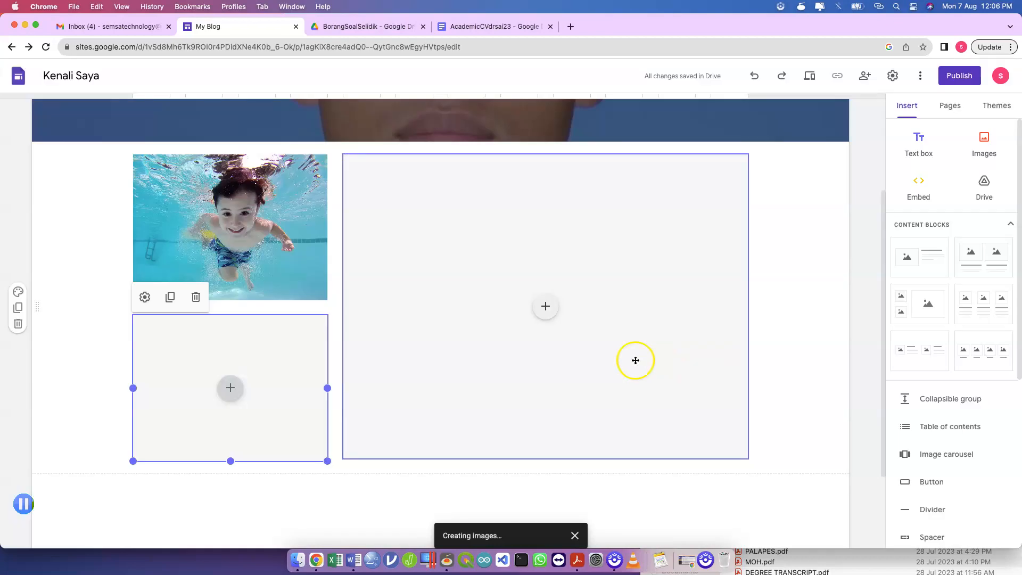
- Fill the large placeholder with the Google Images picture of a robot facing a blackboard of formulas, searching for "machine learning"
{"action": "left_click", "coordinate": [545, 306]}
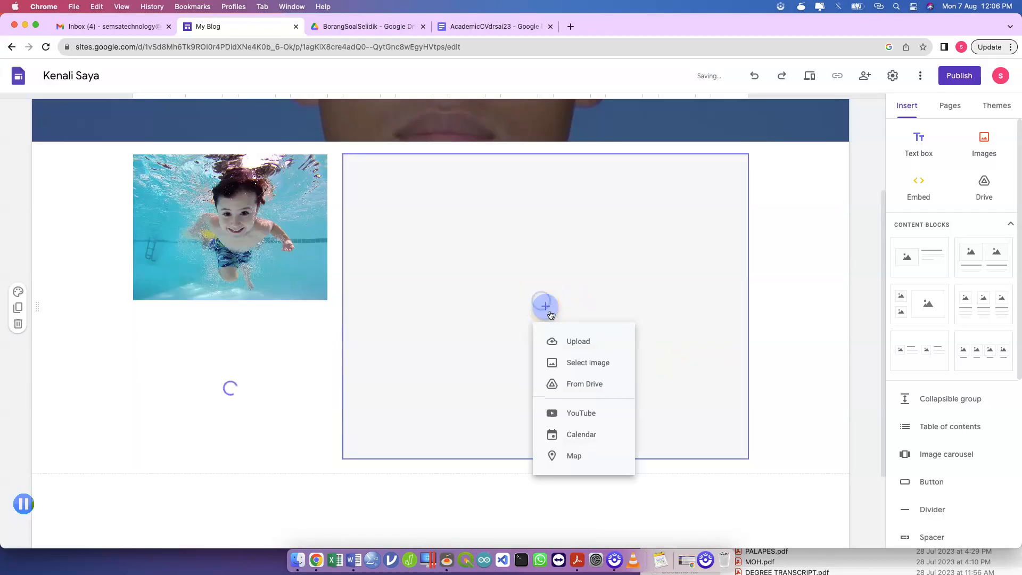
{"action": "left_click", "coordinate": [585, 362]}
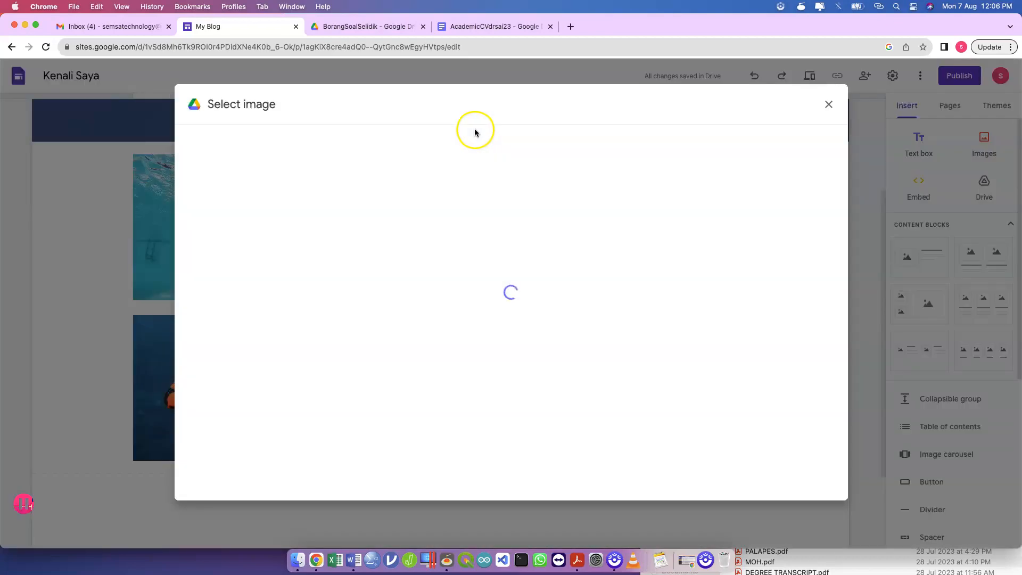
{"action": "left_click", "coordinate": [329, 133]}
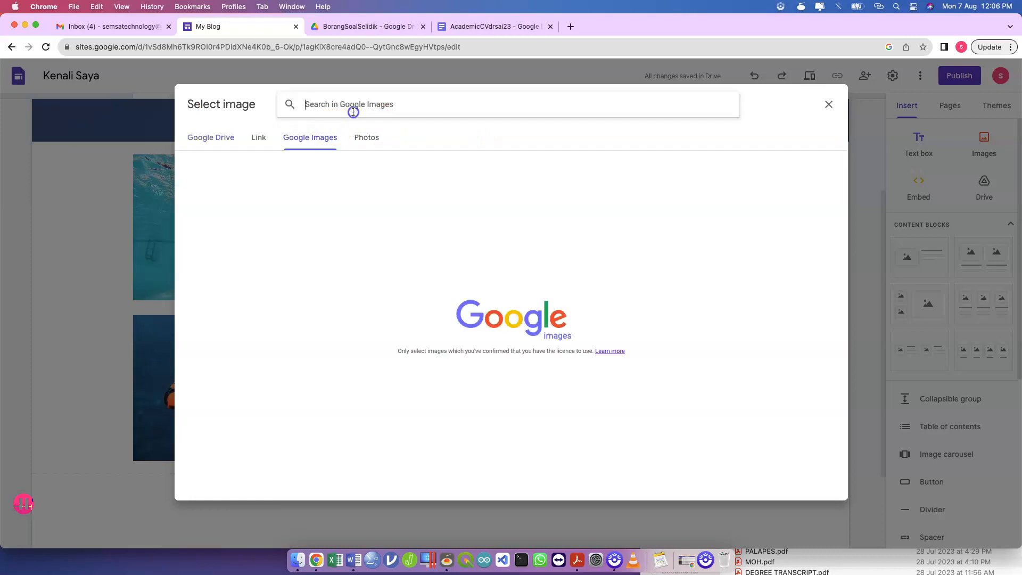
{"action": "type", "text": "machine learning"}
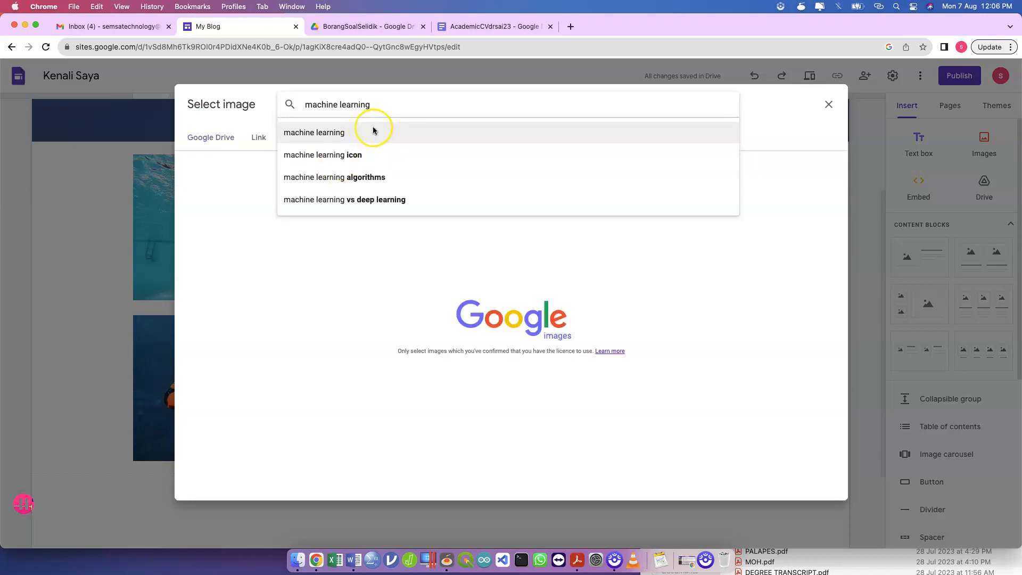
{"action": "left_click", "coordinate": [374, 131]}
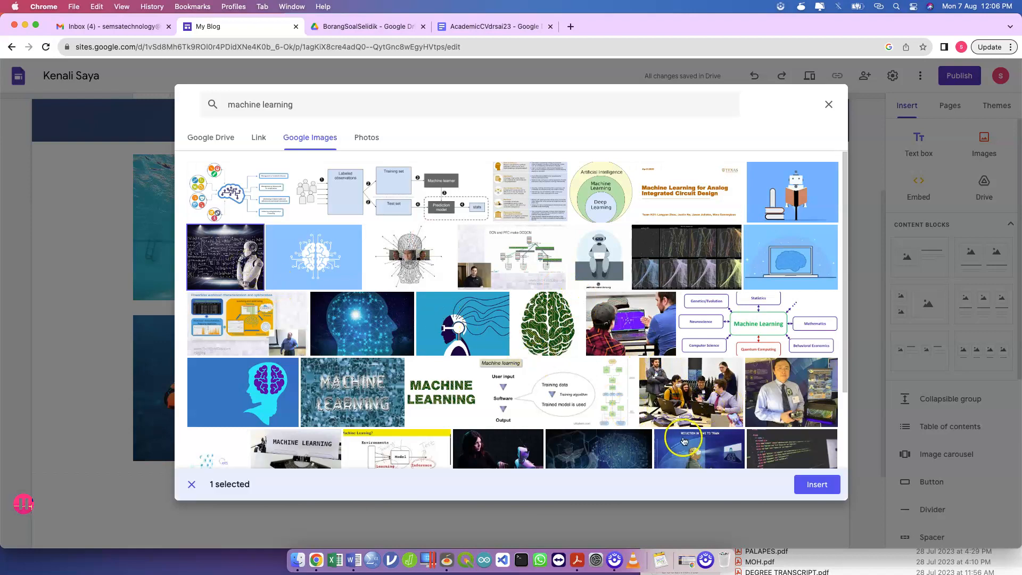
{"action": "left_click", "coordinate": [810, 485]}
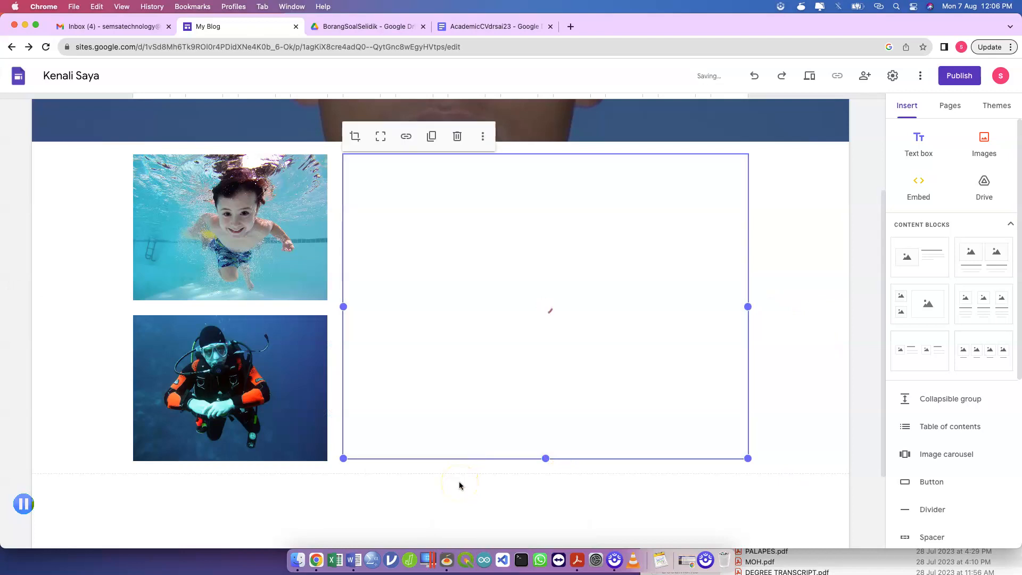
- Search YouTube for "kajidataonline artificial" and insert the video "Artificial intelligent camera using ESP32 and teachable machine algorithm" below the images
{"action": "scroll", "coordinate": [460, 513], "scroll_direction": "down", "scroll_amount": 3}
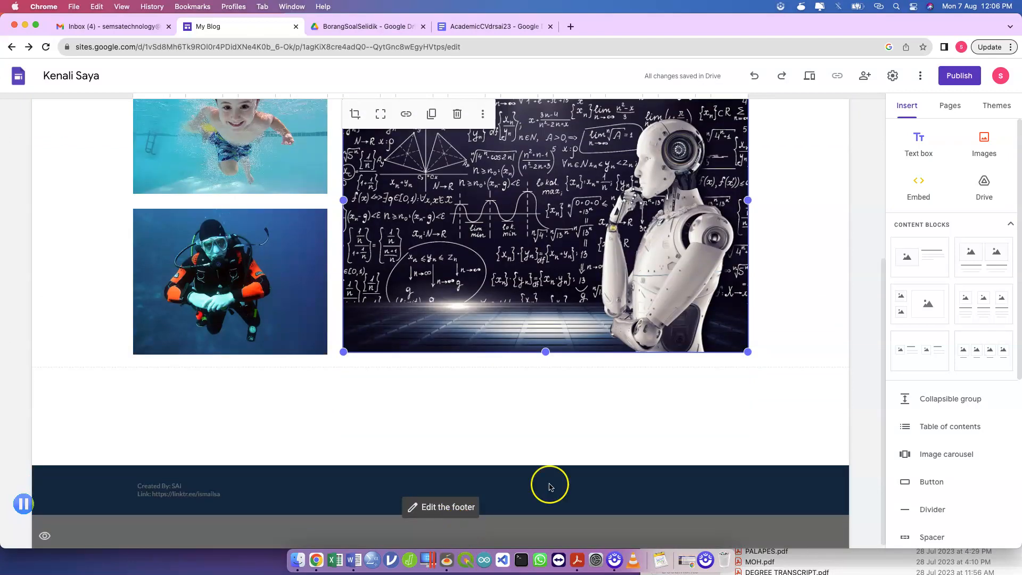
{"action": "scroll", "coordinate": [927, 455], "scroll_direction": "down", "scroll_amount": 5}
{"action": "scroll", "coordinate": [927, 456], "scroll_direction": "down", "scroll_amount": 1}
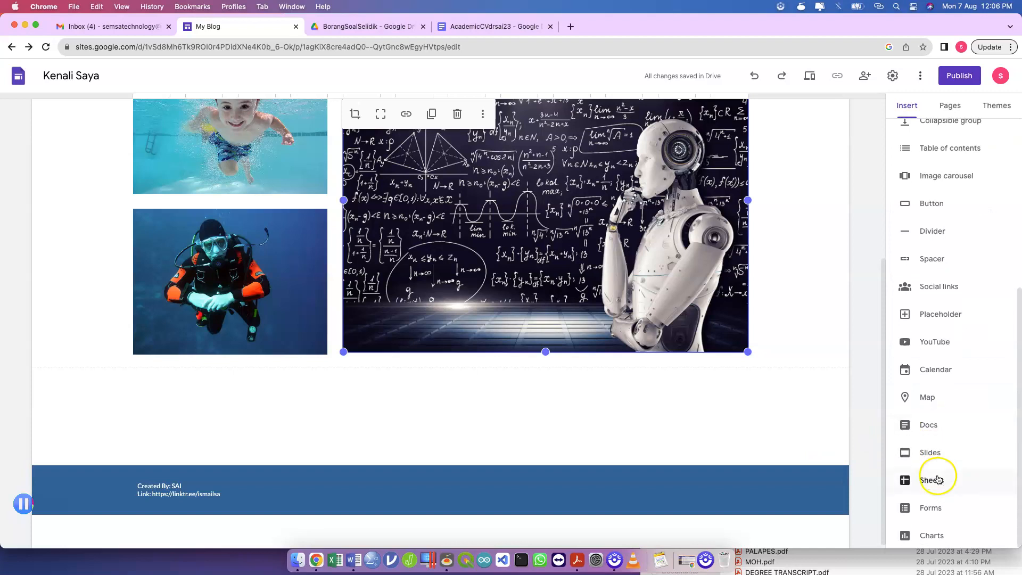
{"action": "left_click", "coordinate": [942, 353]}
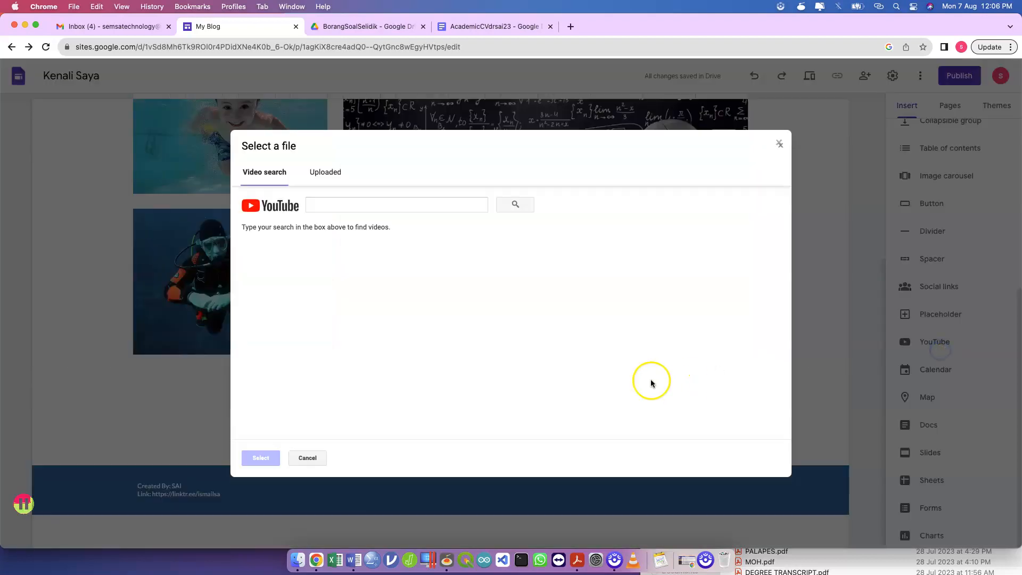
{"action": "type", "text": "kajidata"}
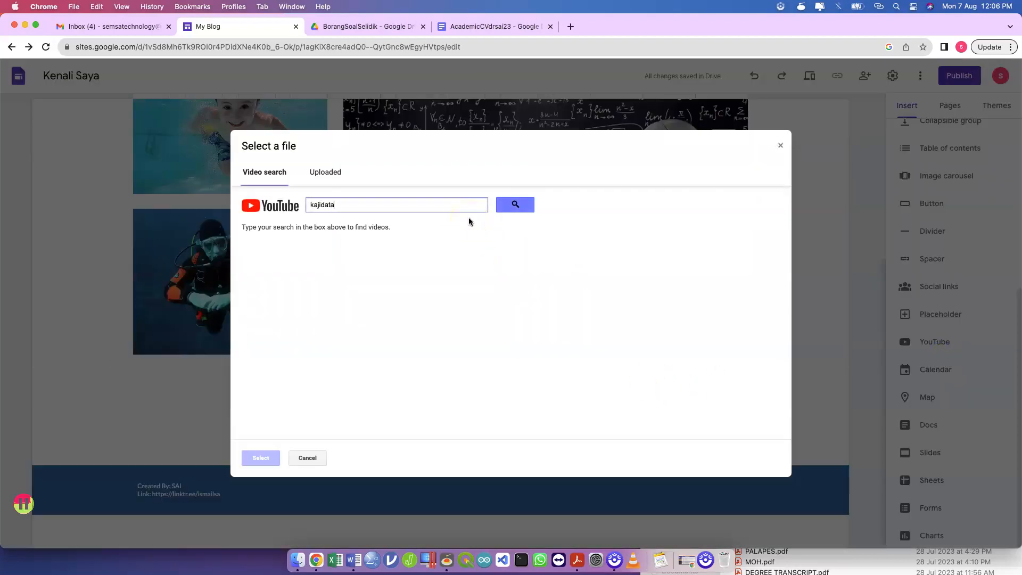
{"action": "type", "text": "online artificial"}
{"action": "left_click", "coordinate": [503, 208]}
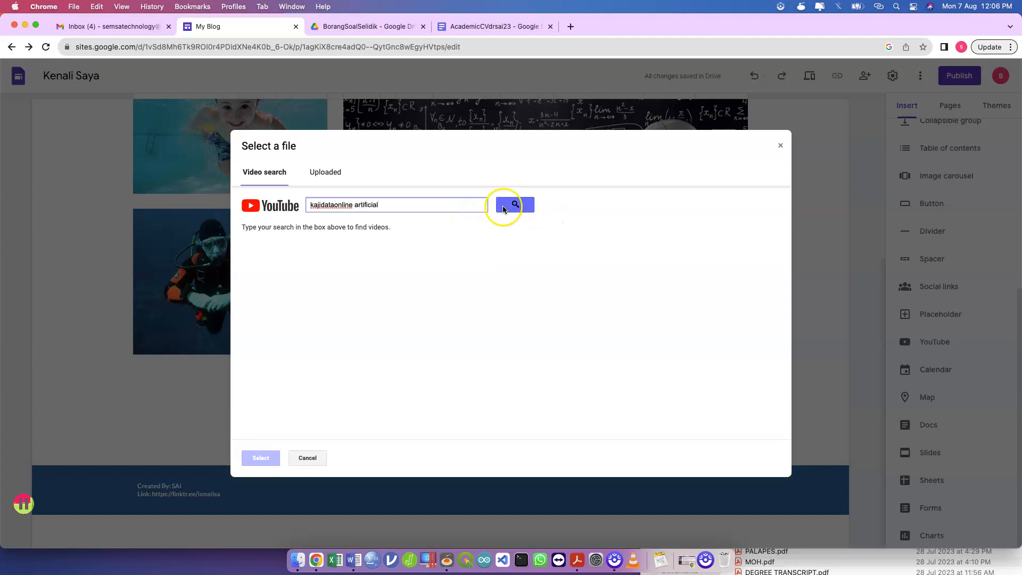
{"action": "left_click", "coordinate": [427, 251]}
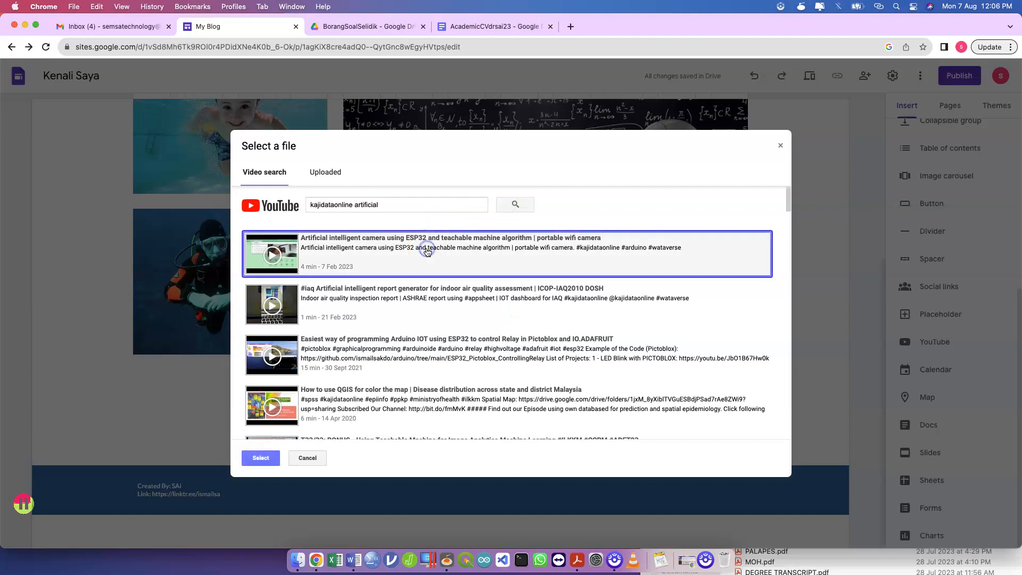
{"action": "left_click", "coordinate": [261, 458]}
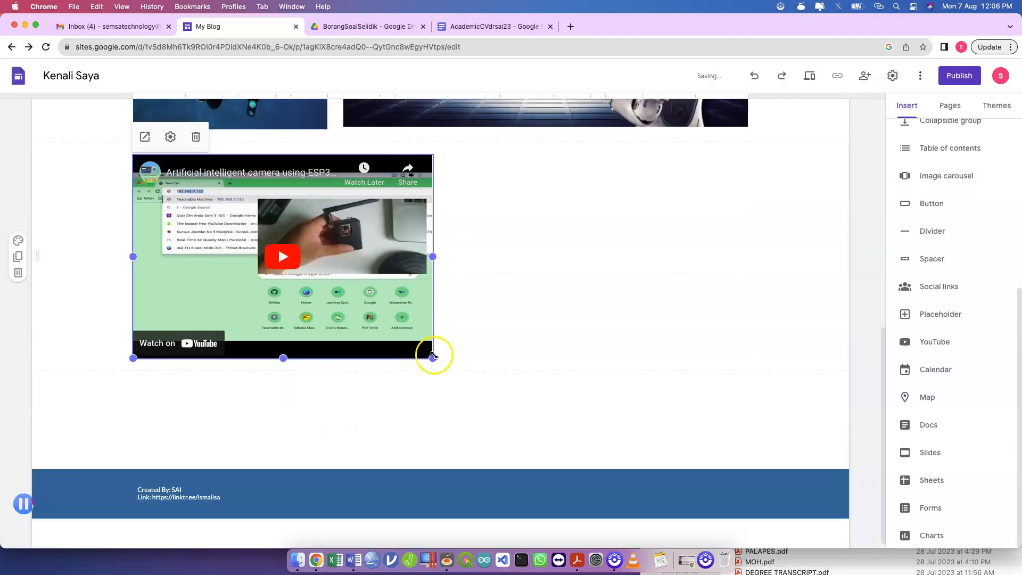
- Enlarge the embedded YouTube video to the full content width, matching the image block above it
{"action": "left_click_drag", "start_coordinate": [434, 357], "coordinate": [773, 499]}
{"action": "left_click_drag", "start_coordinate": [788, 529], "coordinate": [766, 503]}
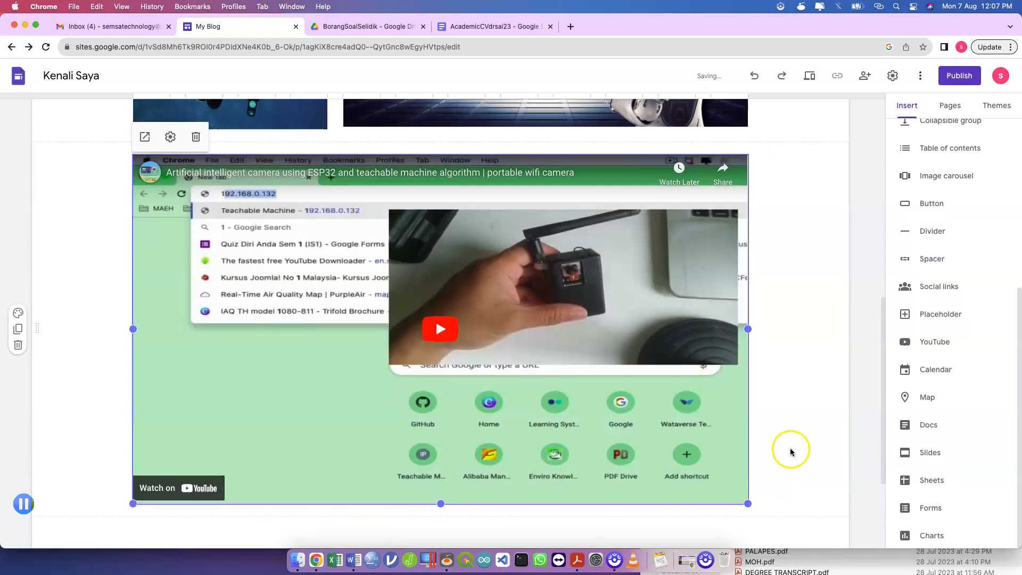
{"action": "left_click", "coordinate": [791, 448]}
- Open the Works page and bring up the list of Slides files available for insertion
{"action": "scroll", "coordinate": [791, 448], "scroll_direction": "up", "scroll_amount": 10}
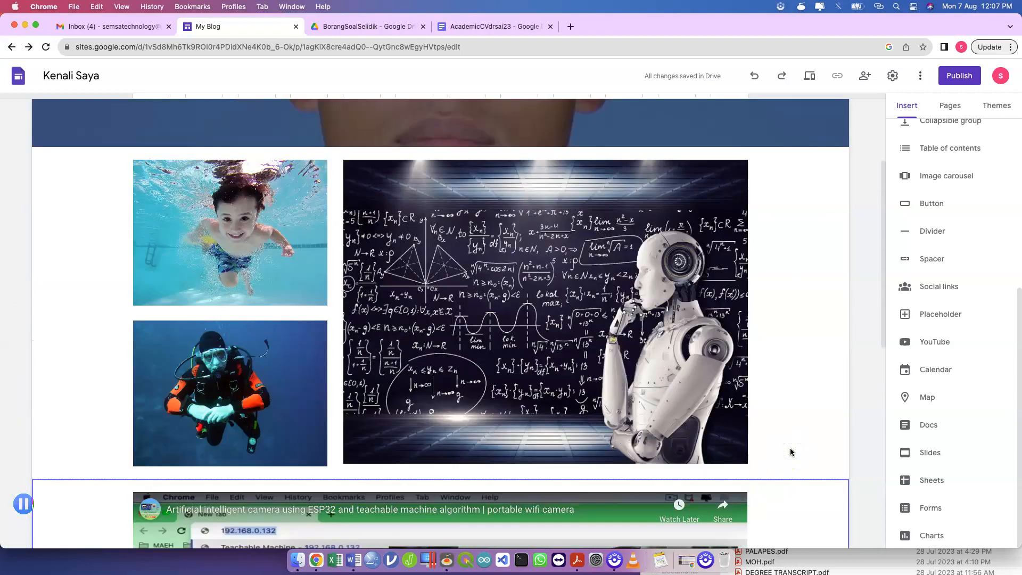
{"action": "left_click", "coordinate": [951, 107]}
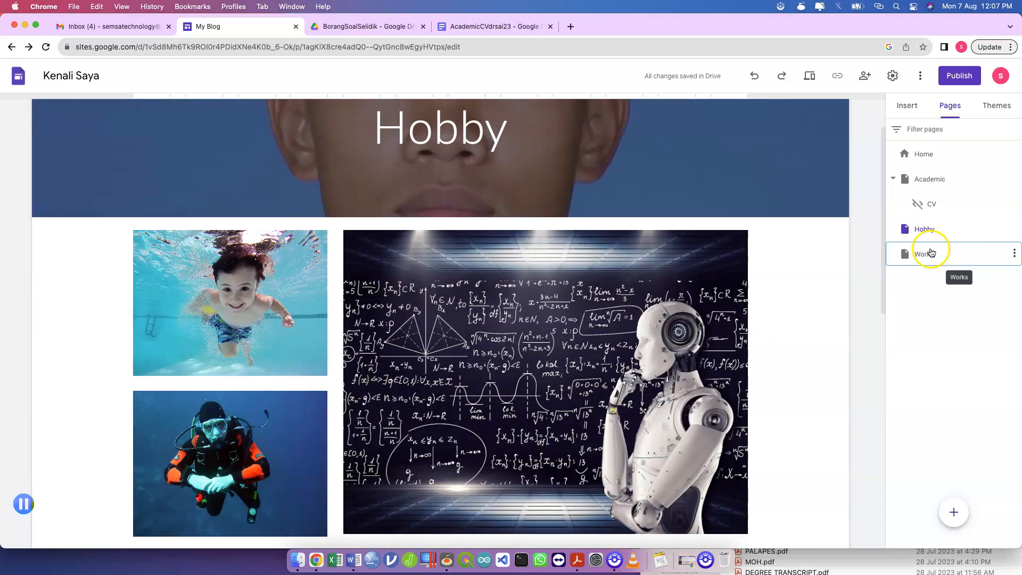
{"action": "left_click", "coordinate": [931, 252]}
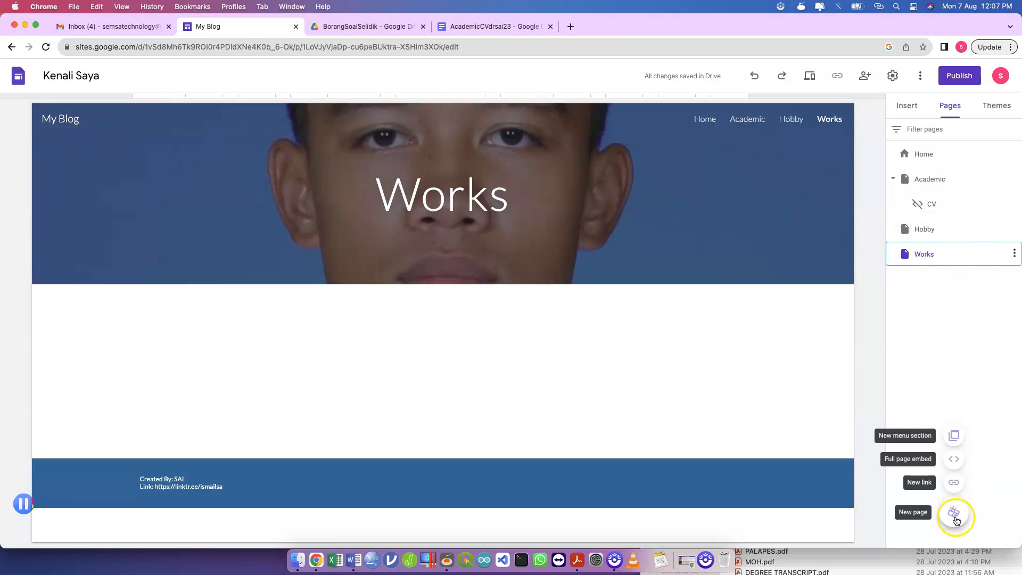
{"action": "left_click", "coordinate": [905, 106]}
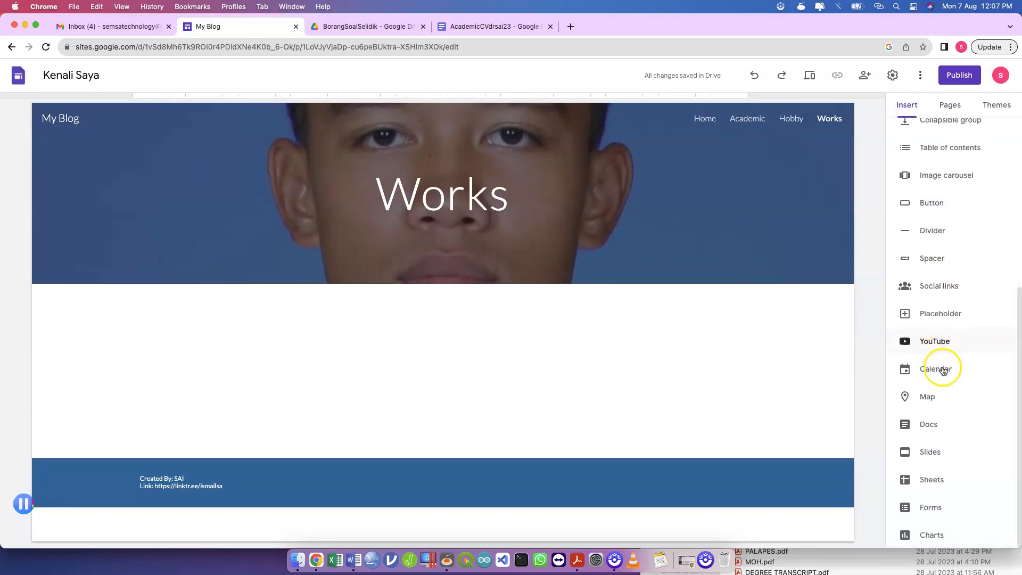
{"action": "left_click", "coordinate": [930, 451]}
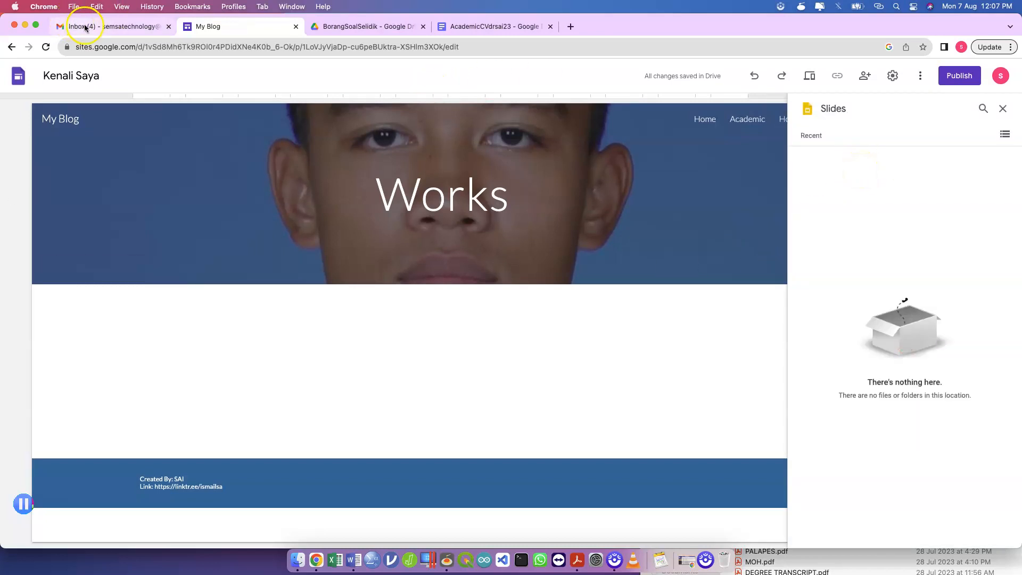
{"action": "left_click", "coordinate": [362, 33]}
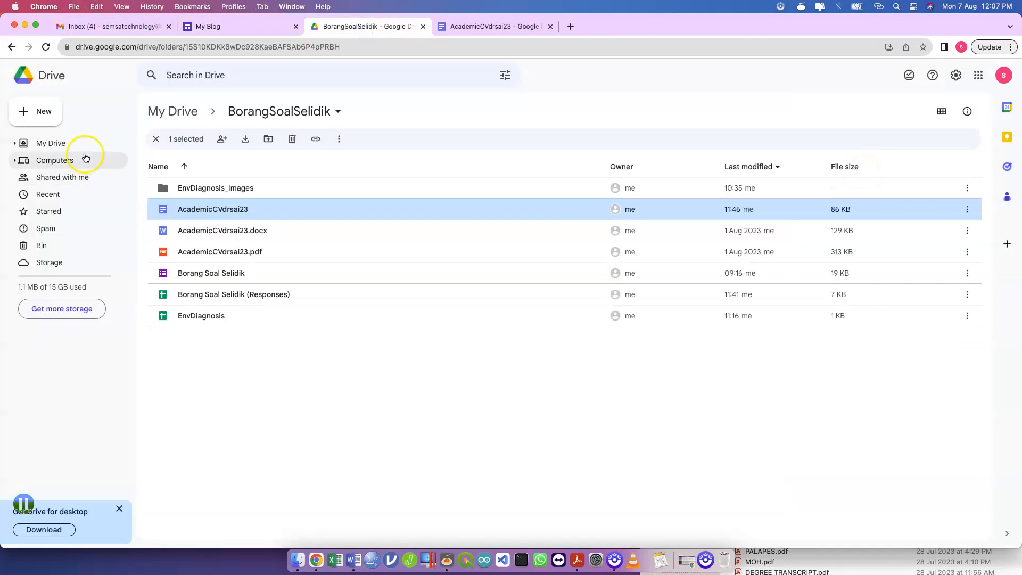
{"action": "left_click", "coordinate": [51, 120]}
{"action": "left_click", "coordinate": [67, 135]}
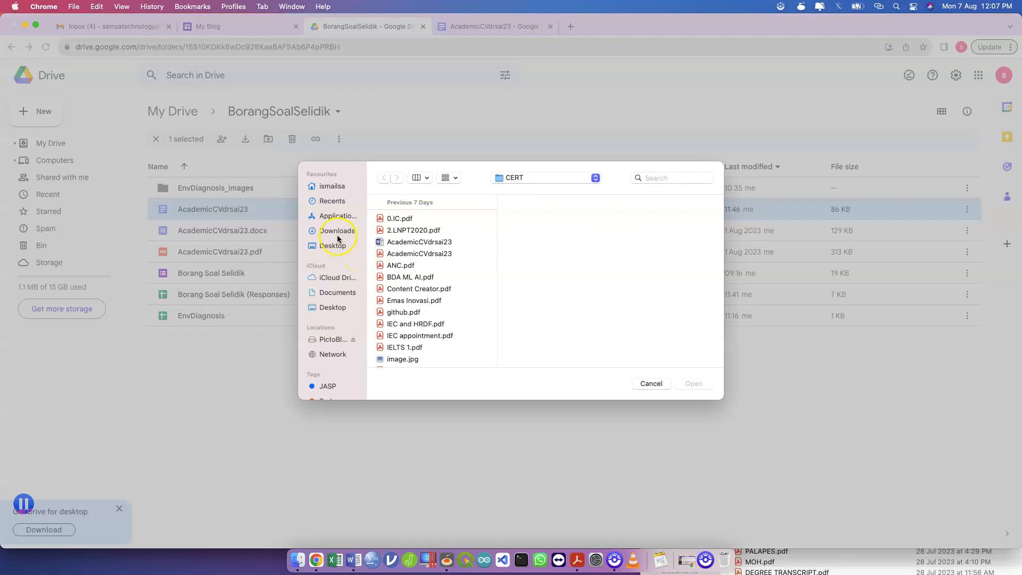
{"action": "left_click", "coordinate": [336, 235]}
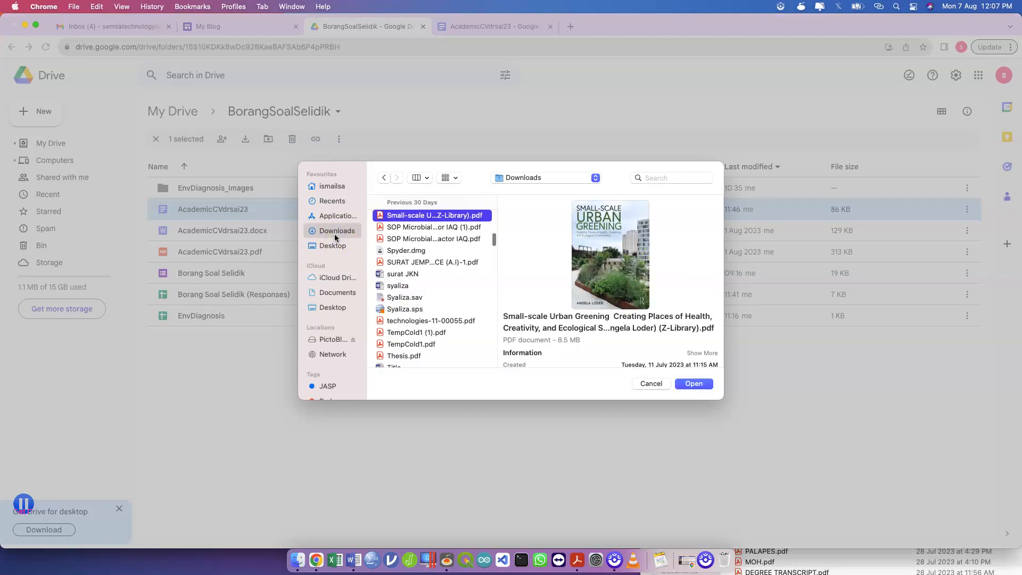
{"action": "scroll", "coordinate": [381, 266], "scroll_direction": "up", "scroll_amount": 10}
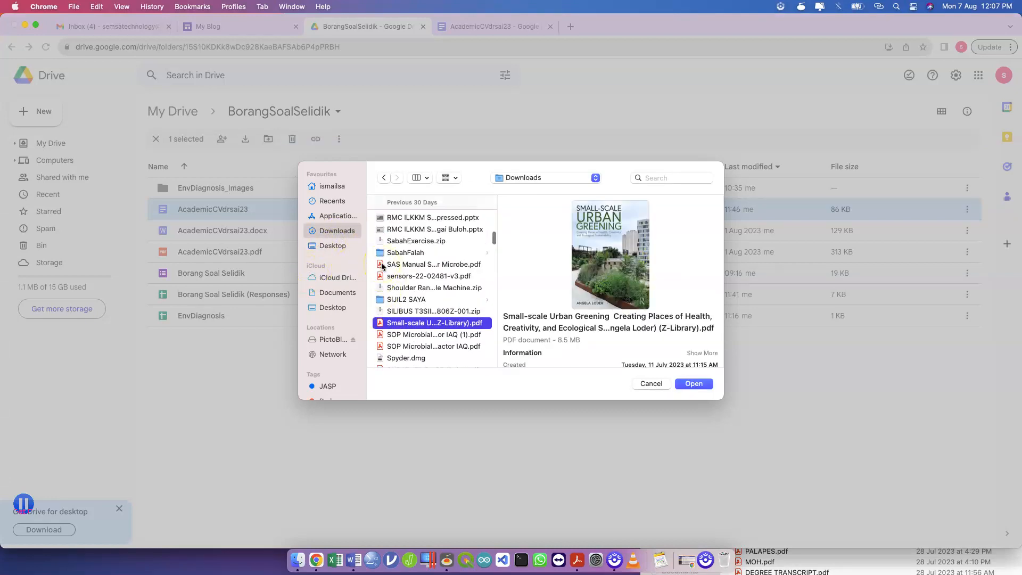
{"action": "scroll", "coordinate": [382, 266], "scroll_direction": "up", "scroll_amount": 5}
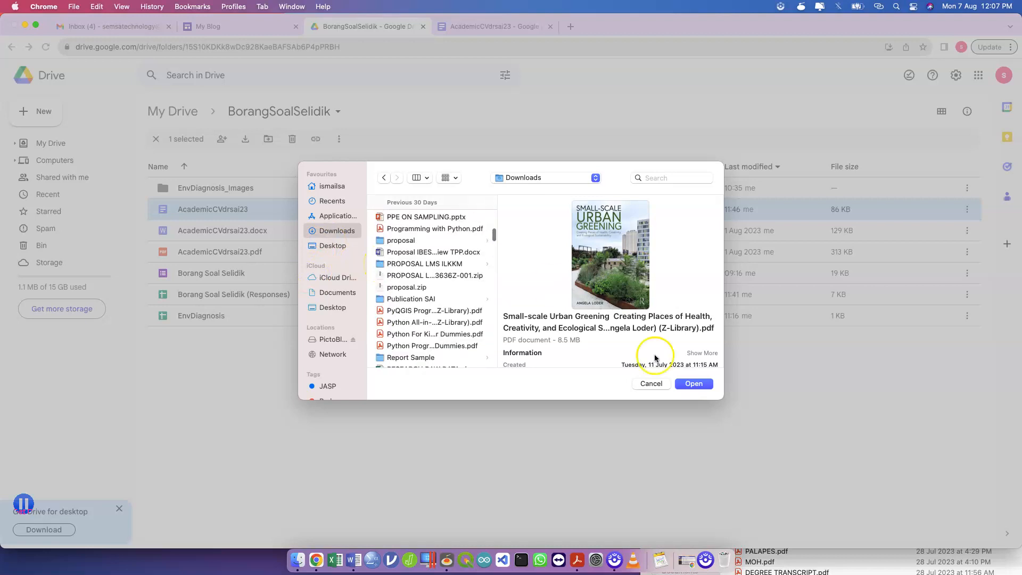
{"action": "left_click", "coordinate": [644, 390]}
{"action": "left_click", "coordinate": [379, 358]}
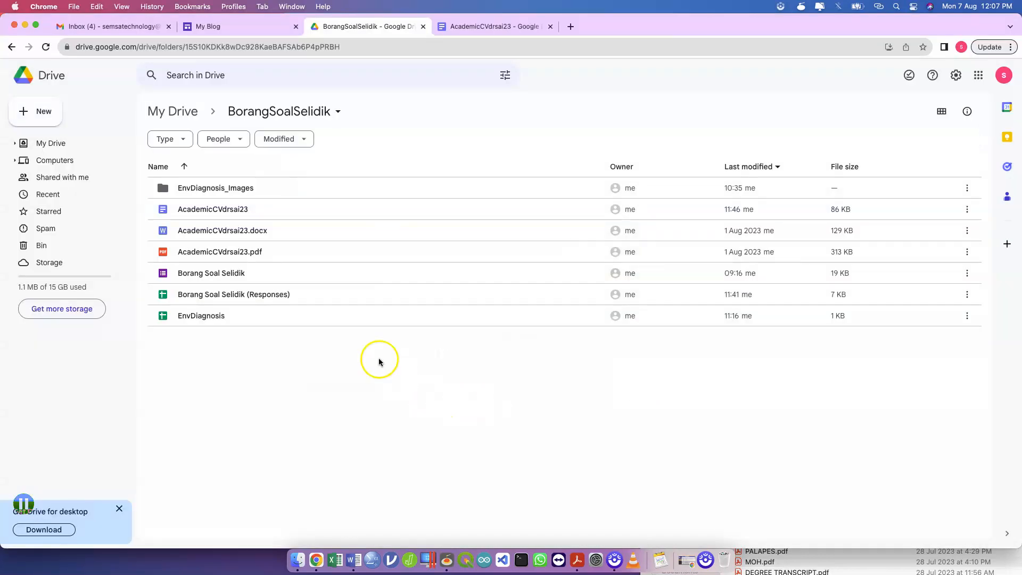
{"action": "left_click", "coordinate": [254, 27]}
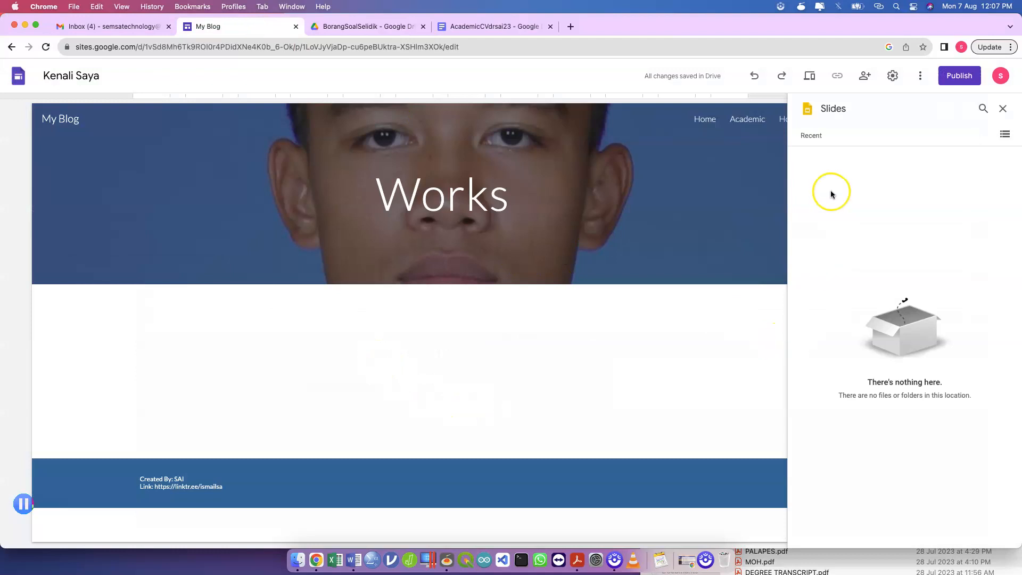
- Dismiss the list of Slides files and bring up the map selection dialog for the Works page
{"action": "left_click", "coordinate": [1003, 110]}
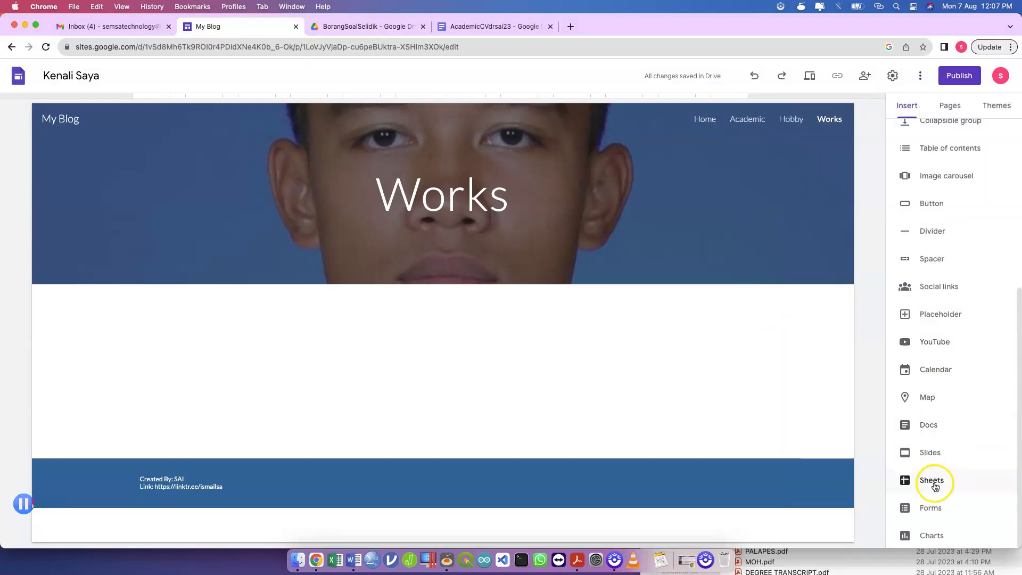
{"action": "left_click", "coordinate": [928, 396]}
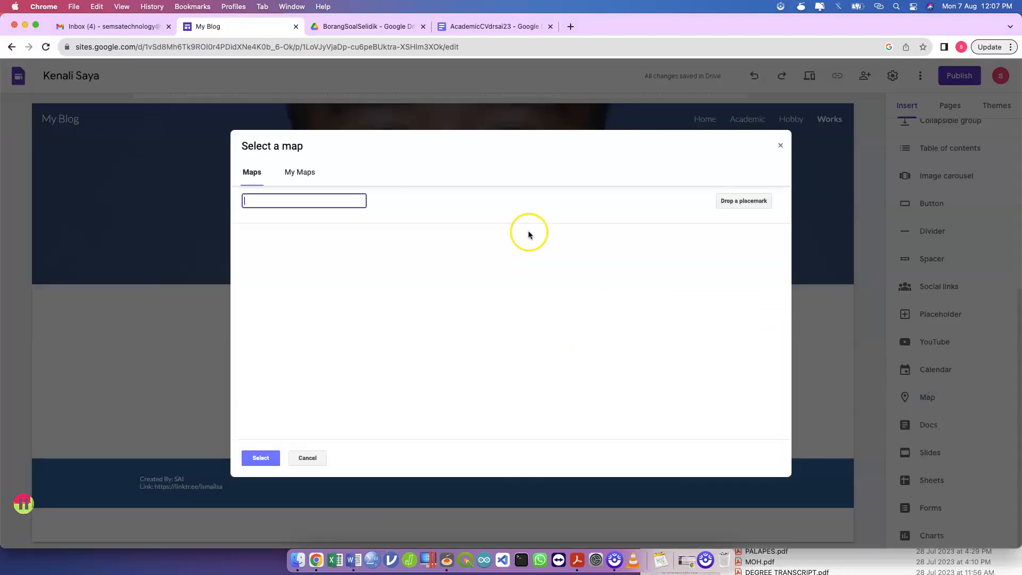